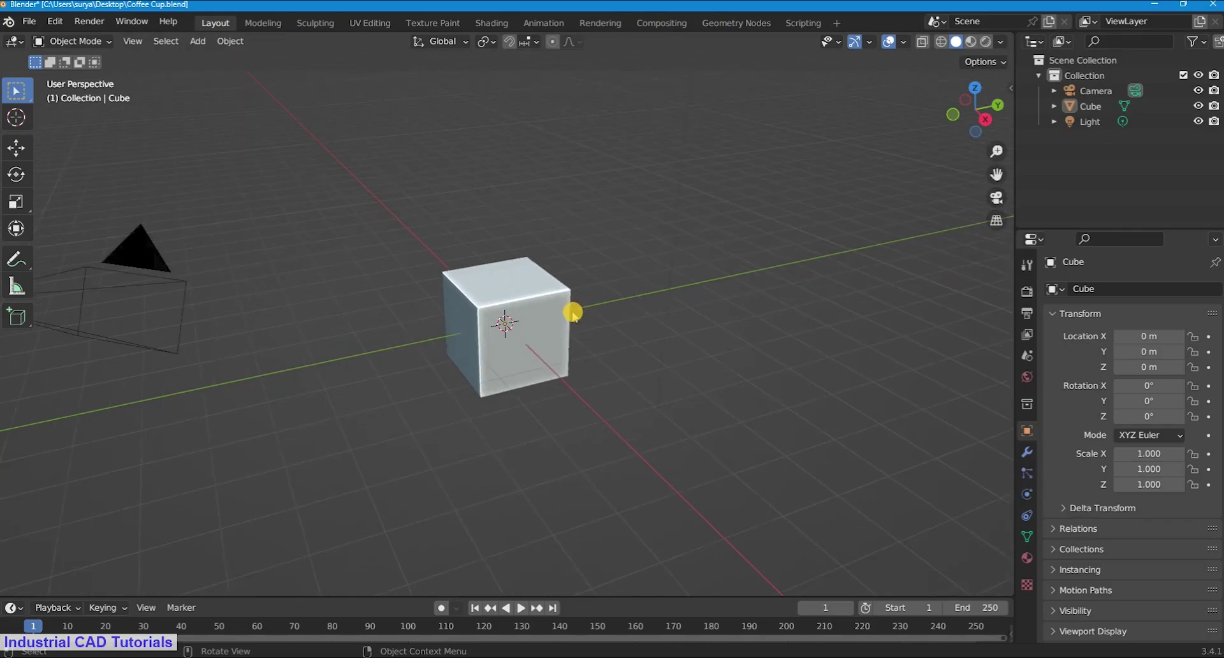
Step: Set the Shortcut VUr dock to Center, start its display, and save the file
left_click(1009, 88)
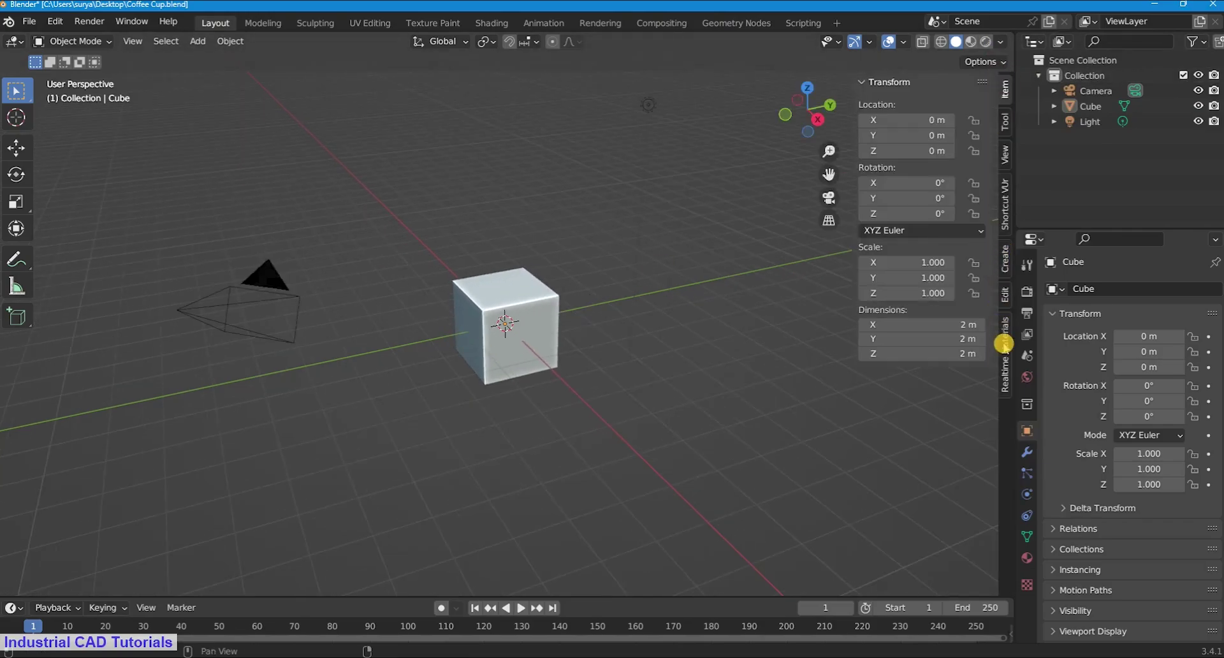
left_click(1004, 341)
left_click(1004, 205)
left_click(931, 125)
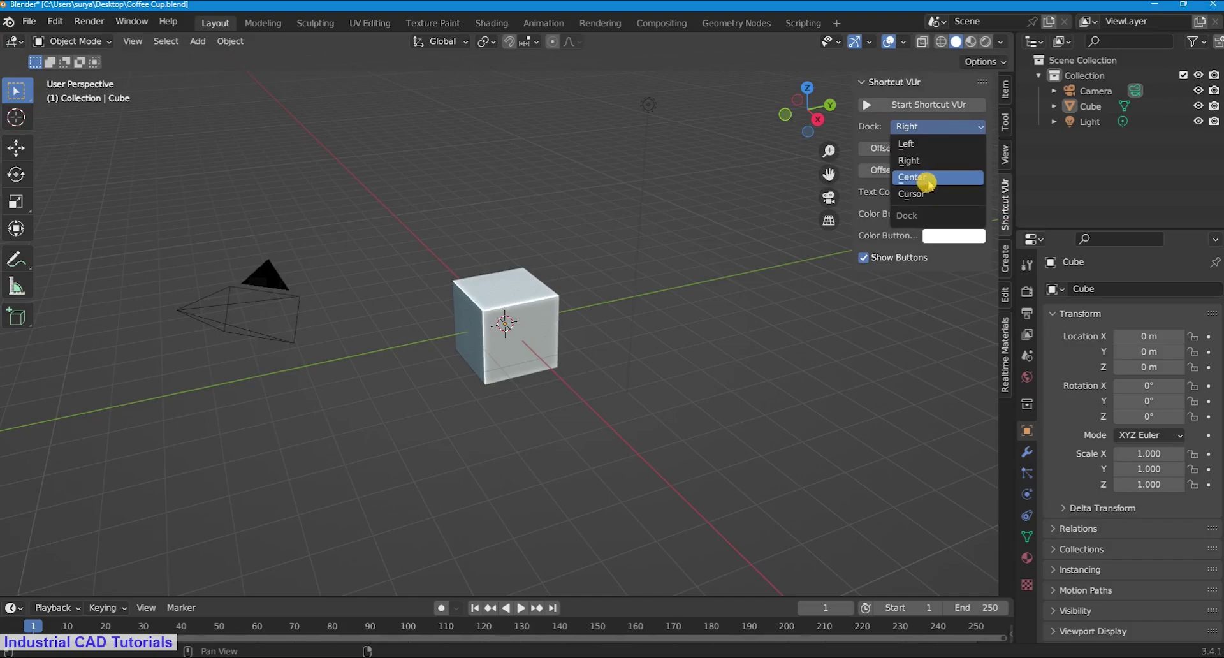
left_click(931, 178)
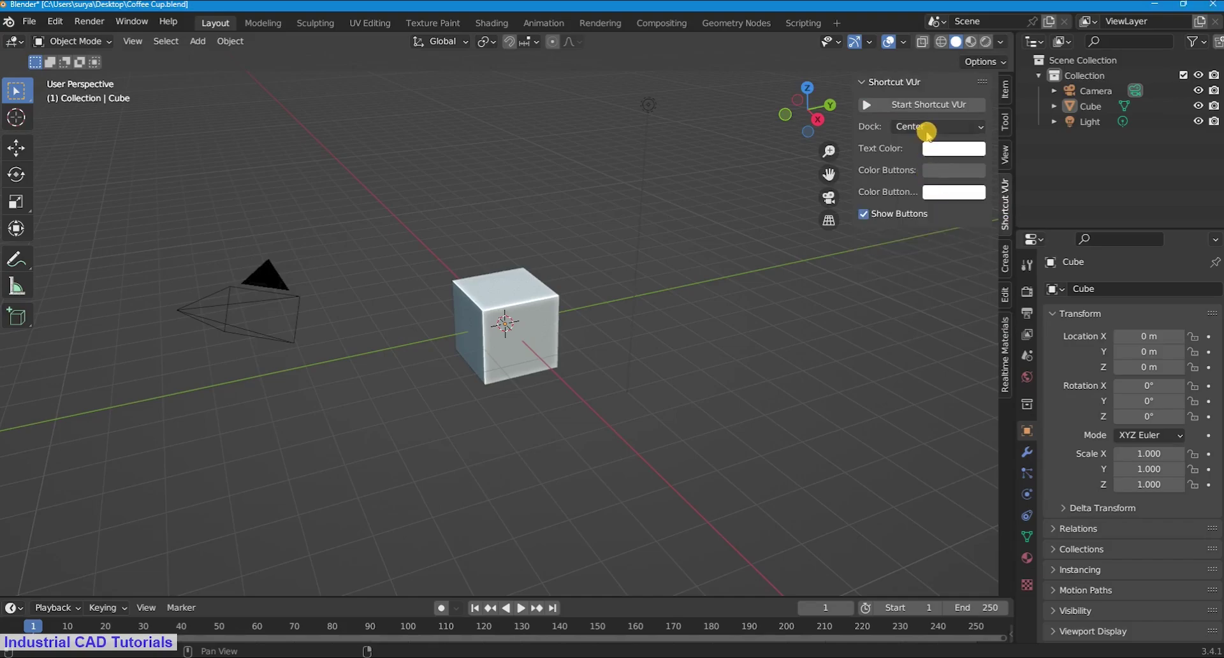
left_click(868, 104)
key("n")
key("ctrl+s")
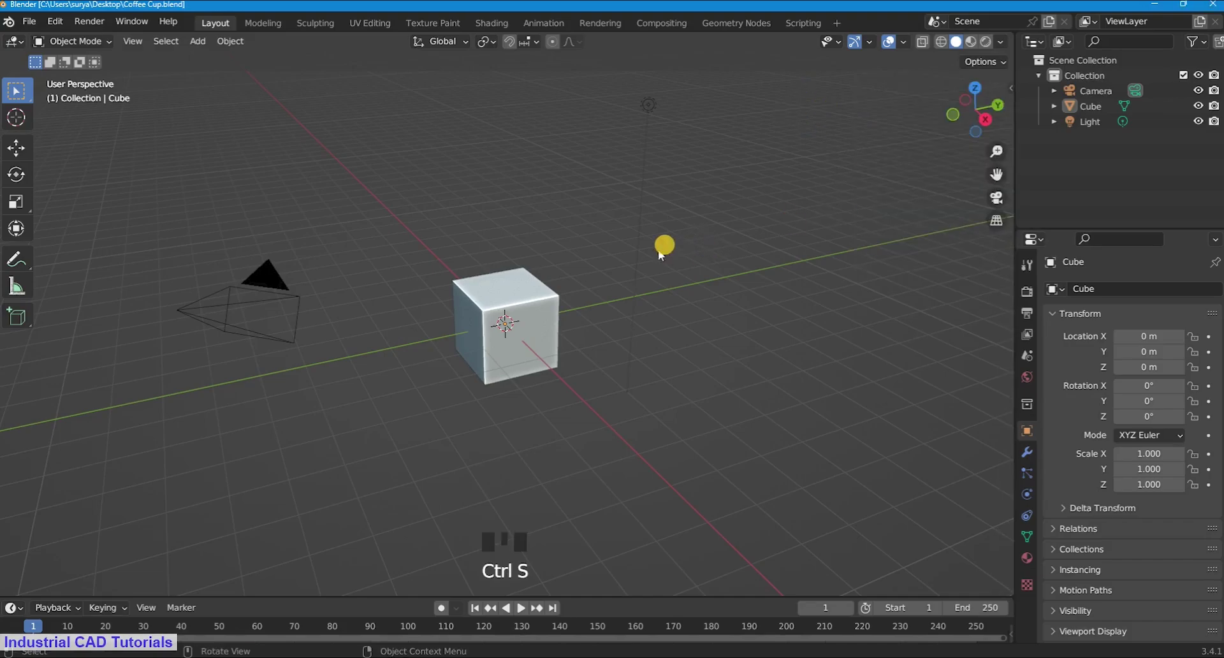
Step: Hide the camera and light, and delete the default cube
left_click_drag(704, 255, 593, 98)
left_click_drag(325, 350, 195, 228, "shift")
left_click(508, 355)
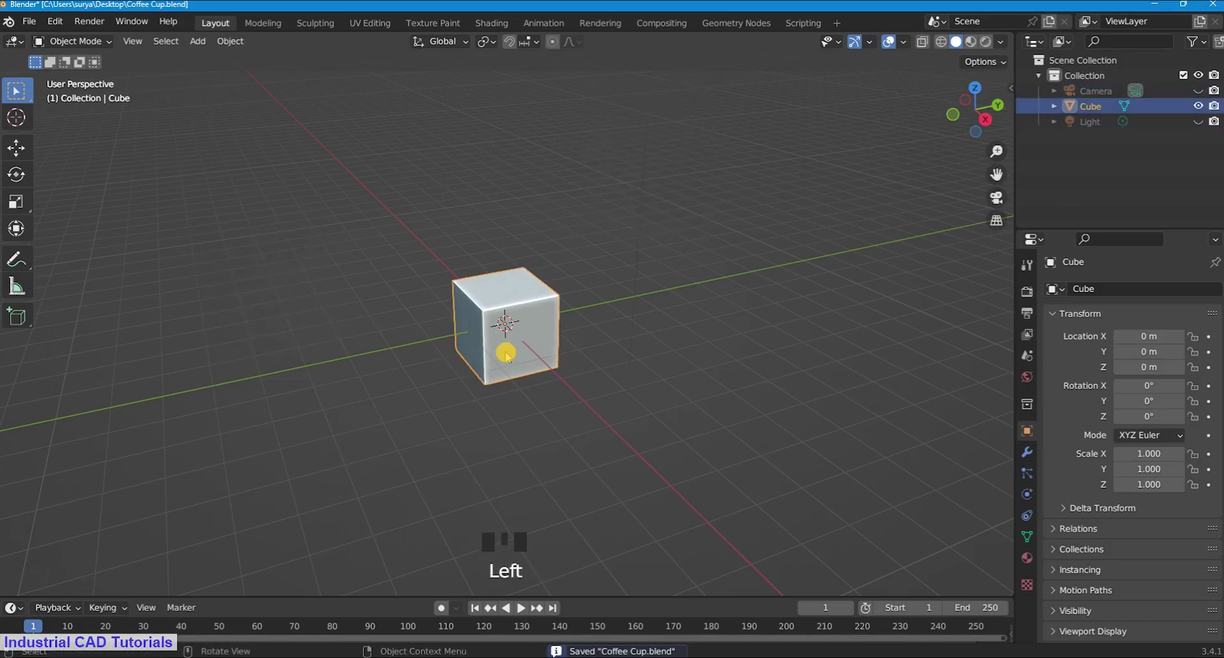
key("x")
left_click(506, 350)
Step: Add a mesh cylinder at the scene origin
key("shift+a")
mouse_move(504, 344)
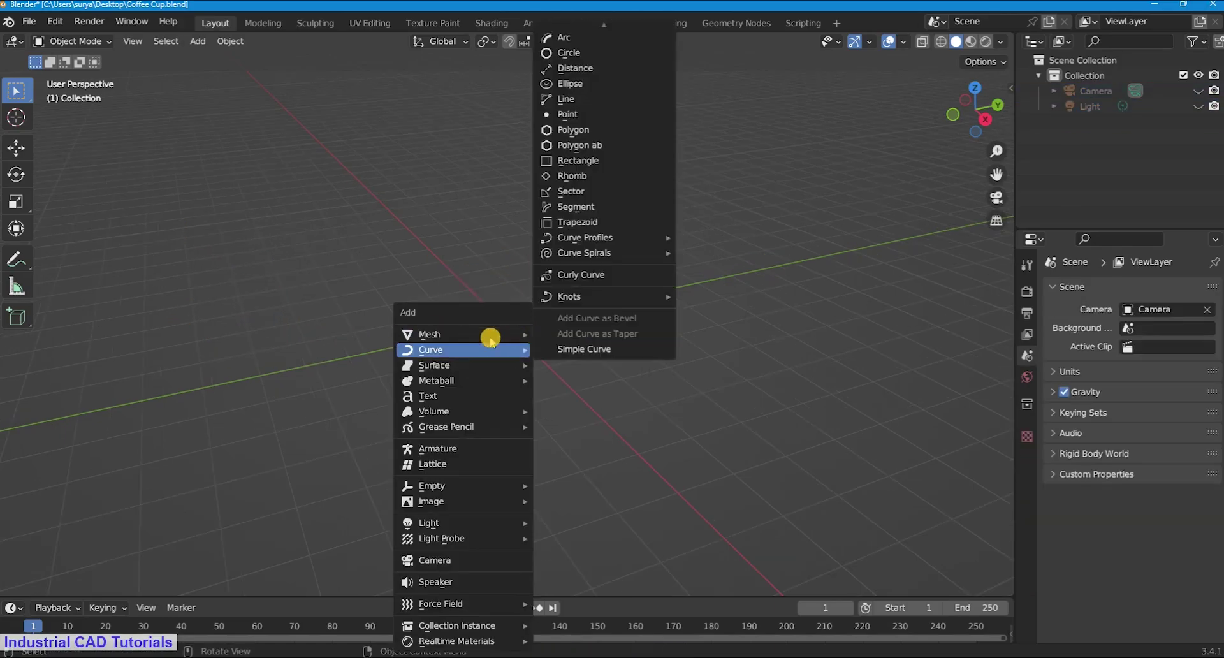
mouse_move(468, 336)
left_click(606, 409)
scroll(548, 311, "down", 2)
scroll(549, 311, "up", 3)
scroll(548, 311, "down", 1)
left_click(549, 311)
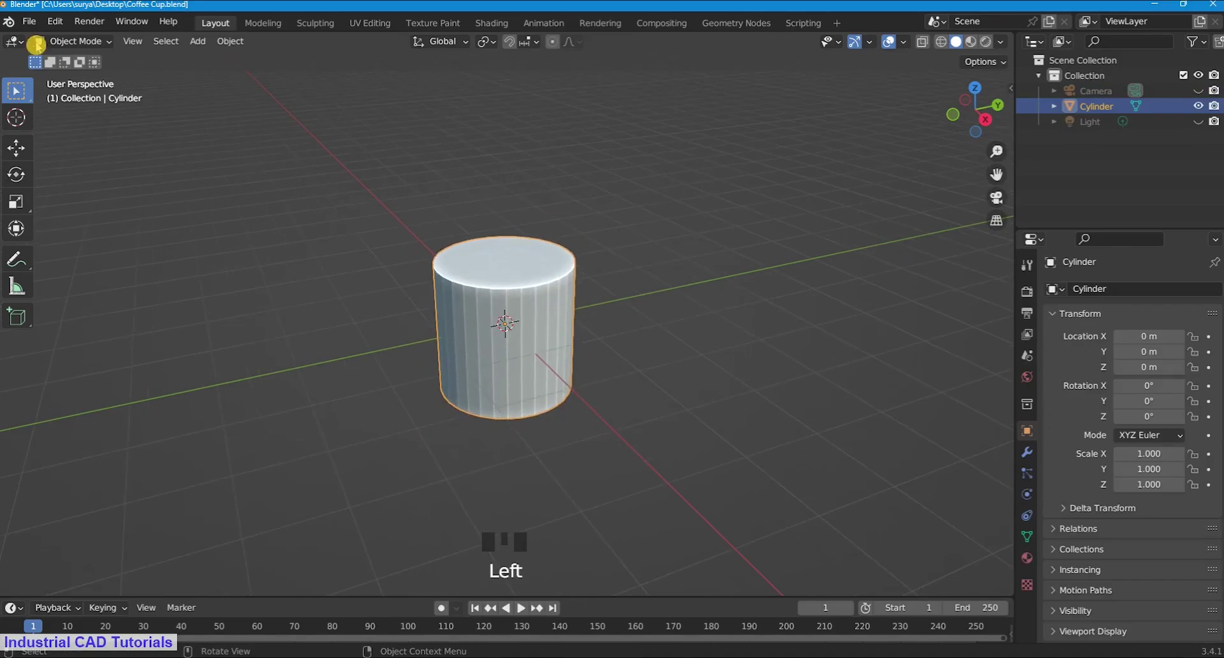
Step: Put the cylinder into Edit Mode and show it in the front orthographic view
left_click(36, 43)
key("Tab")
scroll(531, 213, "down", 1)
scroll(529, 214, "up", 2)
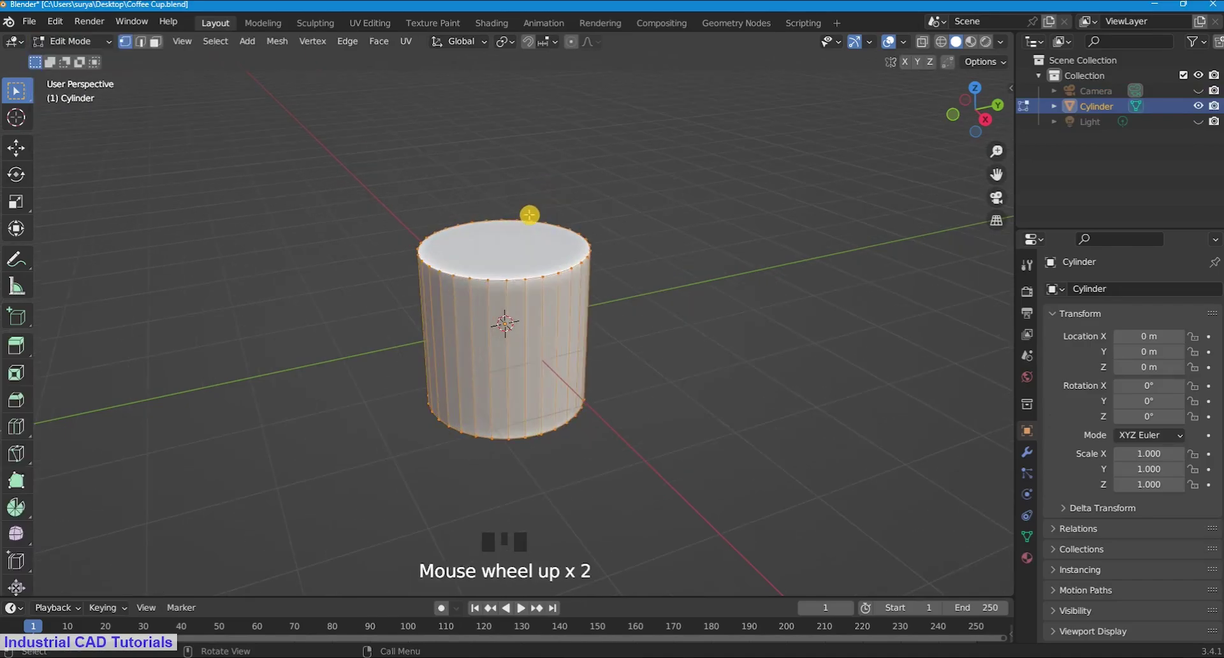
key("KP_1")
scroll(514, 394, "up", 2)
left_click(74, 45)
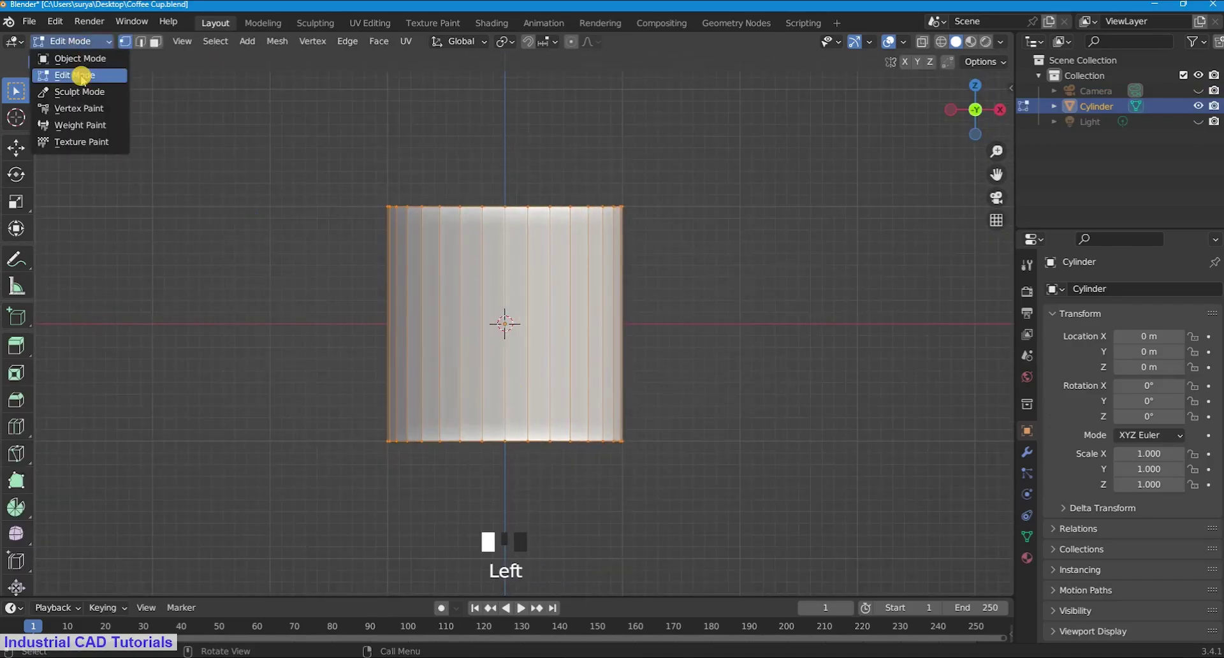
left_click(693, 484)
Step: In wireframe shading, select all the bottom vertices of the cylinder and scale them inward to taper it into a cup shape
left_click_drag(692, 485, 324, 414)
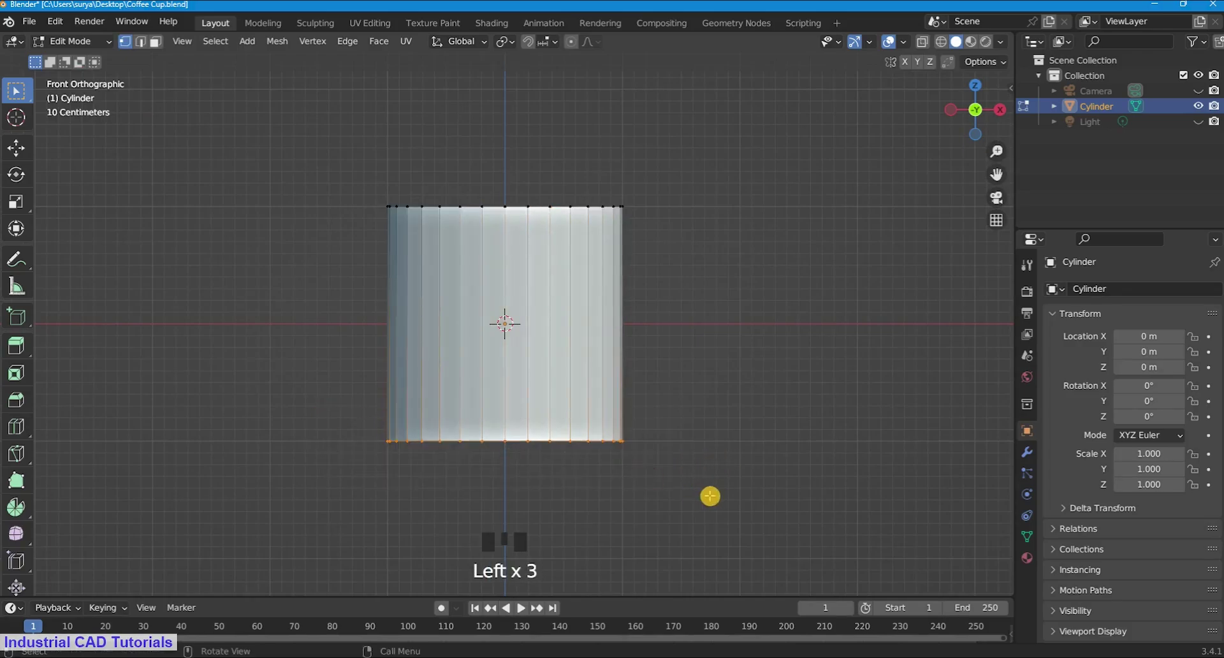
key("z")
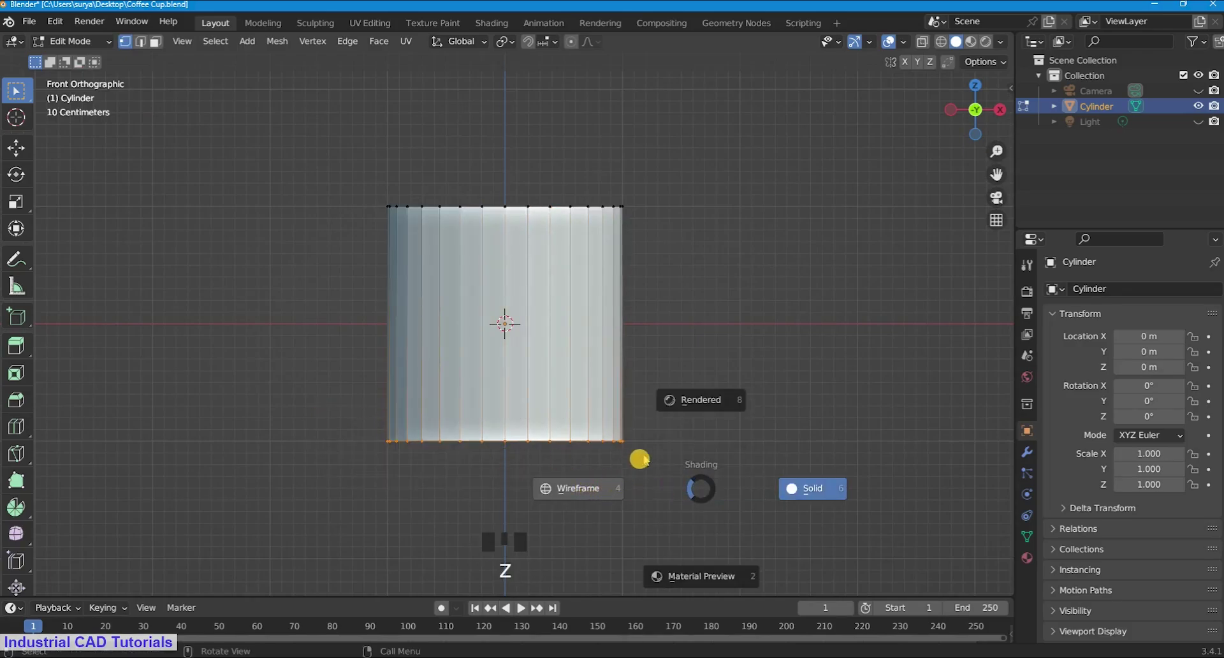
left_click(644, 458)
left_click_drag(652, 466, 347, 415)
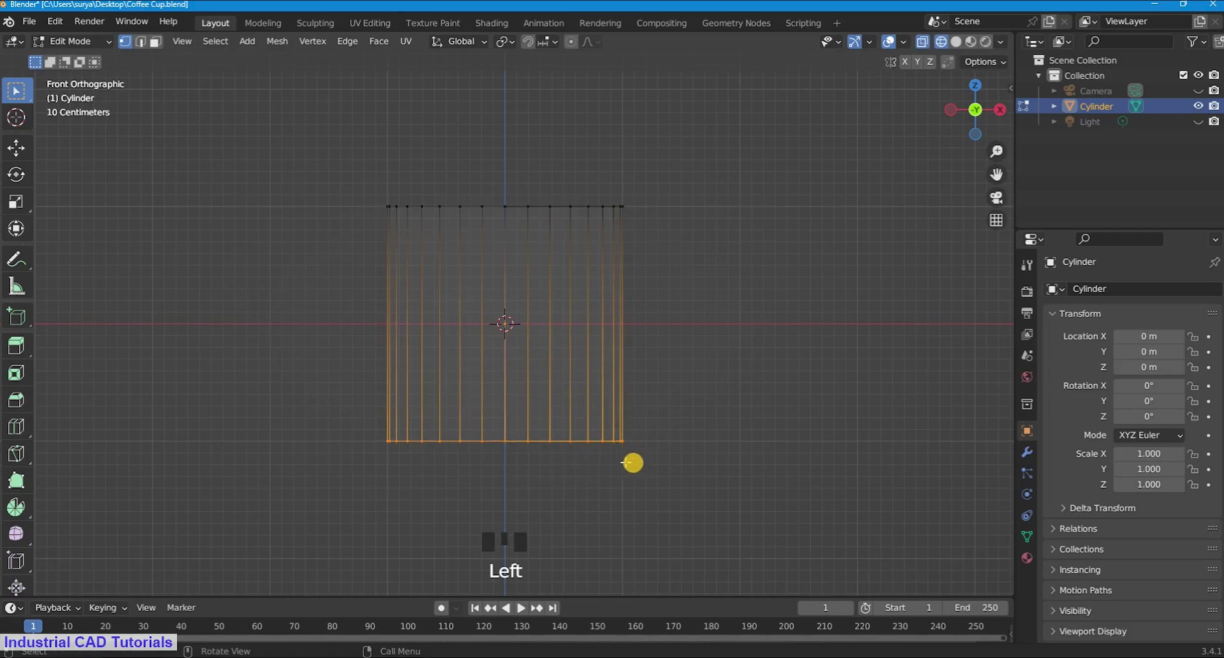
key("s")
left_click(591, 453)
left_click(677, 358)
scroll(902, 171, "up", 2)
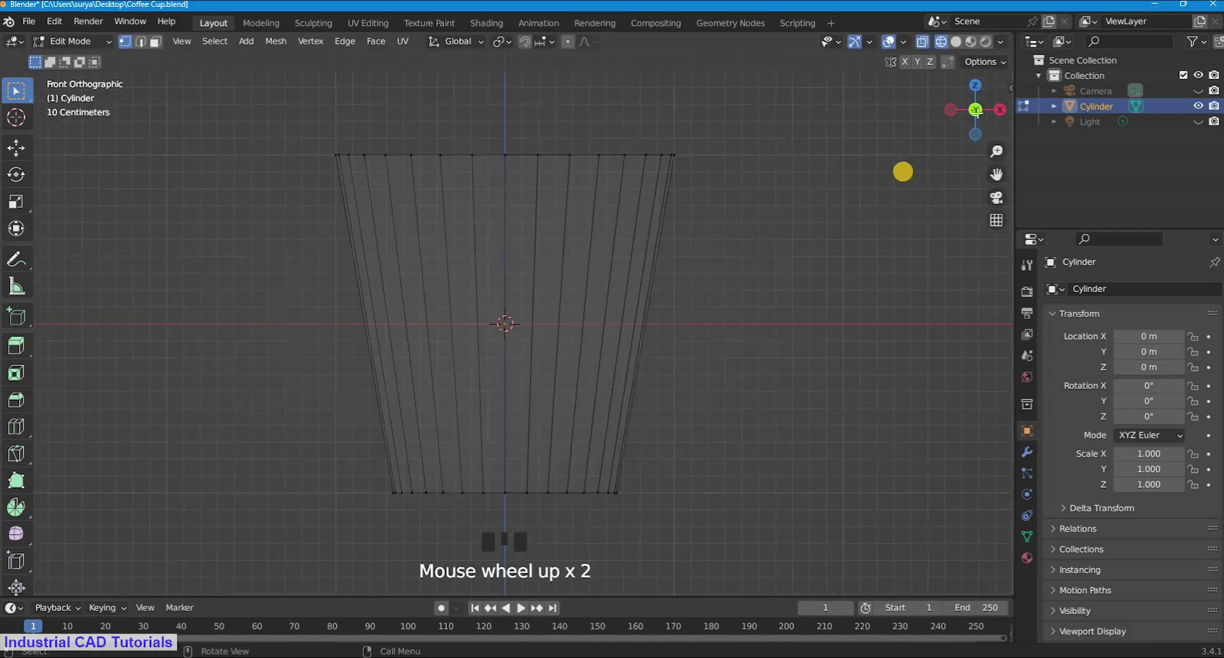
Step: Add six evenly spaced horizontal loop cuts to the tapered cylinder's wall
left_click_drag(974, 109, 975, 124)
key("ctrl+r")
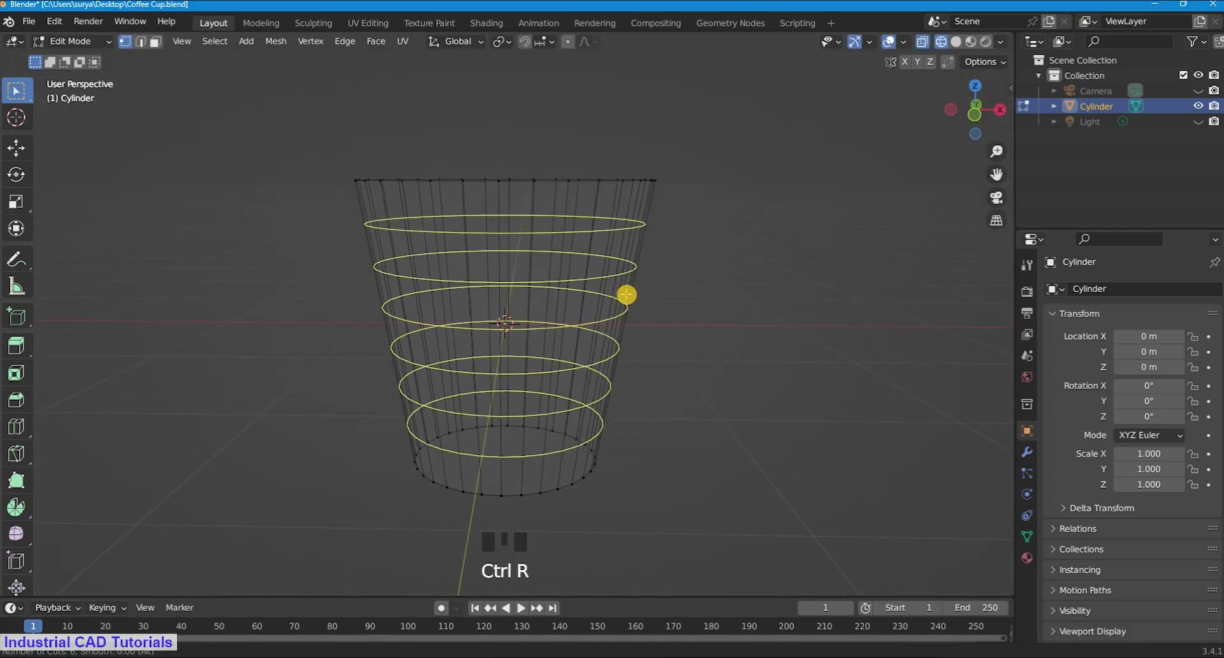
left_click(627, 294)
left_click(714, 255)
Step: Return the cylinder to Object Mode and switch the viewport to Solid shading
scroll(970, 109, "up", 2)
left_click_drag(969, 109, 960, 155)
left_click(72, 41)
left_click(76, 57)
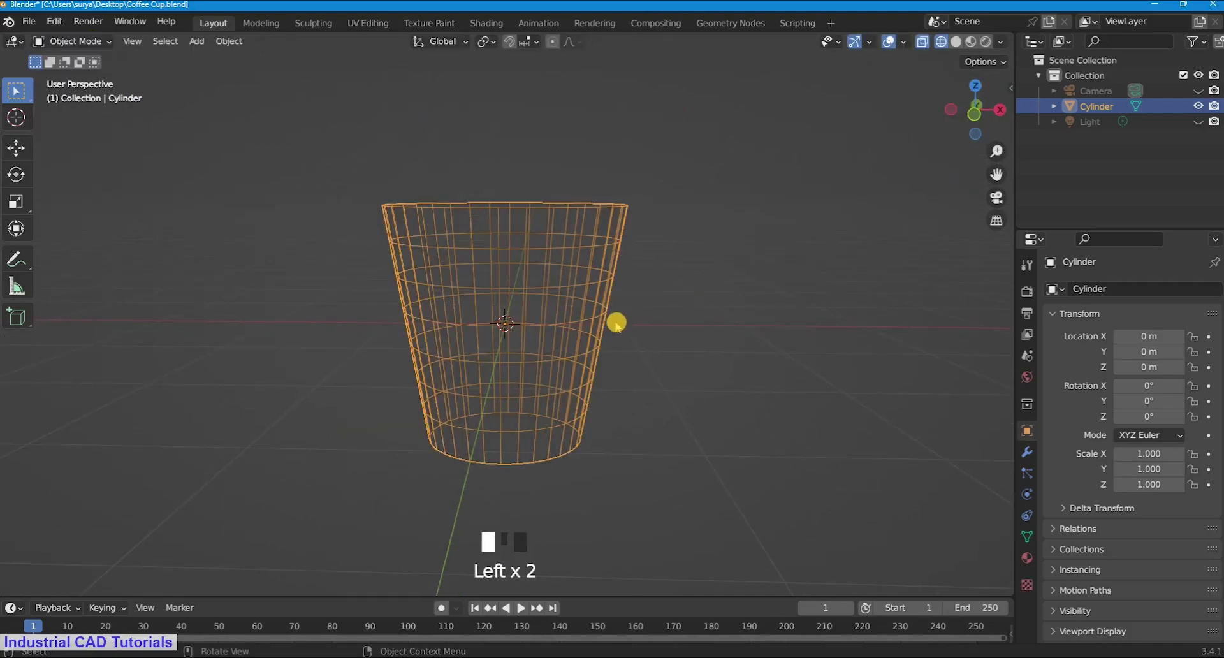
key("z")
left_click(718, 322)
left_click_drag(973, 111, 948, 191)
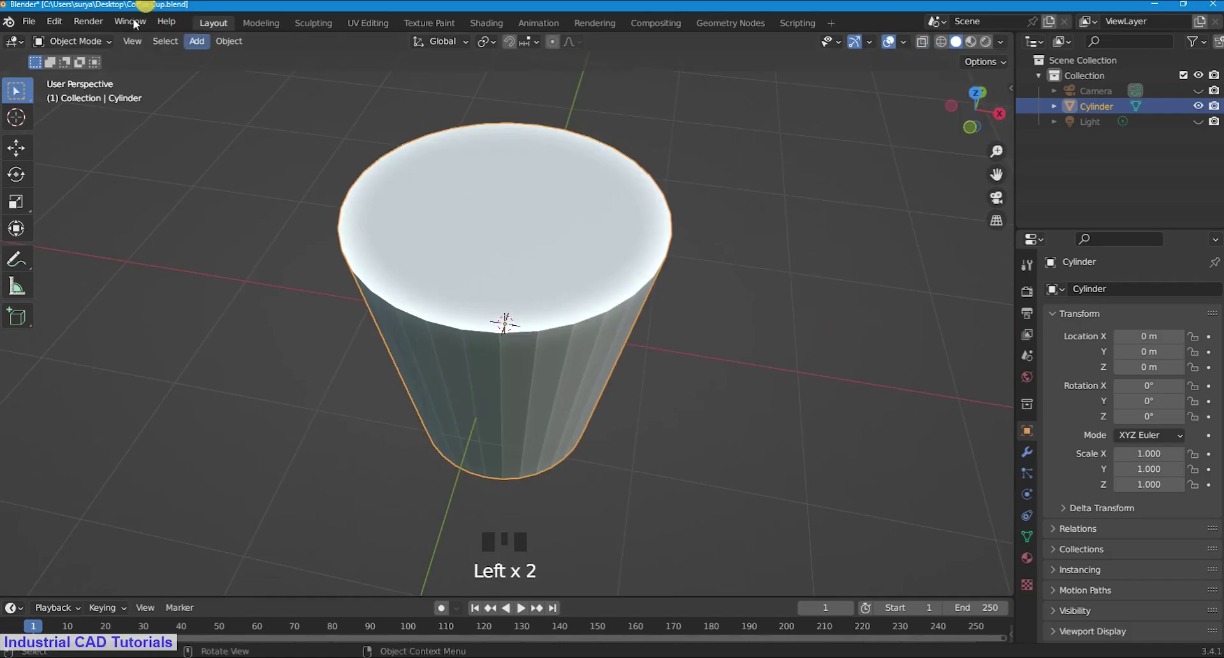
Step: Go back into Edit Mode and delete the cylinder's top face using face selection
left_click(86, 42)
left_click(86, 74)
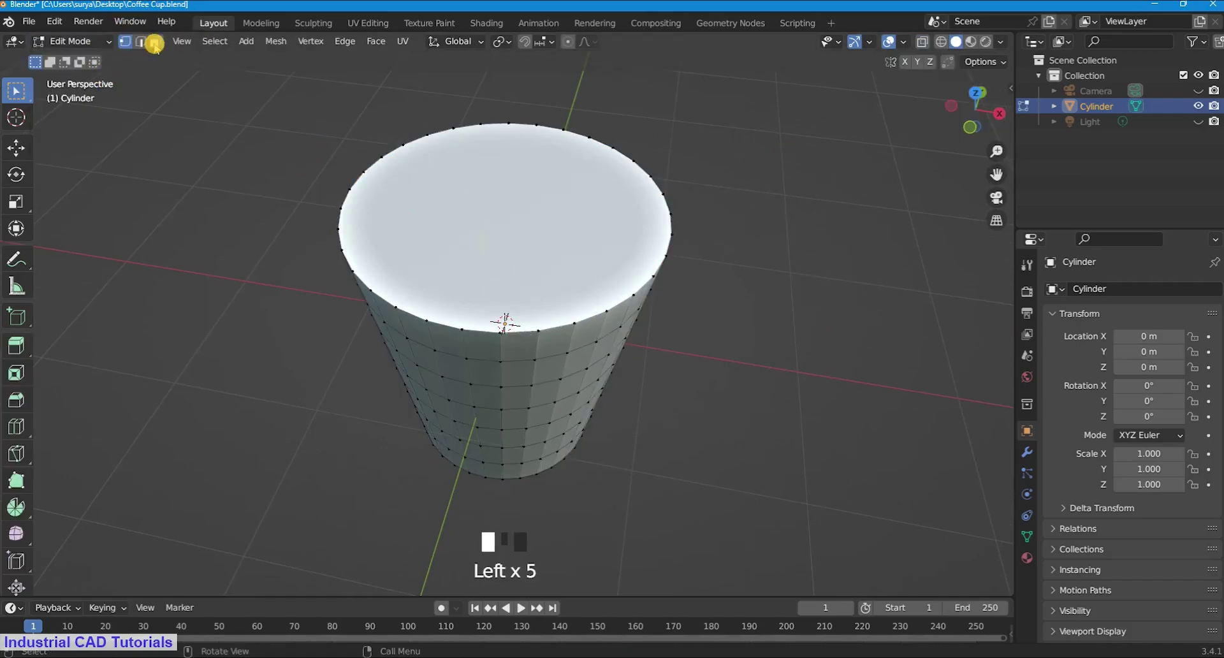
left_click(527, 251)
key("x")
left_click(519, 284)
scroll(942, 112, "down", 2)
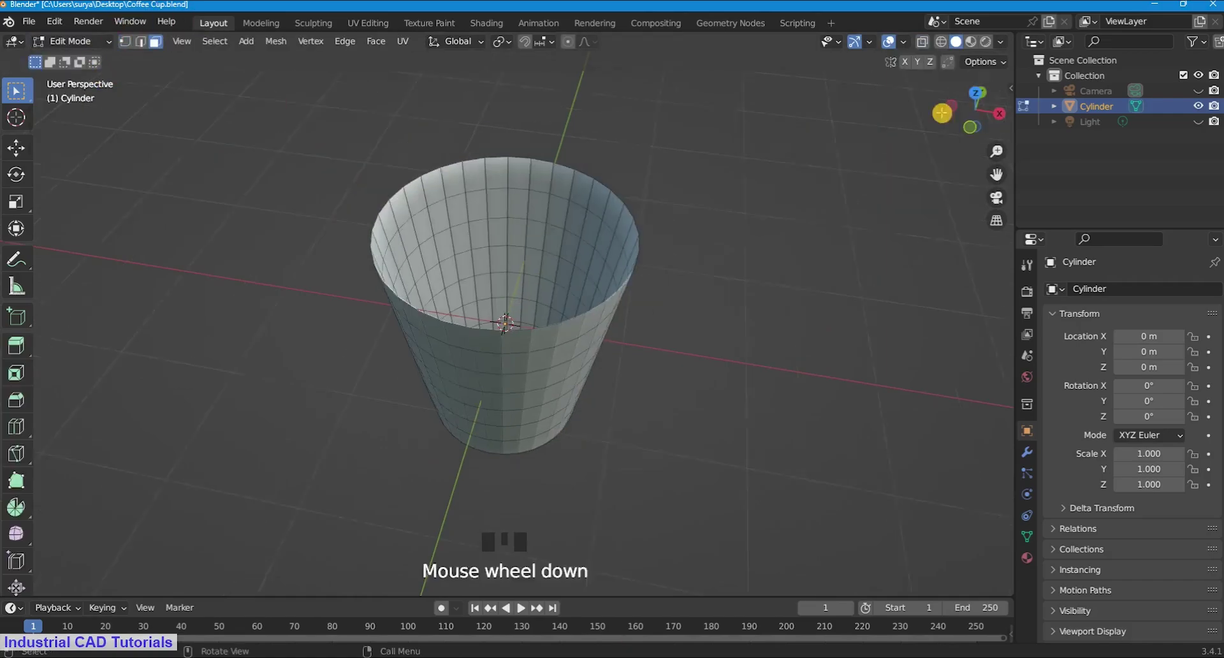
Step: Try to delete the bottom face of the cylinder
left_click_drag(942, 112, 954, 538)
left_click(514, 412)
key("x")
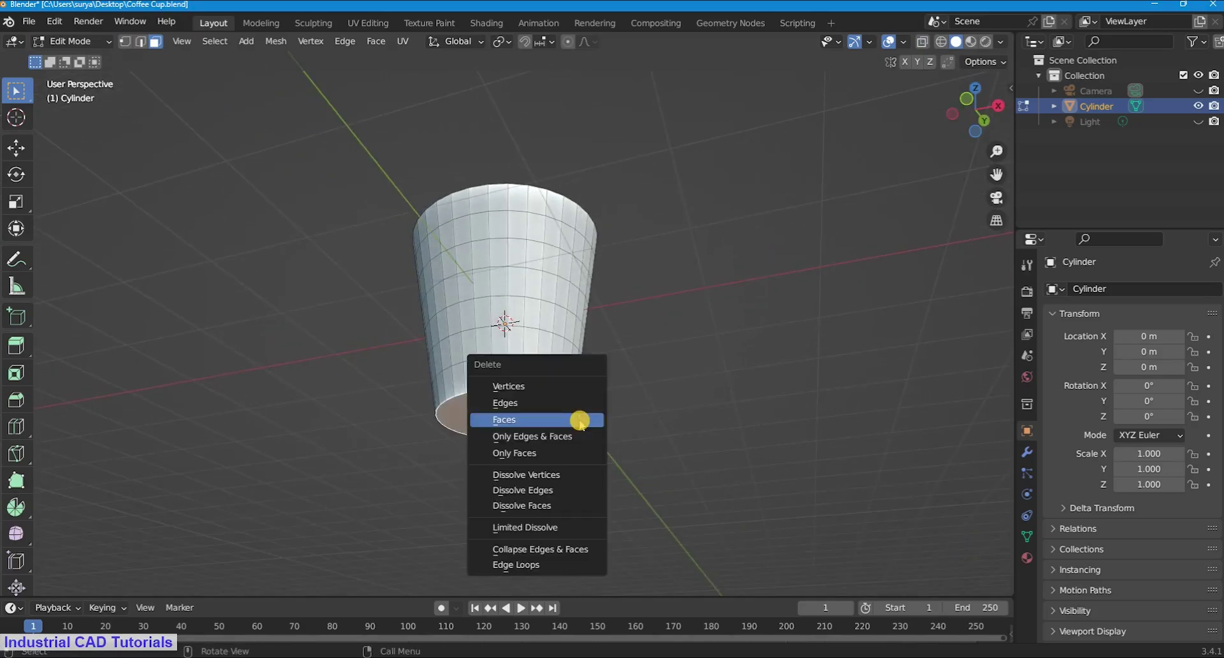
left_click(579, 421)
Step: Select the top rim's edge loop in edge mode and extrude it inward, scaled to about 0.9, for the wall thickness
scroll(954, 149, "up", 2)
left_click_drag(975, 108, 947, 270)
scroll(636, 244, "up", 1)
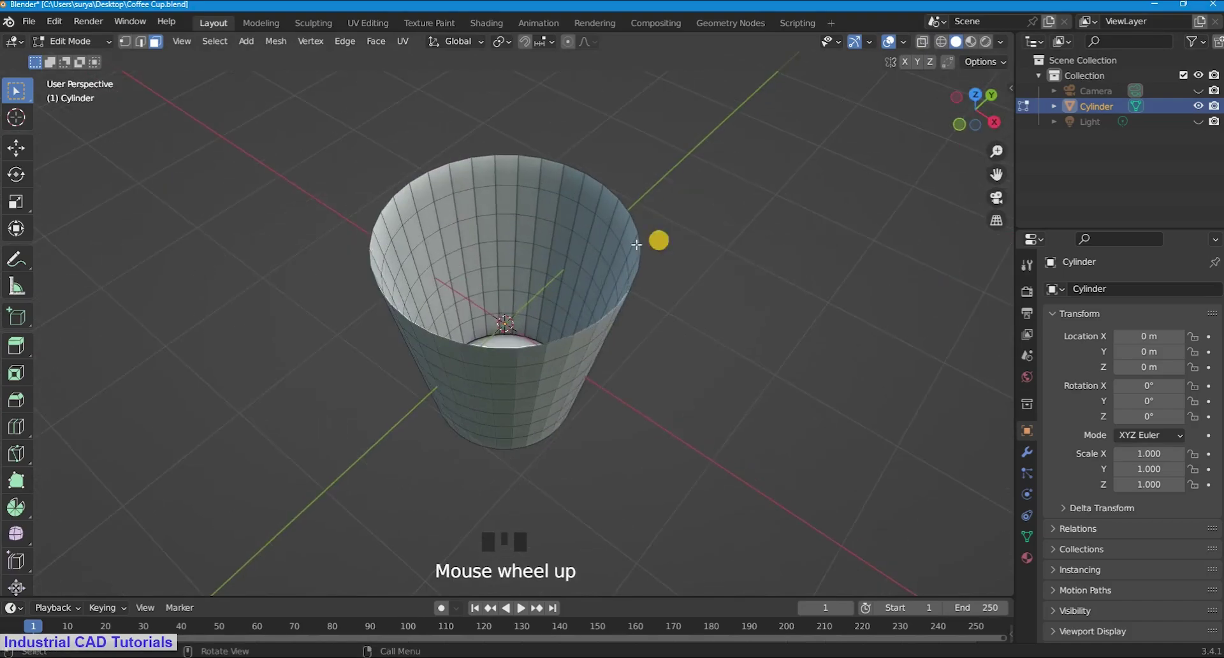
left_click(641, 237, "alt+shift")
left_click(140, 42)
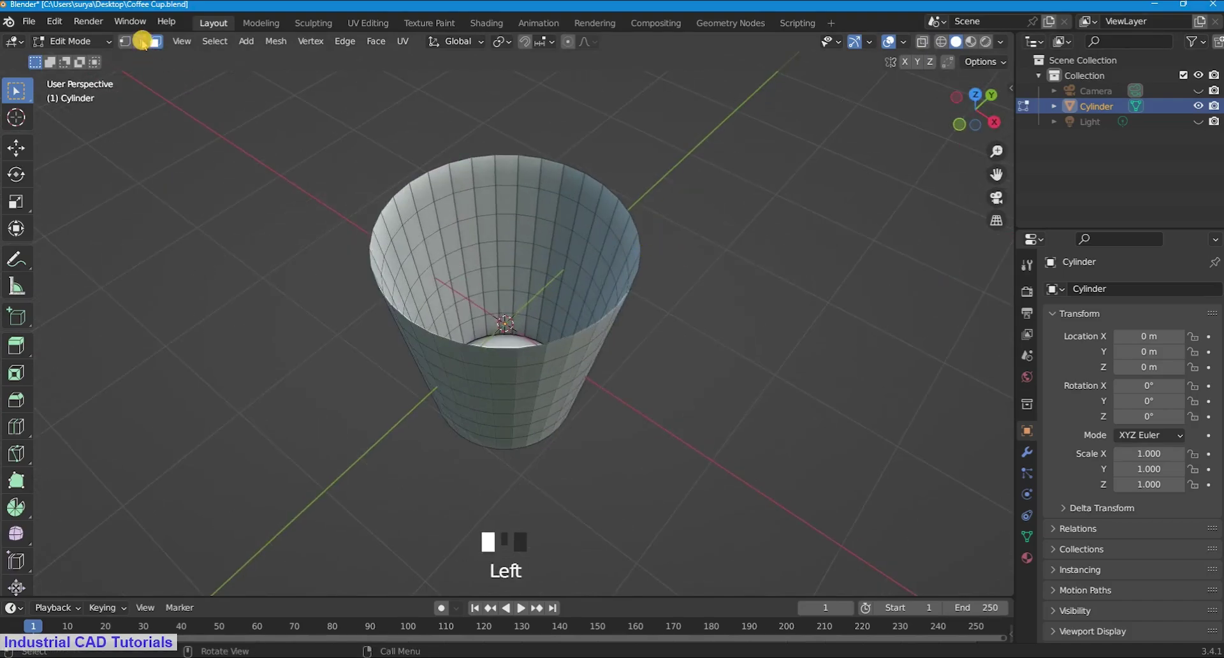
left_click(645, 255, "alt+shift")
left_click(667, 241)
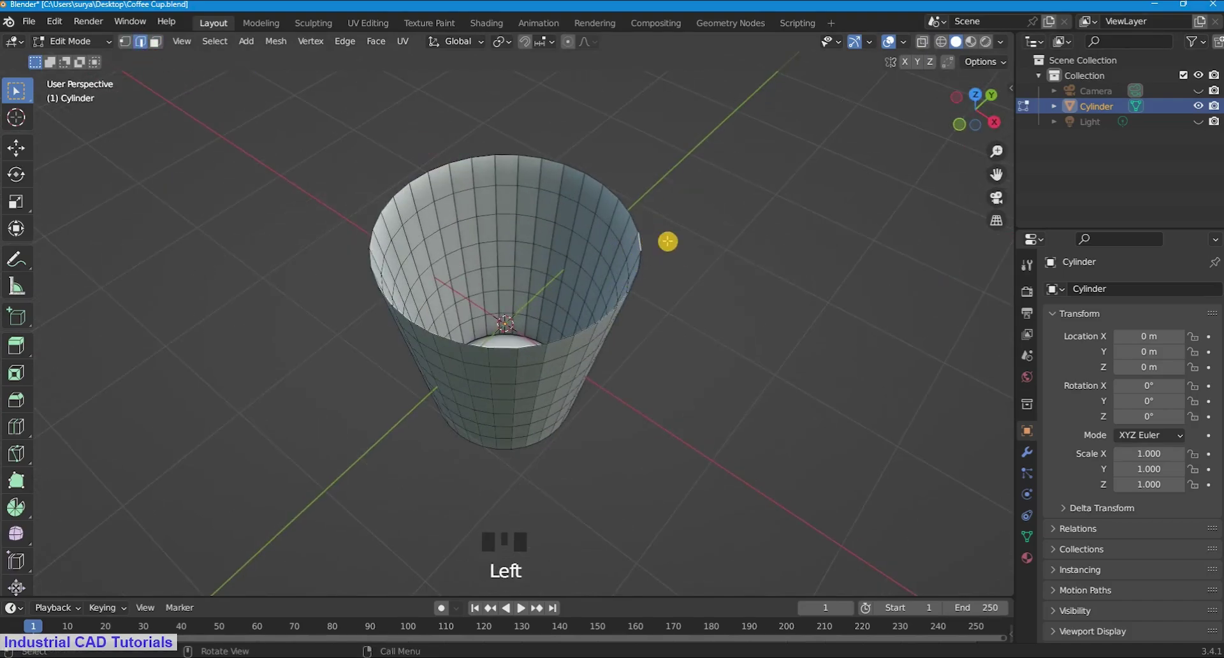
left_click(641, 261, "alt+shift")
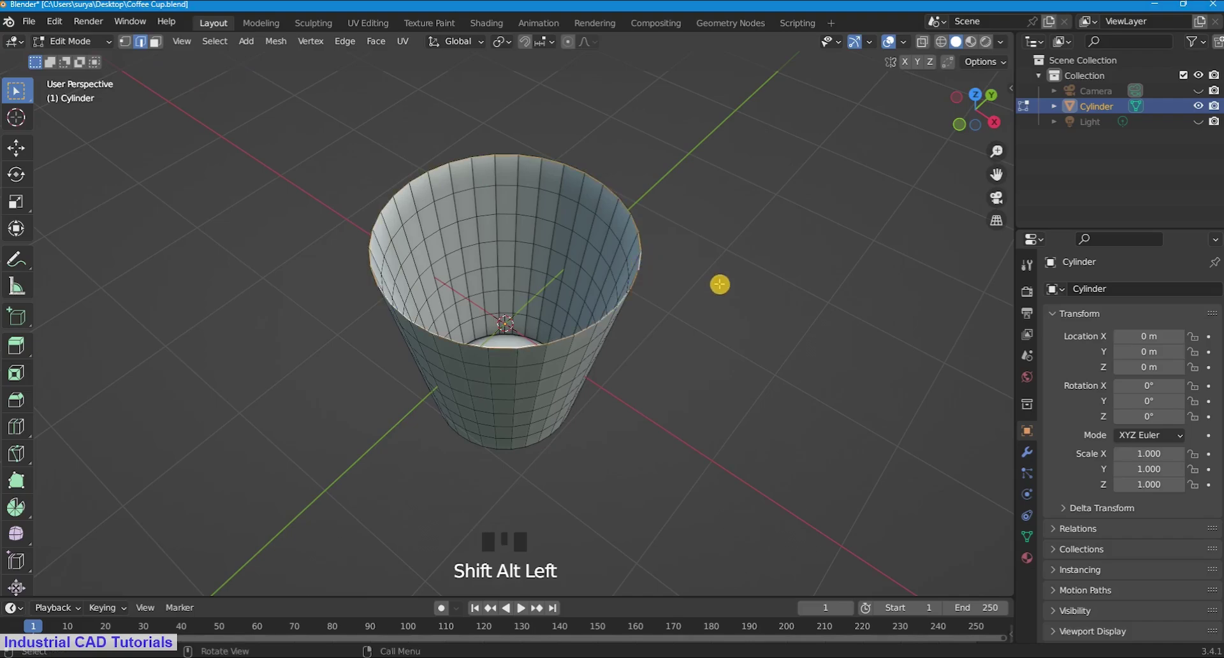
key("i")
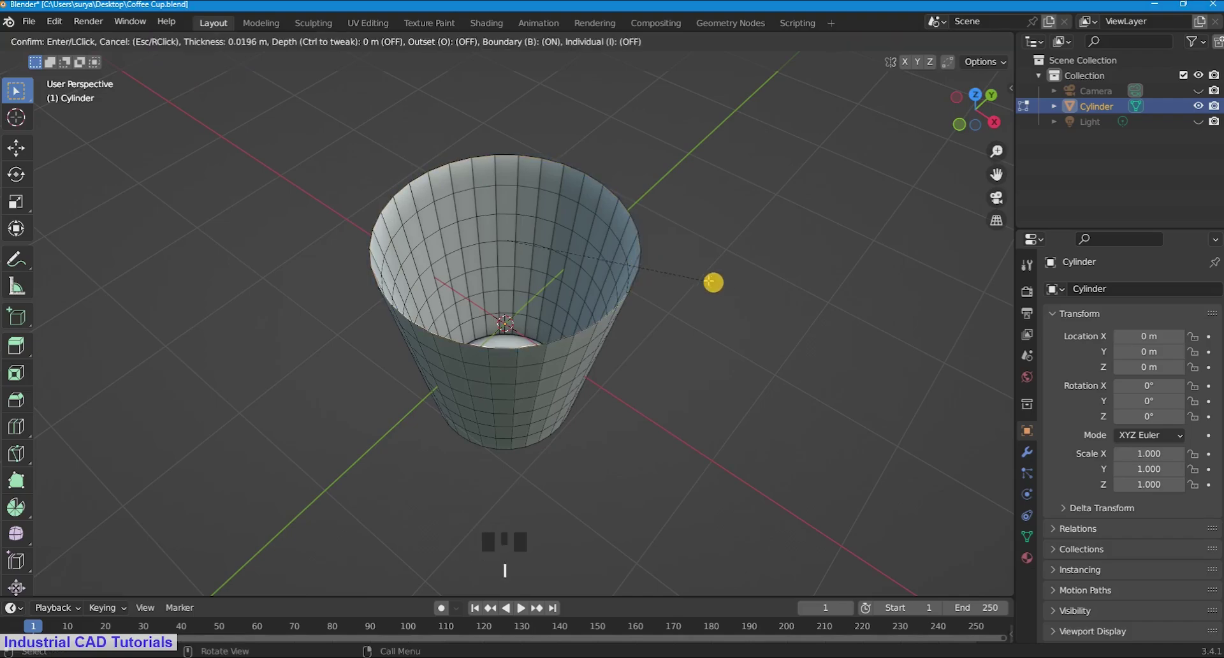
right_click(718, 313)
key("e")
key("s")
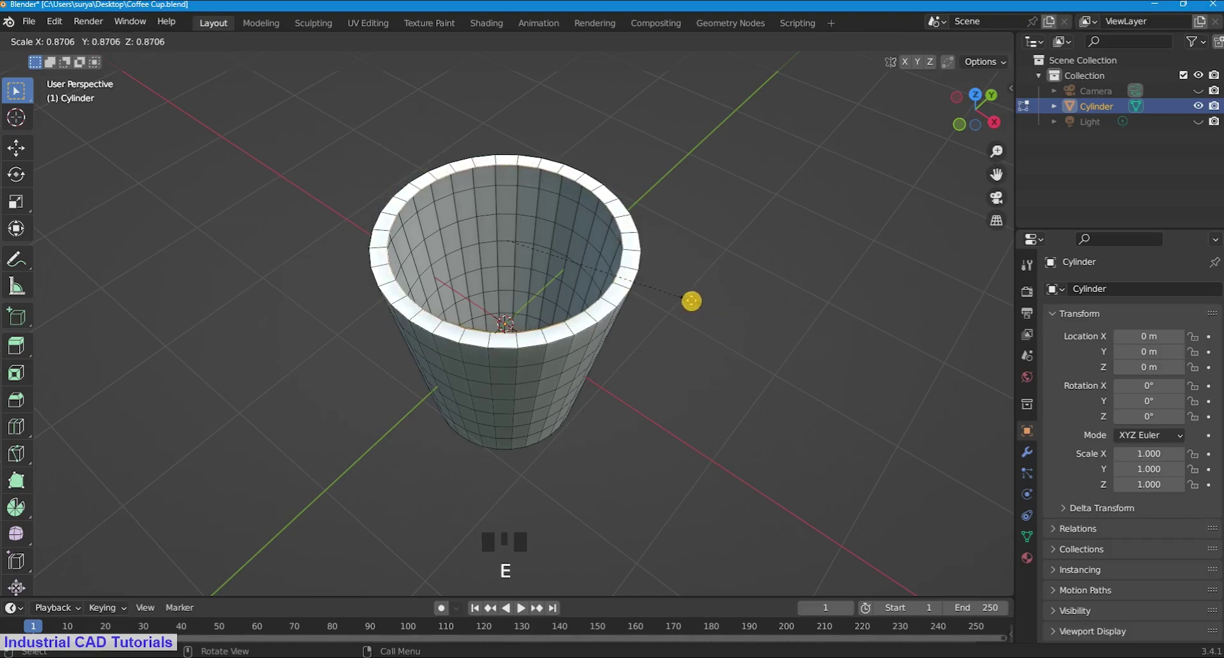
left_click(700, 305)
Step: In front wireframe view, extrude the inner rim loop down about 1.9 m and scale it to about 0.65 to follow the taper
scroll(658, 319, "down", 4)
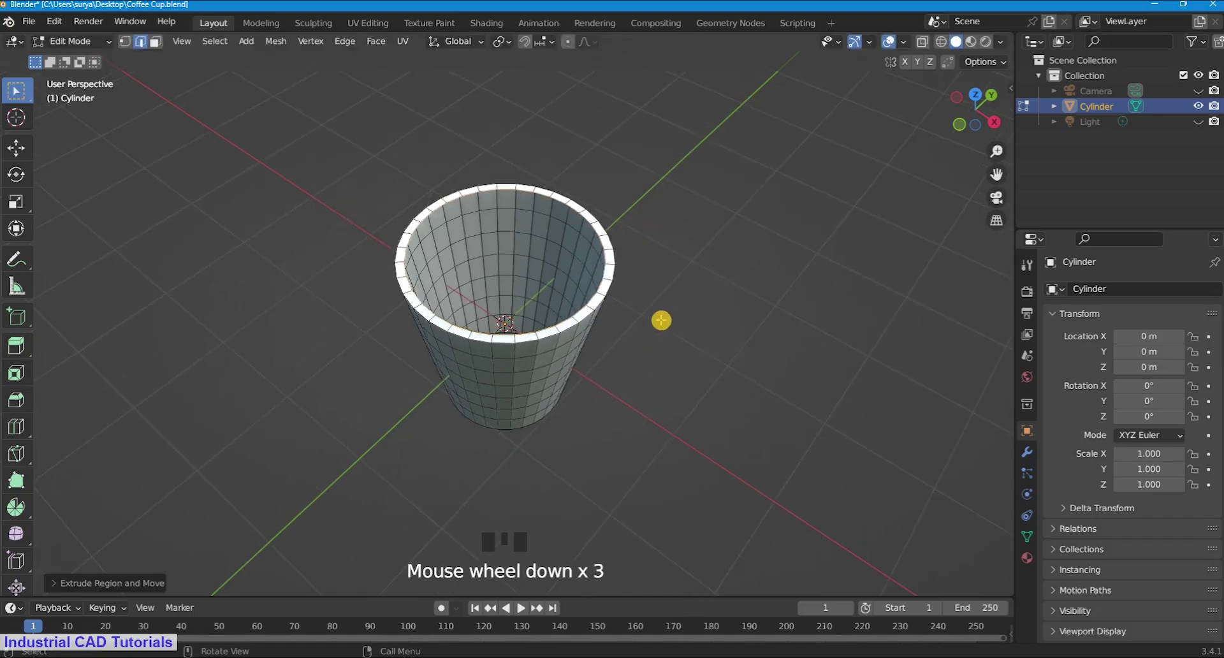
key("z")
left_click(522, 321)
key("KP_1")
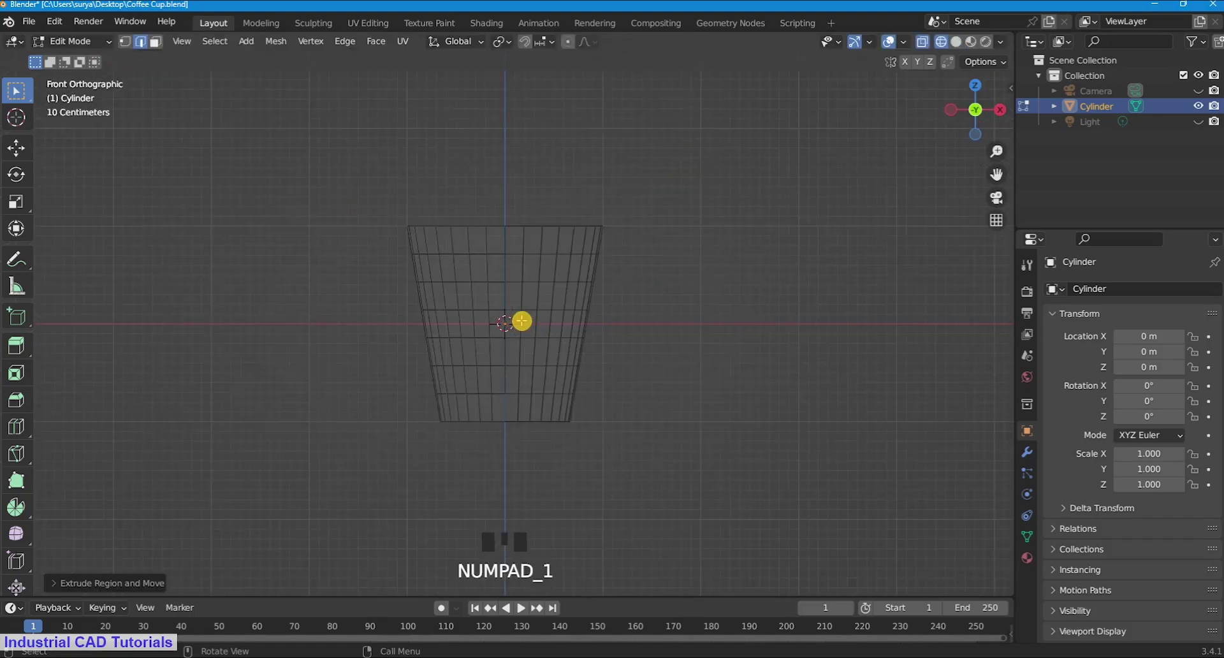
key("e")
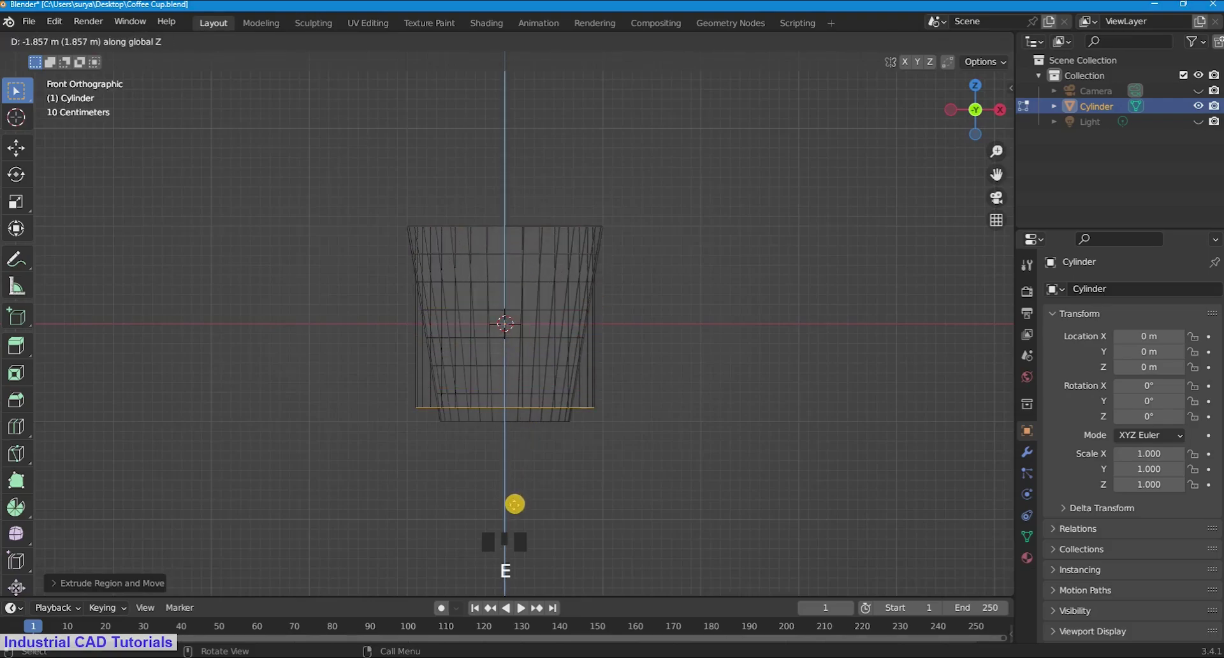
left_click(514, 508)
key("s")
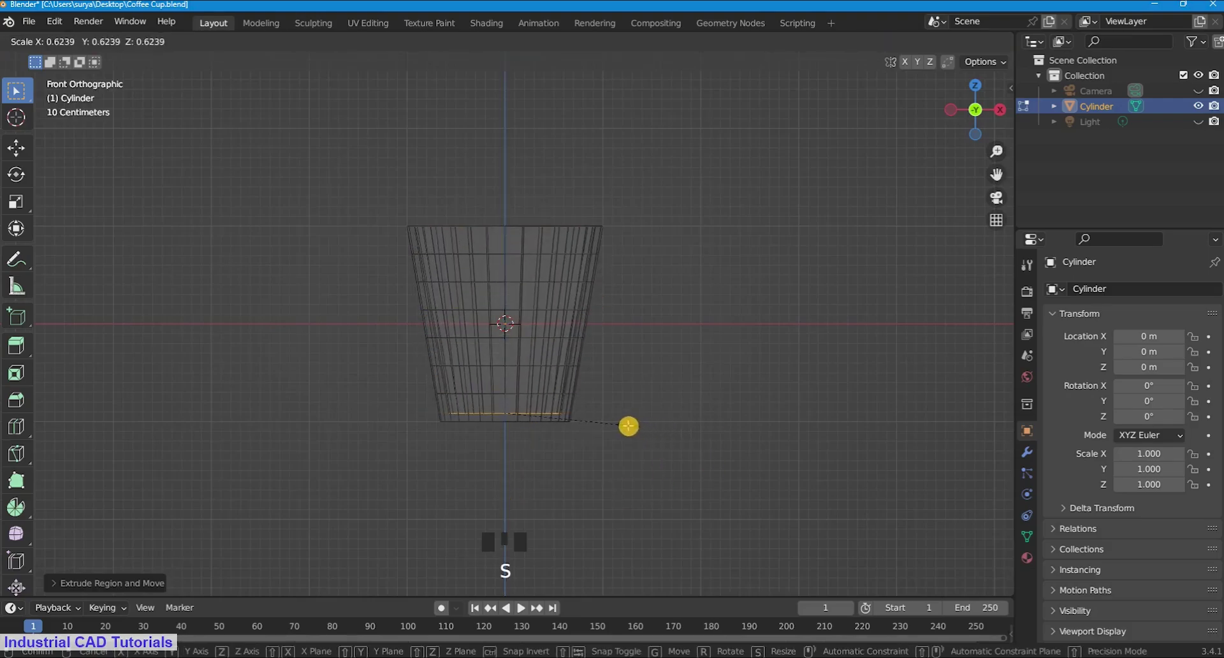
left_click(635, 427)
scroll(621, 399, "up", 3)
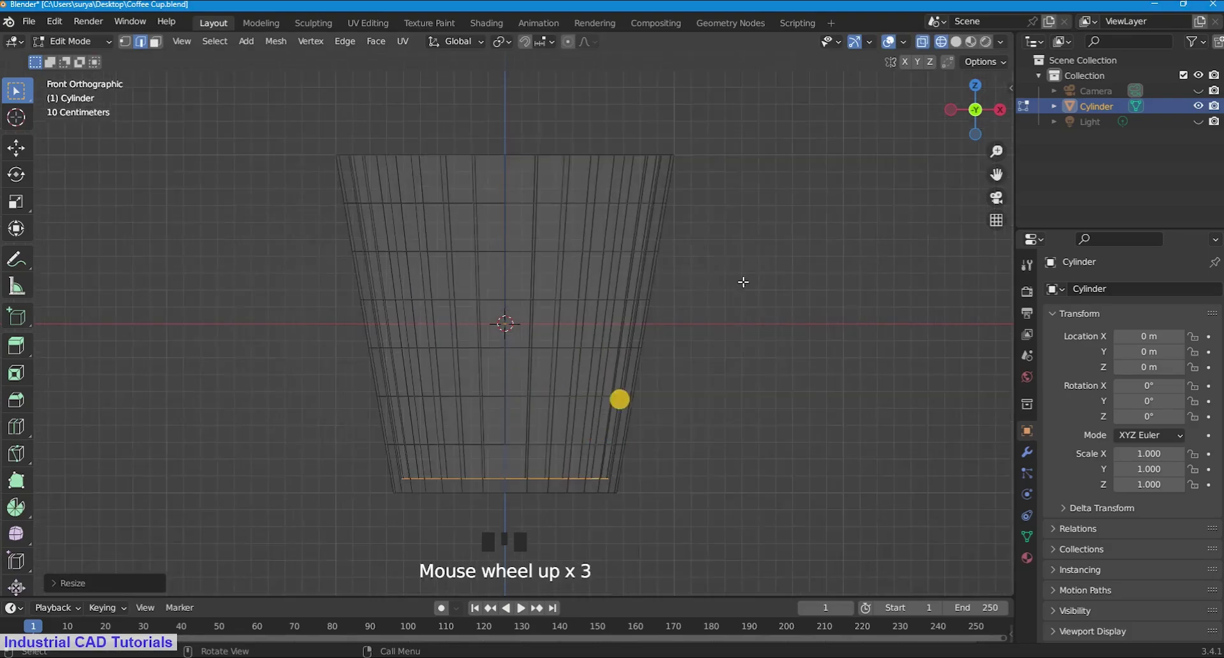
Step: Switch to Solid shading, select the inner edge loop at the cup's floor, and fill it with a face
left_click_drag(969, 112, 969, 174)
key("z")
left_click(808, 243)
scroll(647, 331, "up", 3)
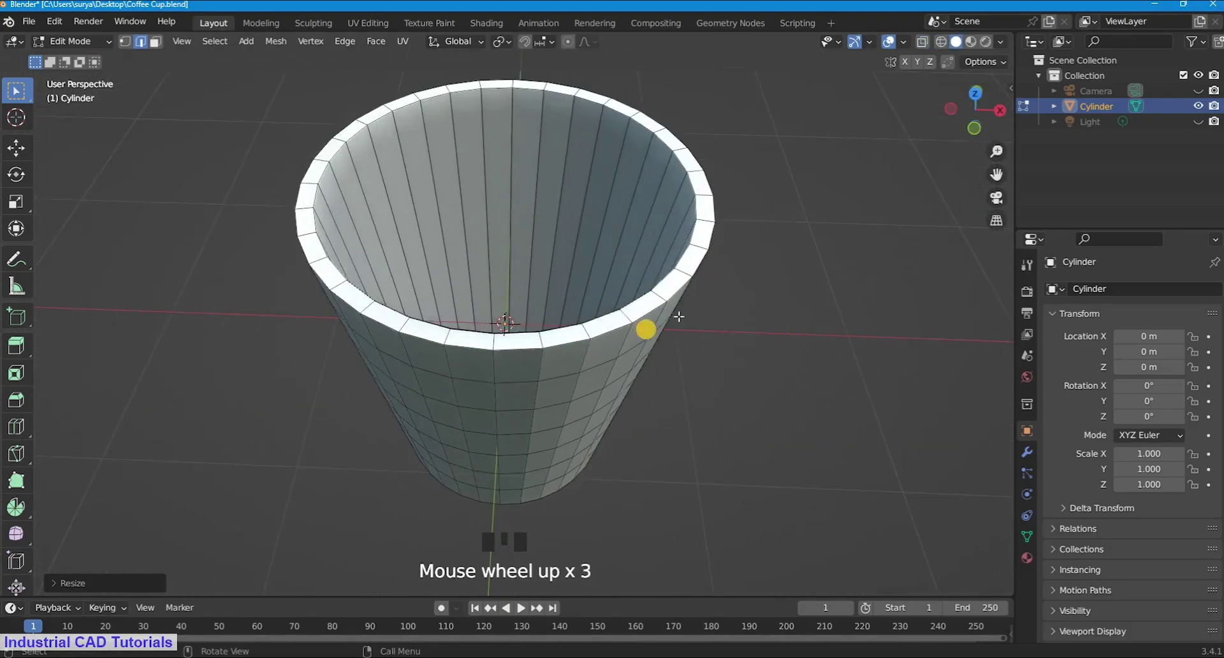
scroll(648, 331, "down", 2)
left_click_drag(963, 115, 955, 161)
scroll(583, 346, "up", 2)
left_click(600, 343, "alt")
left_click(728, 259)
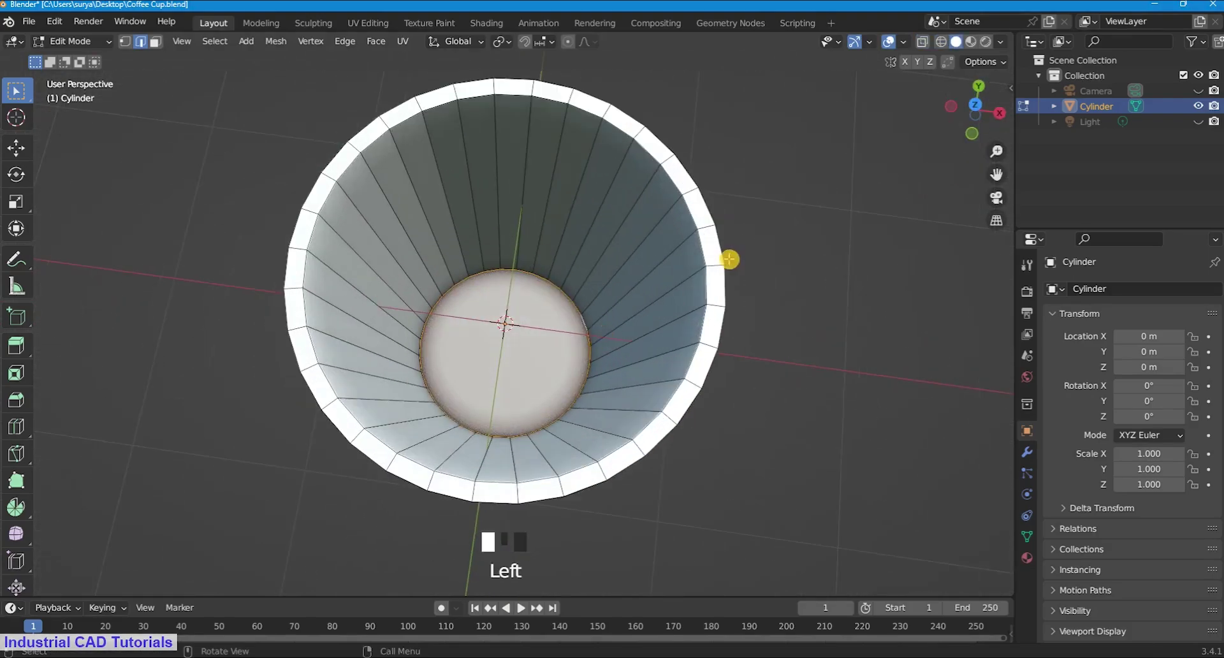
Step: In wireframe, fill the outer edge loop at the cup's base with a face, and return to Solid shading
scroll(726, 237, "down", 2)
left_click_drag(966, 103, 882, 178)
key("z")
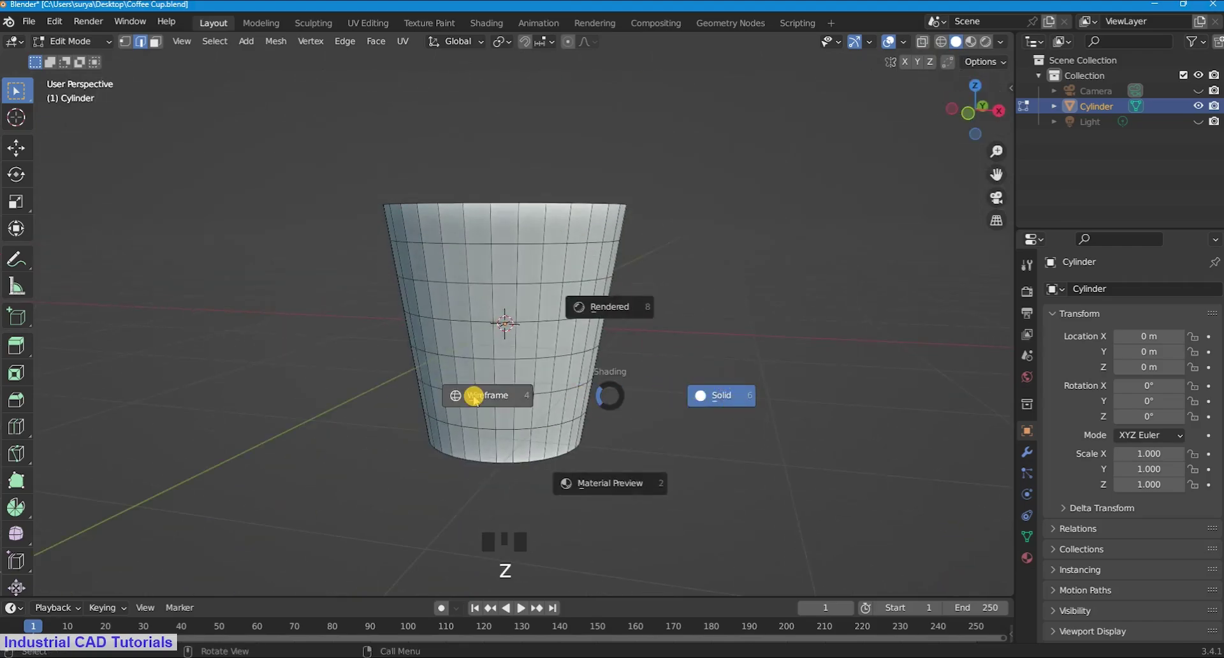
left_click(472, 395)
left_click(982, 105)
left_click_drag(975, 109, 962, 561)
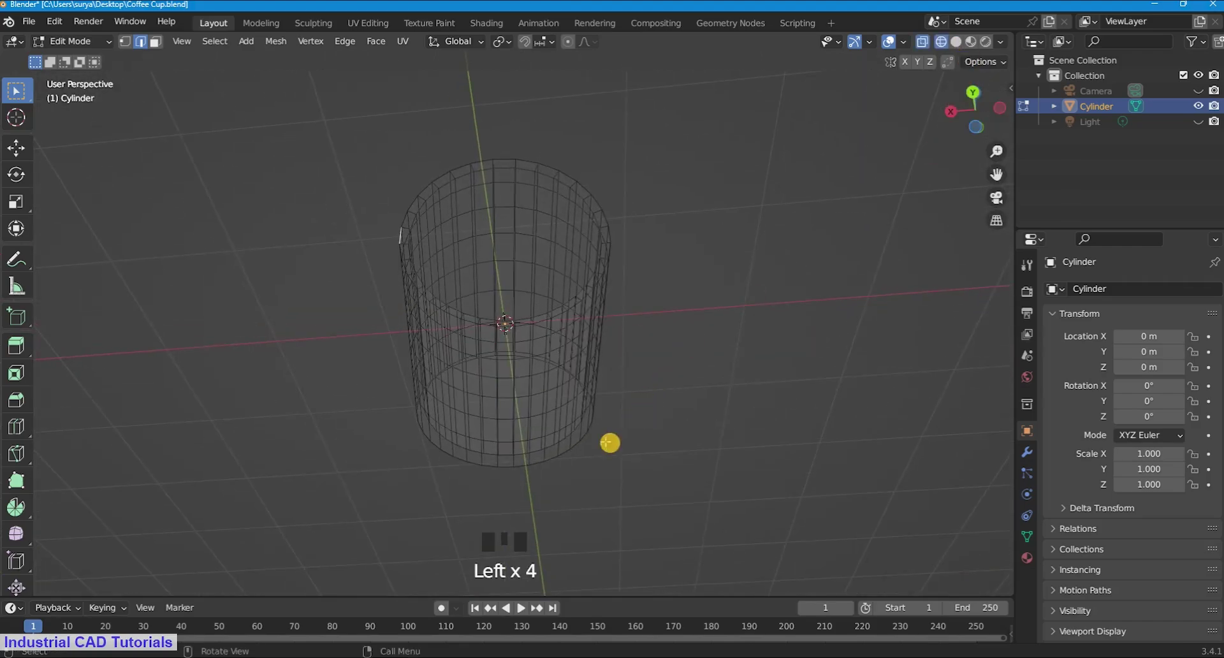
left_click(592, 417, "alt+shift")
left_click(671, 381)
key("z")
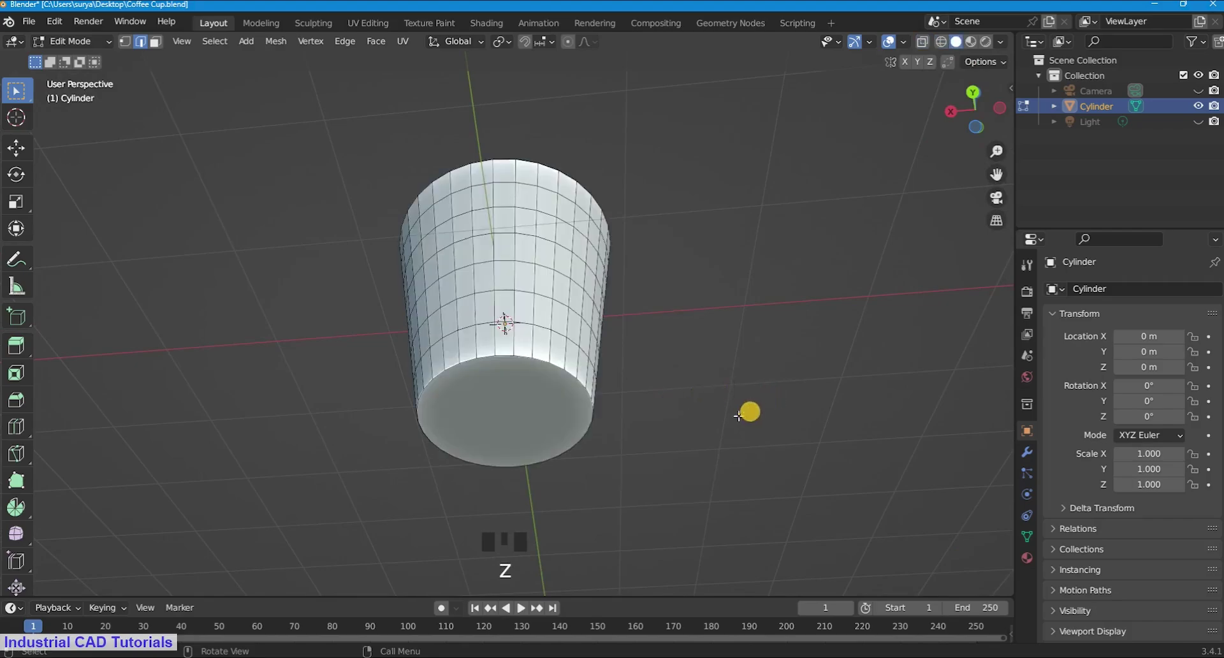
left_click(573, 375, "alt+shift")
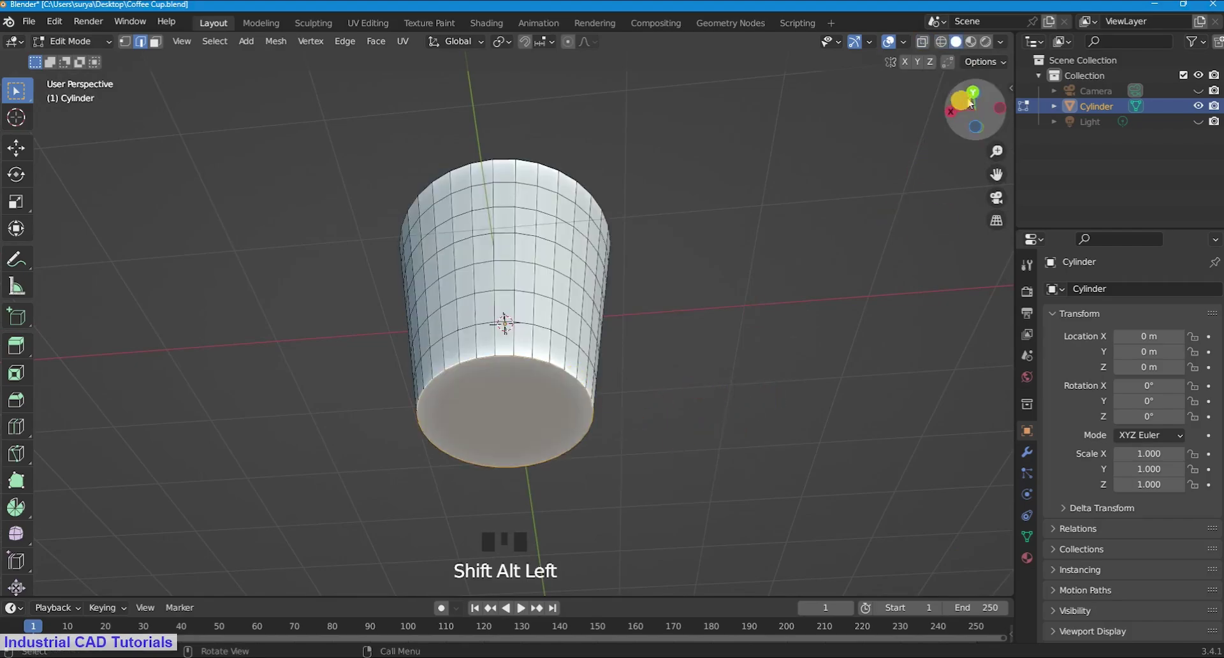
left_click_drag(970, 109, 936, 306)
left_click_drag(974, 95, 724, 308)
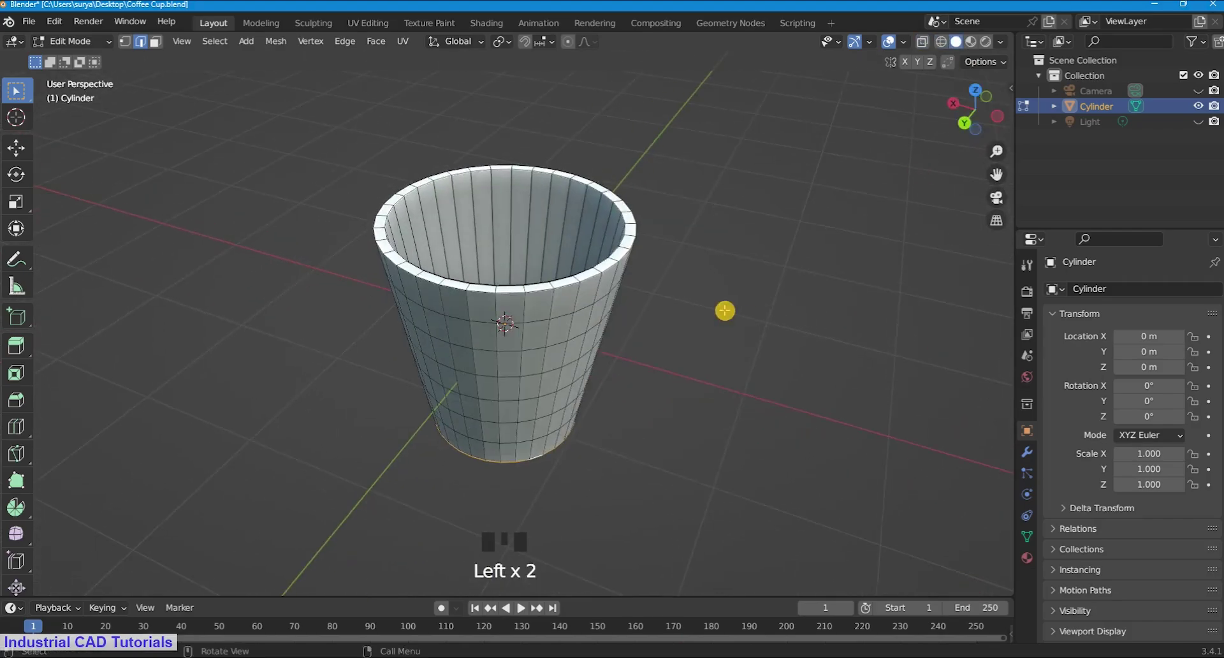
key("z")
left_click(895, 137)
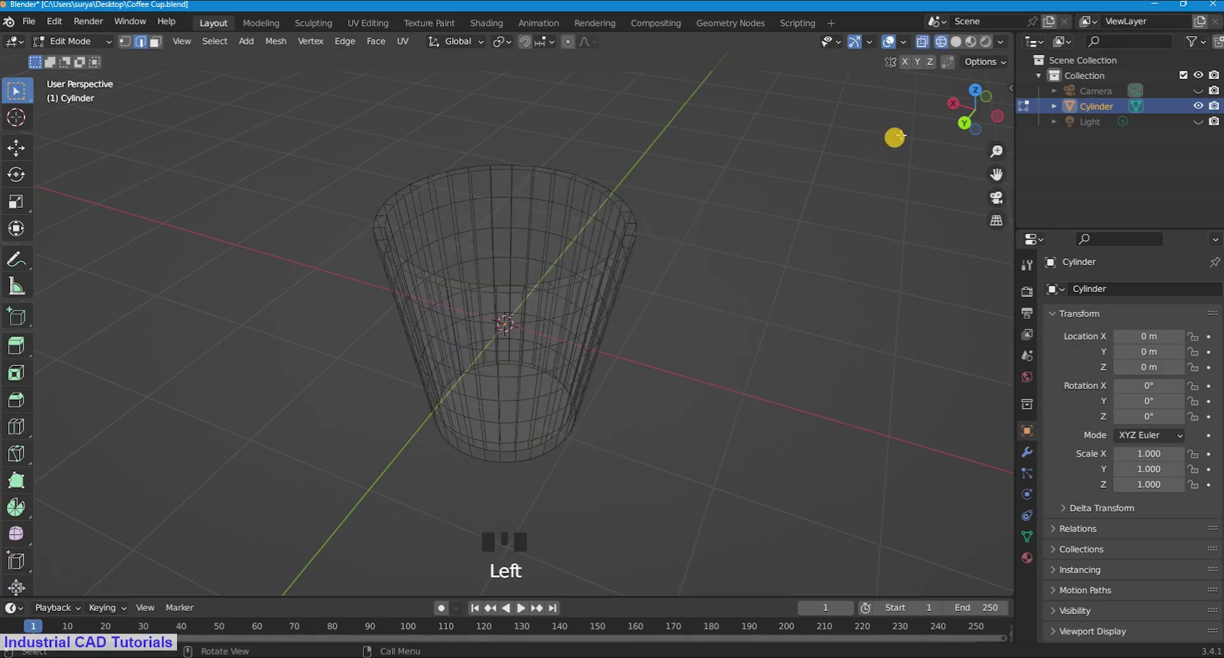
left_click_drag(974, 108, 817, 260)
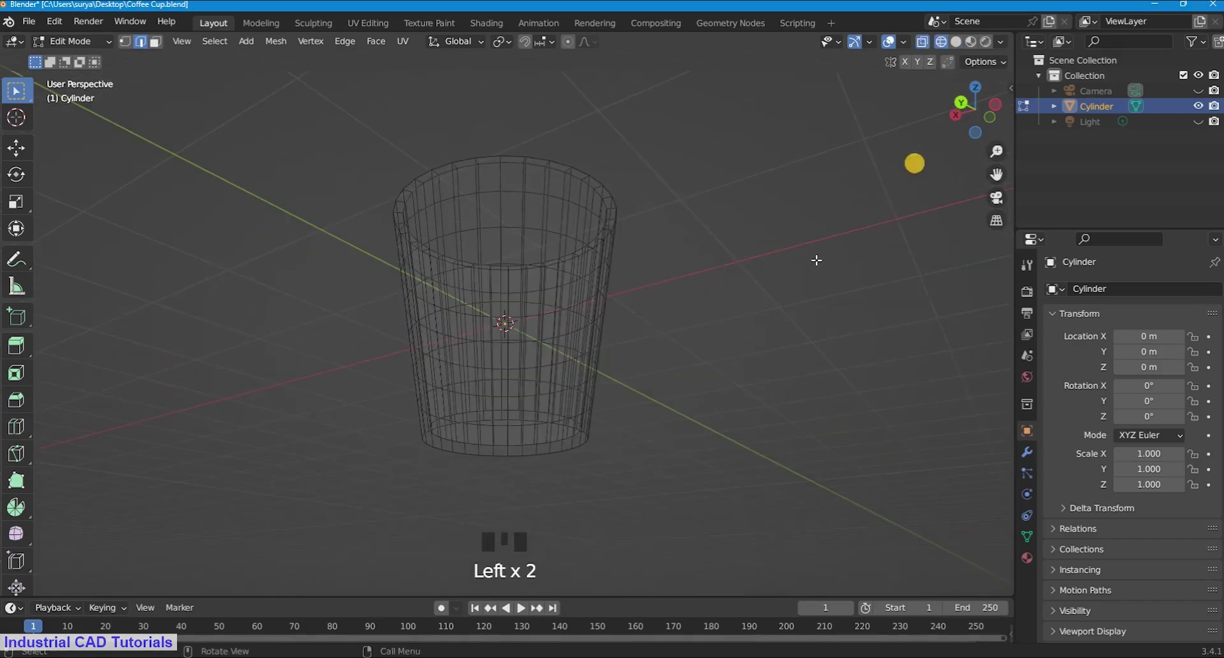
left_click(592, 439)
left_click(574, 429, "alt+shift")
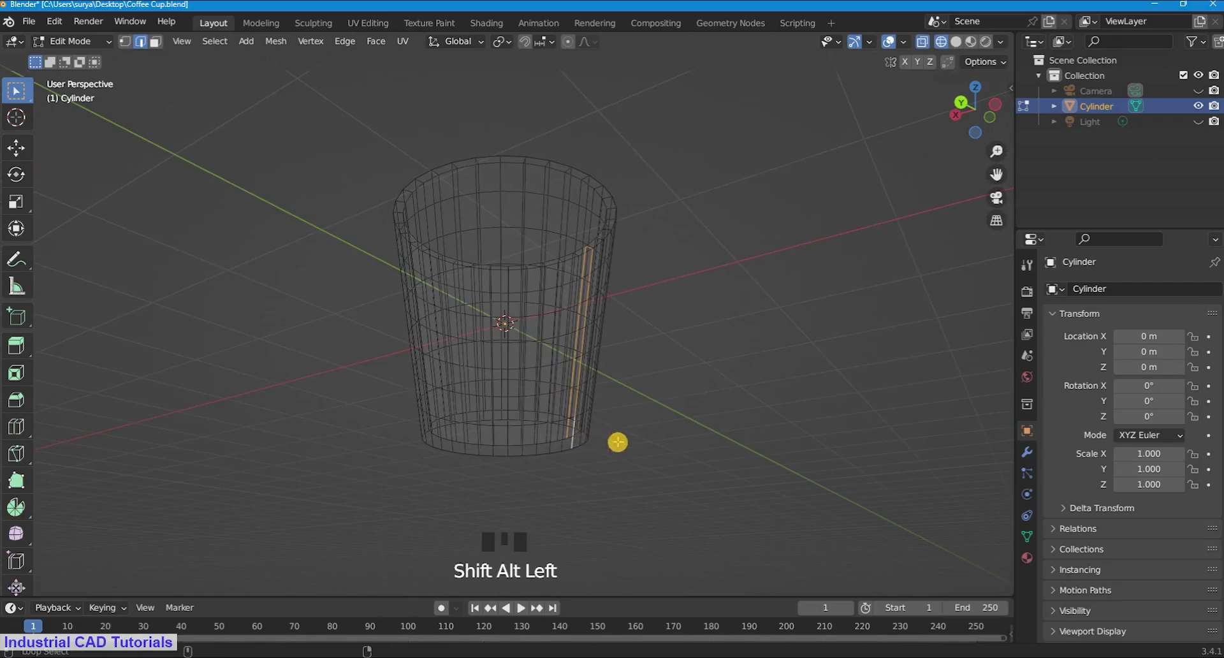
left_click(602, 442, "alt+shift")
left_click(634, 446)
key("z")
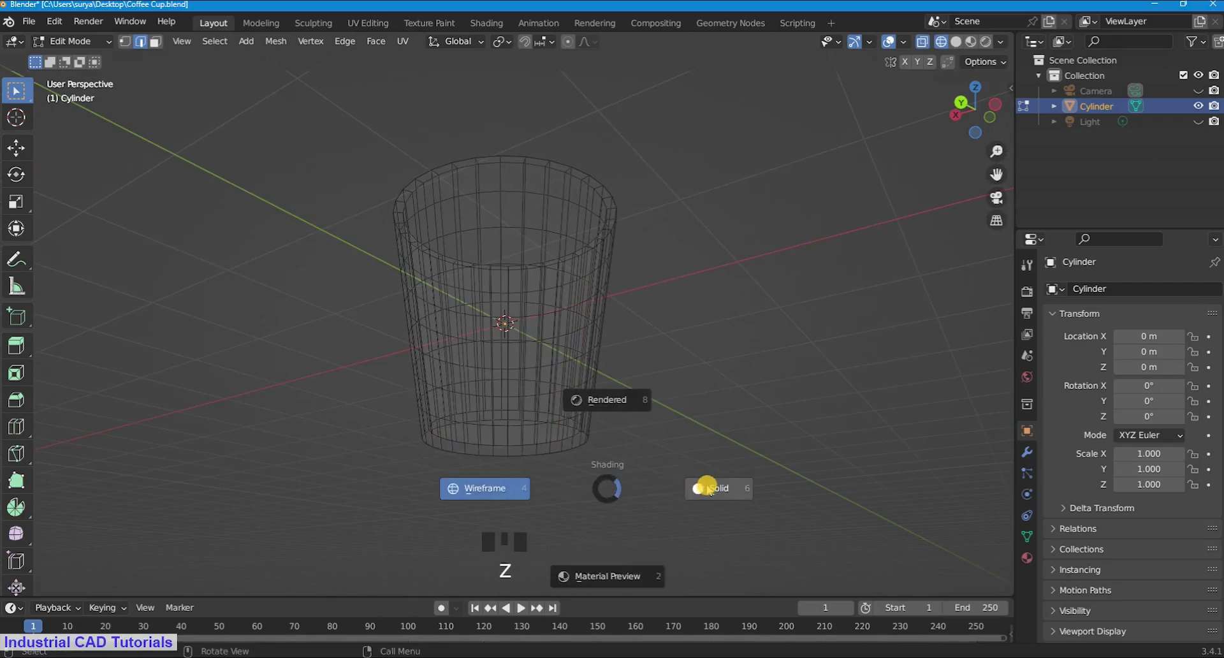
Step: Select the outer edge loop at the cup's base in Solid shading and fill it with a face
left_click(611, 433, "alt+shift")
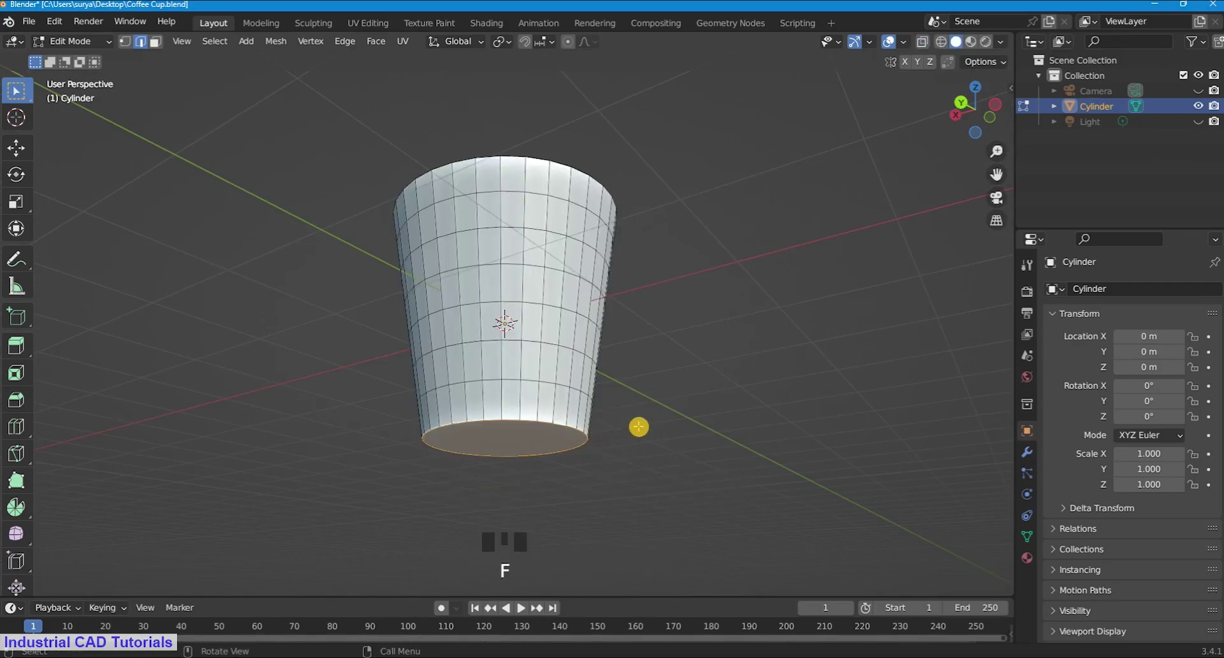
left_click(639, 427)
scroll(926, 100, "down", 1)
Step: Select the inner edge loop at the cup's floor, fill it with a face, and clear the selection
mouse_move(961, 97)
left_mouse_down()
mouse_move(956, 136)
mouse_move(969, 104)
left_mouse_up()
scroll(958, 110, "up", 2)
left_click(974, 96)
left_click(485, 280, "alt+shift")
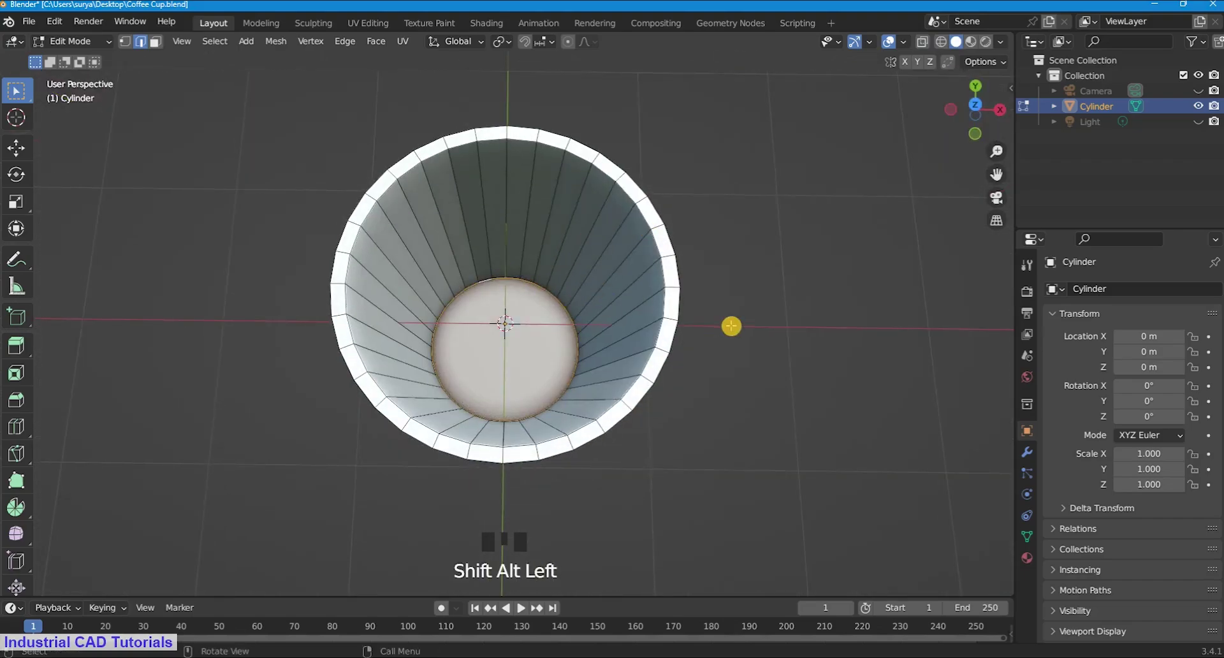
key("f")
left_click(785, 286)
Step: In face mode, select the underside face of the base and inset it four times into concentric rings toward the centre
left_click_drag(958, 121, 564, 351)
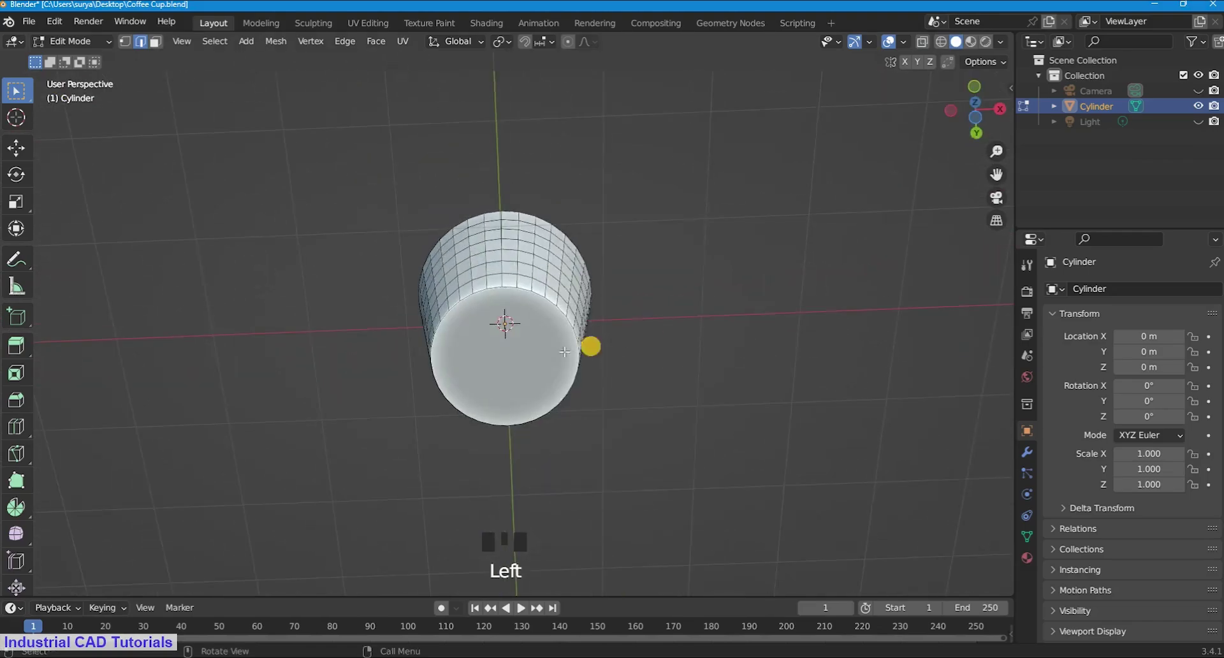
left_click(565, 366)
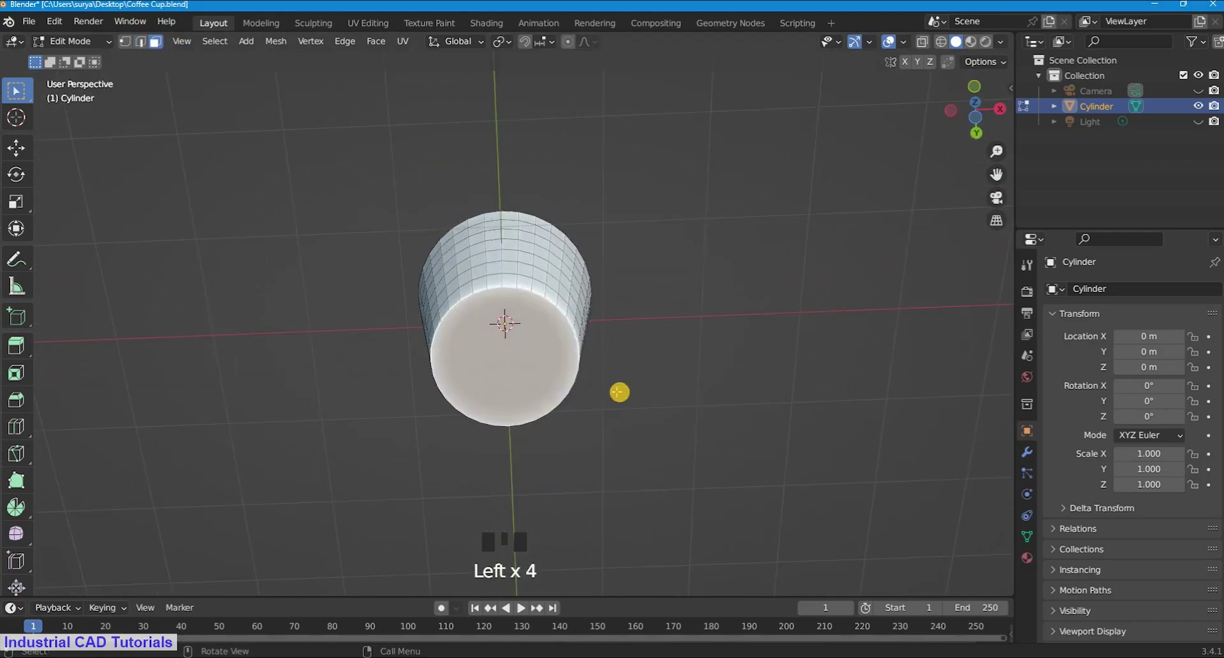
key("i")
key("i")
key("i")
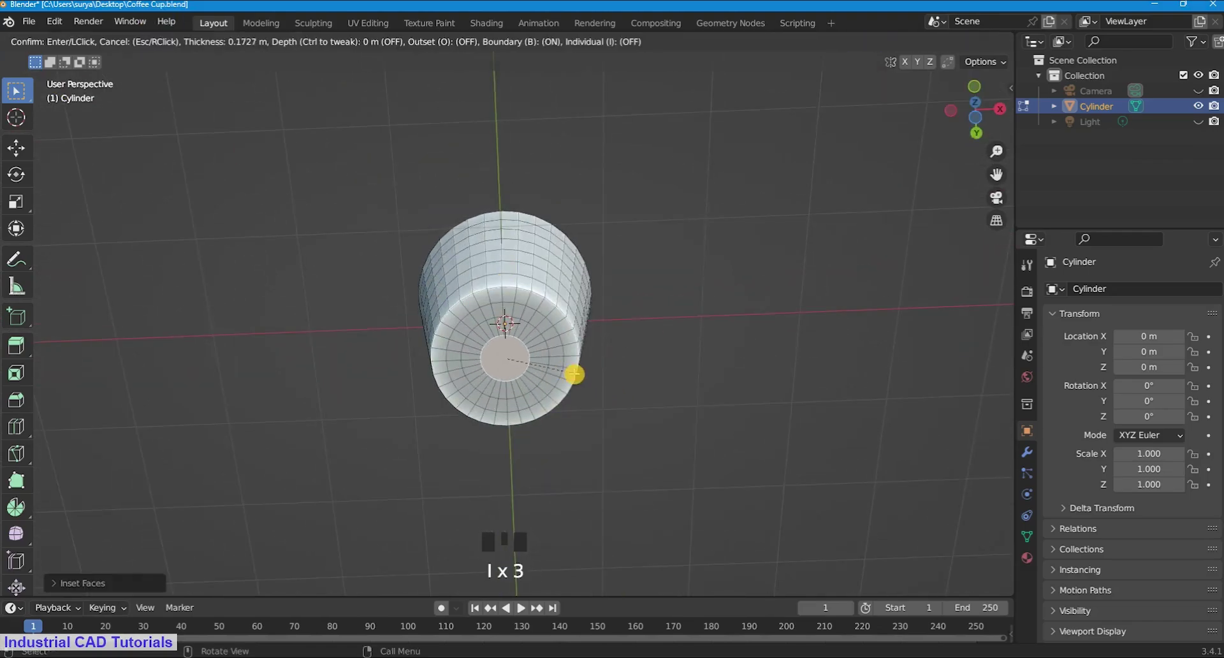
key("i")
left_click(795, 244)
left_click(795, 244)
Step: Select the inner floor face inside the cup and inset it four times into concentric rings, leaving a small central face
scroll(803, 237, "down", 2)
left_click_drag(982, 96, 959, 309)
scroll(982, 96, "up", 7)
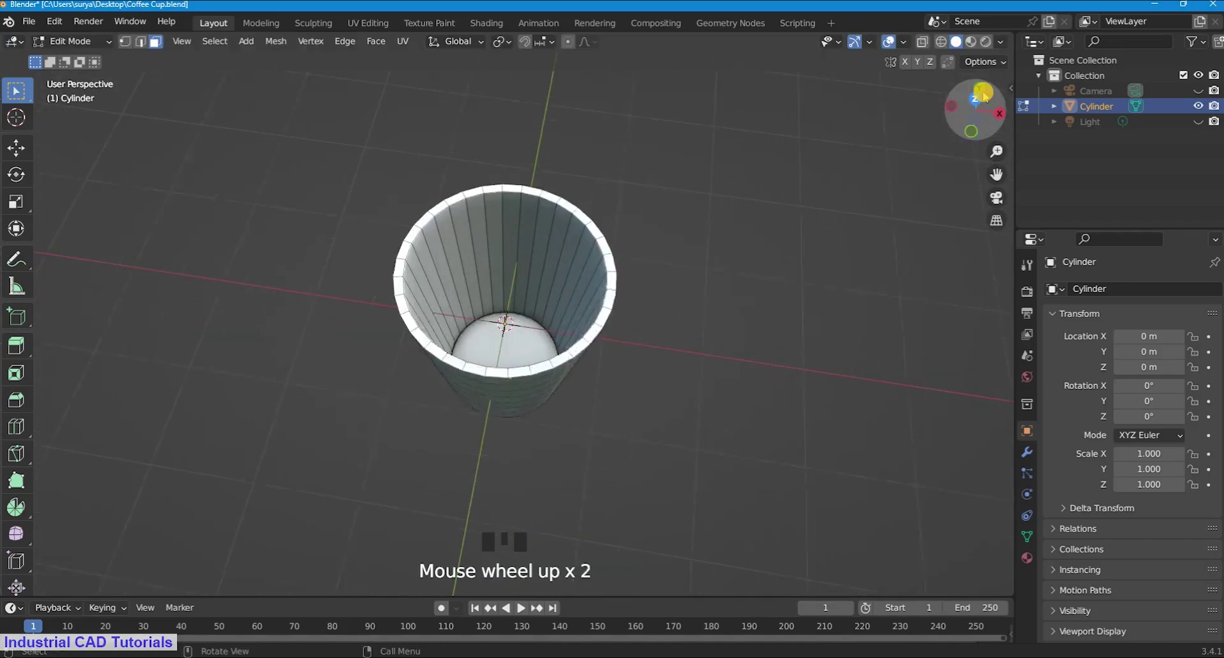
left_click(585, 354)
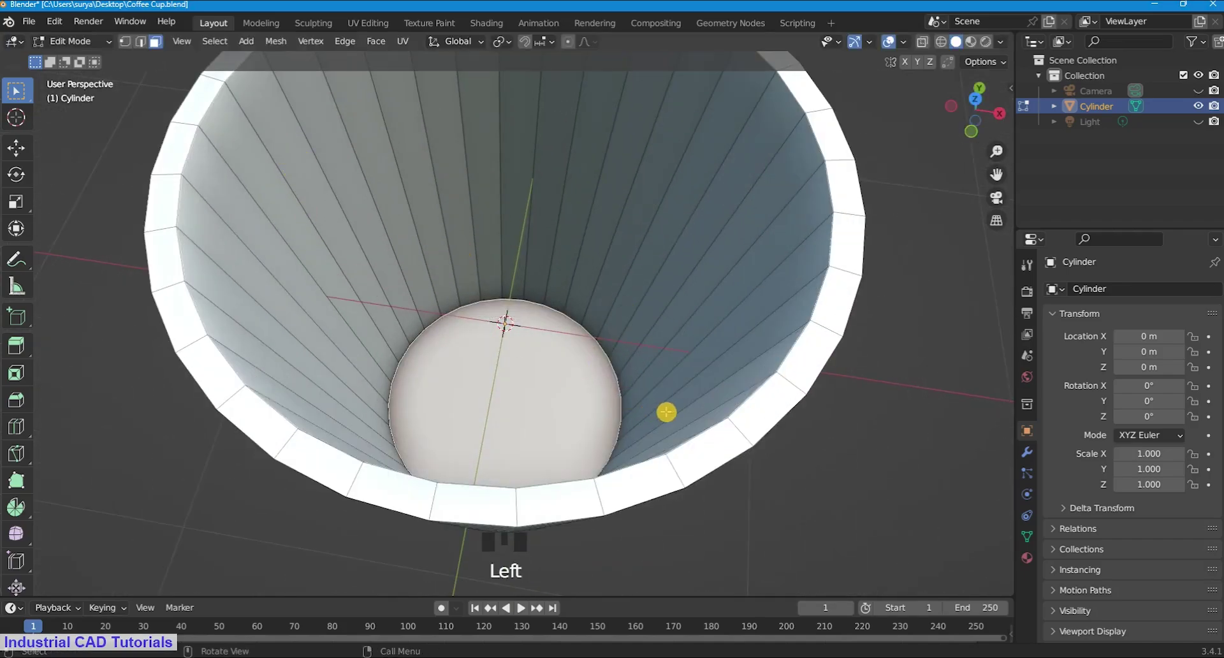
key("i")
left_click(648, 406)
key("i")
left_click(623, 405)
key("i")
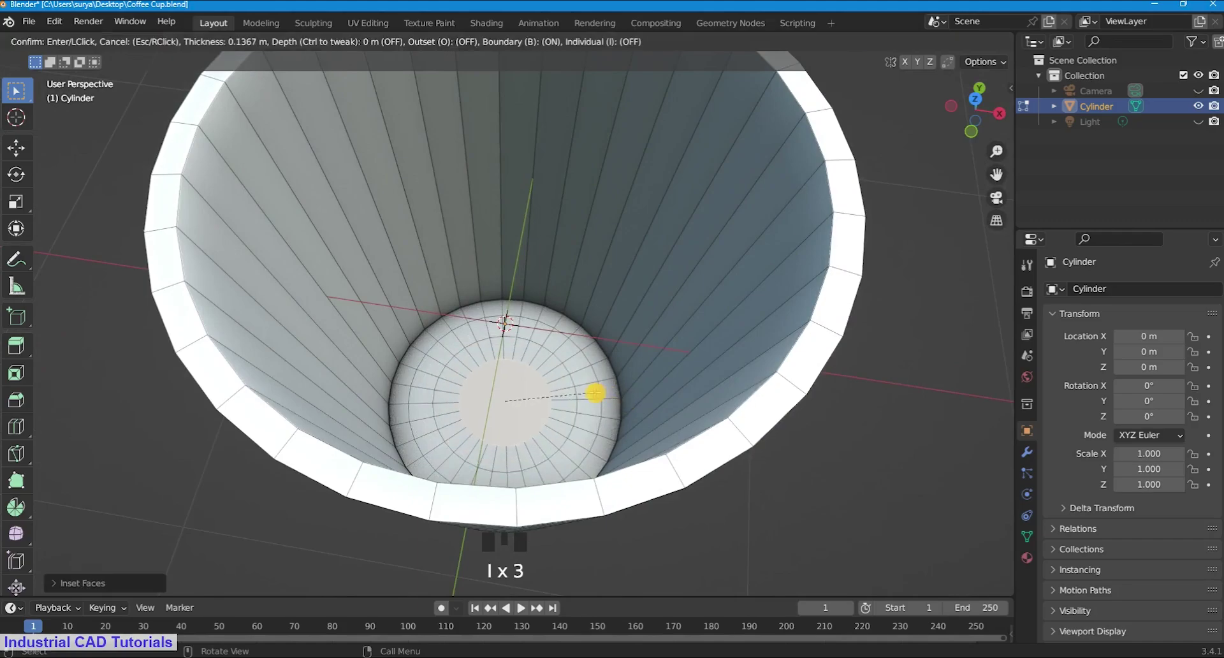
left_click(591, 394)
key("i")
left_click(554, 396)
scroll(593, 335, "down", 4)
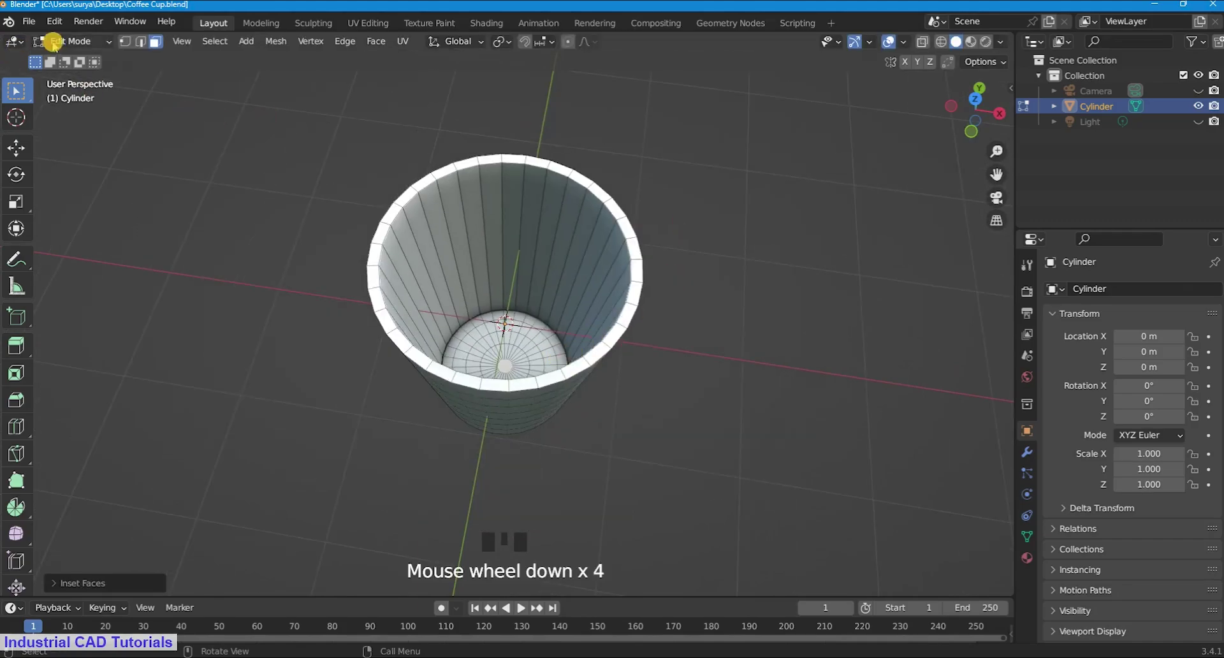
Step: Switch to Object Mode and add a Subdivision Surface modifier to the cup
left_click(64, 39)
left_click(64, 58)
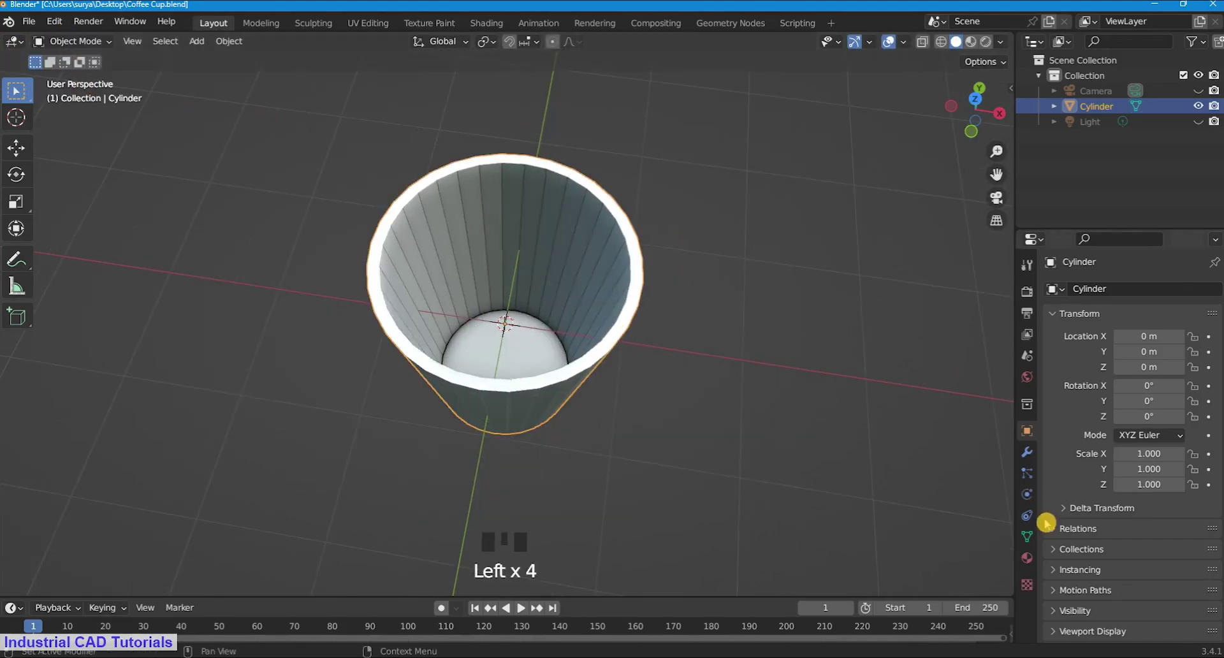
left_click(1027, 452)
left_click(1114, 293)
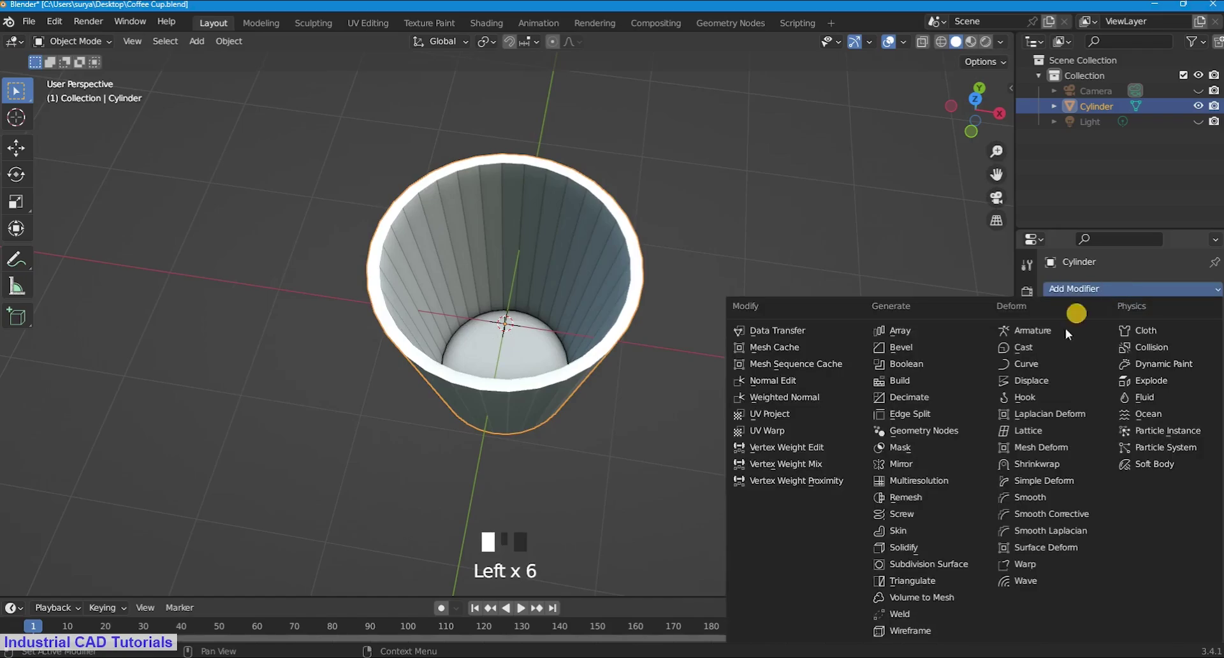
left_click(958, 573)
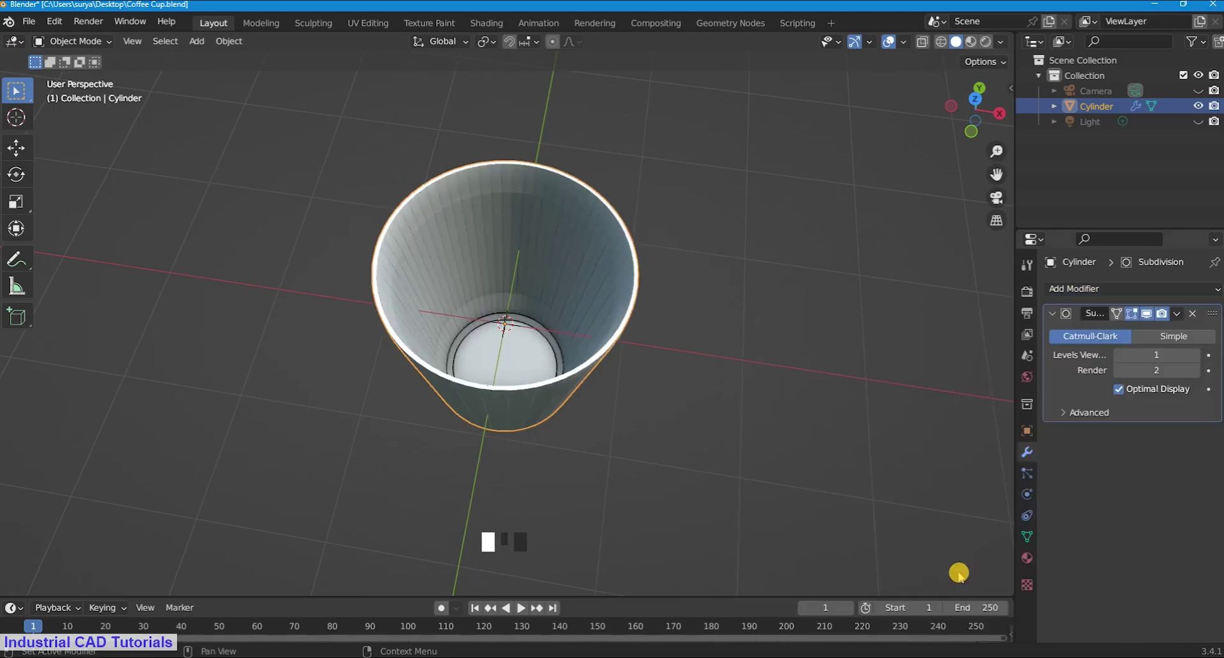
Step: Set the Subdivision modifier's viewport levels to 4 and its render levels to 4
scroll(754, 313, "up", 1)
left_click(1163, 356)
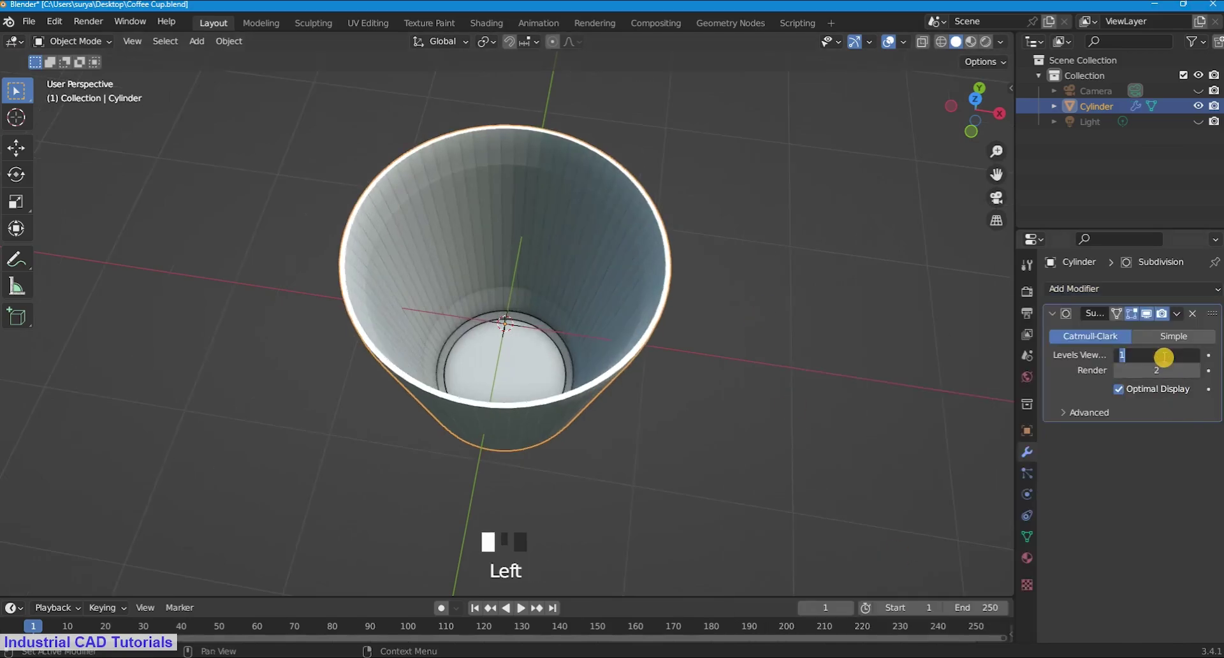
type("4")
left_click(912, 309)
left_click(1147, 371)
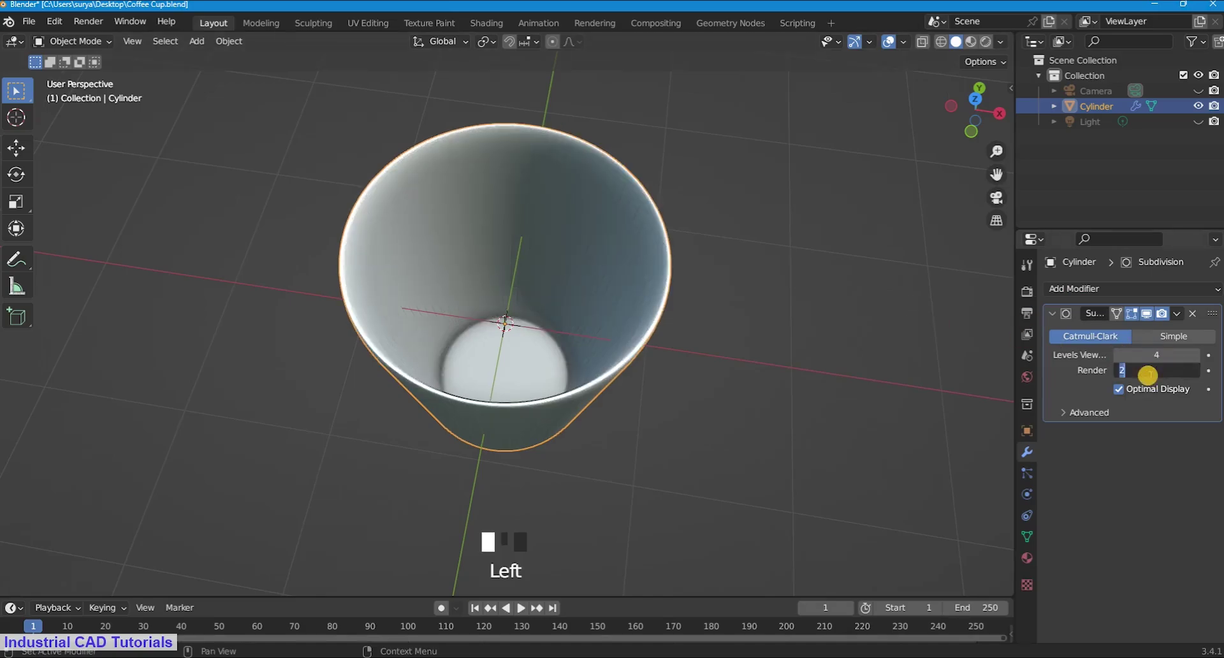
type("4")
left_click(945, 338)
Step: Apply Shade Smooth to the cup in Object Mode
left_click(896, 246)
middle_click_drag(896, 246, 701, 268)
left_click(504, 252)
right_click(504, 252)
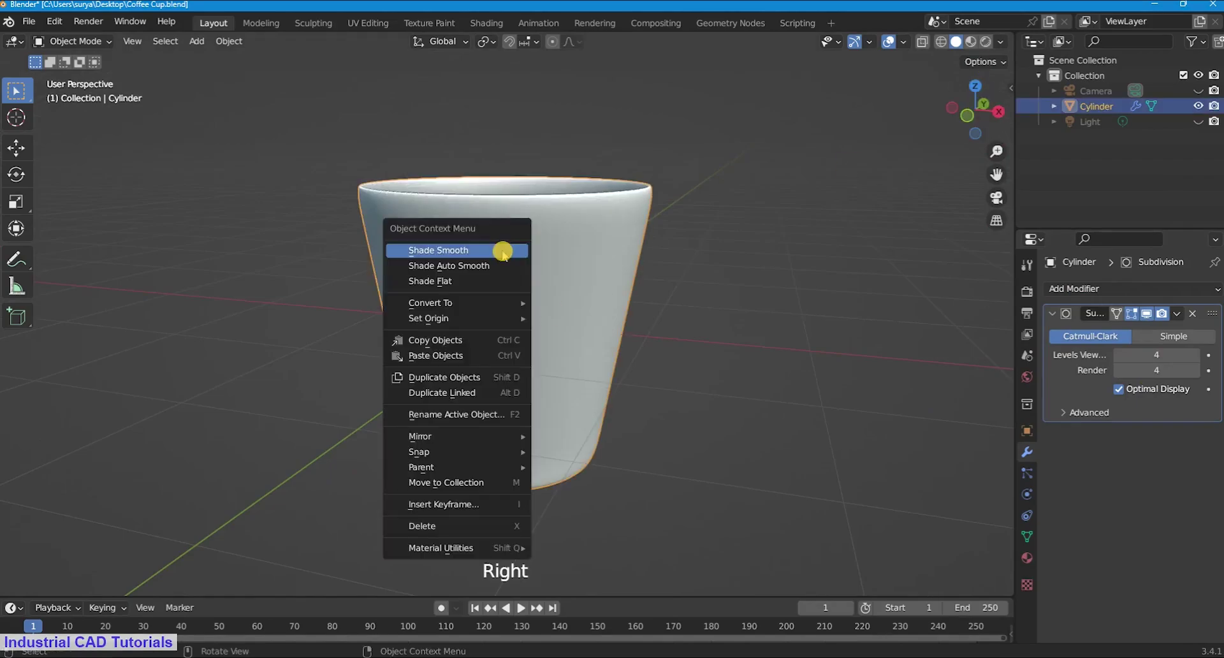
left_click(504, 251)
Step: Enable Auto Smooth in the cup mesh's Normals settings, deselect the cup, and save the file
left_click(1026, 536)
scroll(1064, 577, "down", 3)
left_click(1075, 549)
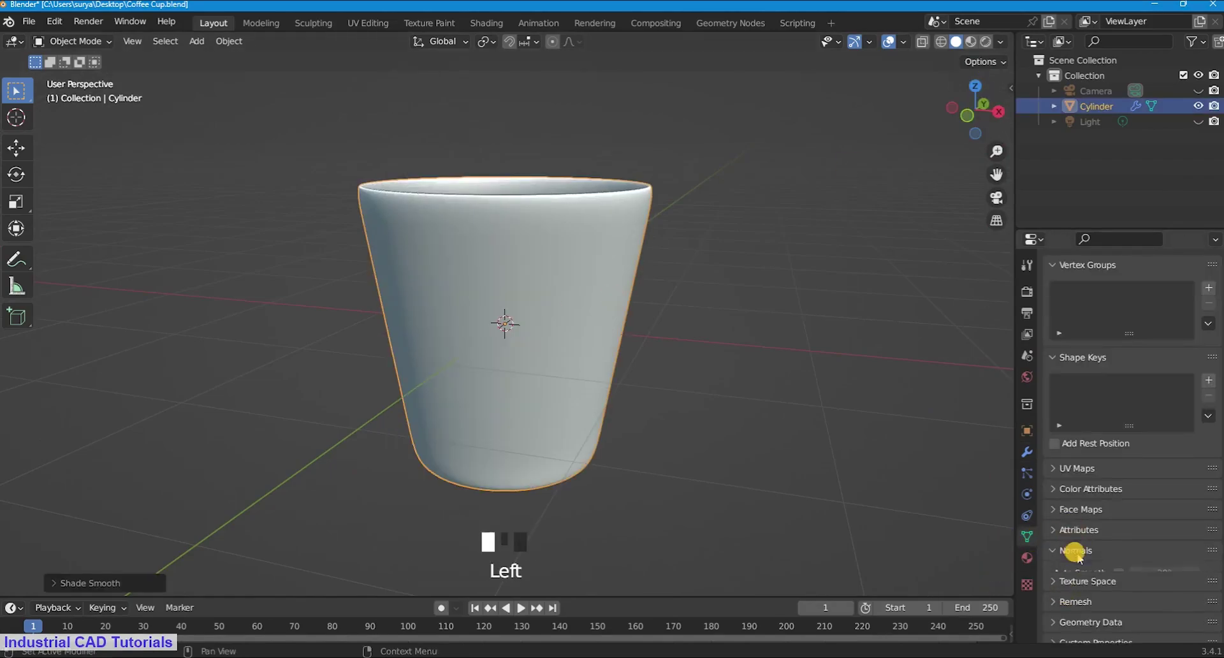
left_click(620, 425)
key("ctrl+s")
Step: In Edit Mode, add a loop cut around the outer wall and slide it up close to the rim
scroll(950, 95, "up", 2)
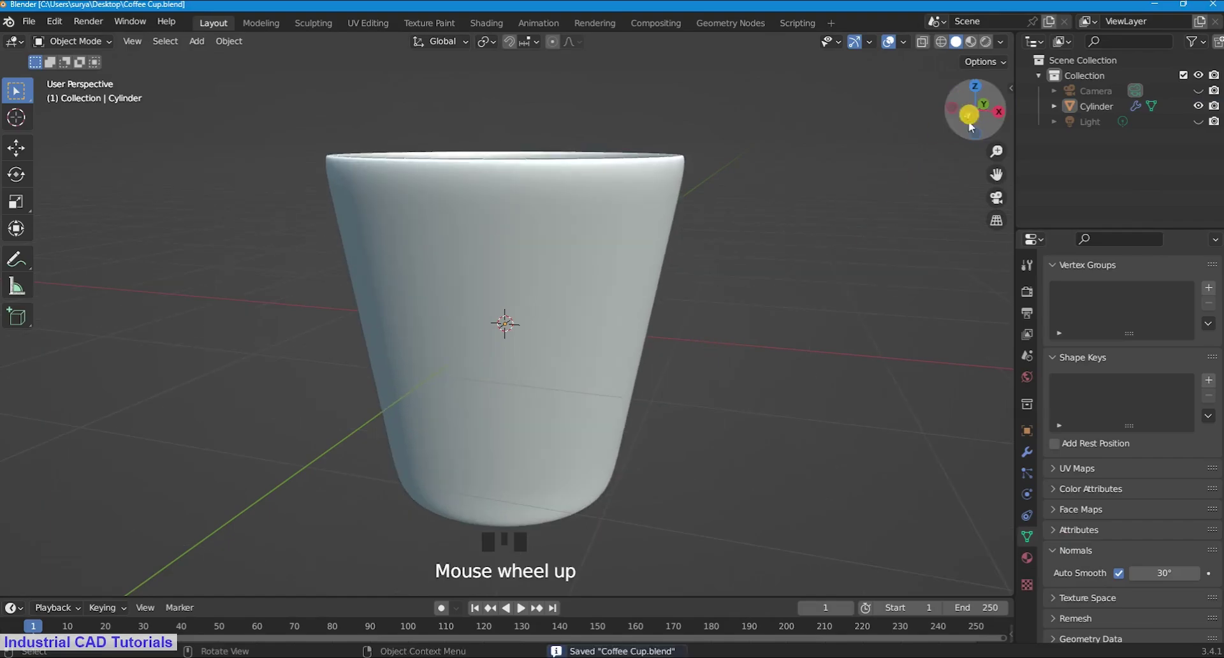
left_click_drag(953, 92, 972, 171)
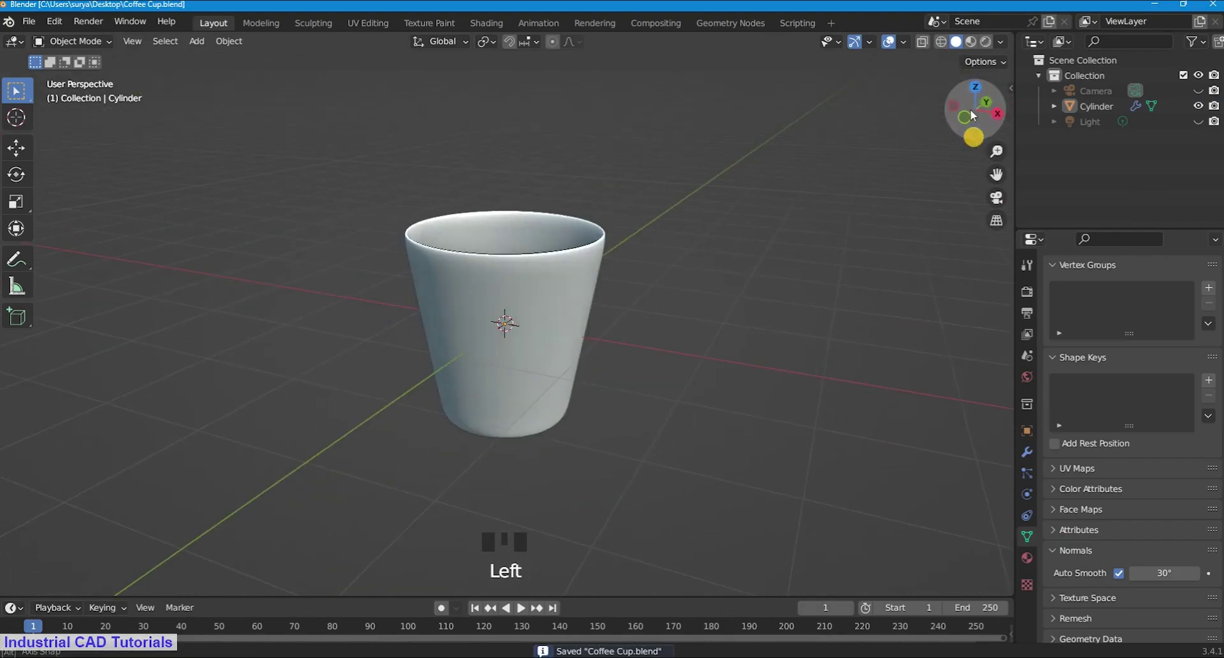
scroll(972, 171, "up", 1)
left_click(72, 41)
left_click(65, 74)
scroll(653, 235, "up", 1)
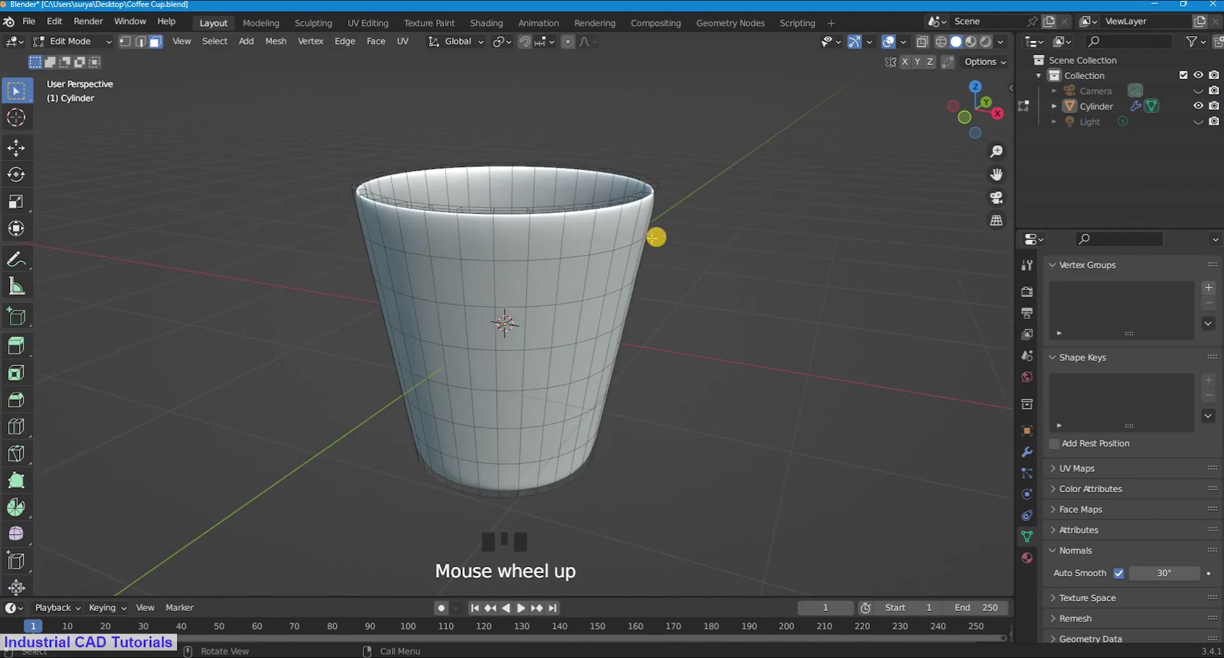
key("ctrl+r")
left_click(602, 228)
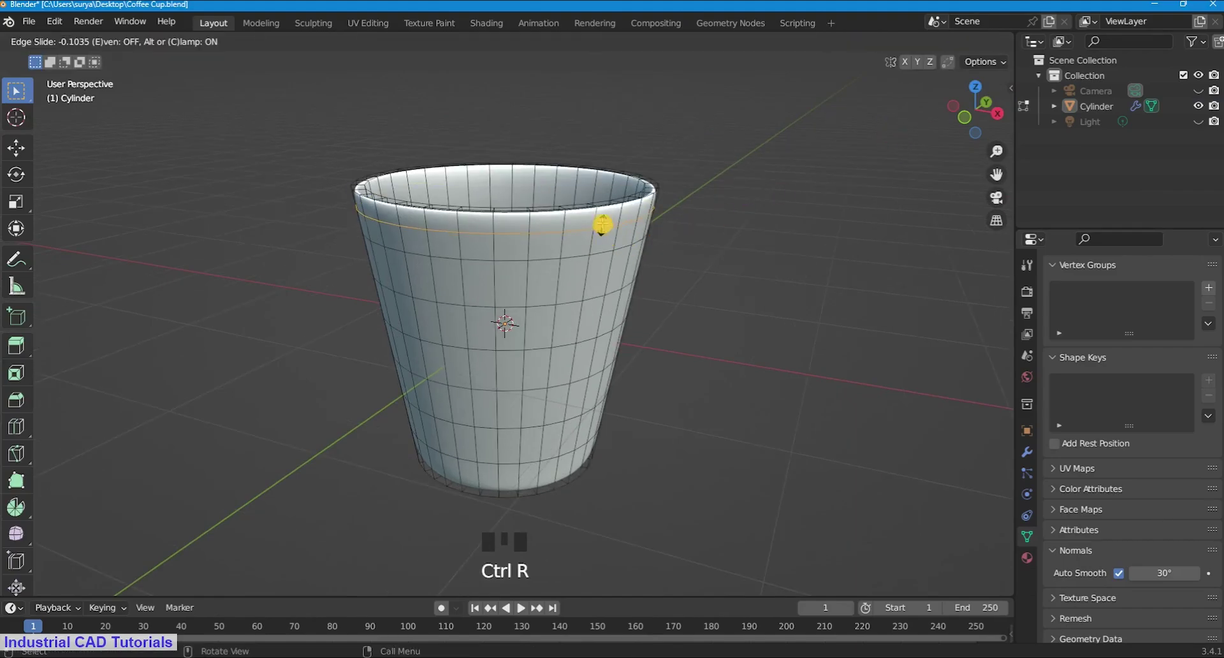
left_click(603, 220)
left_click(749, 211)
Step: Add a loop cut around the outer wall close to the base edge and return to Object Mode
left_click_drag(965, 112, 960, 89)
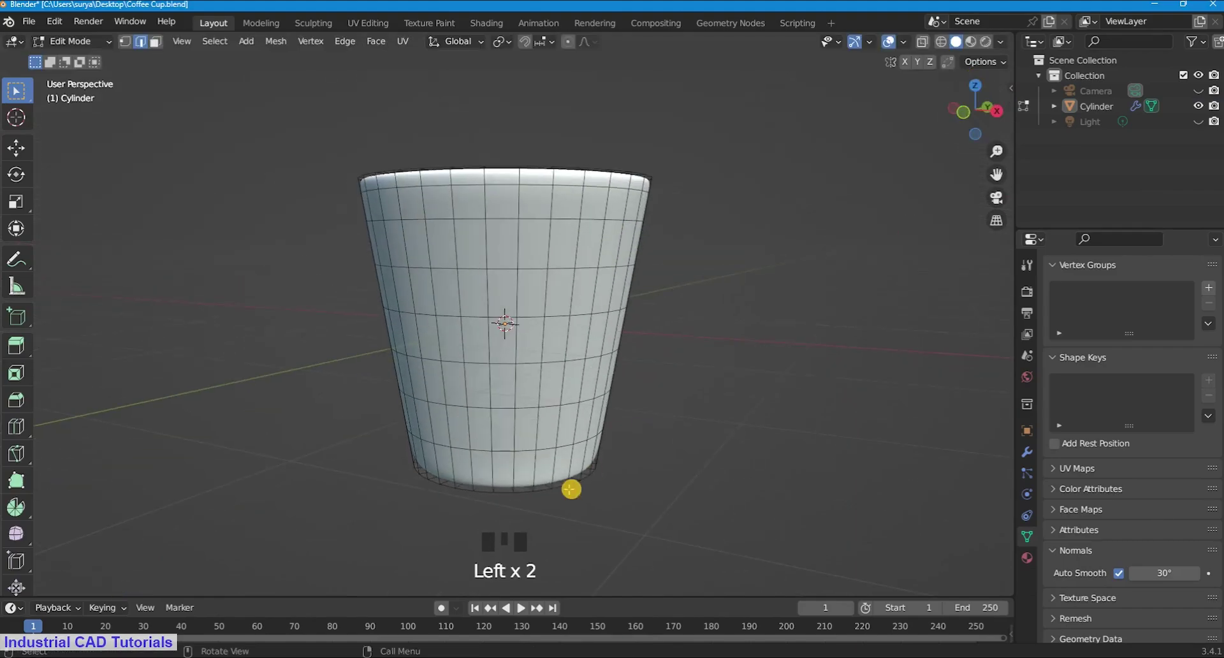
key("ctrl+r")
left_click(558, 485)
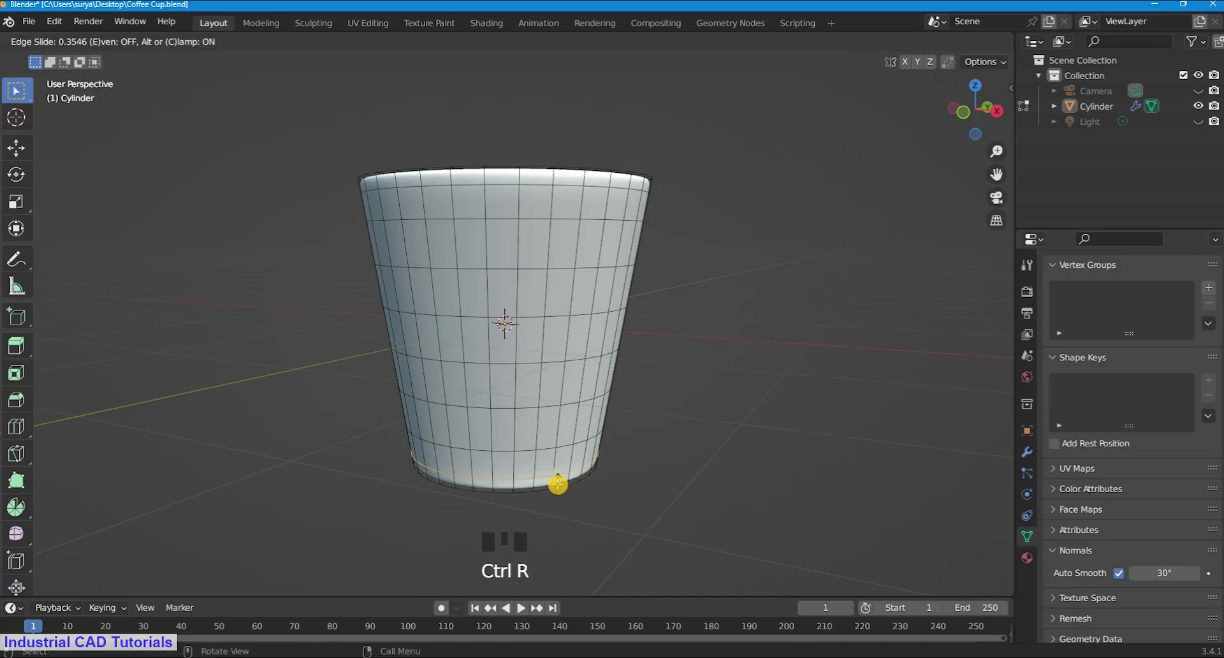
left_click(560, 483)
left_click(72, 41)
left_click(80, 58)
Step: In Edit Mode, add a loop cut around the inner wall and slide it down close to the cup's floor
scroll(573, 153, "down", 2)
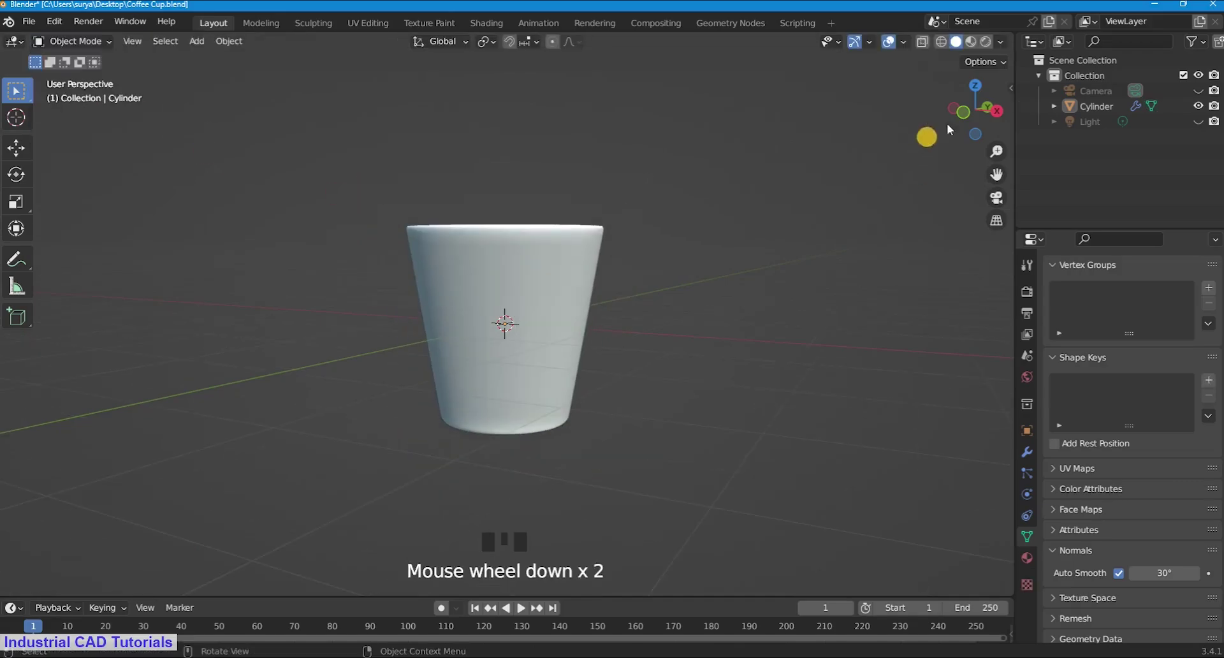
left_click_drag(973, 114, 882, 287)
scroll(973, 113, "up", 3)
left_click_drag(973, 114, 918, 127)
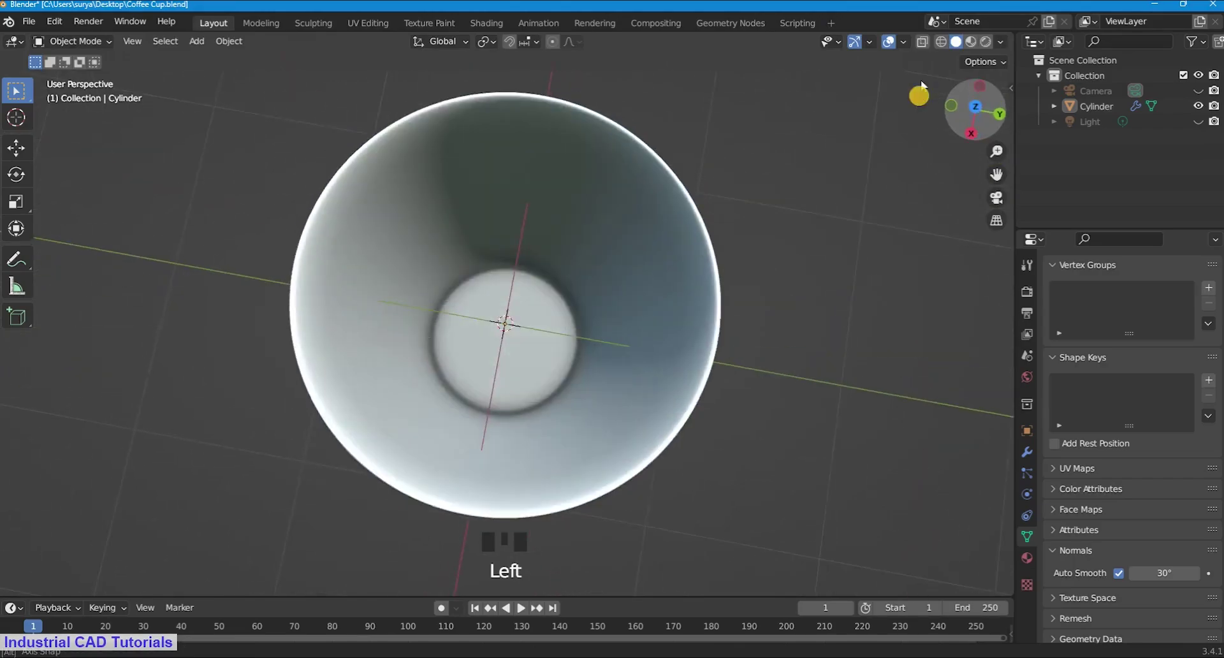
left_click(72, 40)
left_click(77, 74)
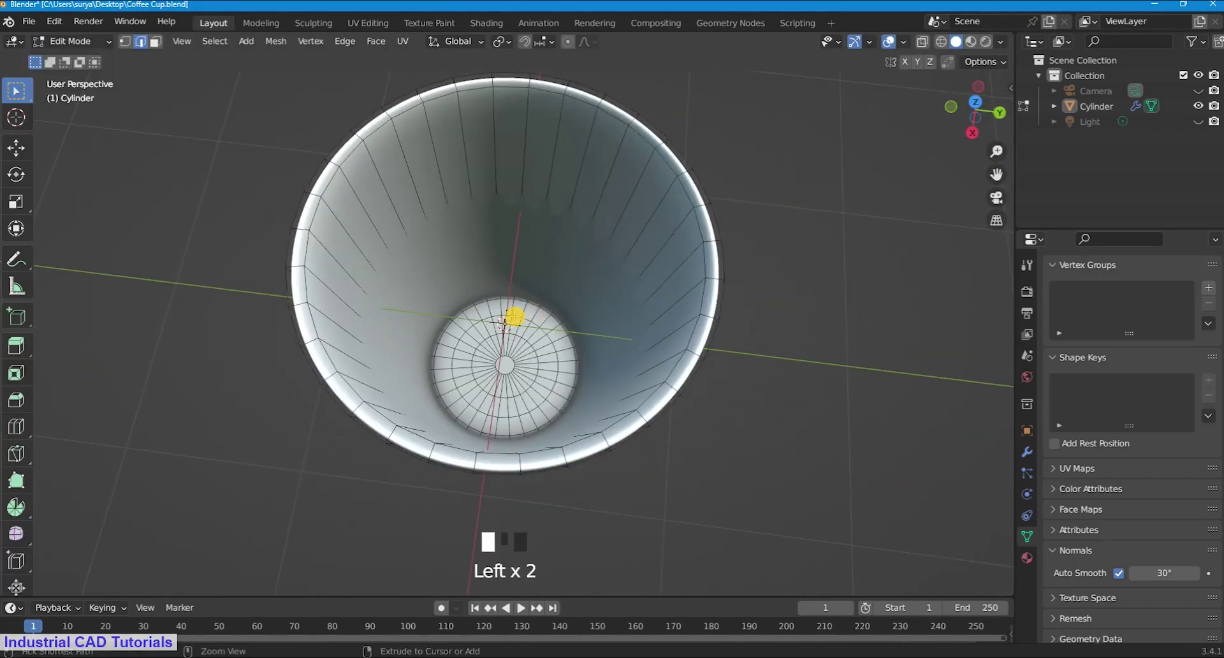
key("ctrl+r")
left_click(464, 305)
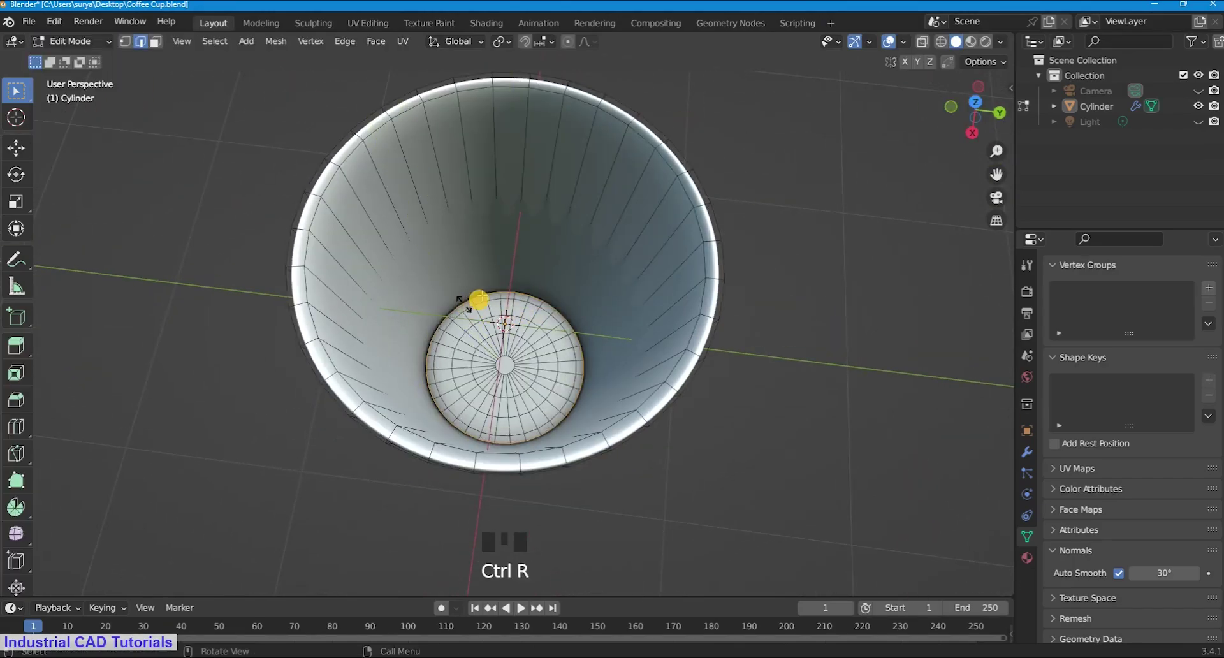
left_click(122, 62)
Step: Return to Object Mode and save the file with the added loop cuts
left_click(100, 40)
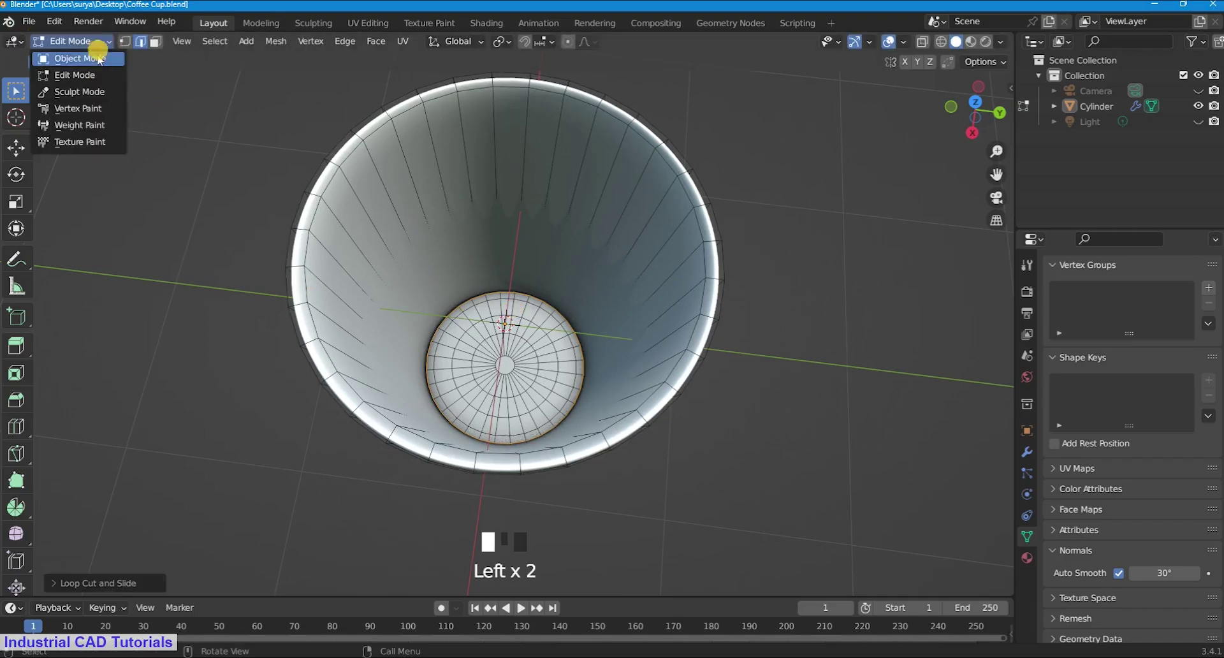
left_click(80, 59)
scroll(767, 333, "down", 2)
key("ctrl+s")
Step: In Edit Mode, select two adjacent outer wall faces just below the cup's rim
scroll(943, 121, "up", 1)
left_click_drag(974, 102, 847, 88)
scroll(969, 109, "up", 2)
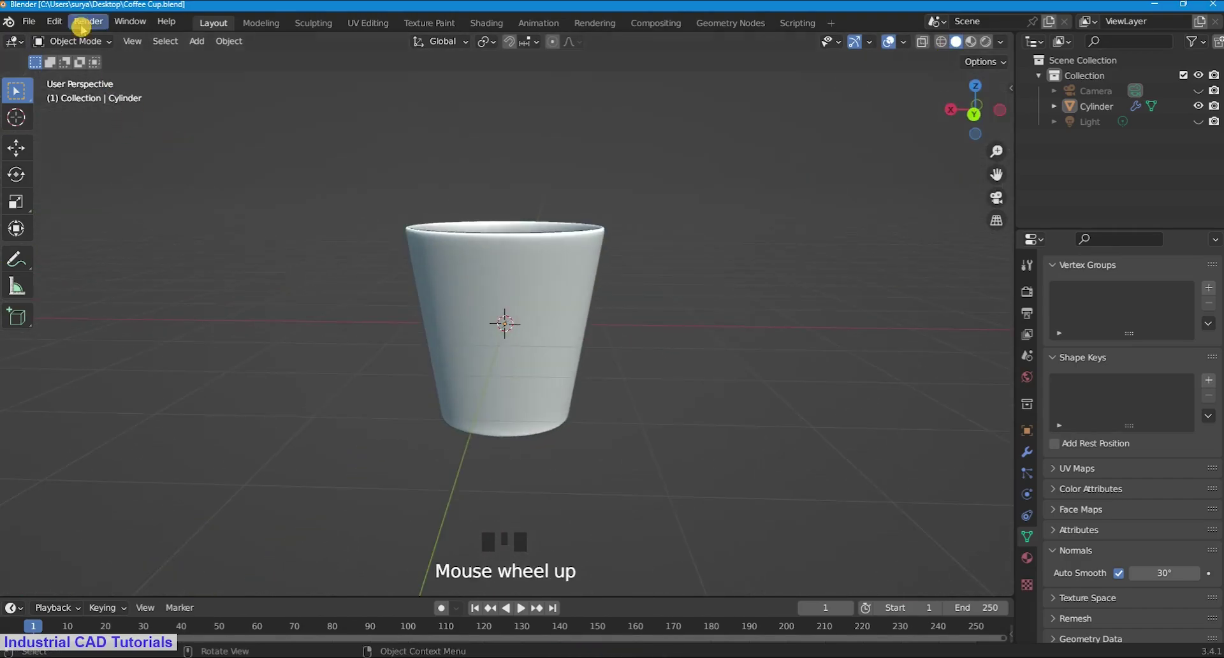
left_click(85, 43)
left_click(74, 76)
scroll(755, 324, "up", 2)
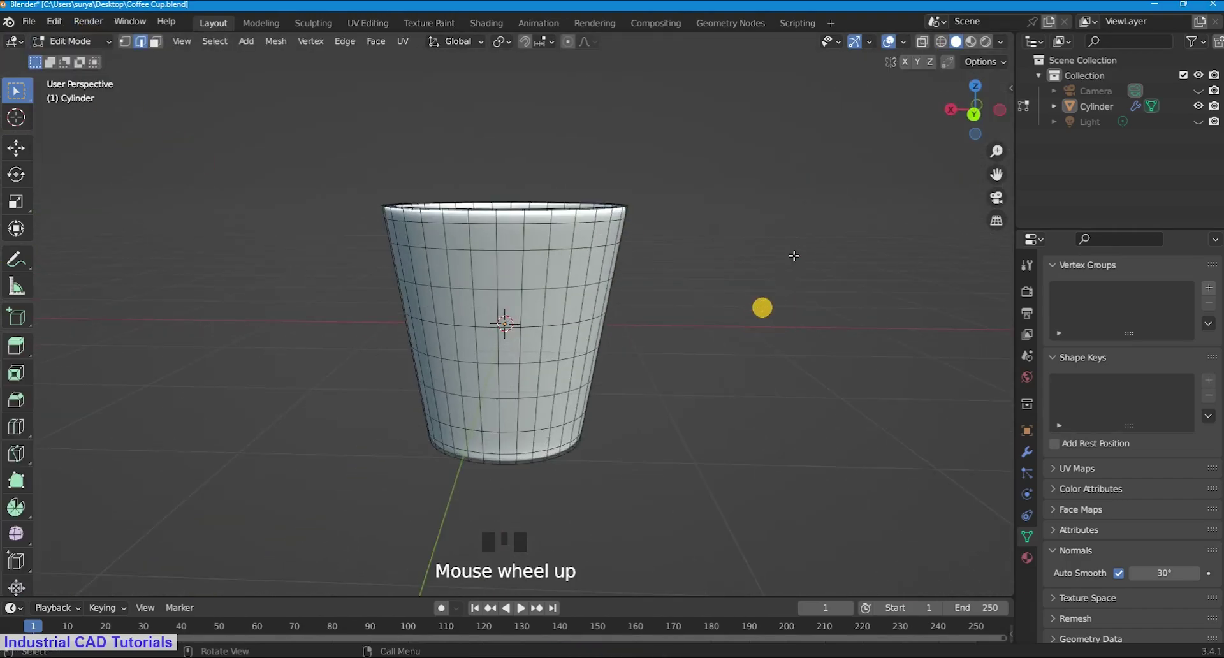
left_click_drag(973, 109, 680, 272)
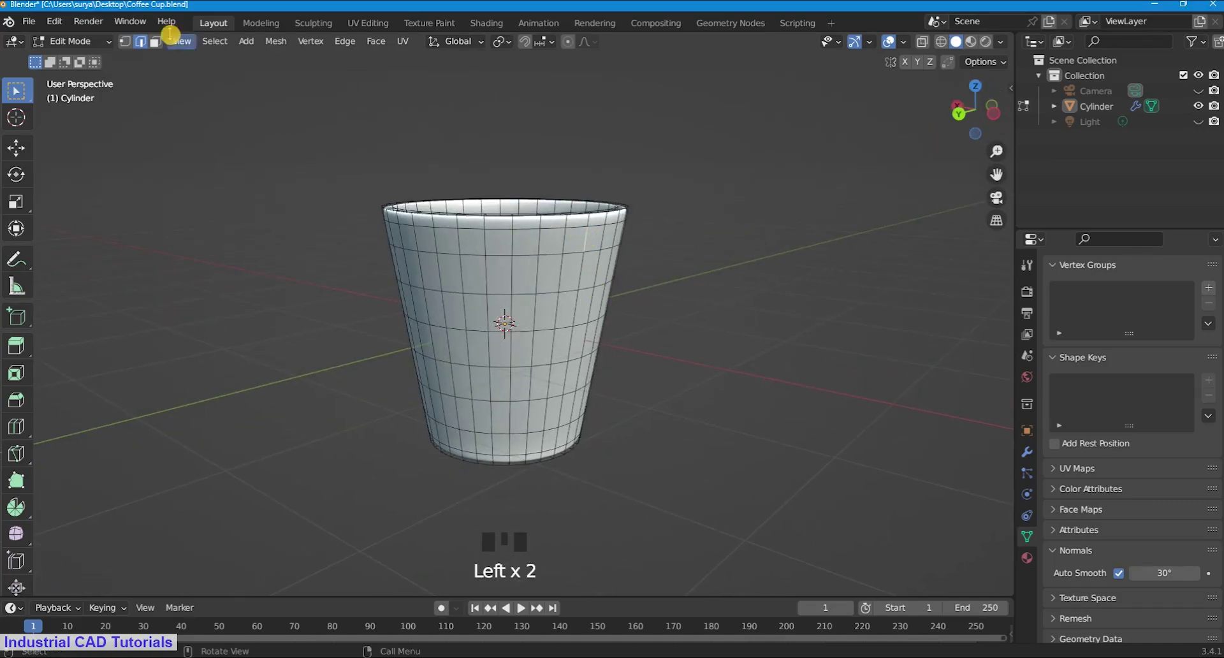
left_click(577, 242, "shift")
left_click(596, 244, "shift")
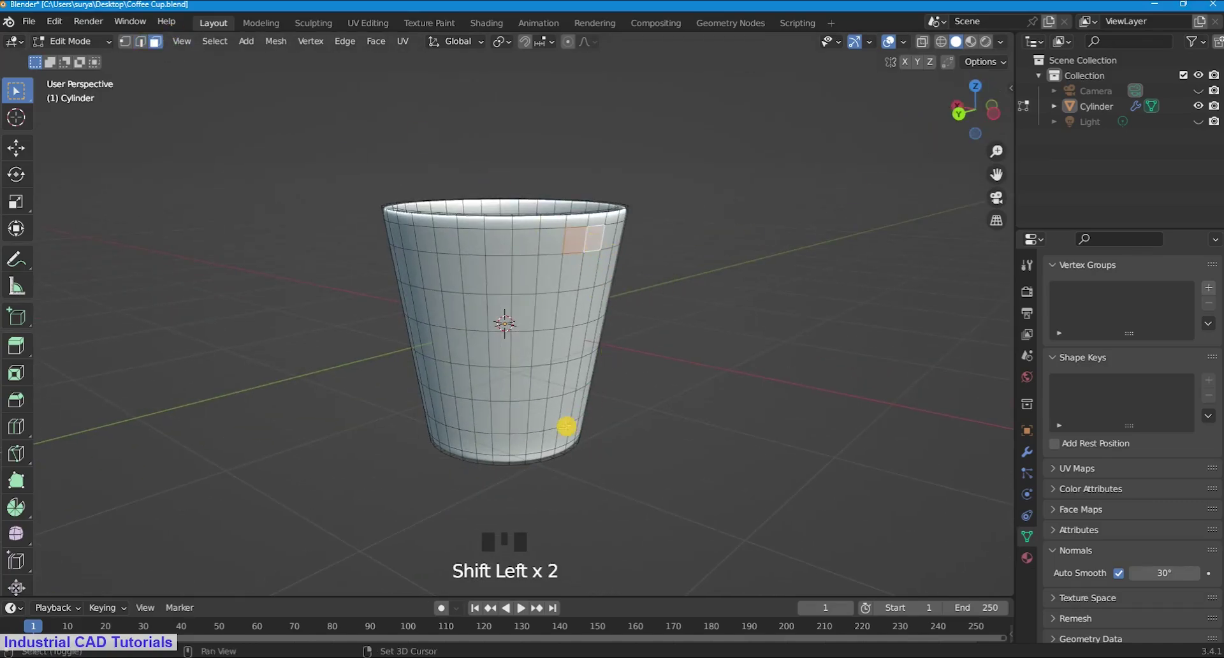
Step: Add the two wall faces near the base, directly below the upper pair, to the selection
left_click_drag(970, 104, 906, 153)
left_click(511, 449, "shift")
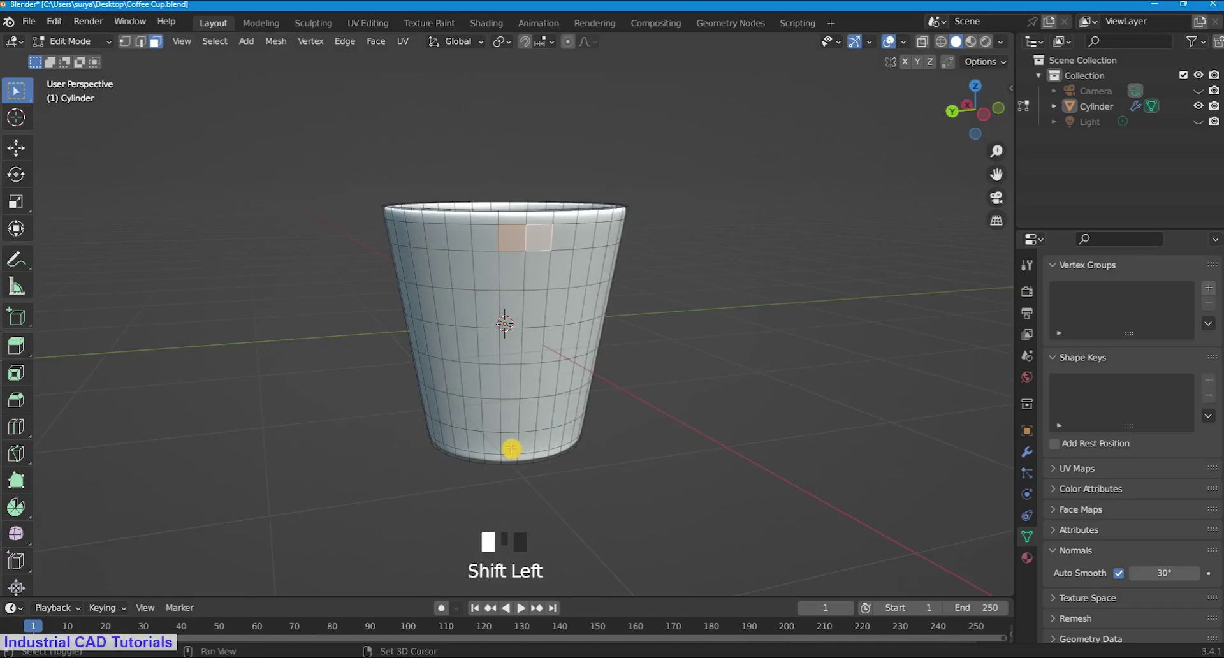
left_click(511, 449, "shift")
key("KP_7")
key("KP_1")
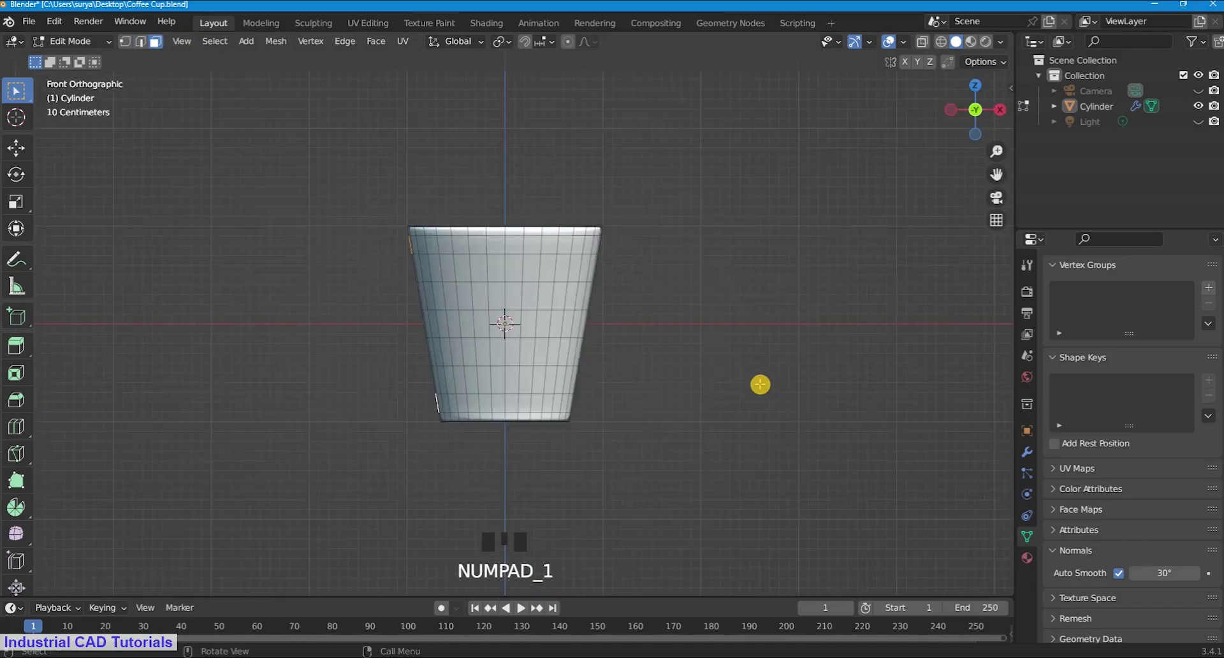
Step: Extrude the selected upper and lower face pairs a short distance outward to form two handle stubs
left_click_drag(972, 105, 641, 434)
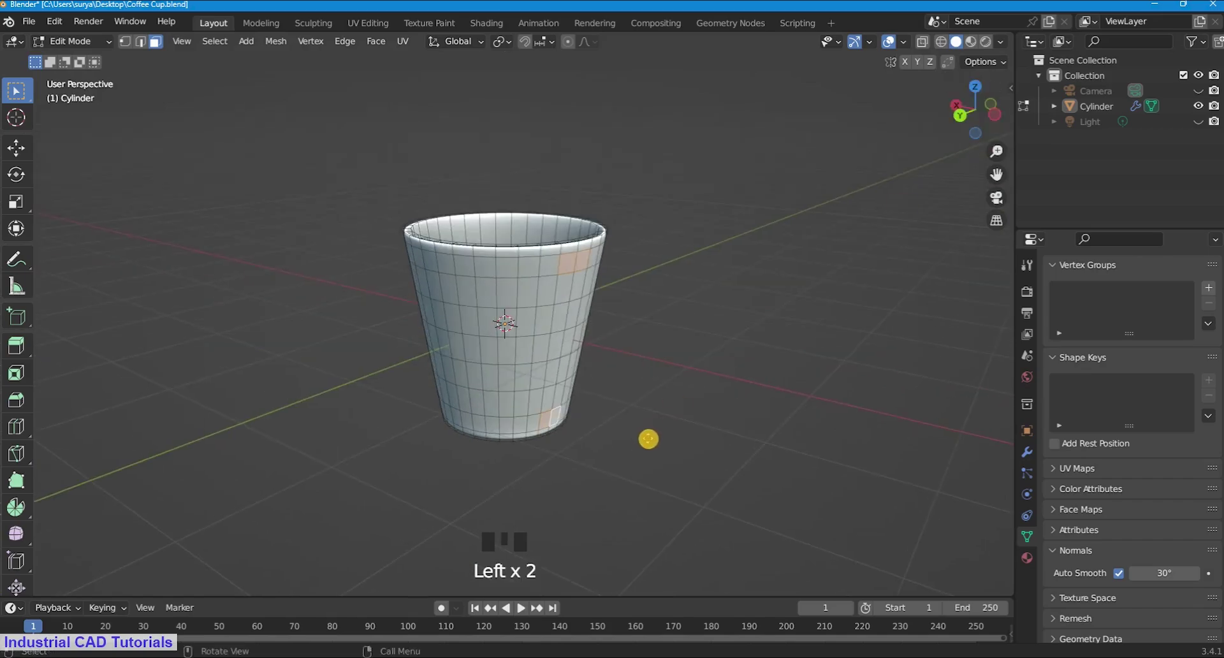
key("e")
left_click(651, 439)
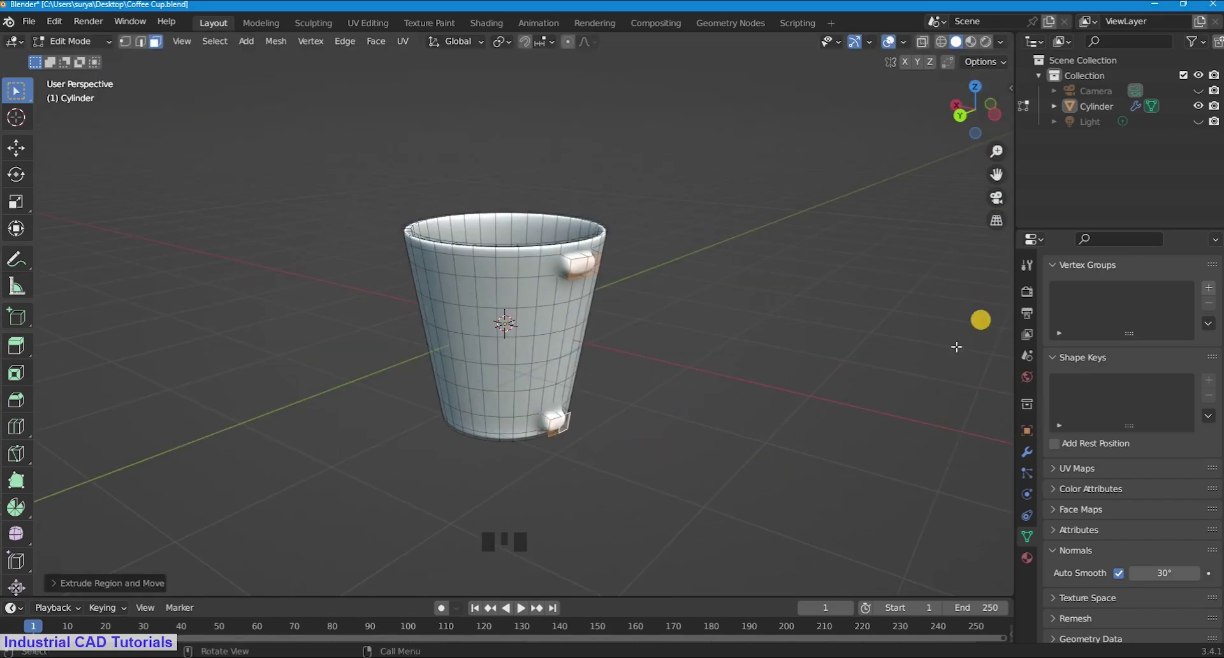
Step: Turn off the Subdivision modifier's viewport display and delete the end faces of both handle stubs
left_click(1025, 454)
left_click(1143, 314)
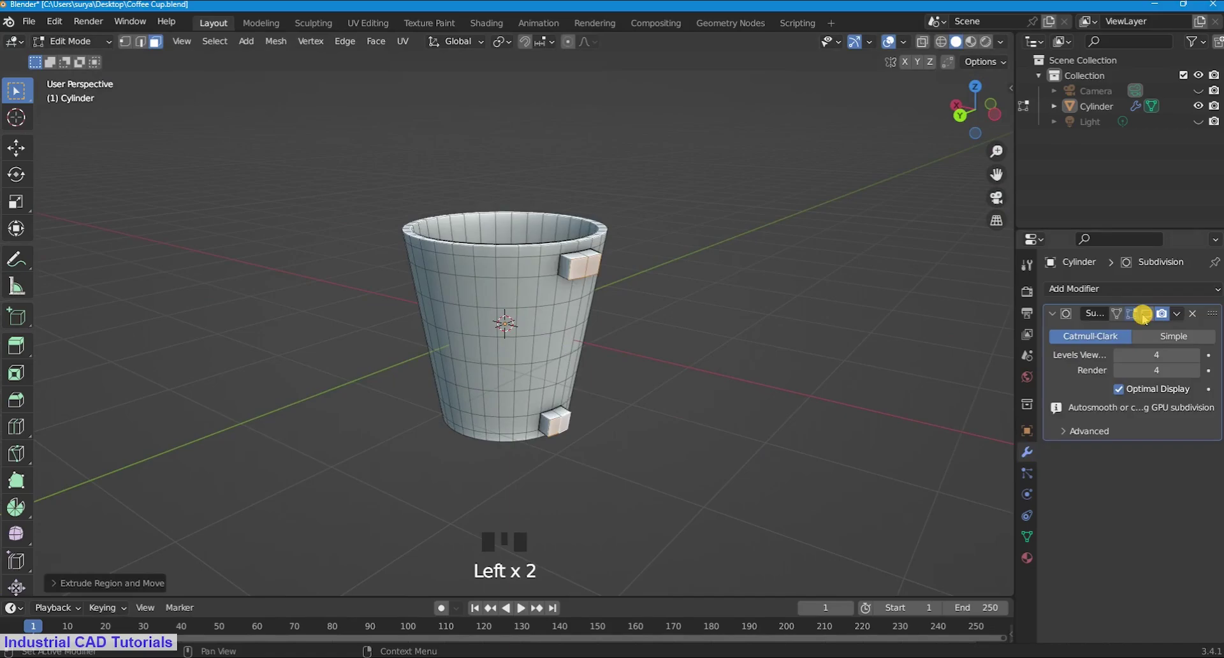
key("x")
left_click(719, 348)
Step: Select the upper stub's lower outer edges and the lower stub's upper outer edges, and bridge them with Bridge Edge Loops
scroll(972, 105, "up", 2)
left_click_drag(972, 105, 934, 99)
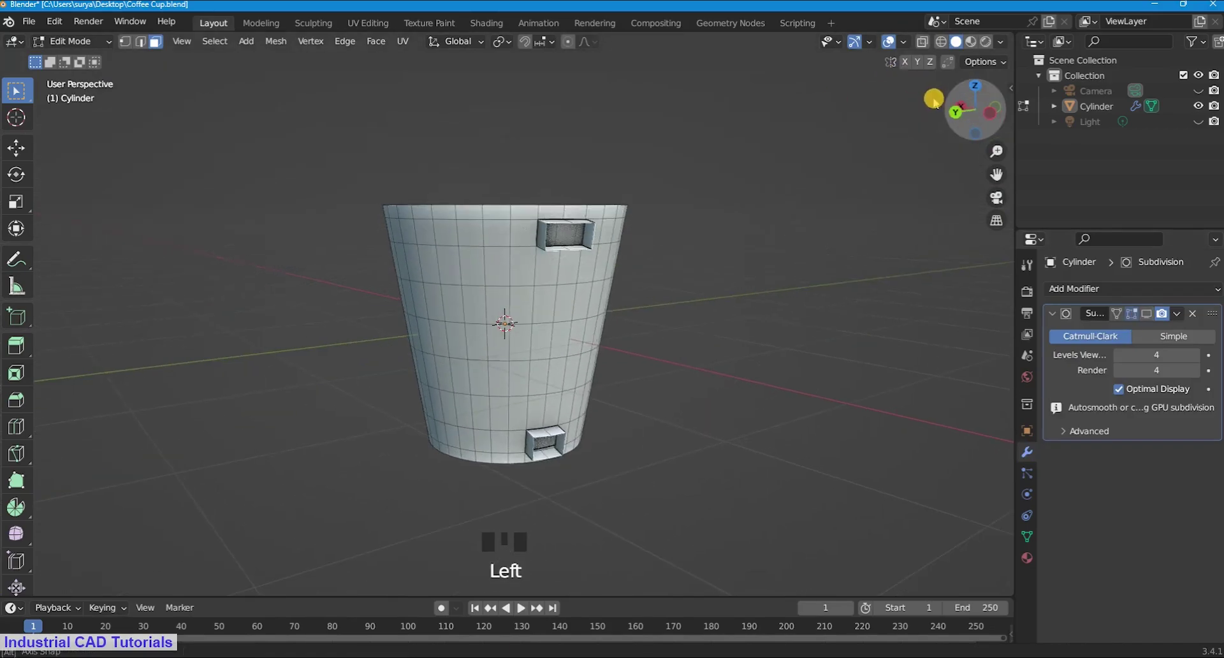
scroll(946, 128, "up", 2)
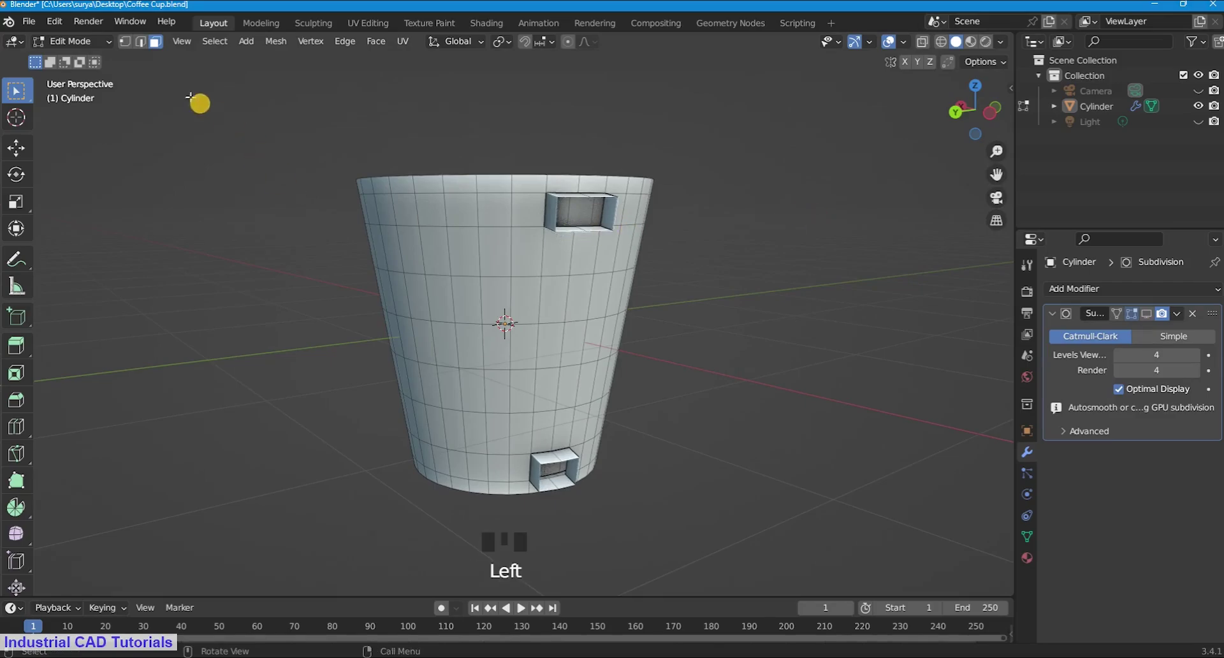
left_click(140, 42)
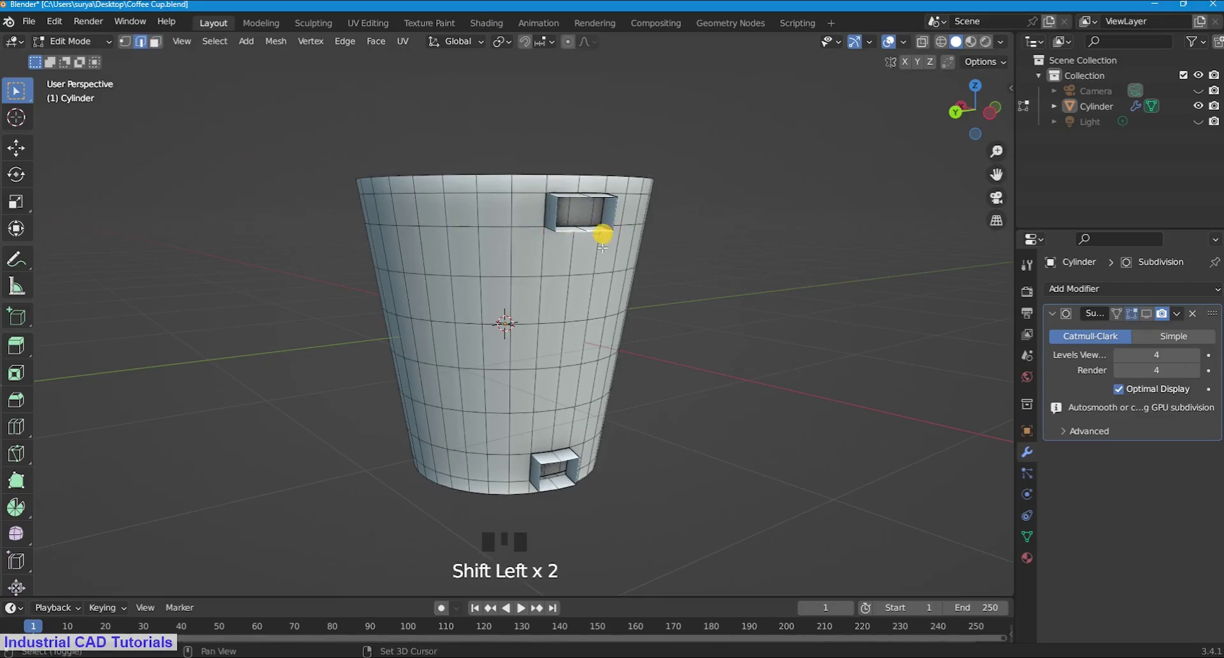
right_click(573, 460)
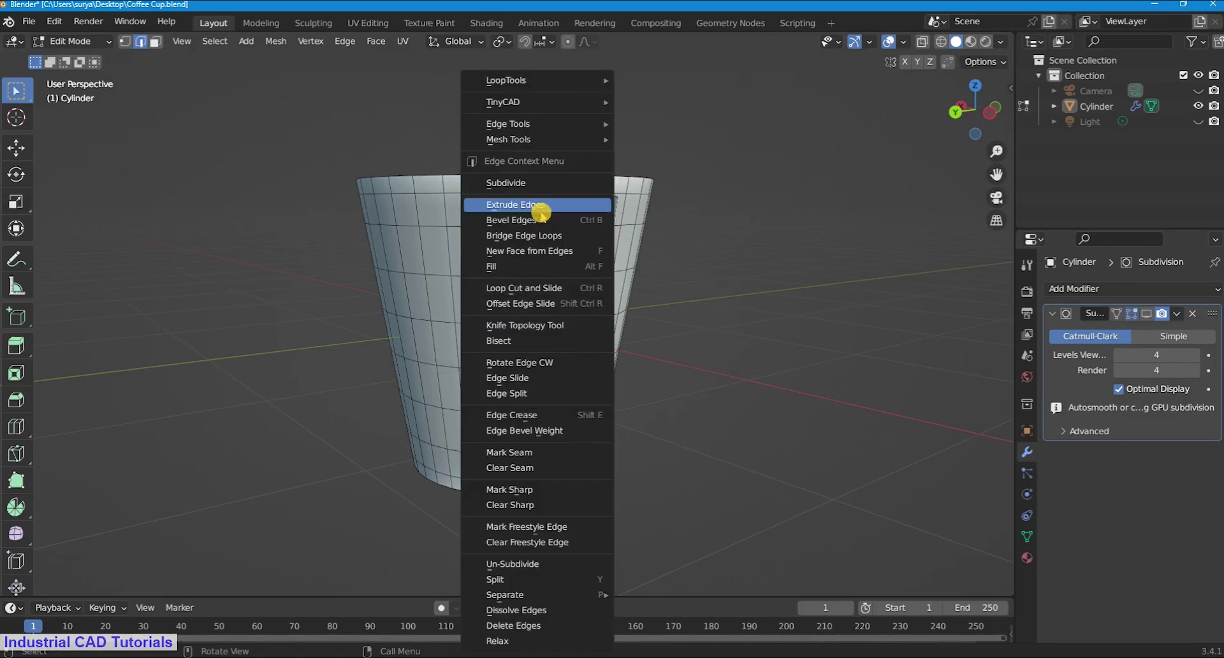
left_click(537, 236)
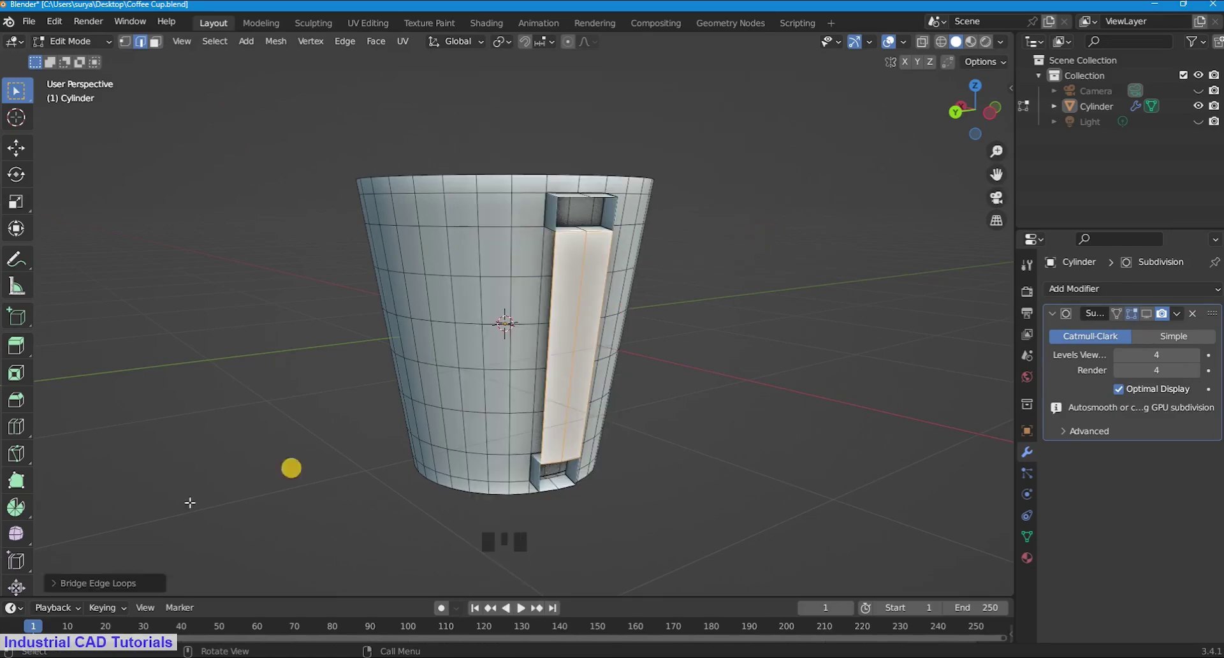
Step: Try Blend Surface interpolation on the bridge, return to Blend Path, and set smoothness to 1.130 and profile factor to 0.030
left_click(115, 584)
left_click(220, 530)
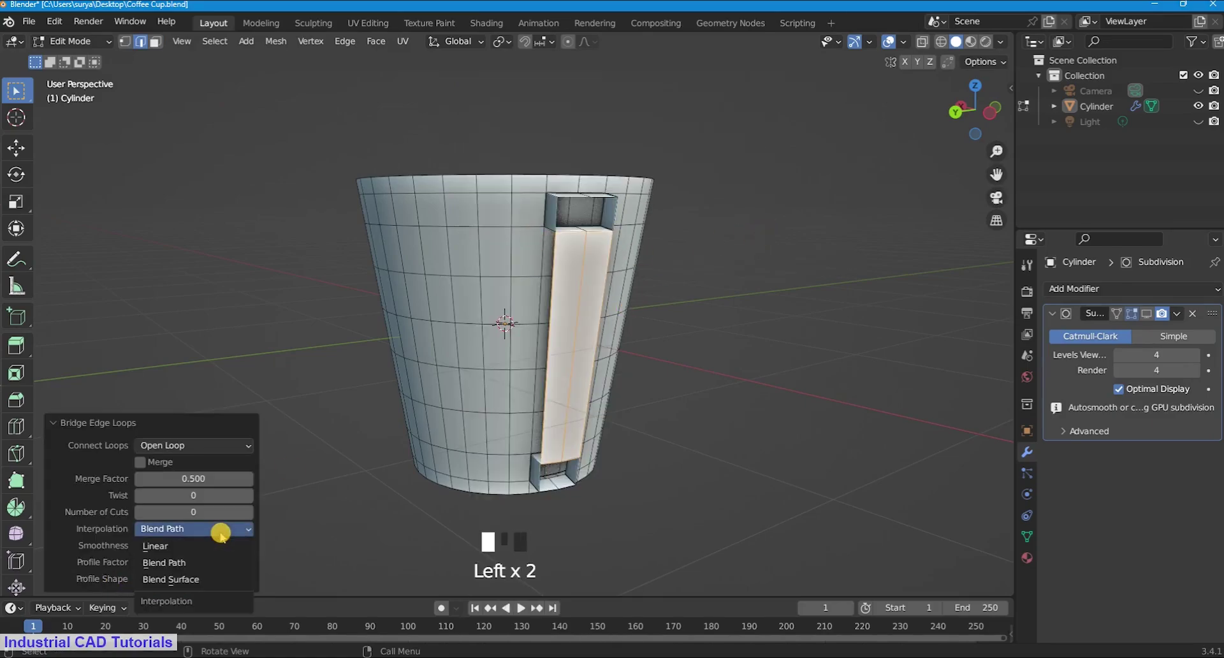
left_click(205, 578)
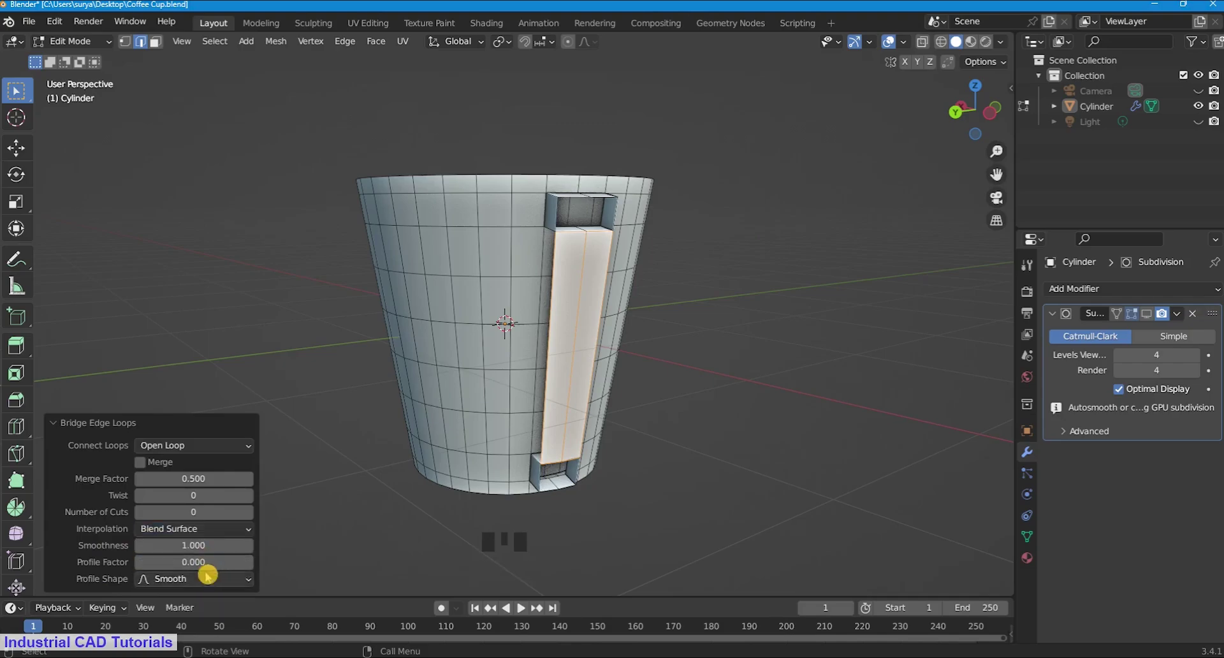
left_click(206, 580)
left_click_drag(194, 547, 215, 550)
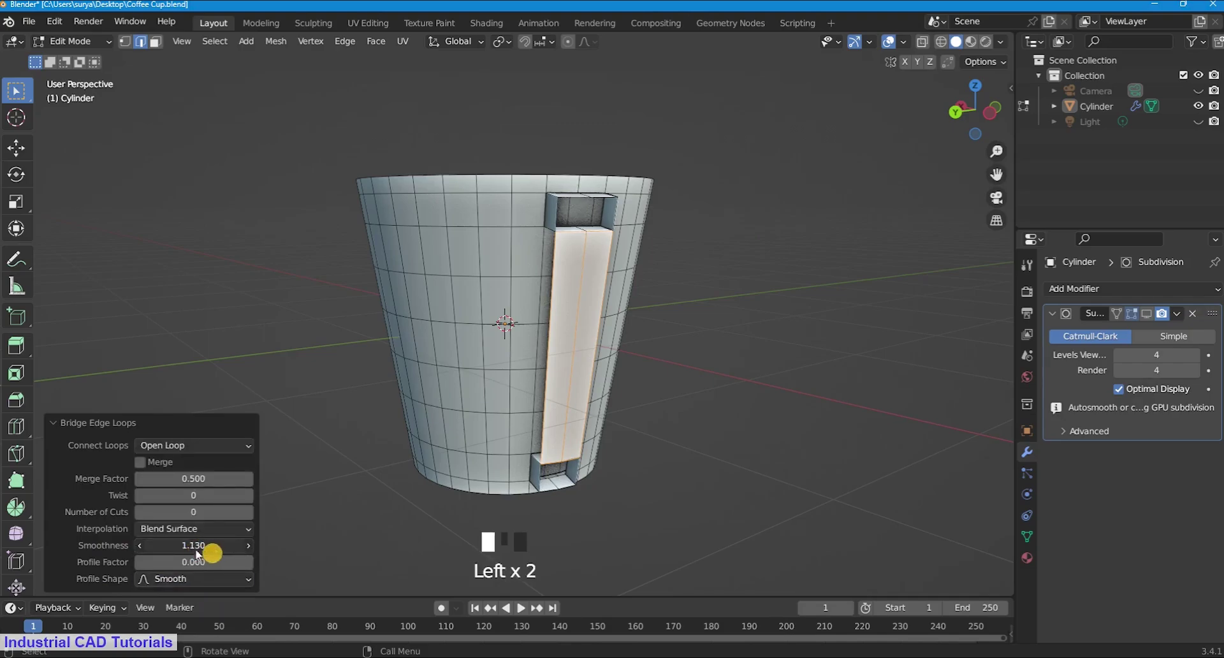
left_click(204, 527)
left_click(201, 563)
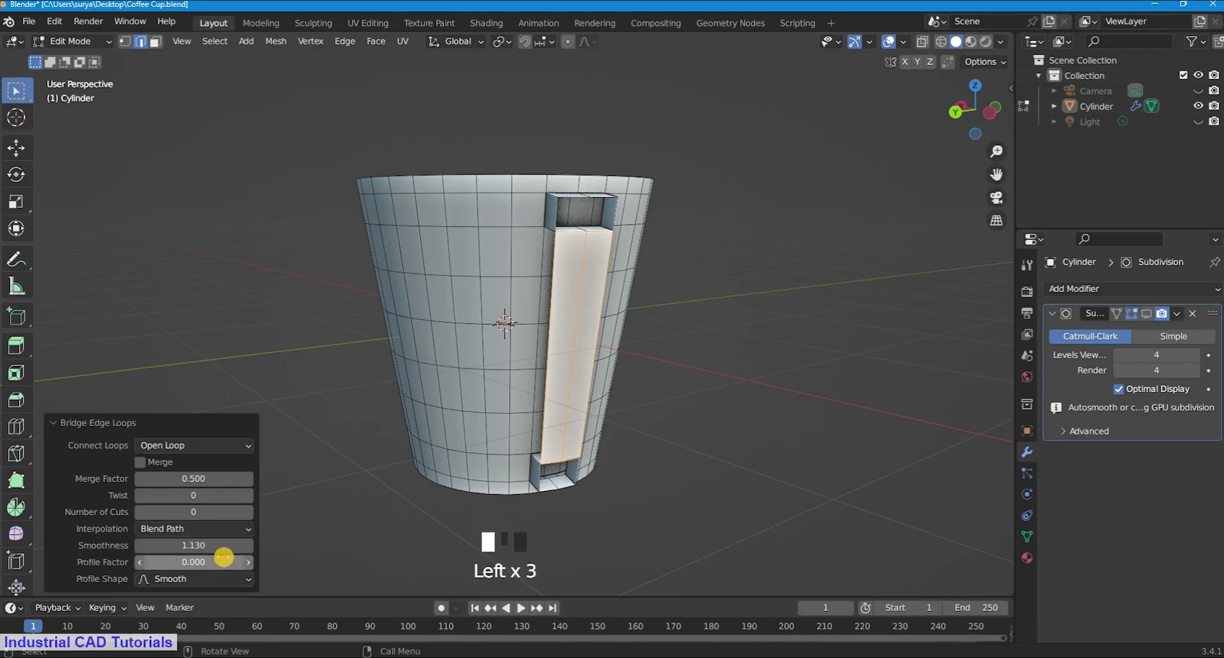
left_click_drag(215, 564, 219, 562)
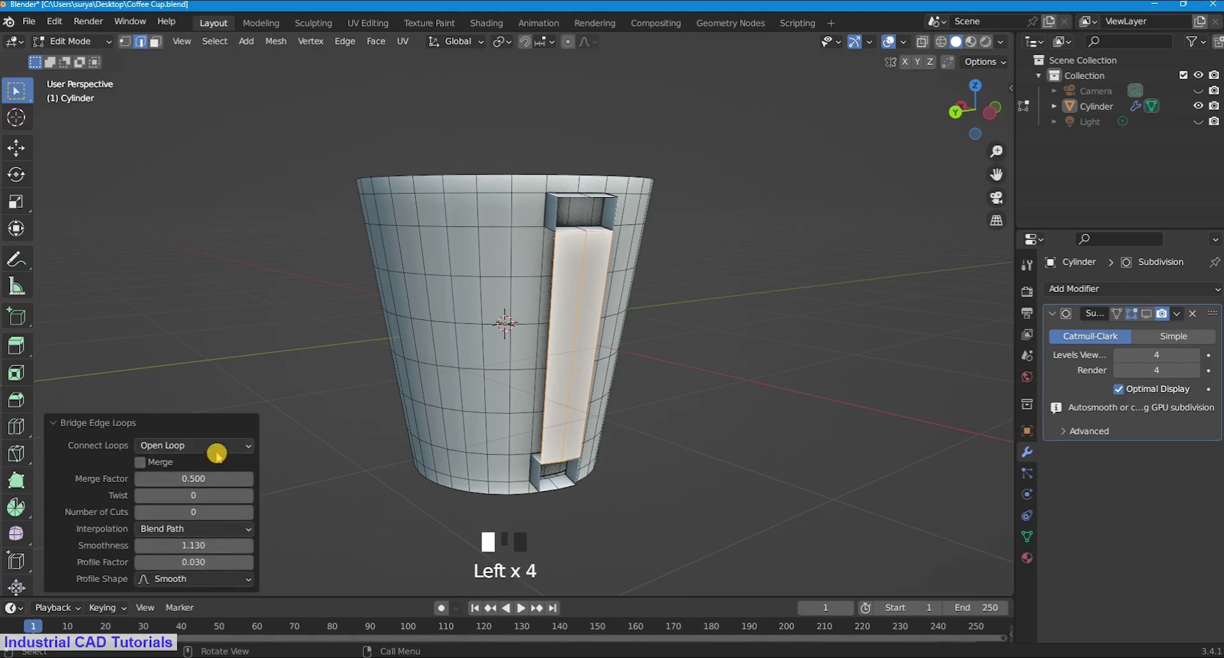
left_click(211, 578)
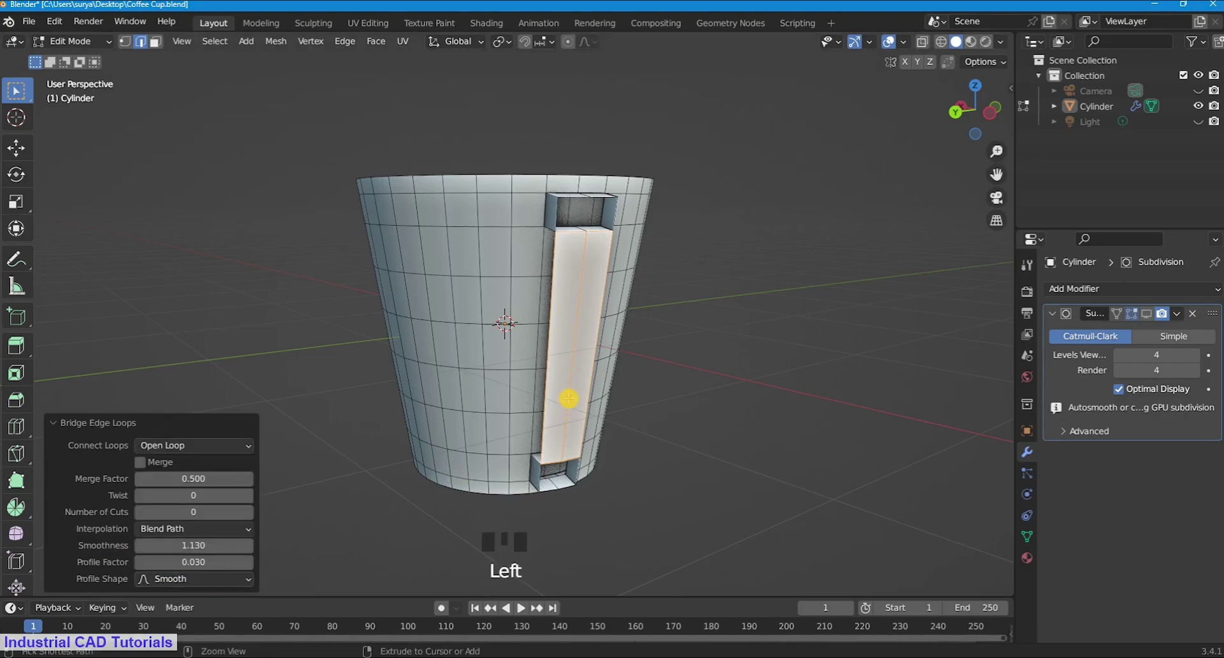
Step: Try adding six loop cuts across the bridged handle strip with Mirror Editing enabled
key("ctrl+r")
scroll(572, 365, "up", 5)
left_click(577, 376)
right_click(582, 390)
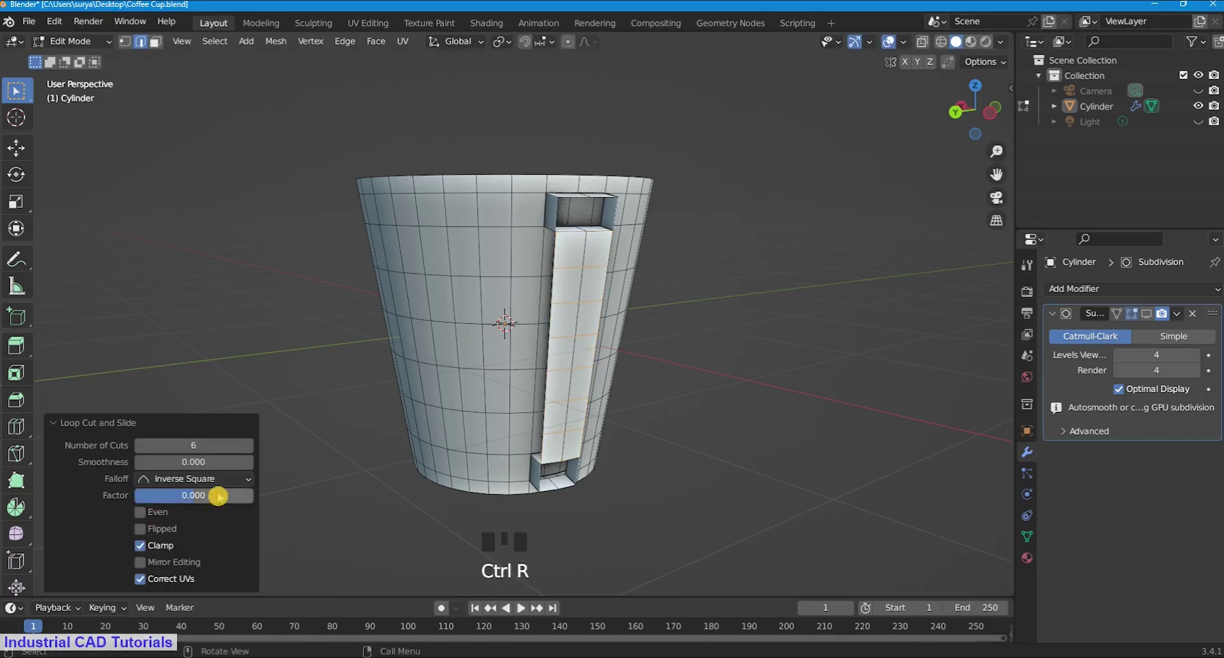
left_click(219, 479)
left_click_drag(221, 461, 227, 461)
left_click(217, 462)
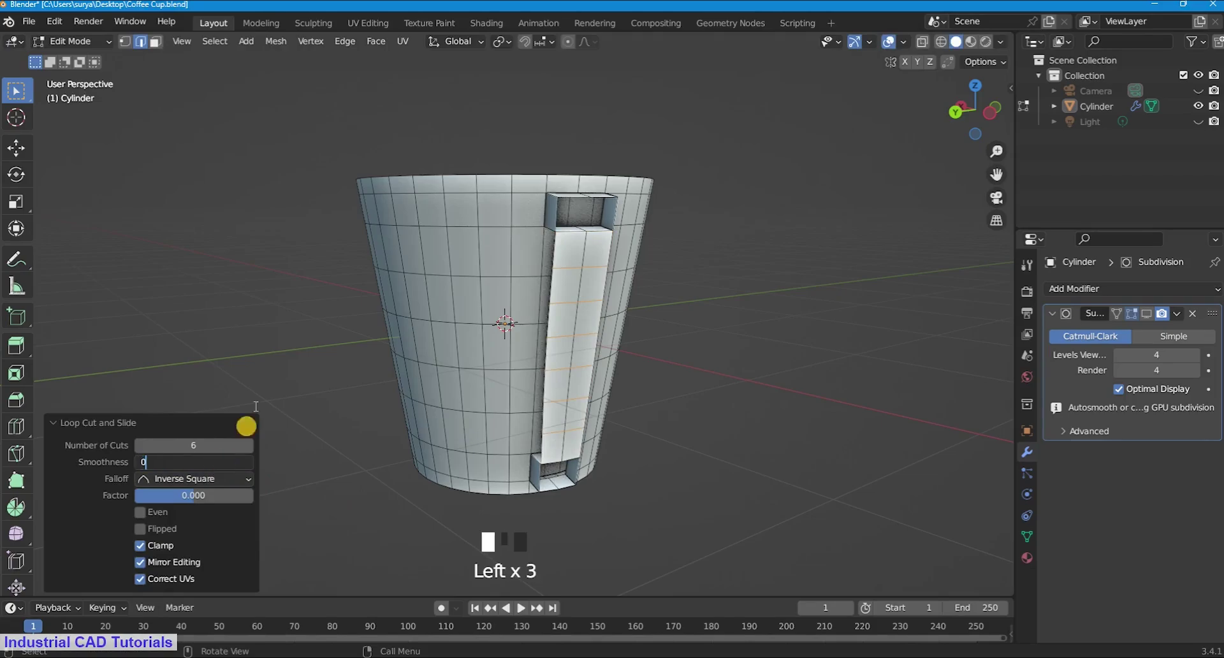
left_click(256, 407)
left_click_drag(973, 118, 1001, 122)
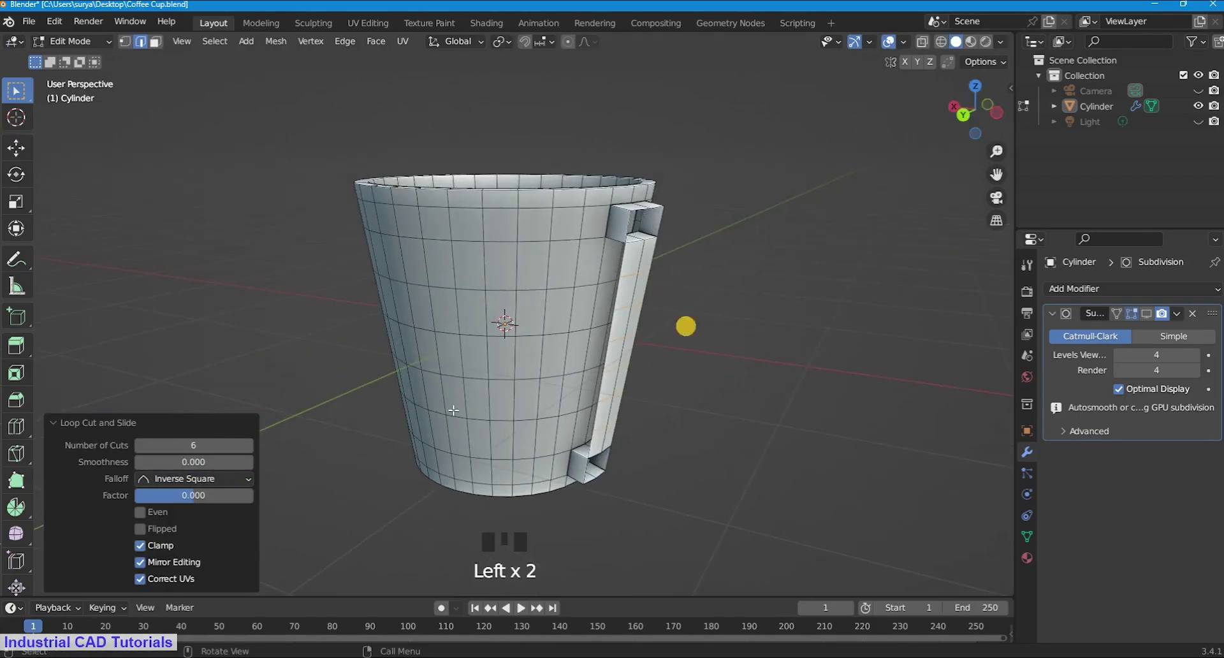
left_click(488, 443)
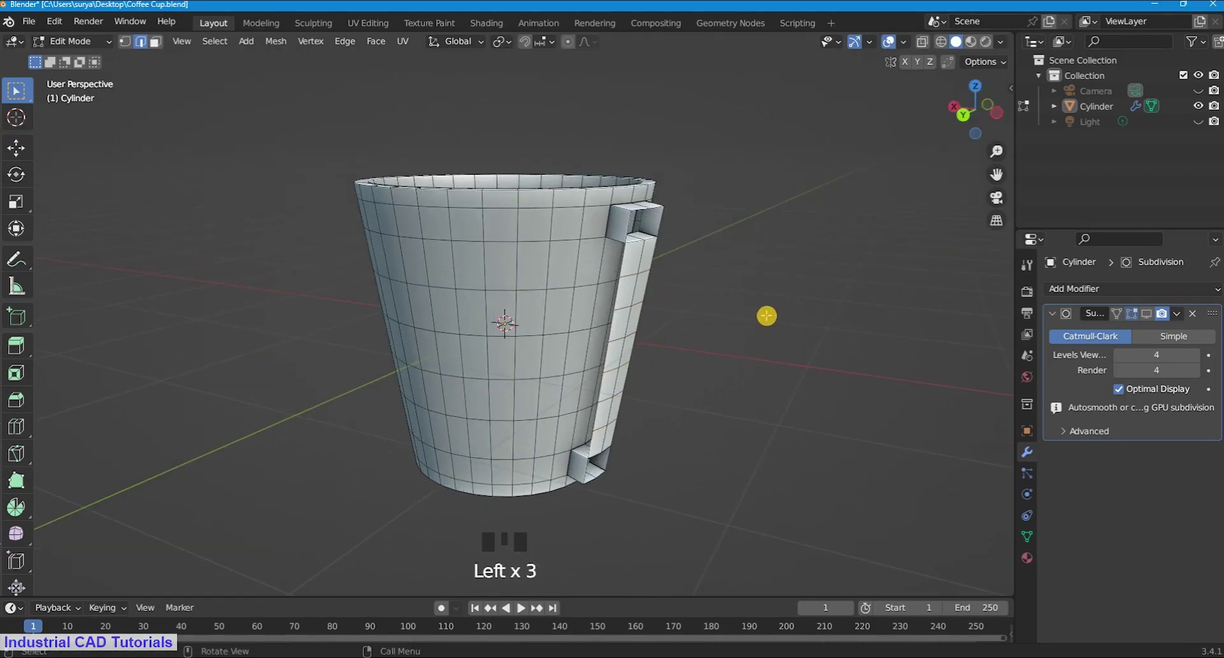
Step: Undo the six loop cuts and the bridge between the handle stubs
scroll(488, 443, "down", 1)
key("ctrl+z")
key("ctrl+z")
key("ctrl+z")
key("ctrl+z")
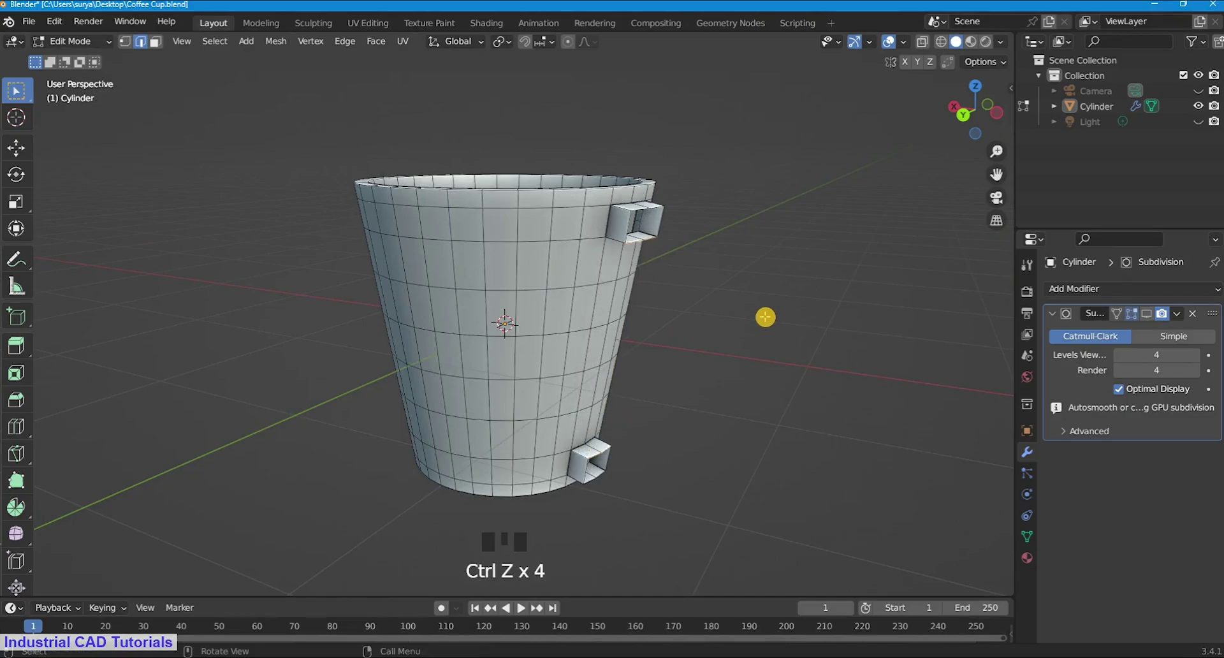
Step: Bridge the stubs' facing outer edges again, try Linear and Blend Path interpolation, and choose Blend Surface
right_click(765, 317)
left_click(747, 234)
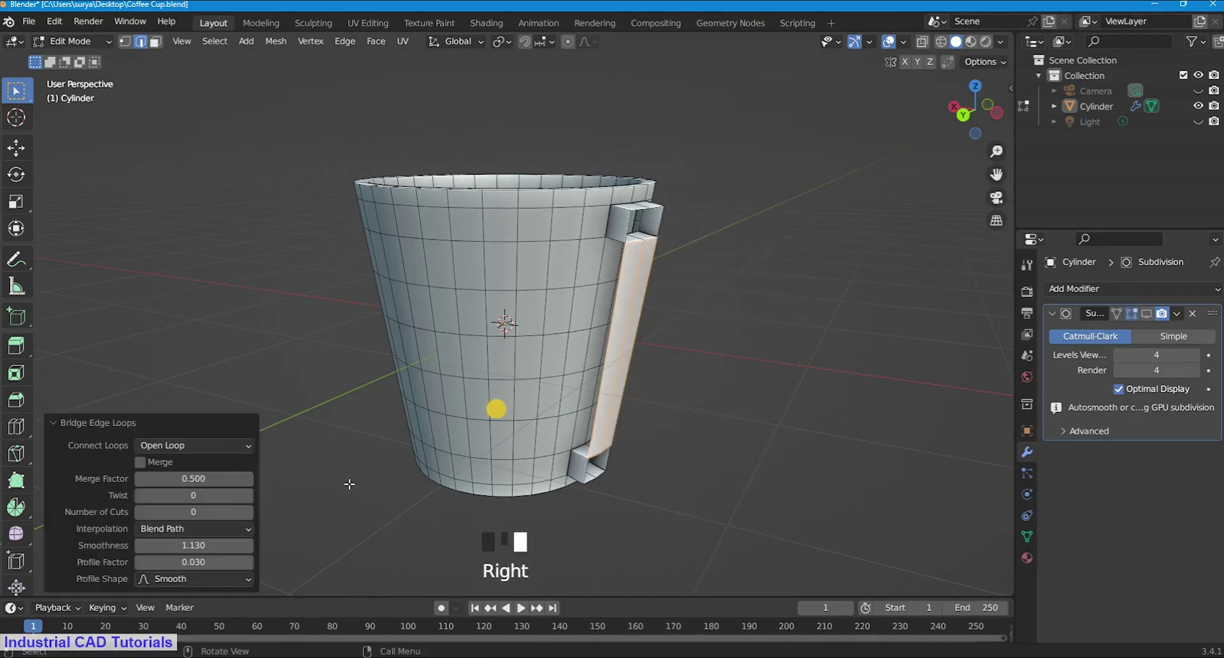
left_click(214, 529)
left_click(205, 545)
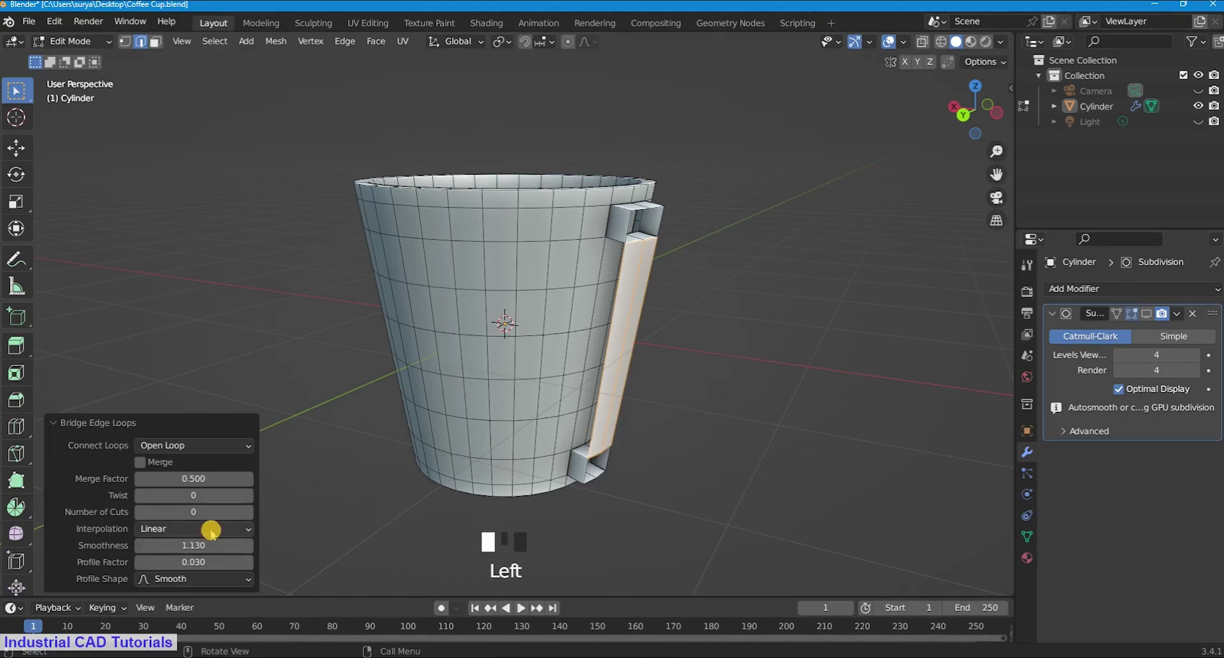
left_click(205, 528)
left_click(204, 561)
left_click(205, 529)
left_click(200, 578)
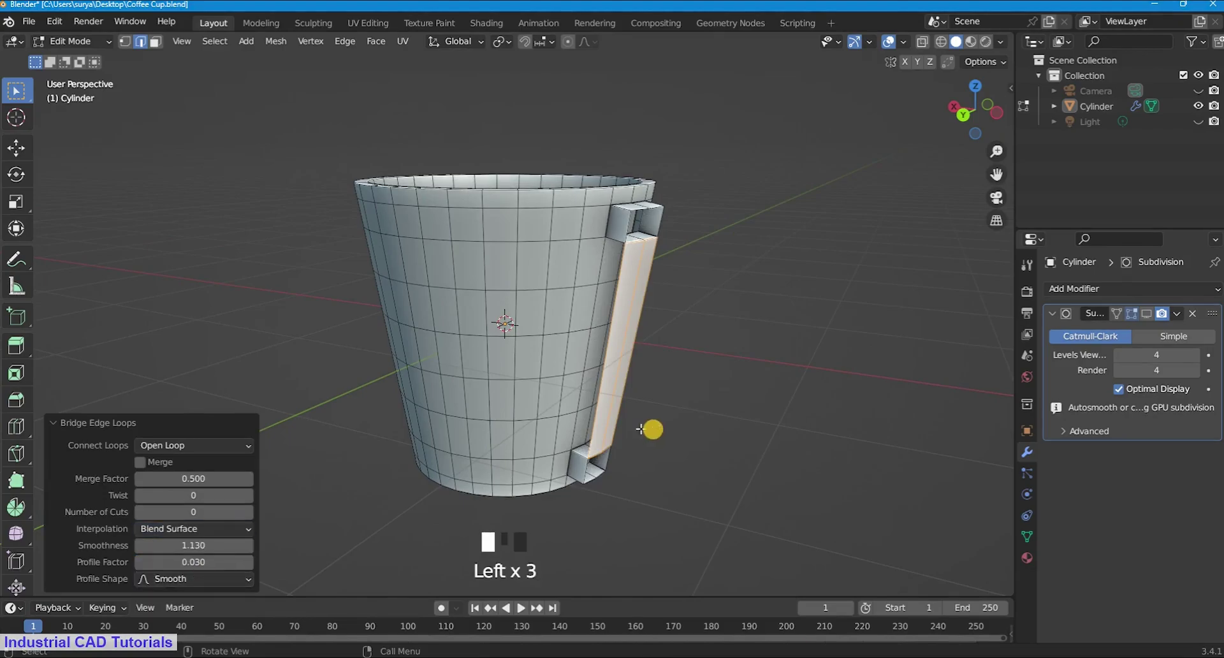
Step: Try adding seven loop cuts across the bridged strip, and undo them together with the bridge
key("ctrl+r")
scroll(617, 400, "up", 2)
left_click(618, 401)
right_click(538, 348)
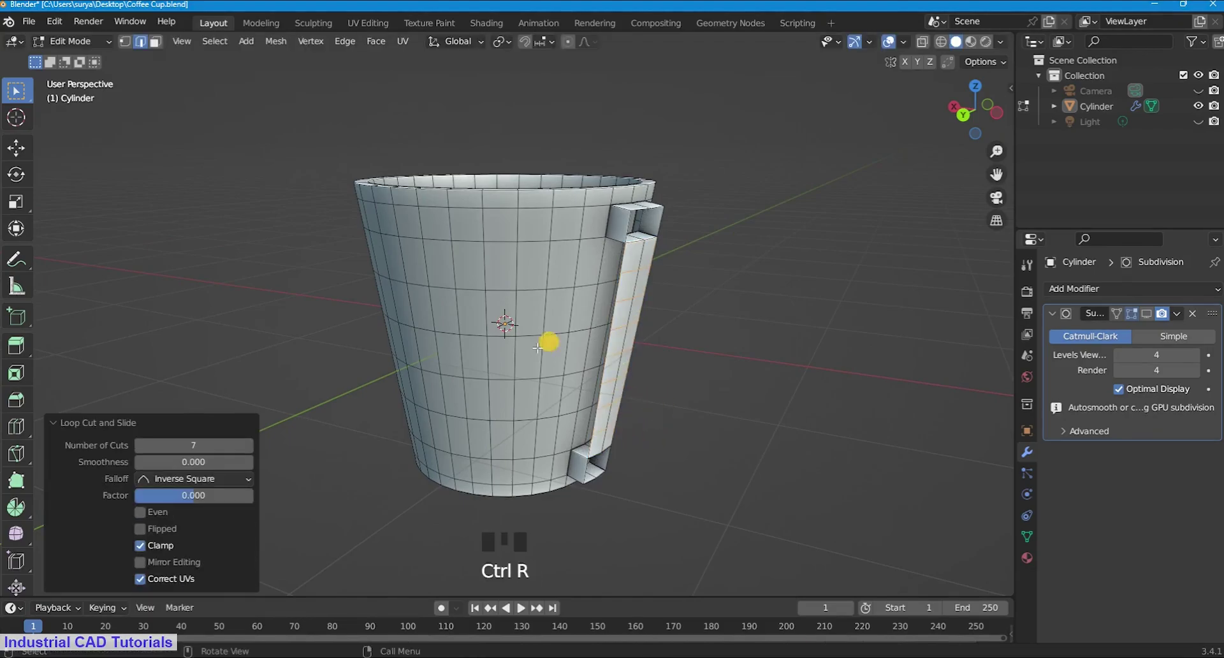
key("ctrl+z")
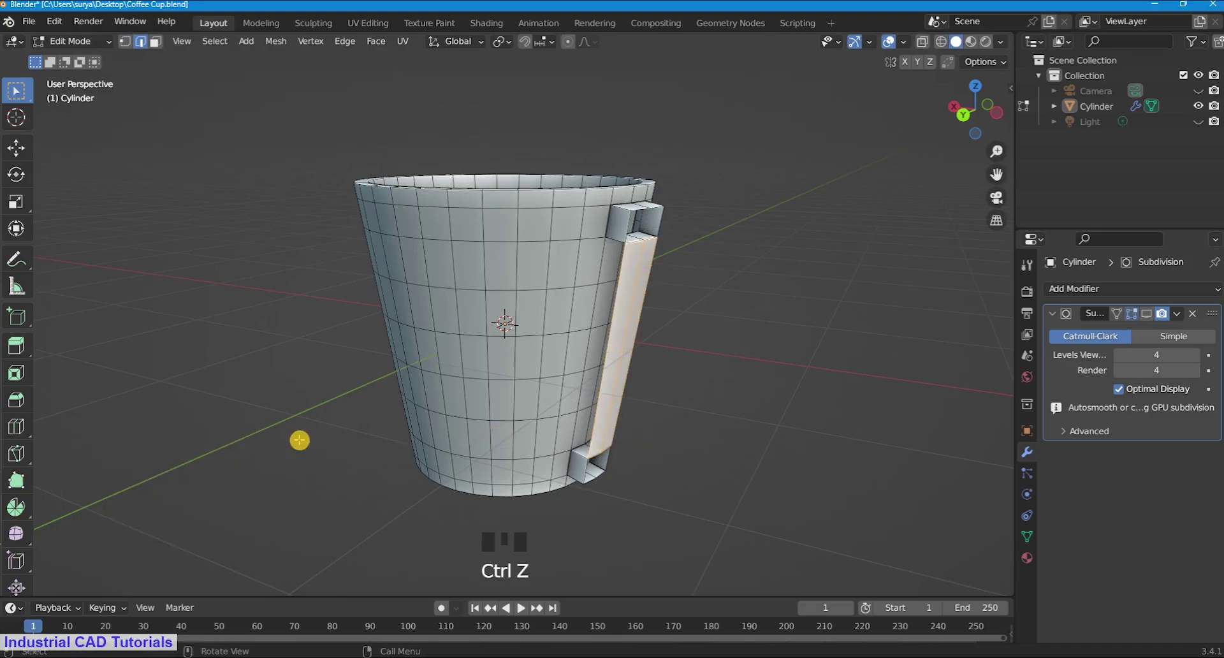
key("ctrl+z")
Step: Recreate the bridge between the selected edges of the upper and lower handle stubs
right_click(631, 370)
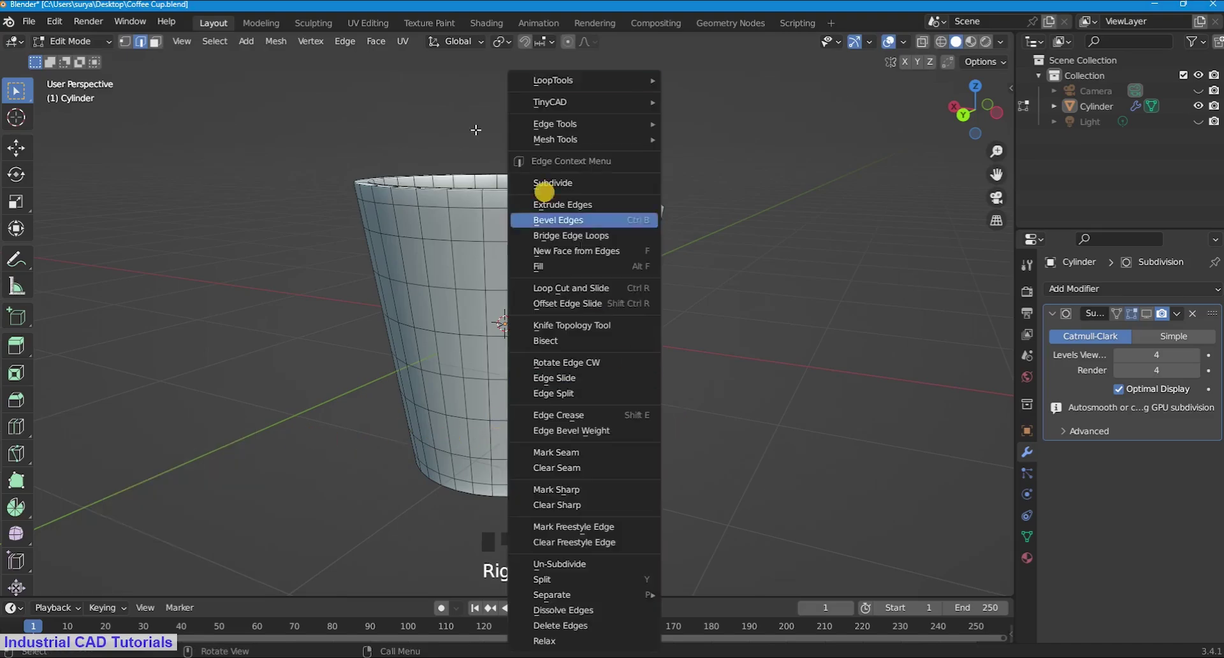
right_click(639, 319)
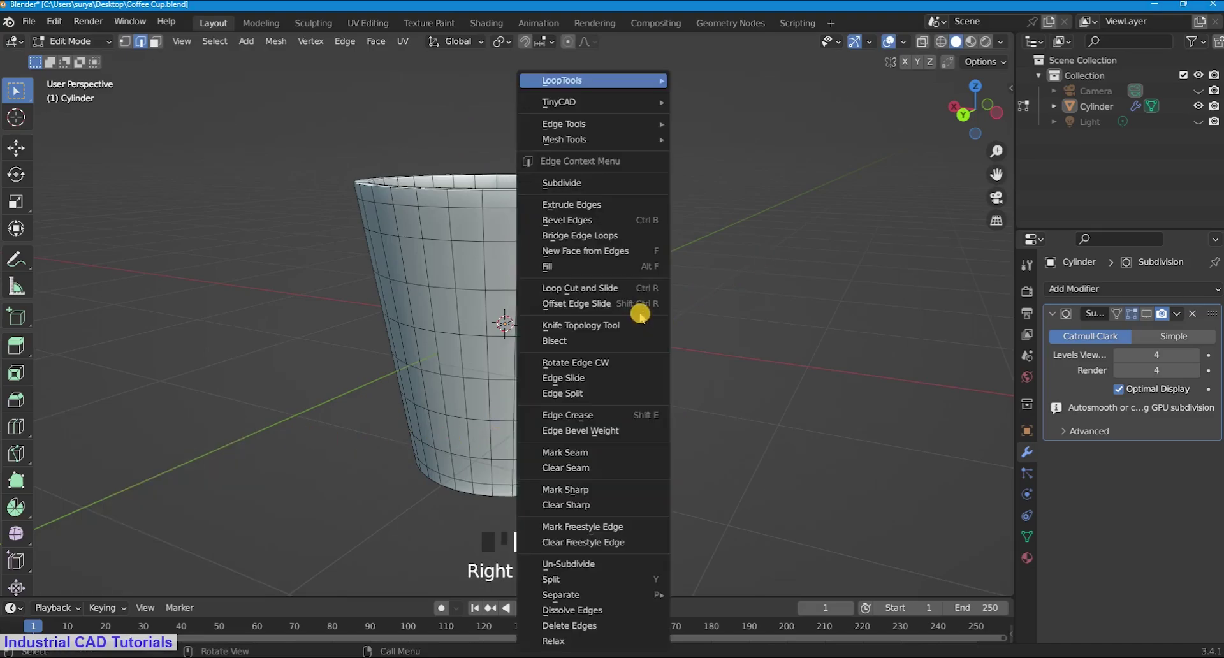
left_click(609, 236)
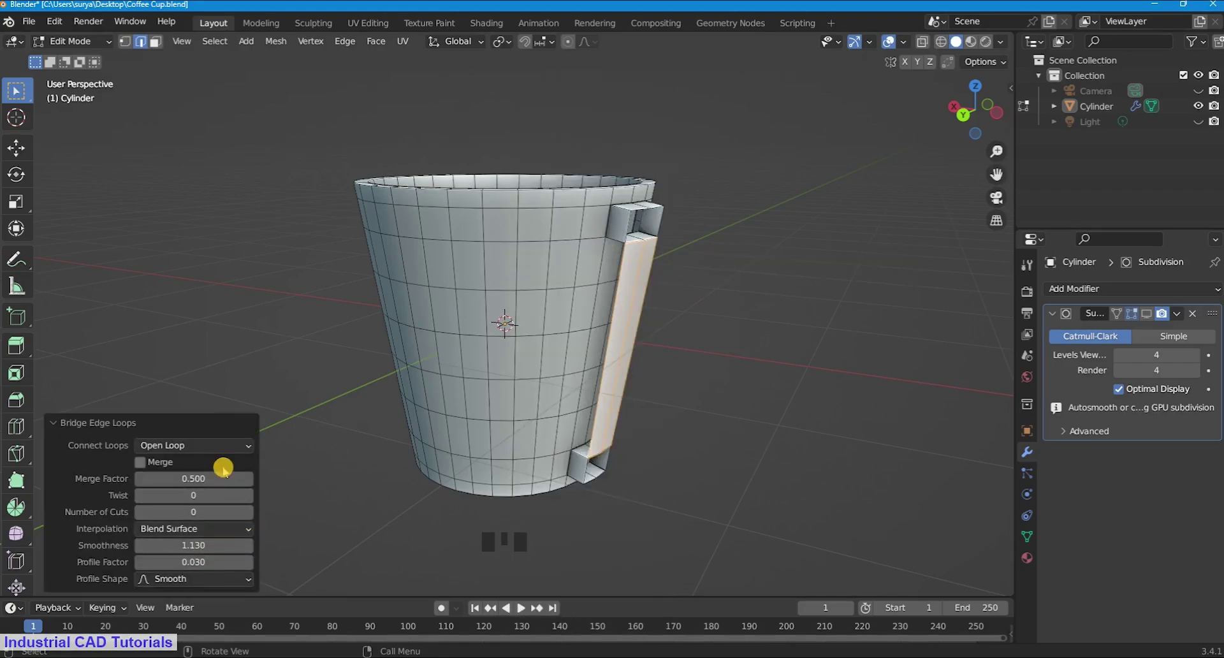
Step: Set the handle bridge to 5 cuts, try a smoothness of 0.9, and set the smoothness to 1
mouse_move(215, 515)
left_mouse_down()
mouse_move(227, 516)
mouse_move(197, 513)
left_mouse_up()
left_click(201, 510)
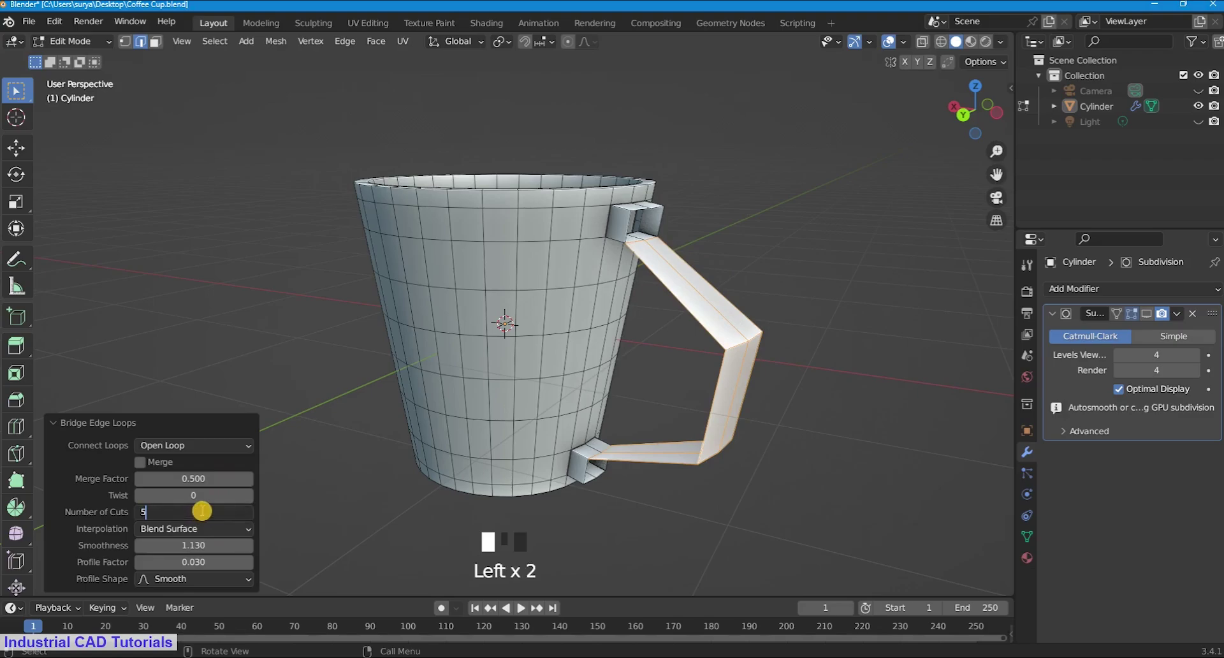
key("Return")
mouse_move(194, 547)
left_mouse_down()
mouse_move(163, 550)
mouse_move(200, 550)
left_mouse_up()
left_click(204, 550)
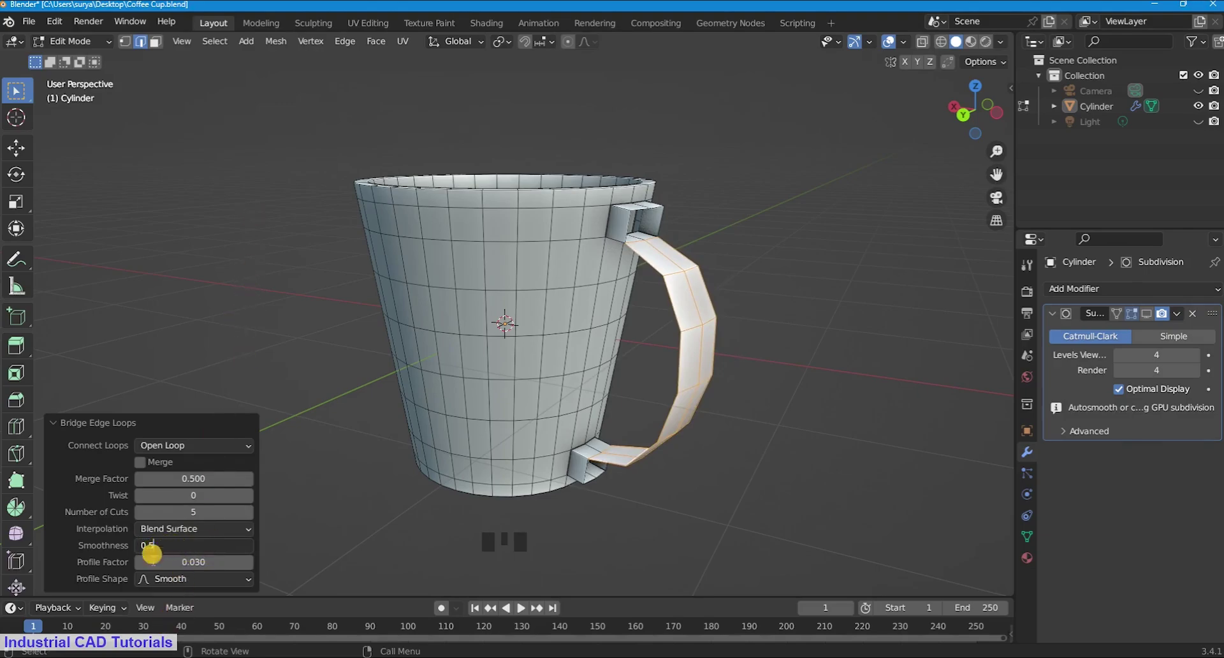
key("Return")
left_click_drag(197, 549, 191, 547)
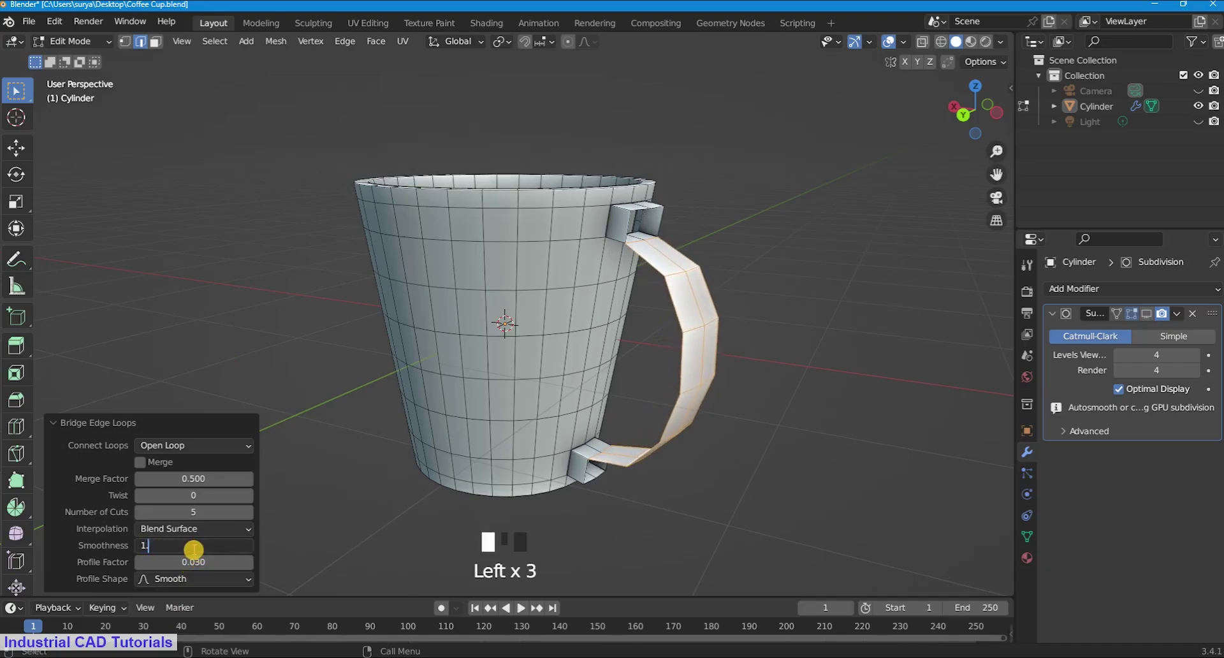
key("Return")
scroll(973, 109, "down", 2)
mouse_move(972, 109)
left_mouse_down()
mouse_move(964, 114)
mouse_move(1022, 99)
mouse_move(969, 109)
left_mouse_up()
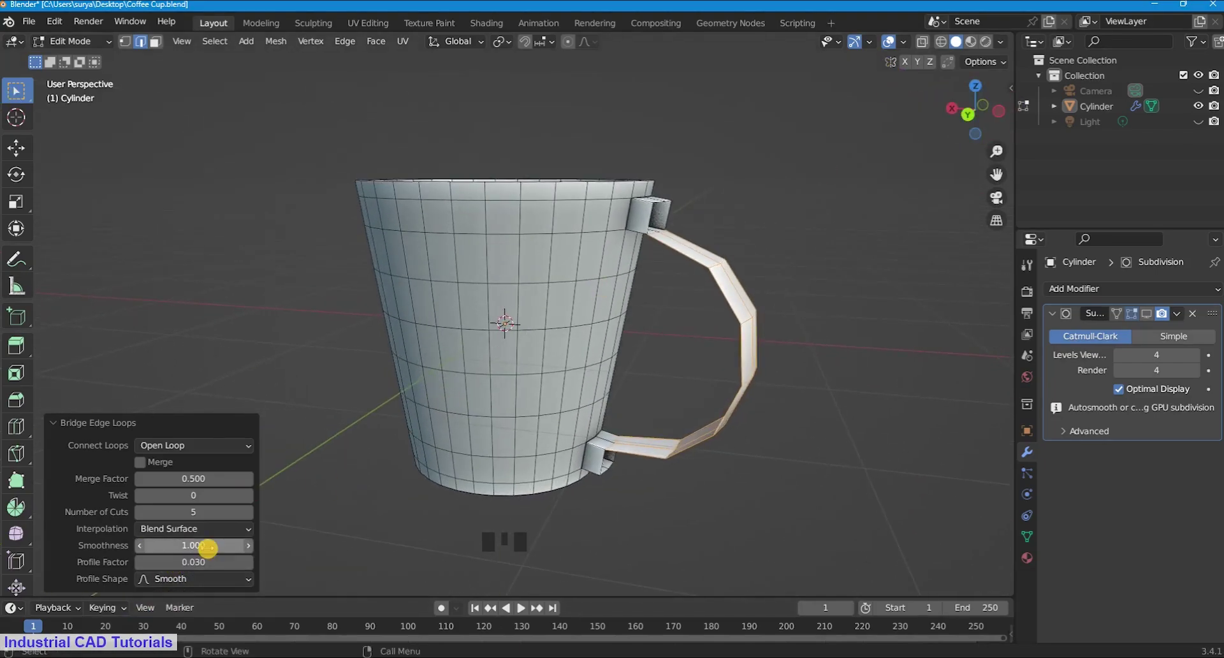
Step: Try 6 cuts on the handle bridge and settle on 8, keeping the Smooth profile shape
left_click(203, 512)
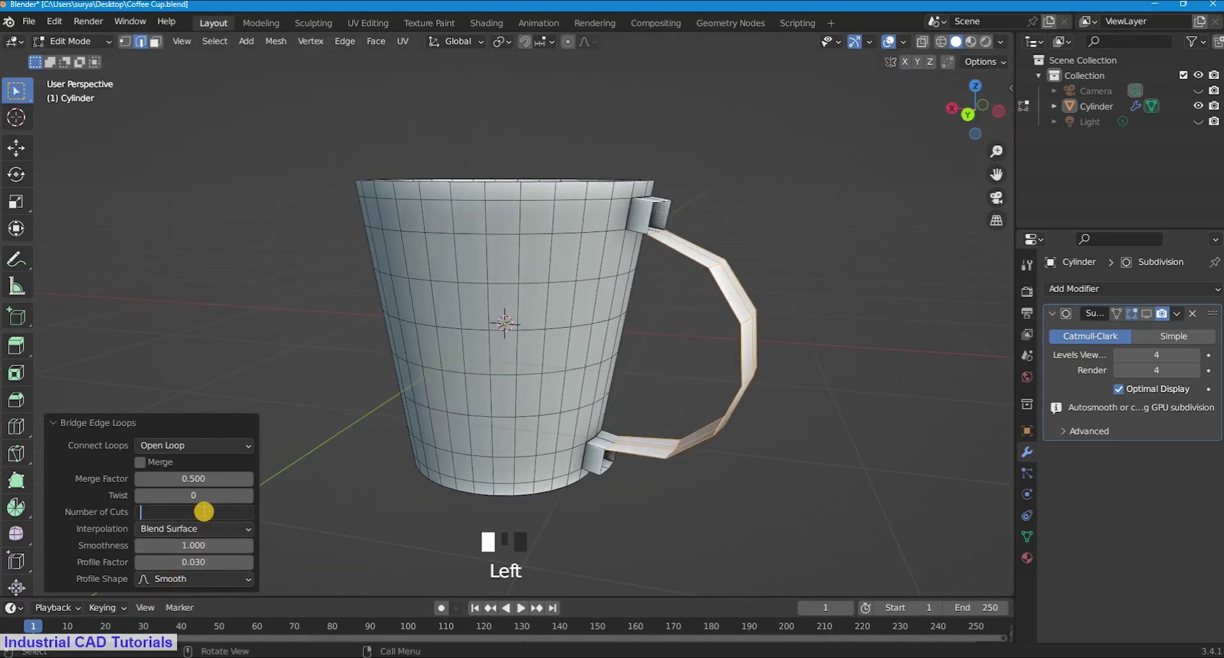
key("Return")
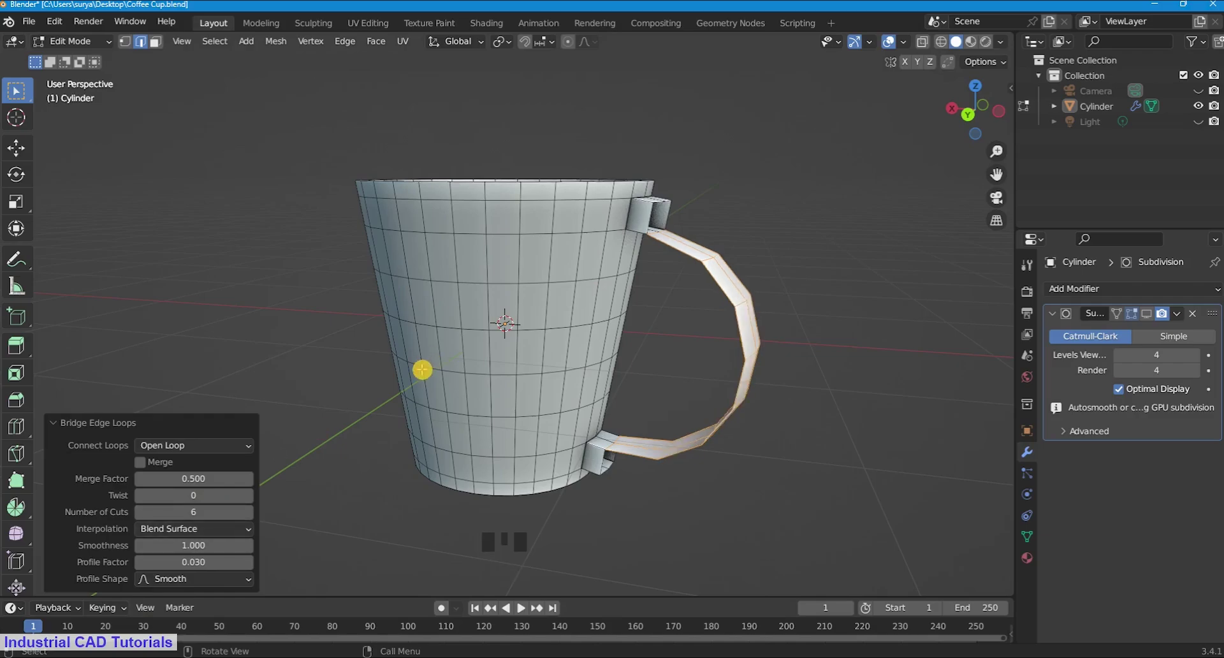
left_click(197, 511)
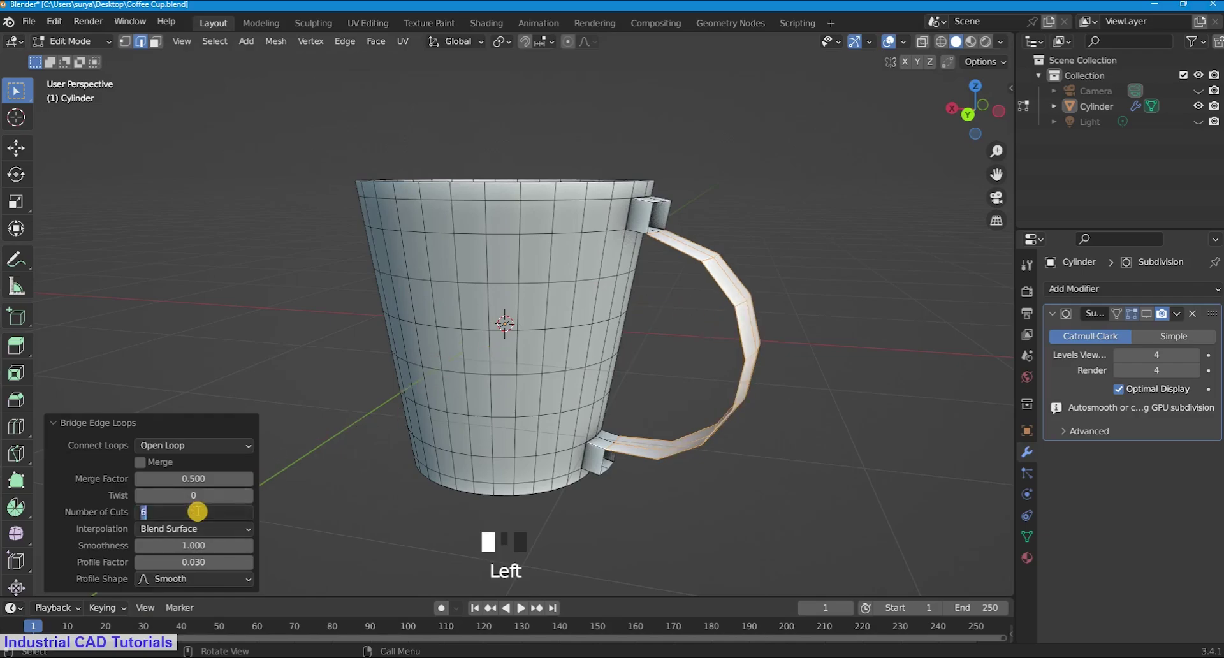
left_click(232, 387)
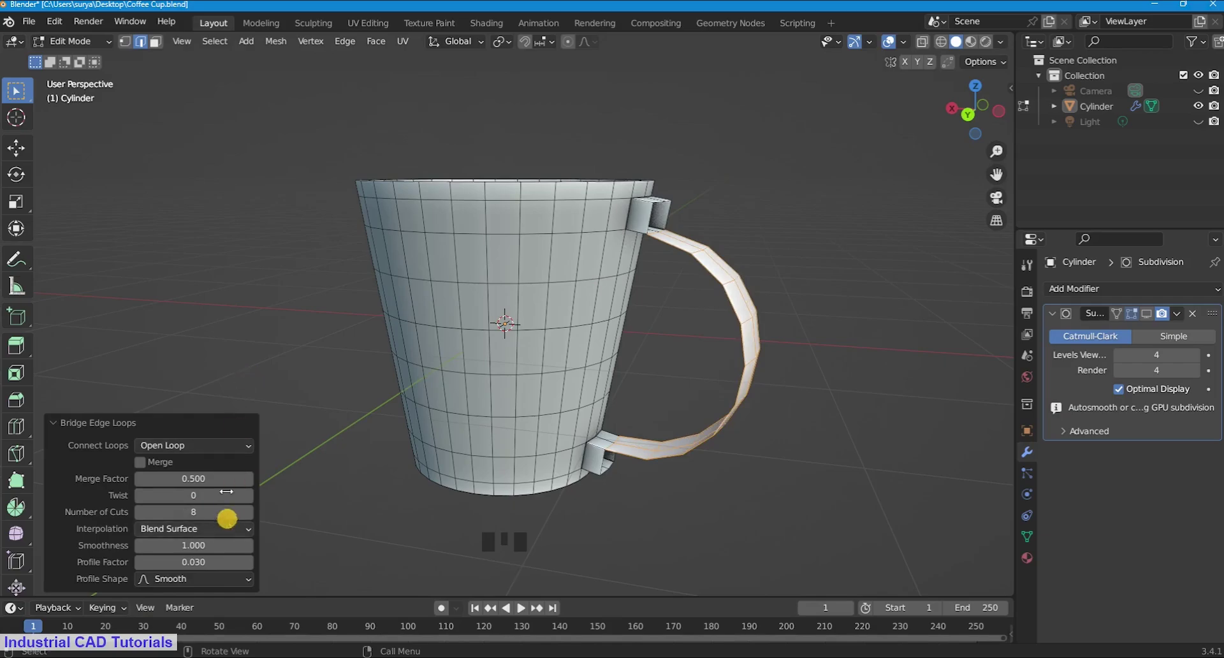
left_click(214, 585)
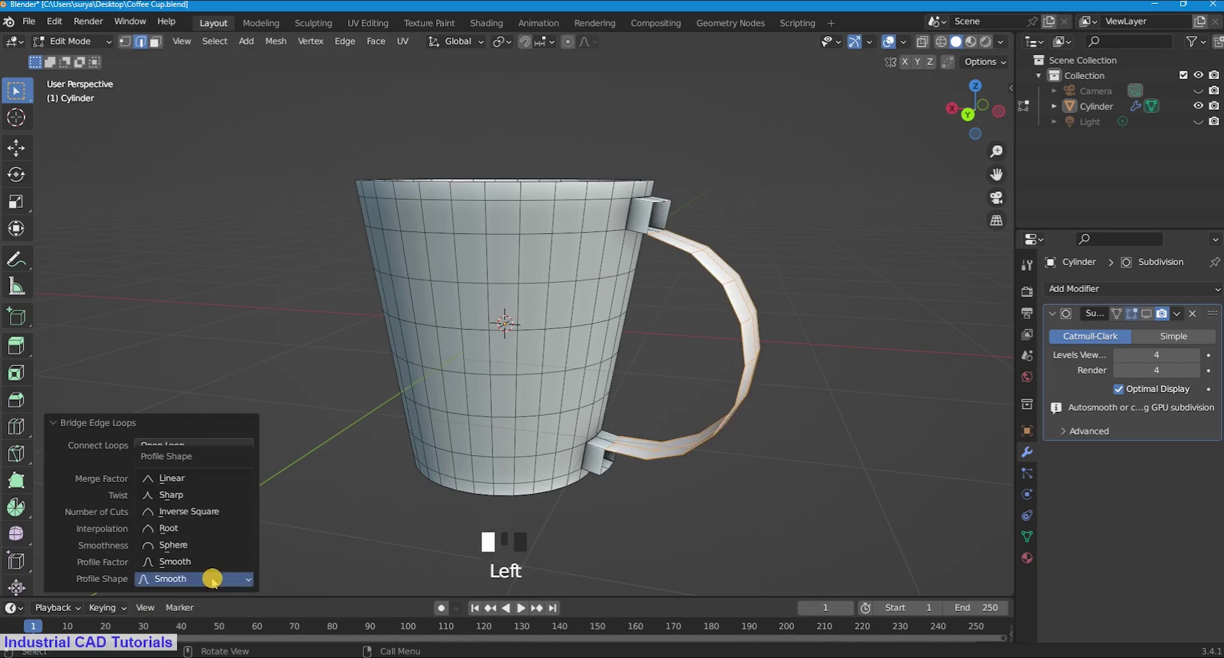
left_click(212, 578)
left_click(279, 373)
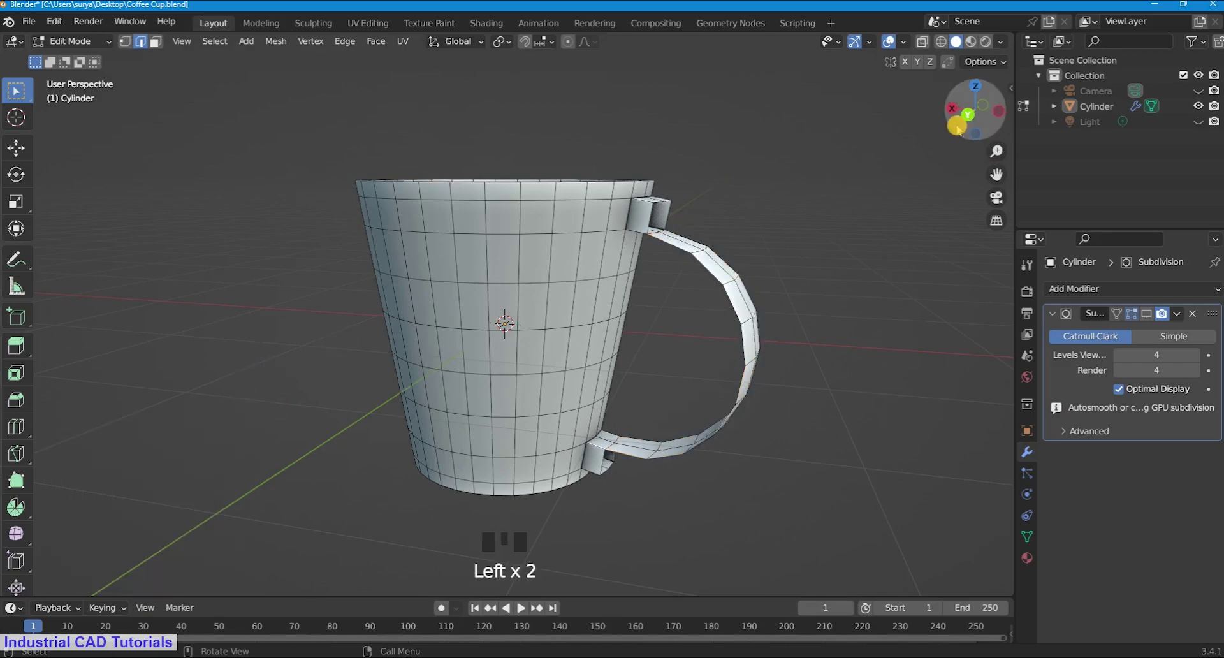
Step: Select the outer edges of the upper and lower handle stubs and repeat the last bridge operation between them
left_click_drag(974, 111, 833, 211)
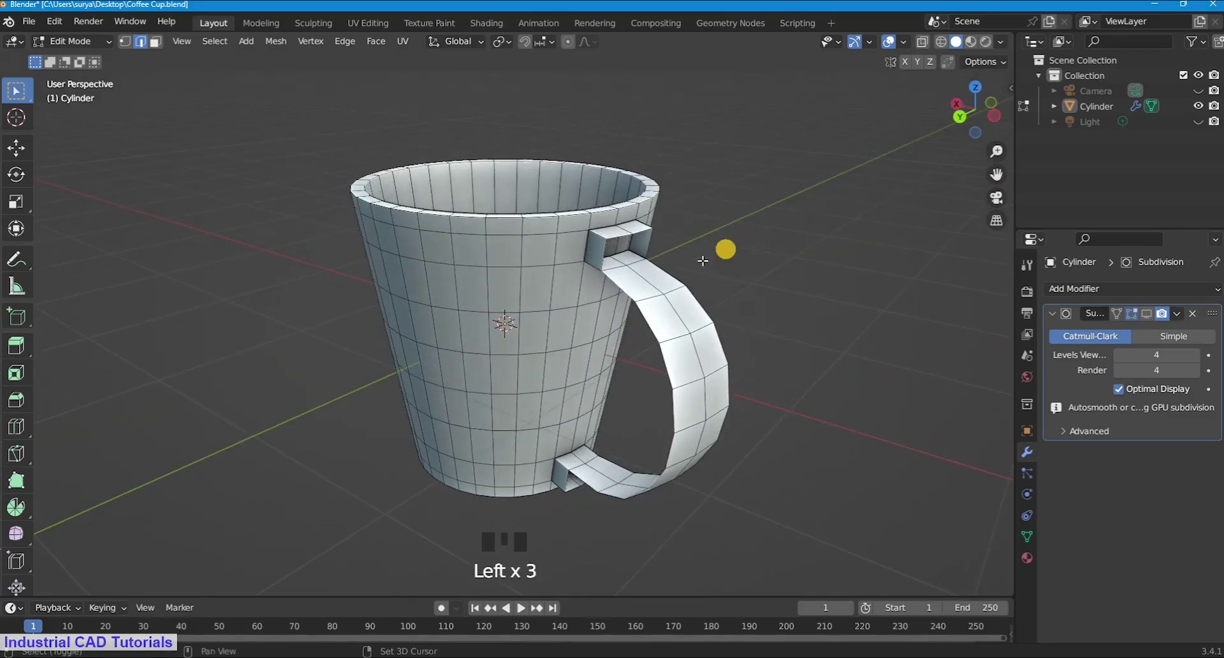
left_click(628, 237, "alt+shift")
left_click(765, 226)
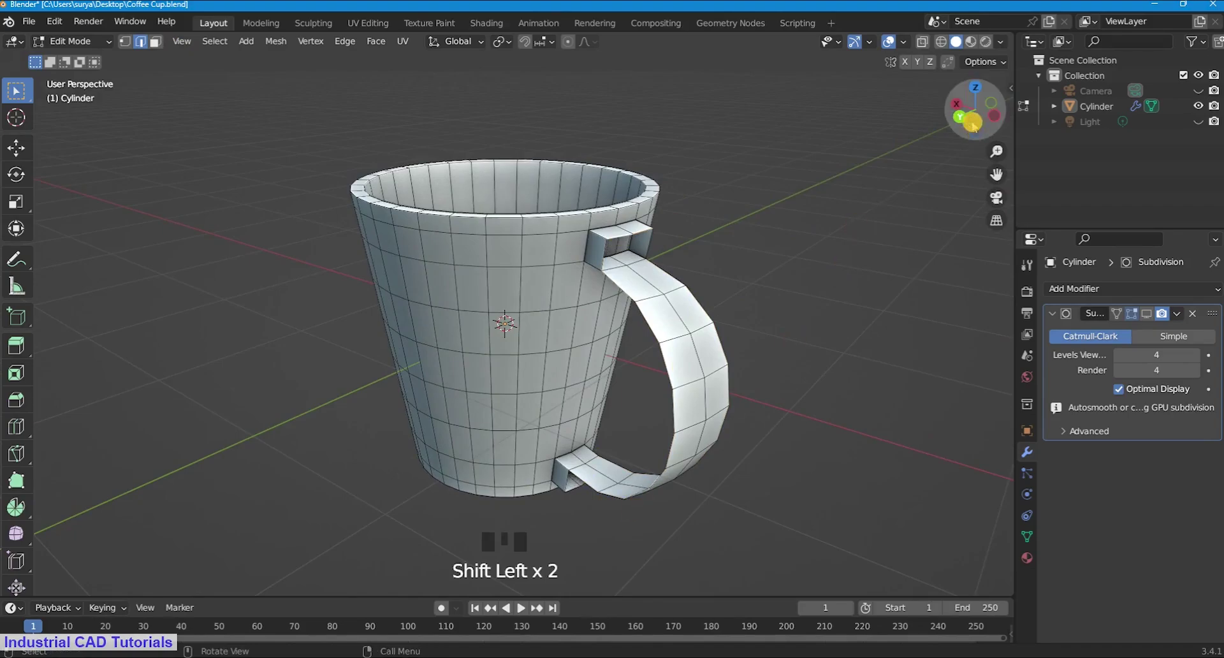
left_click_drag(974, 110, 527, 482)
left_click(577, 469, "shift")
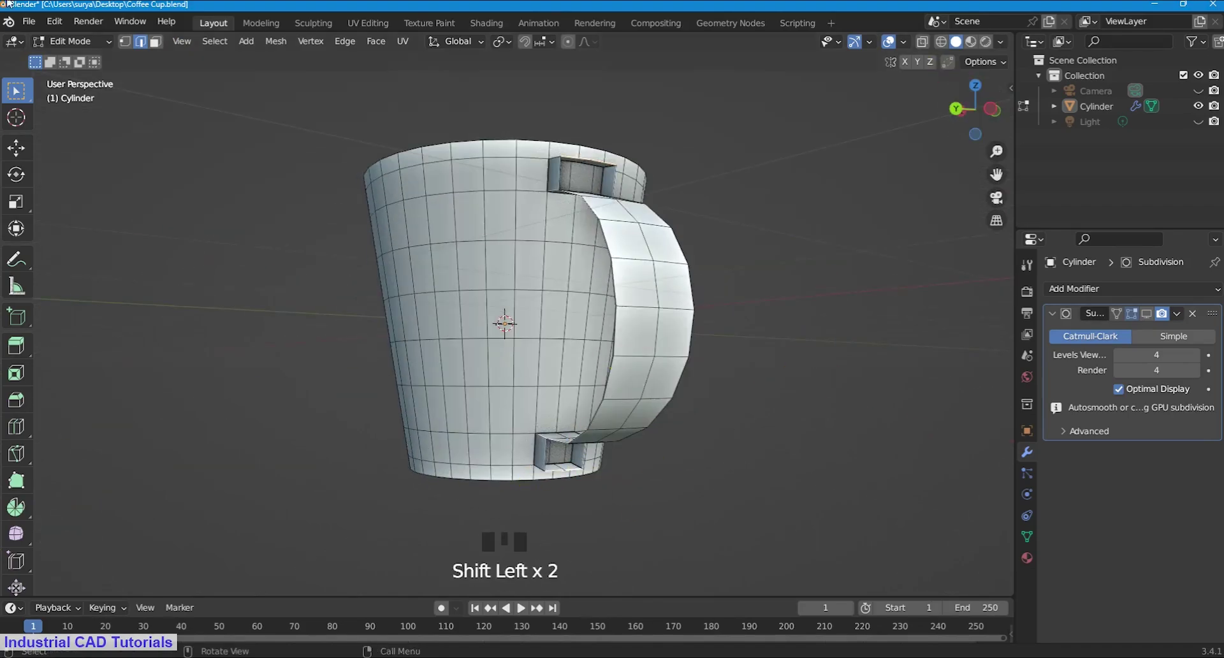
left_click(54, 21)
left_click(76, 98)
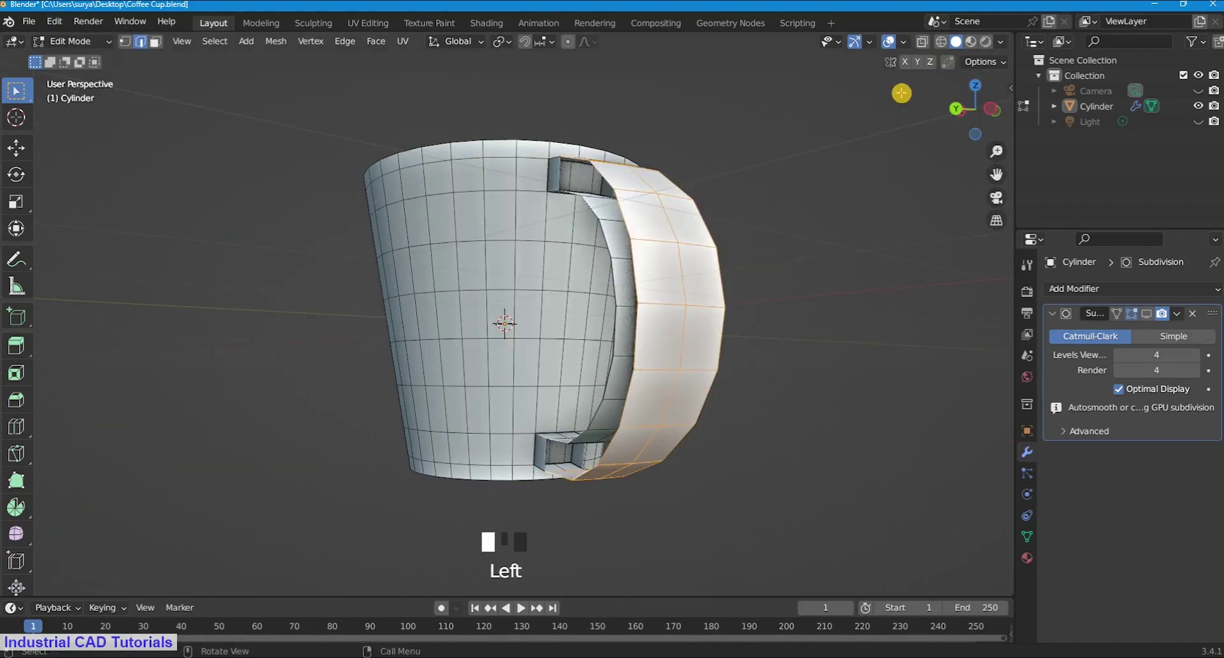
left_click(901, 93)
Step: Select the open edge loops between the inner and outer strips on both sides of the handle and fill each with a face
left_click_drag(957, 113, 1007, 110)
scroll(960, 112, "down", 3)
scroll(958, 117, "up", 2)
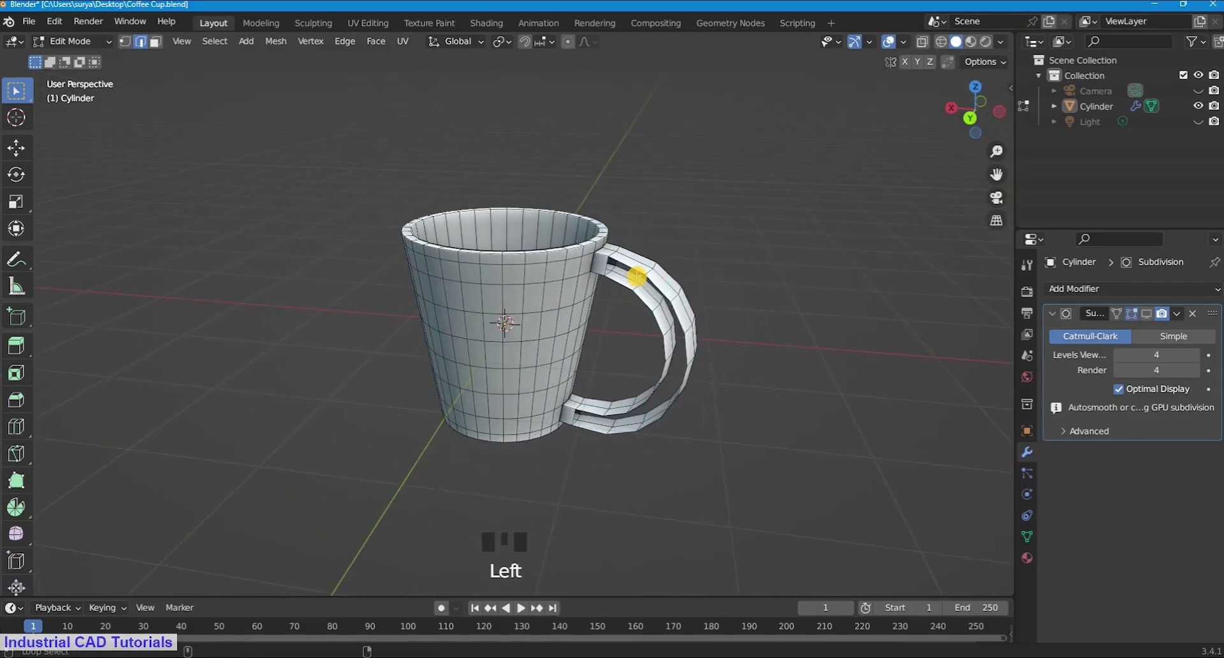
left_click(773, 248)
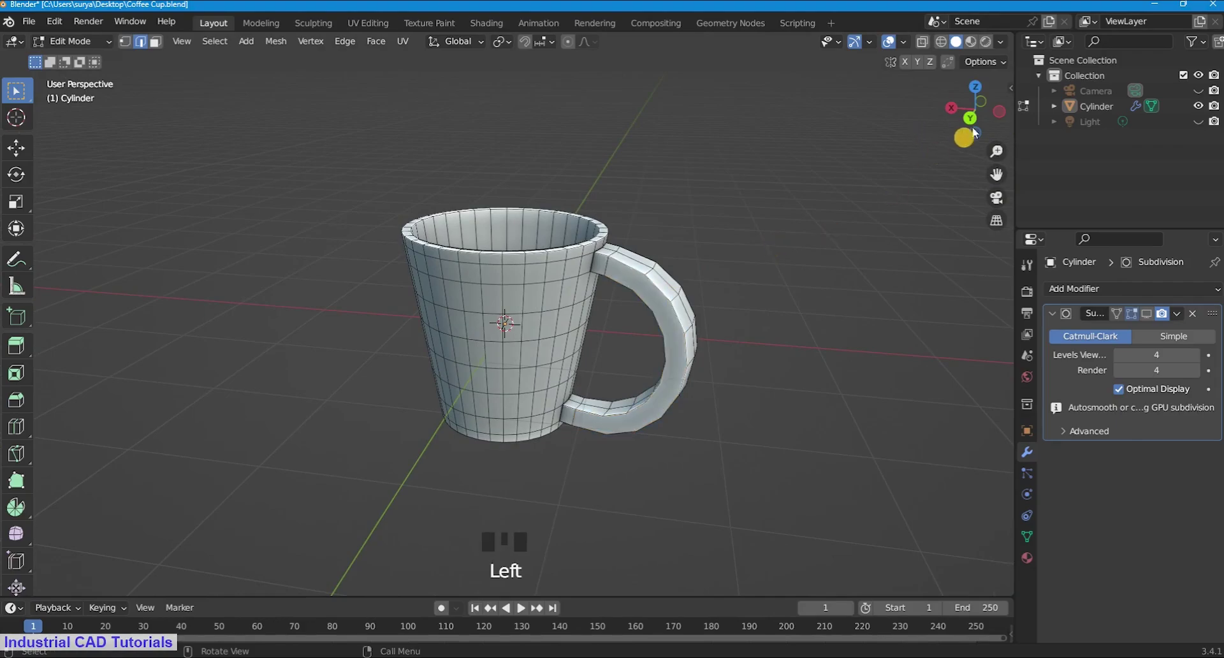
left_click_drag(967, 129, 669, 142)
left_click(380, 269, "alt+shift")
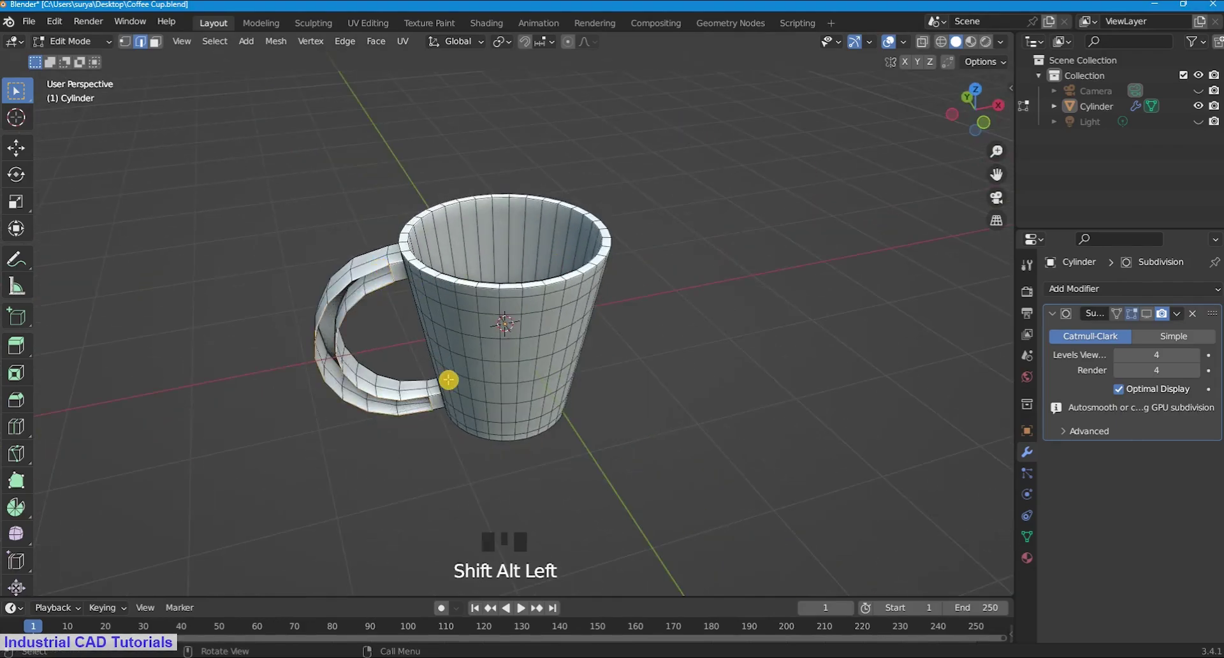
key("f")
scroll(449, 380, "down", 2)
left_click_drag(986, 112, 272, 104)
left_click(942, 193)
Step: Try box-selecting the handle in solid shading and scaling it to about 0.81, and undo the resize
scroll(966, 128, "up", 1)
left_click_drag(713, 513, 600, 156)
left_click_drag(650, 486, 568, 360, "shift")
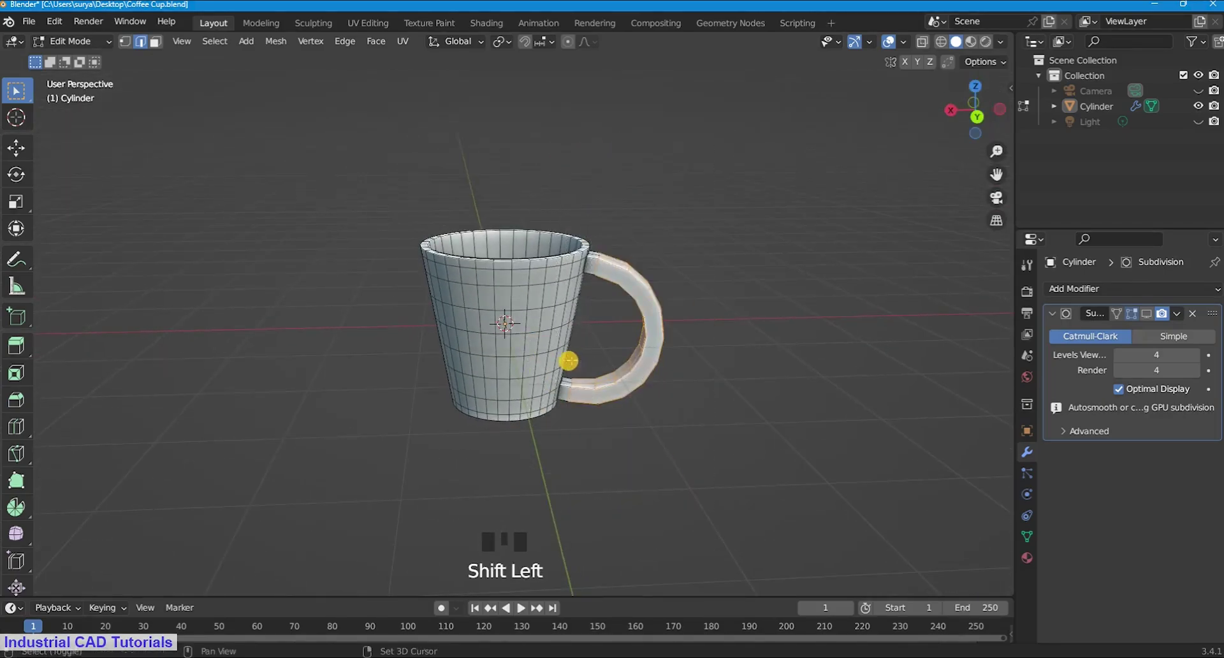
key("s")
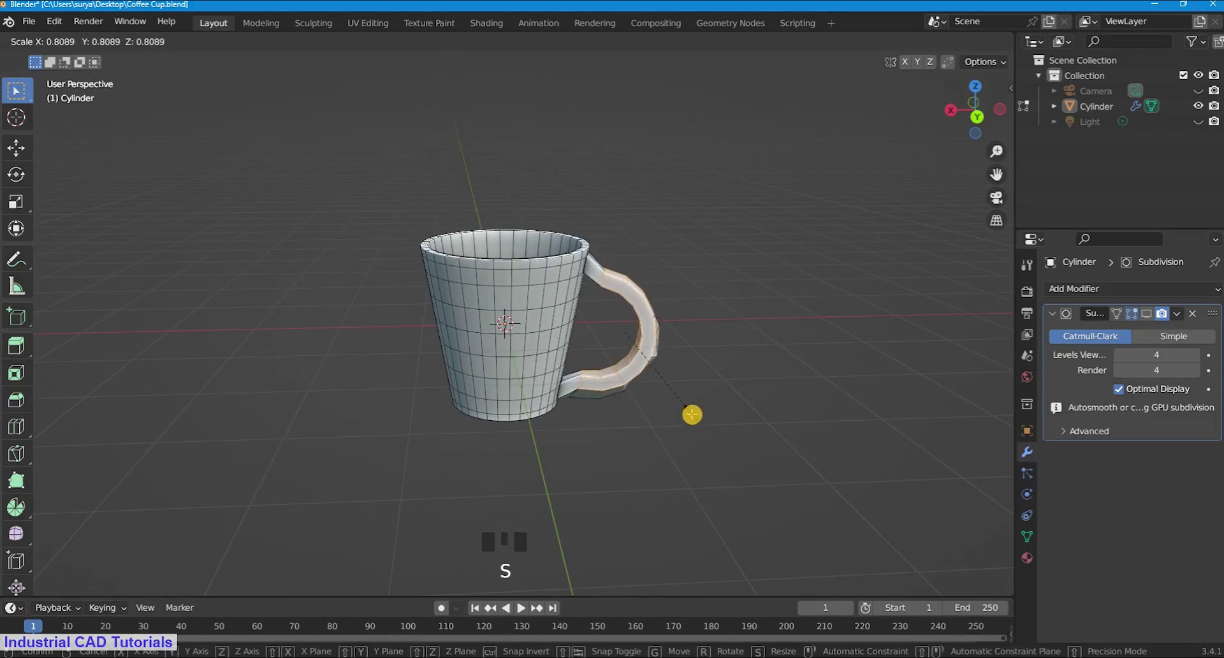
left_click(691, 414)
scroll(962, 109, "up", 2)
left_click_drag(962, 109, 918, 191)
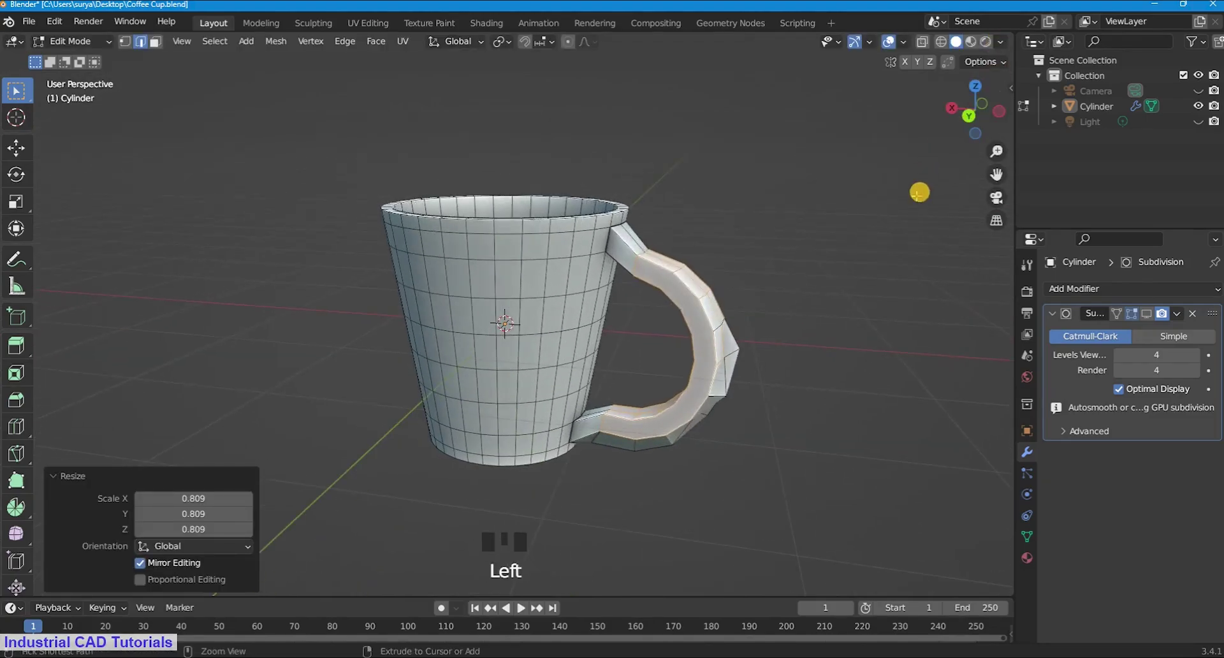
key("ctrl+z")
Step: In wireframe shading, box-select the whole curved section of the handle and scale it uniformly to about 0.81
key("z")
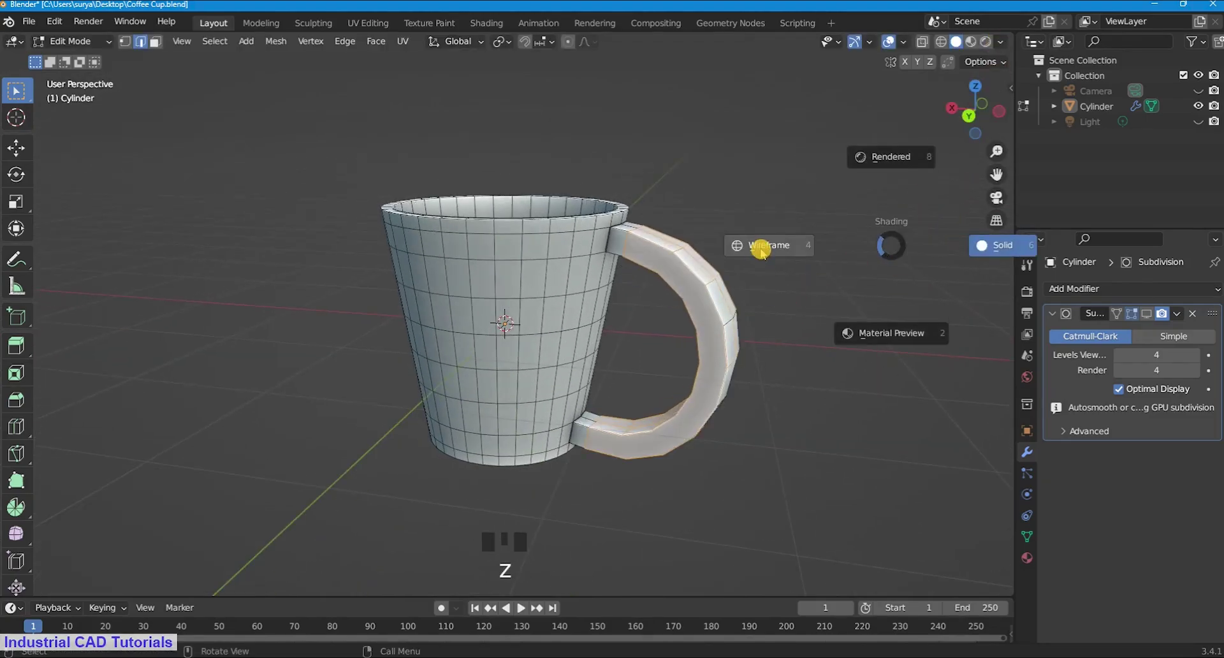
left_click(760, 248)
left_click_drag(802, 541, 627, 193, "shift")
left_click_drag(973, 119, 954, 99)
left_click_drag(805, 534, 622, 313, "shift")
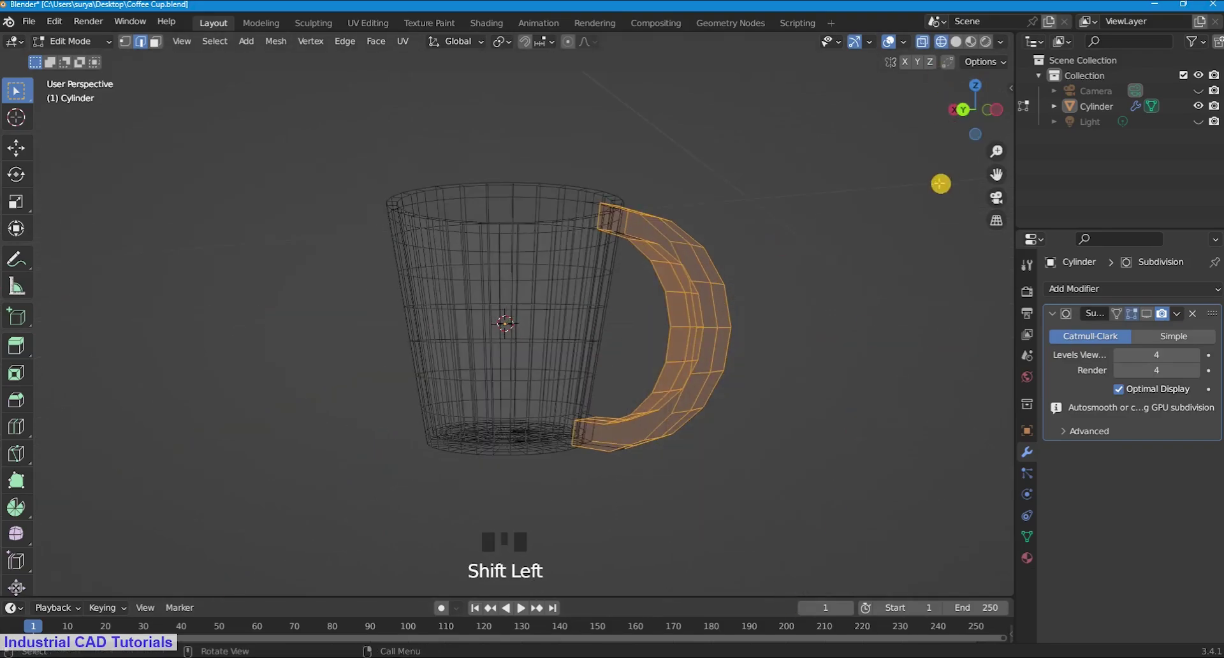
left_click_drag(971, 115, 41, 104)
left_click_drag(746, 541, 618, 355, "shift")
left_click_drag(705, 521, 614, 348, "shift")
left_click_drag(717, 441, 694, 183, "shift")
left_click_drag(782, 592, 654, 187, "shift")
key("s")
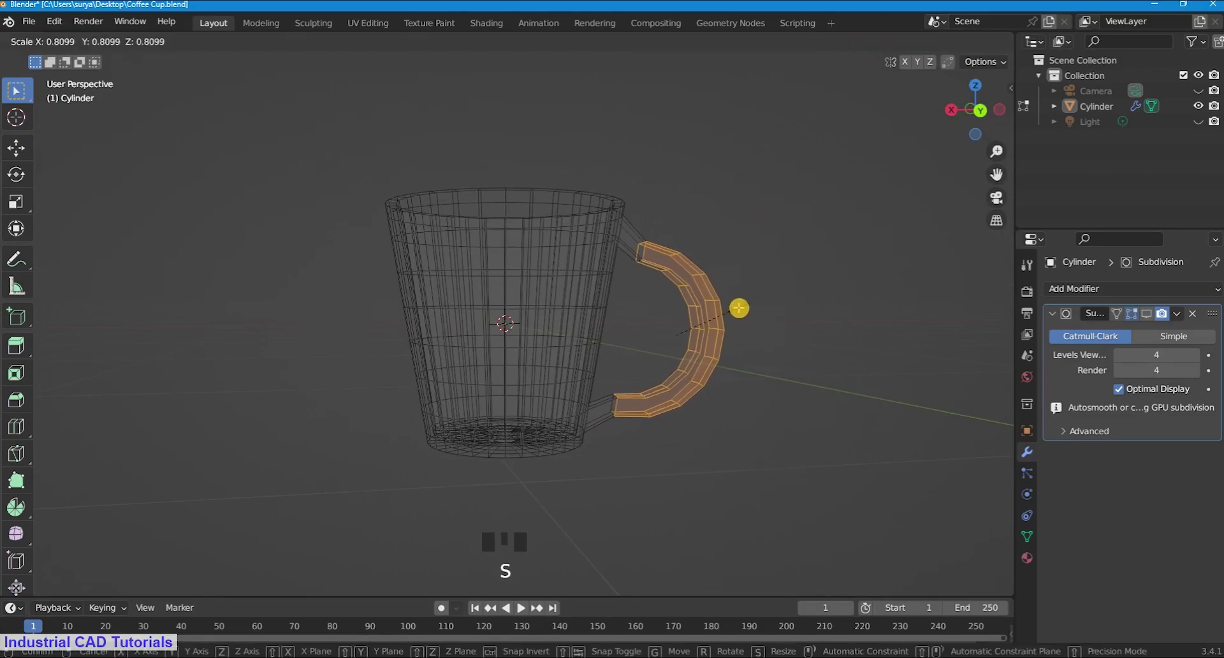
left_click(739, 309)
Step: Return to solid shading and inspect the resized handle in Object Mode
key("z")
left_click(882, 316)
scroll(884, 309, "down", 1)
left_click_drag(991, 120, 873, 155)
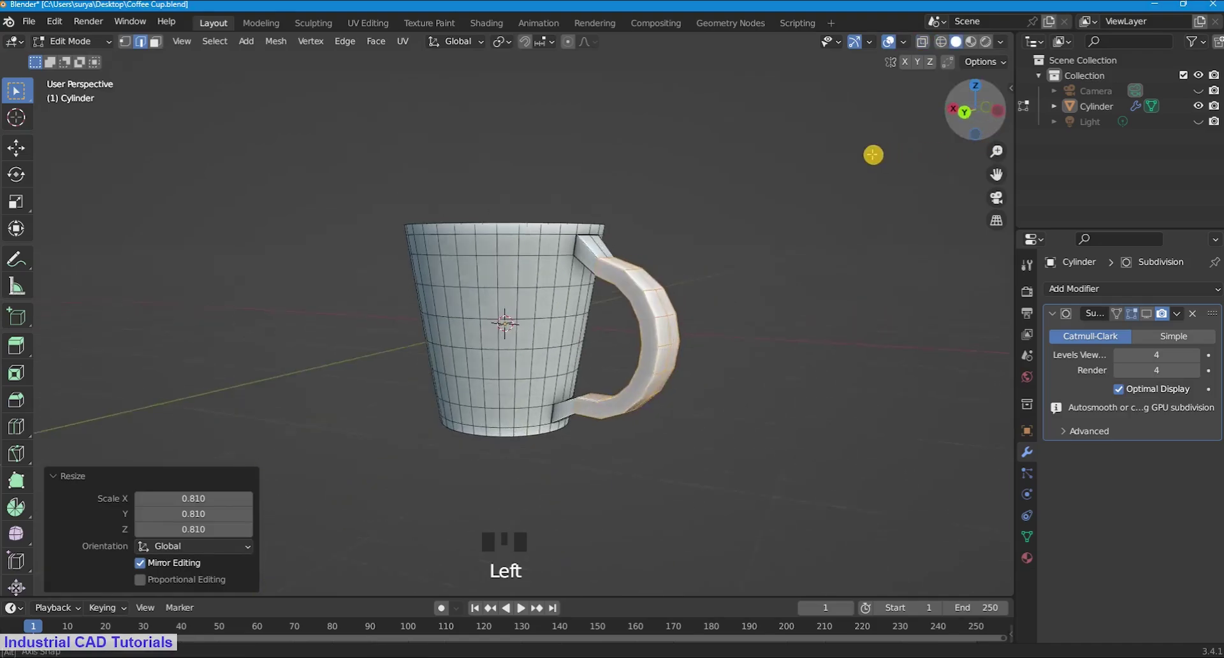
left_click(73, 41)
left_click(71, 55)
scroll(863, 217, "down", 1)
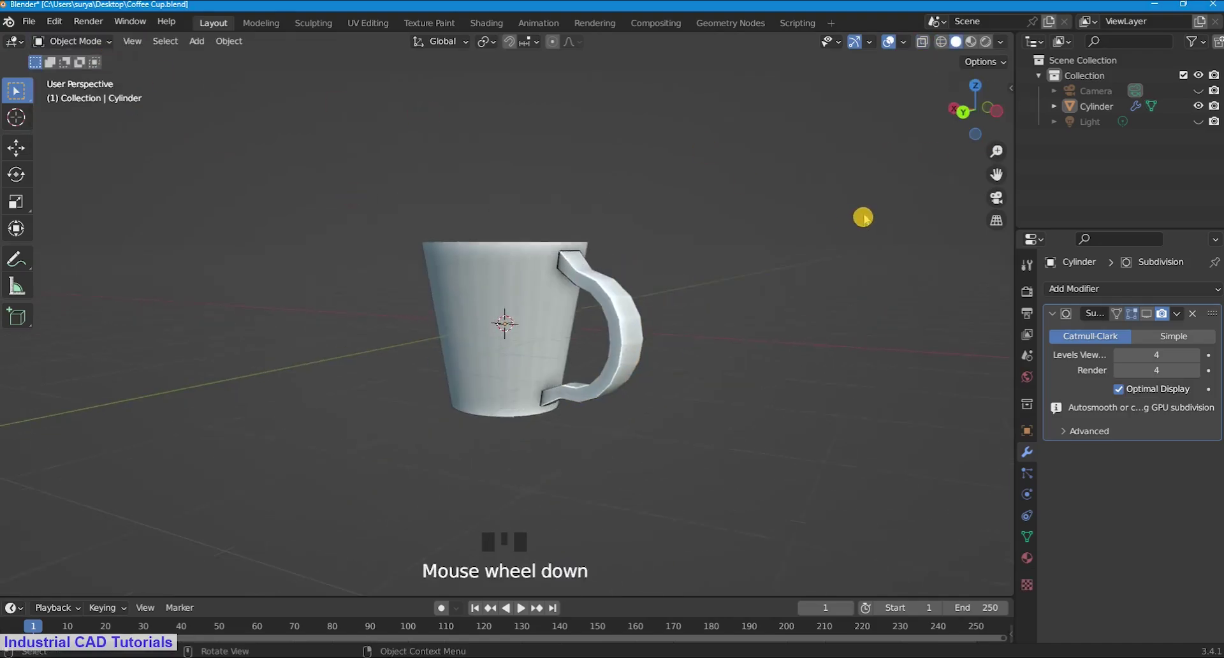
scroll(863, 217, "down", 3)
scroll(863, 217, "up", 1)
mouse_move(965, 111)
left_mouse_down()
mouse_move(66, 104)
mouse_move(137, 96)
mouse_move(985, 124)
mouse_move(975, 109)
mouse_move(961, 133)
mouse_move(969, 114)
left_mouse_up()
scroll(974, 98, "up", 2)
scroll(969, 114, "up", 2)
Step: In Edit Mode with vertex selection, knife-cut across the handle's side face between opposite vertices near its lower end
left_click(94, 42)
left_click(93, 74)
scroll(969, 112, "up", 1)
key("ctrl+r")
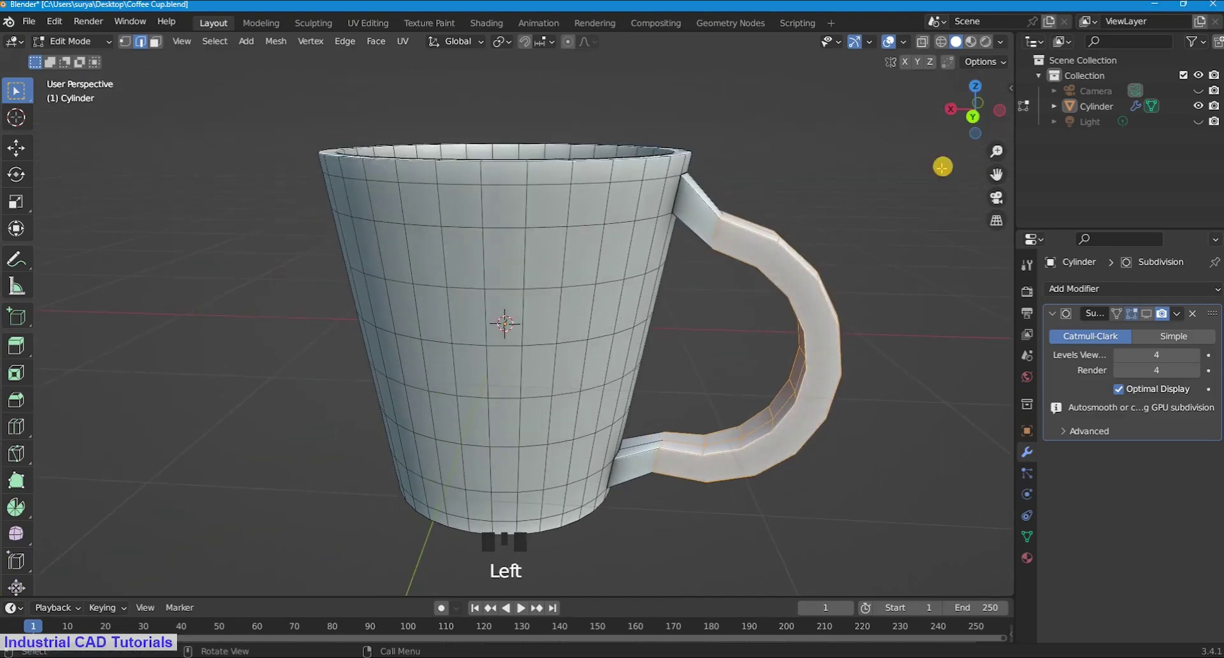
left_click(902, 237)
left_click(126, 41)
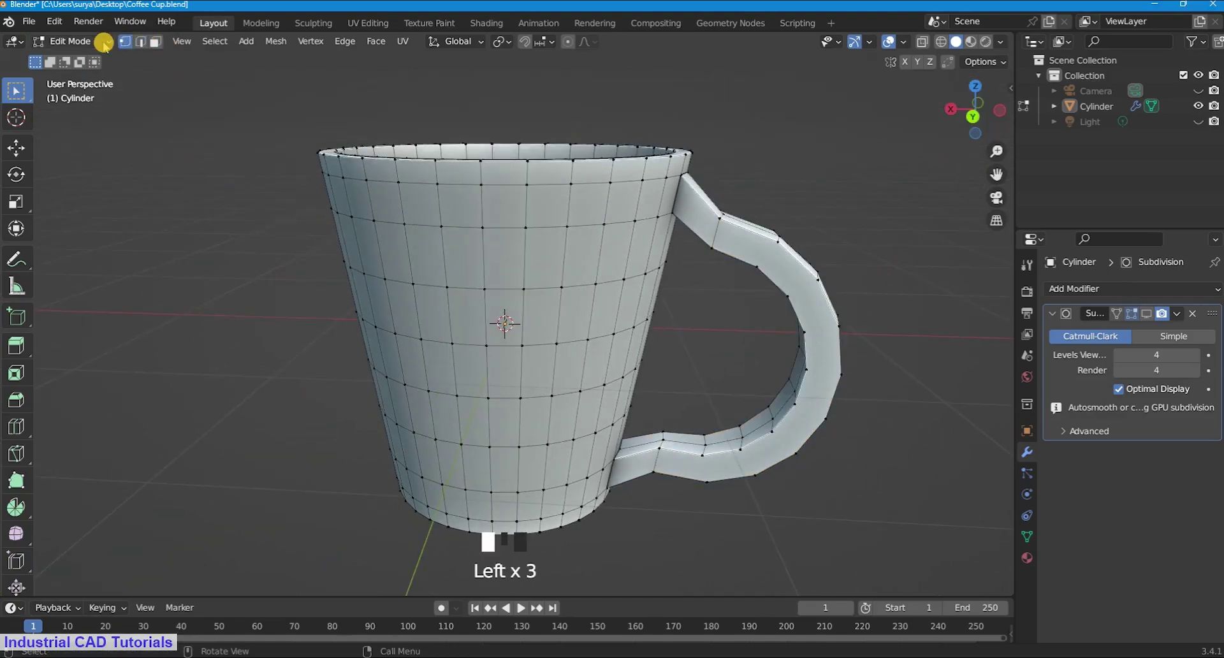
key("k")
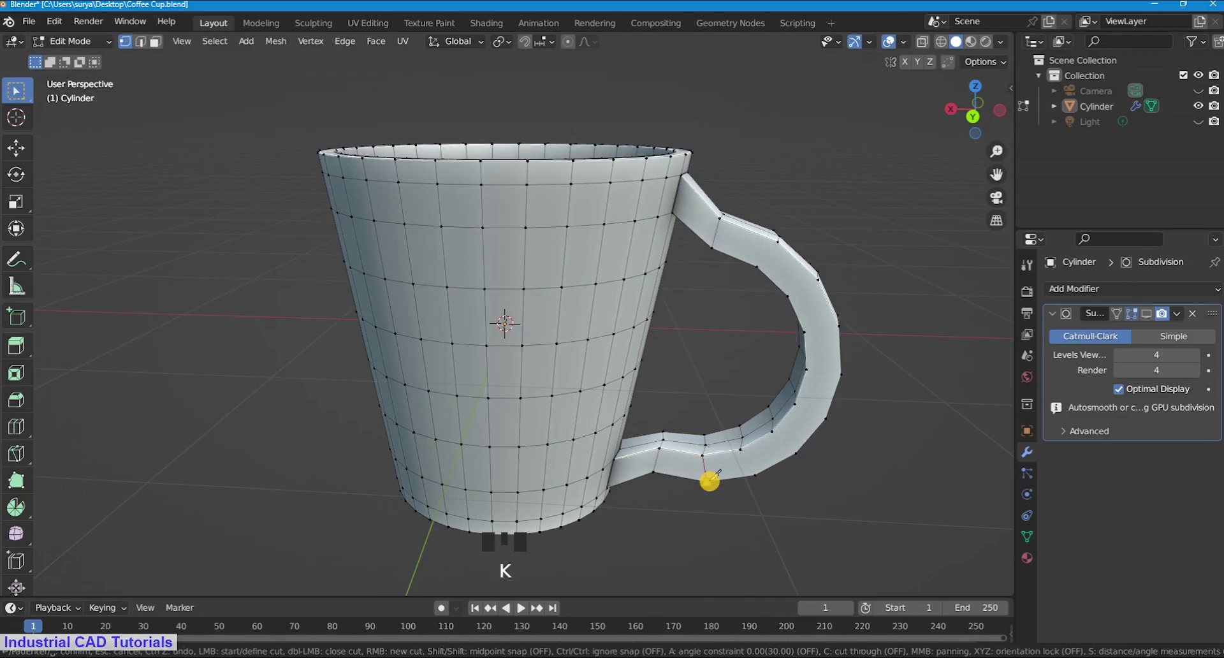
left_click(708, 481)
key("Return")
Step: Knife-cut across the handle's side face between each remaining pair of opposite vertices, working from the lower end to the upper end
key("k")
left_click_drag(972, 109, 965, 127)
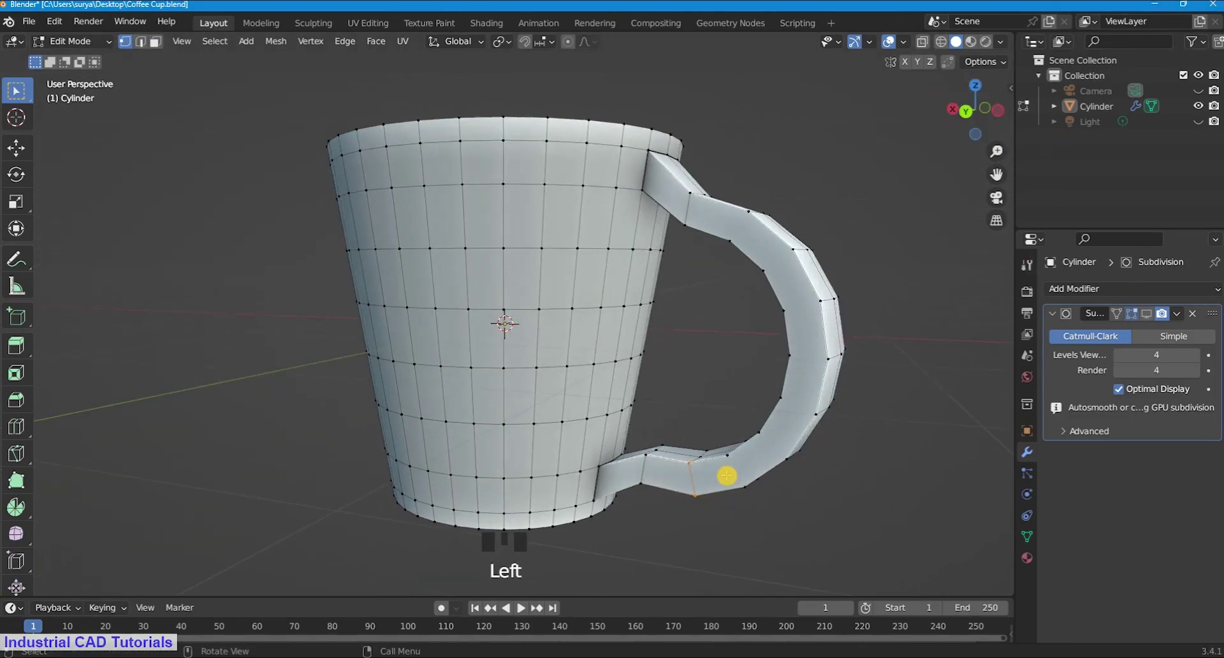
key("k")
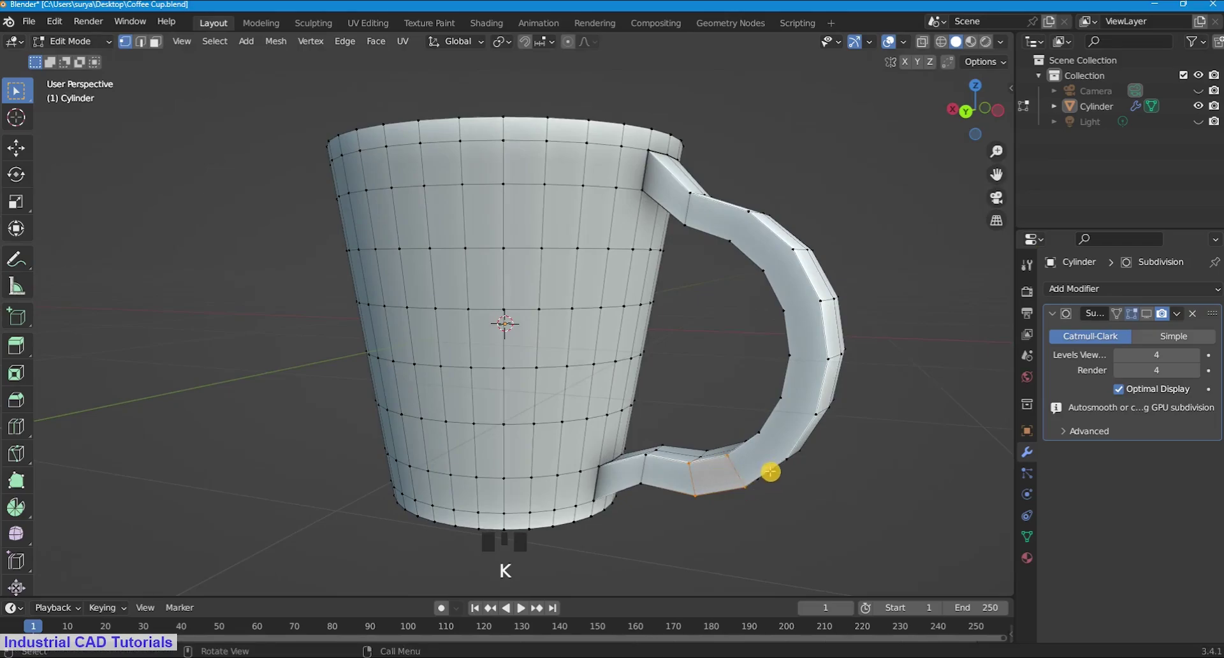
key("k")
key("k")
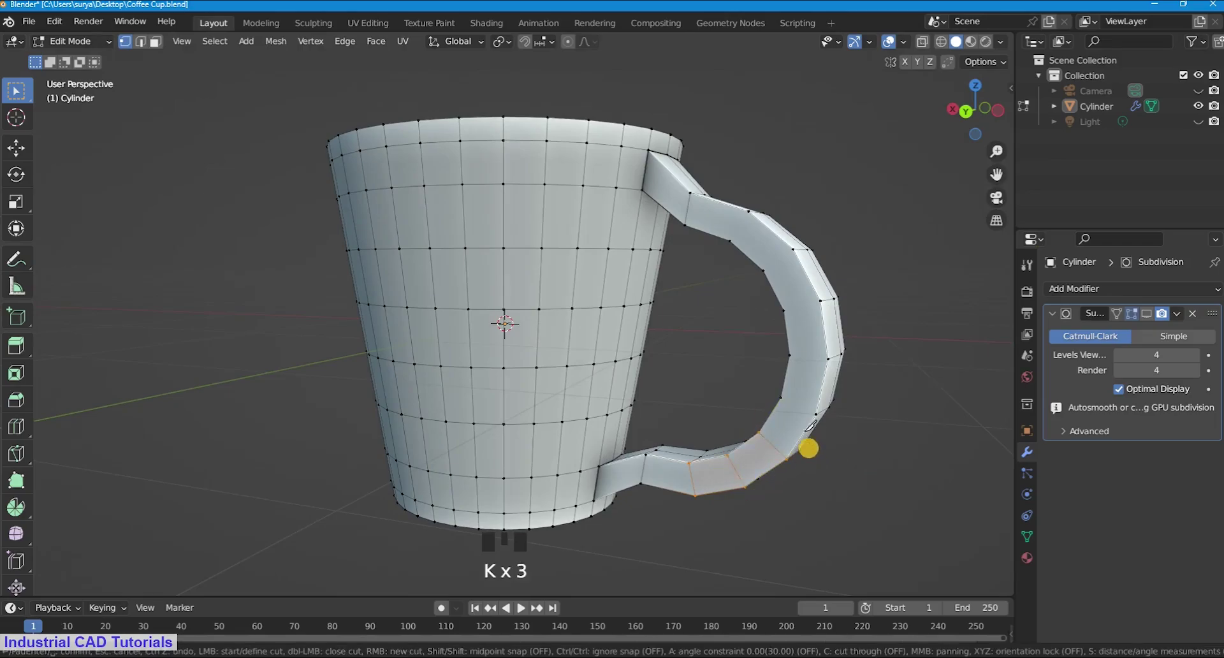
key("k")
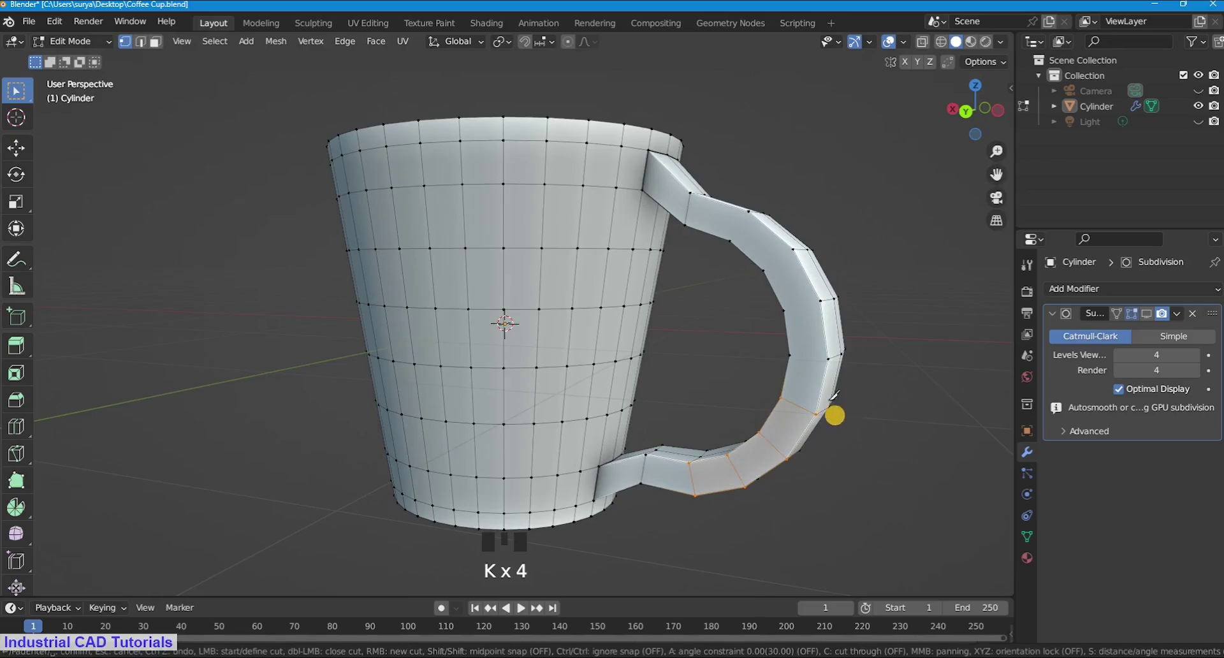
key("k")
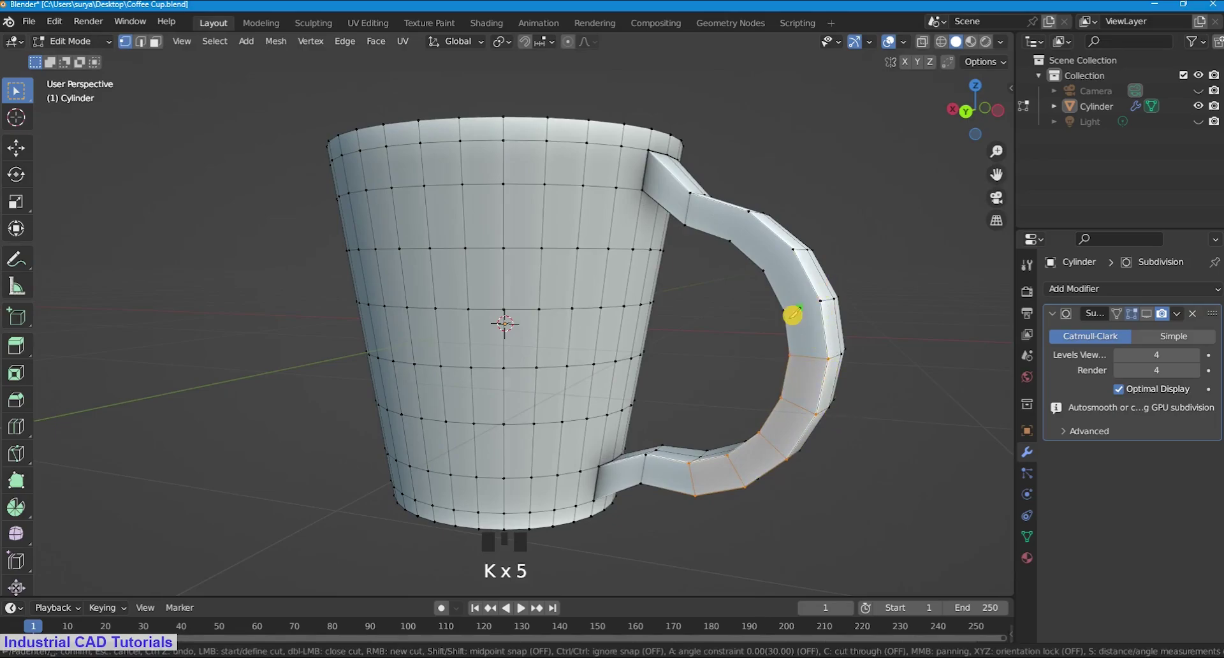
key("k")
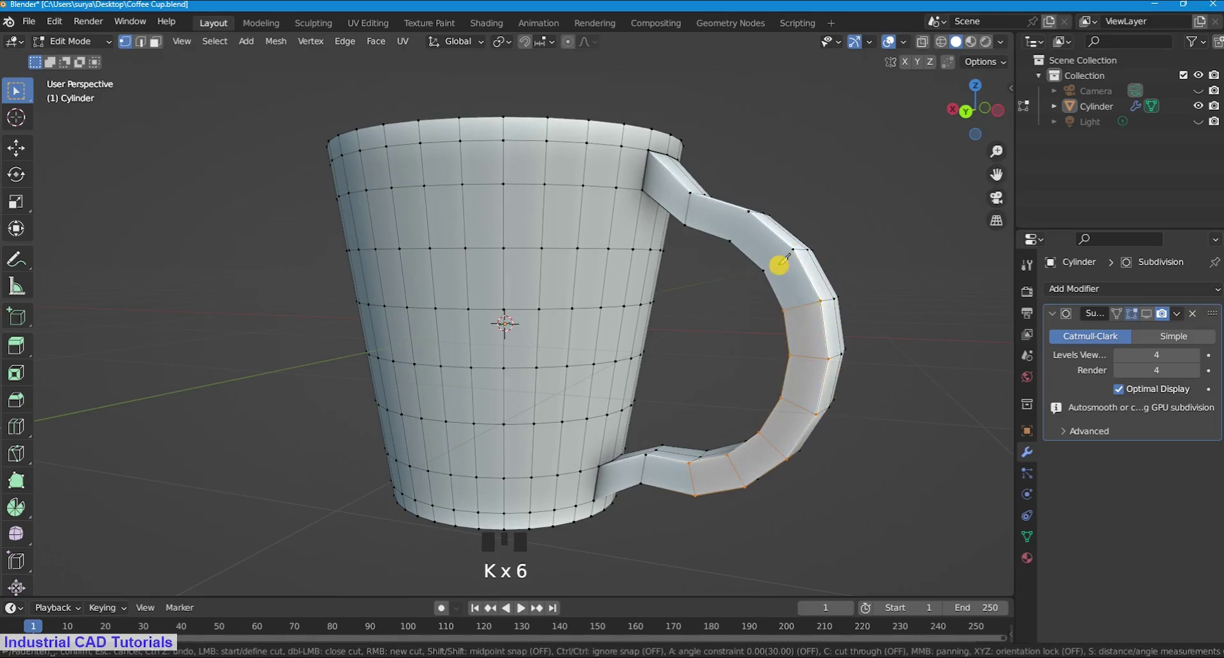
key("k")
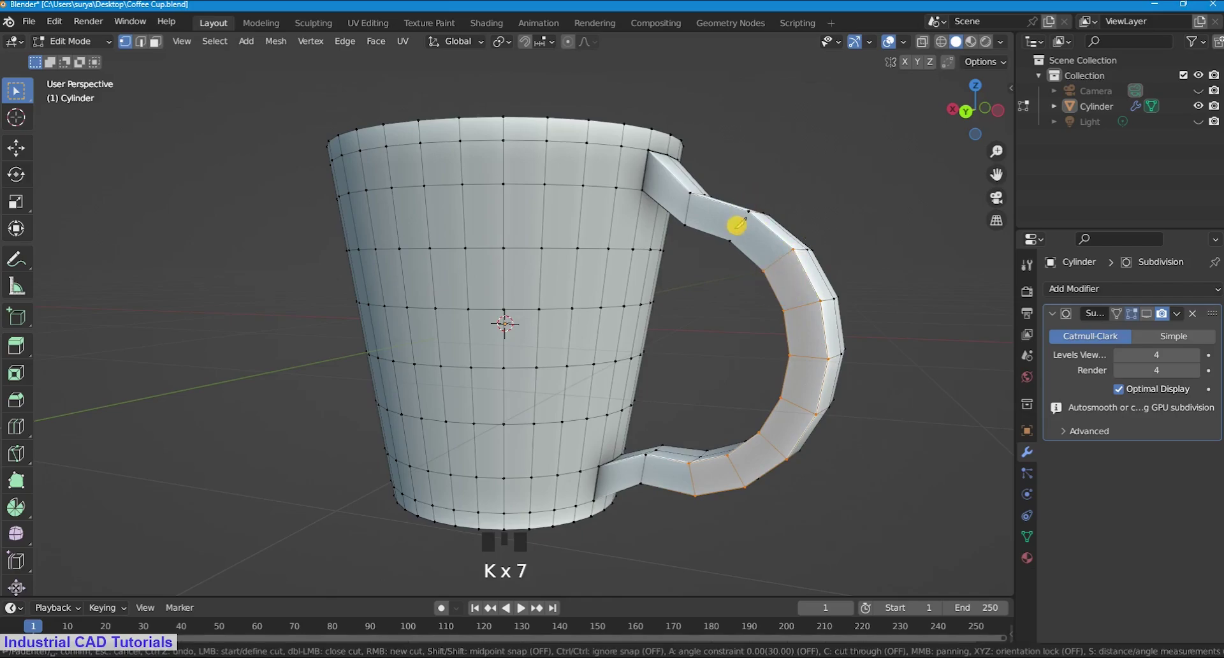
left_click(747, 214)
key("Return")
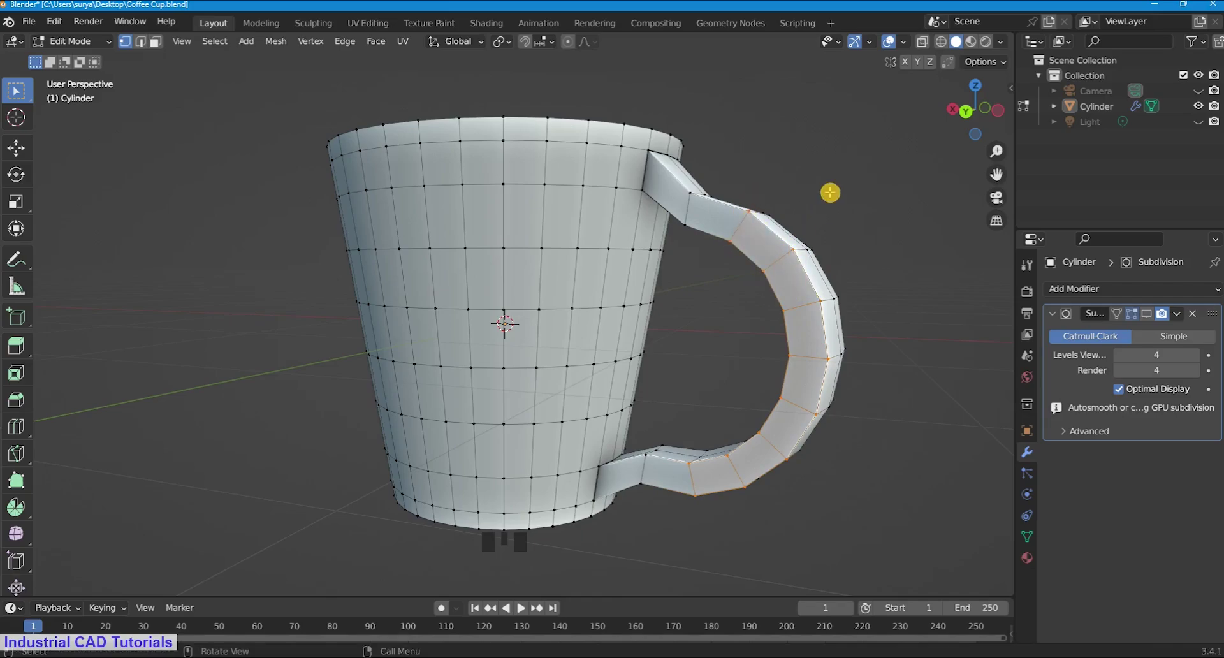
left_click(884, 157)
Step: Knife-cut the handle's opposite side face between each pair of facing vertices, from the upper end down to the lower end
left_click_drag(972, 115, 759, 122)
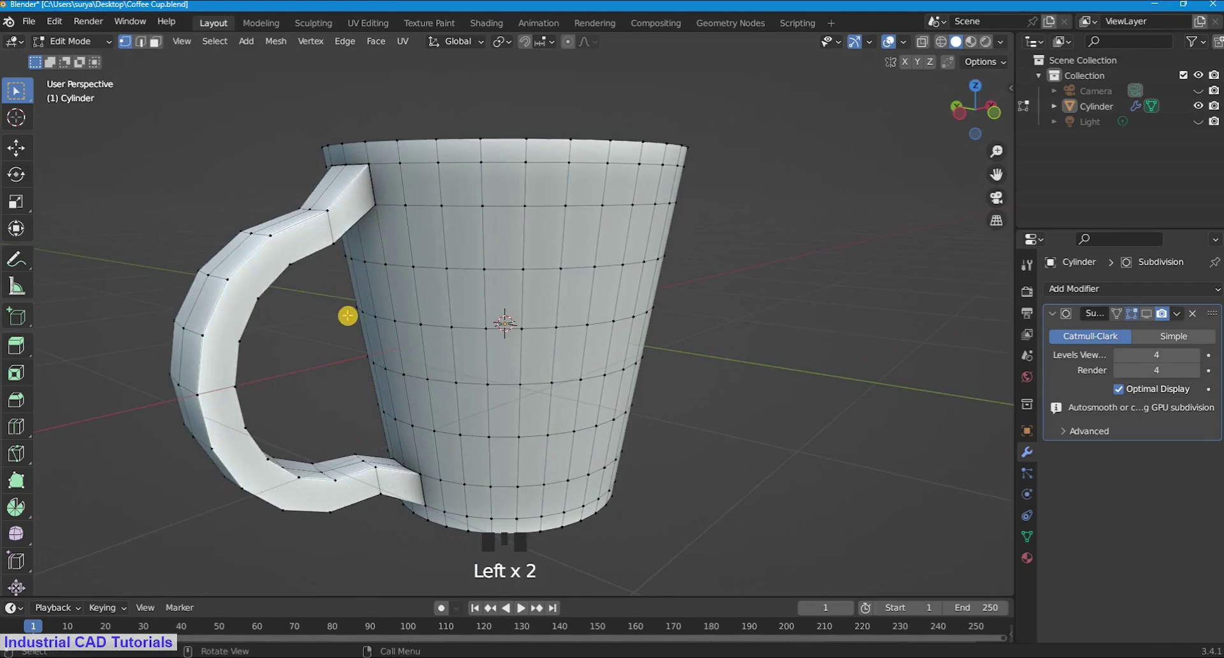
key("k")
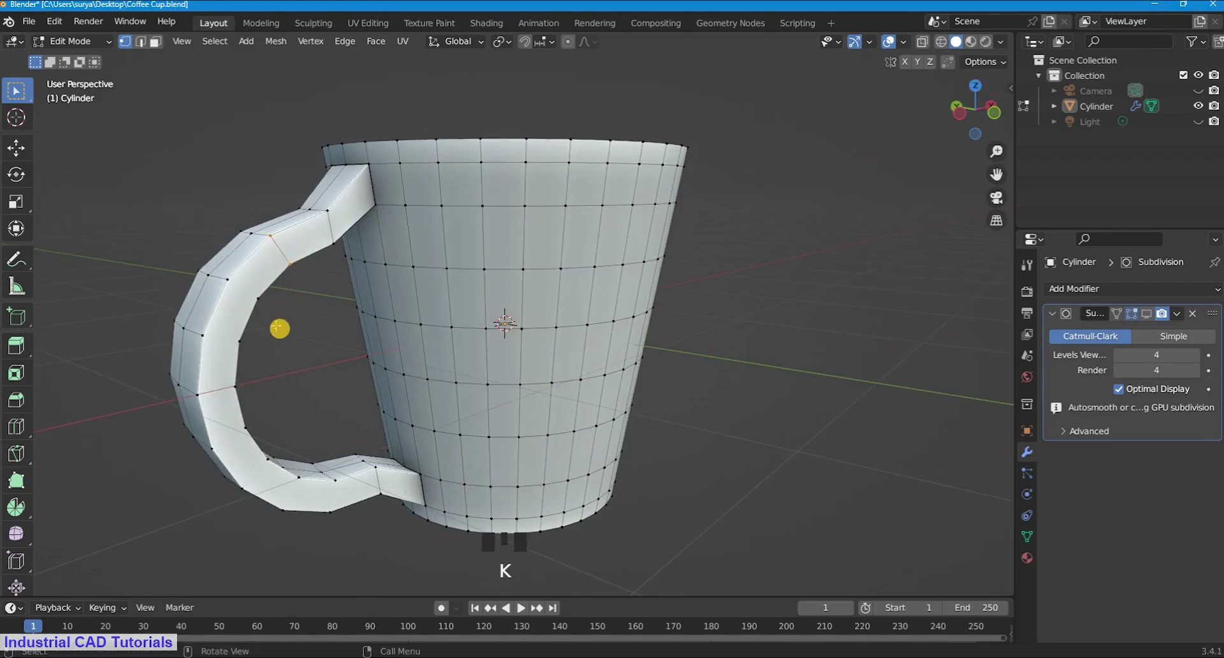
key("k")
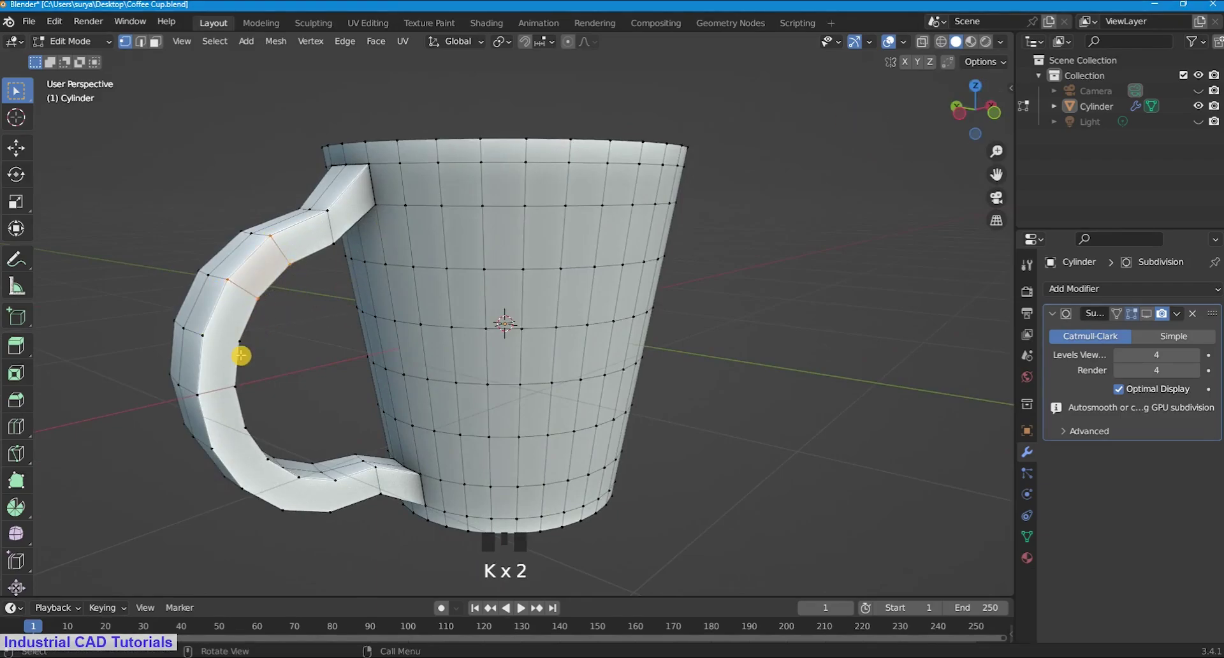
key("k")
key("k")
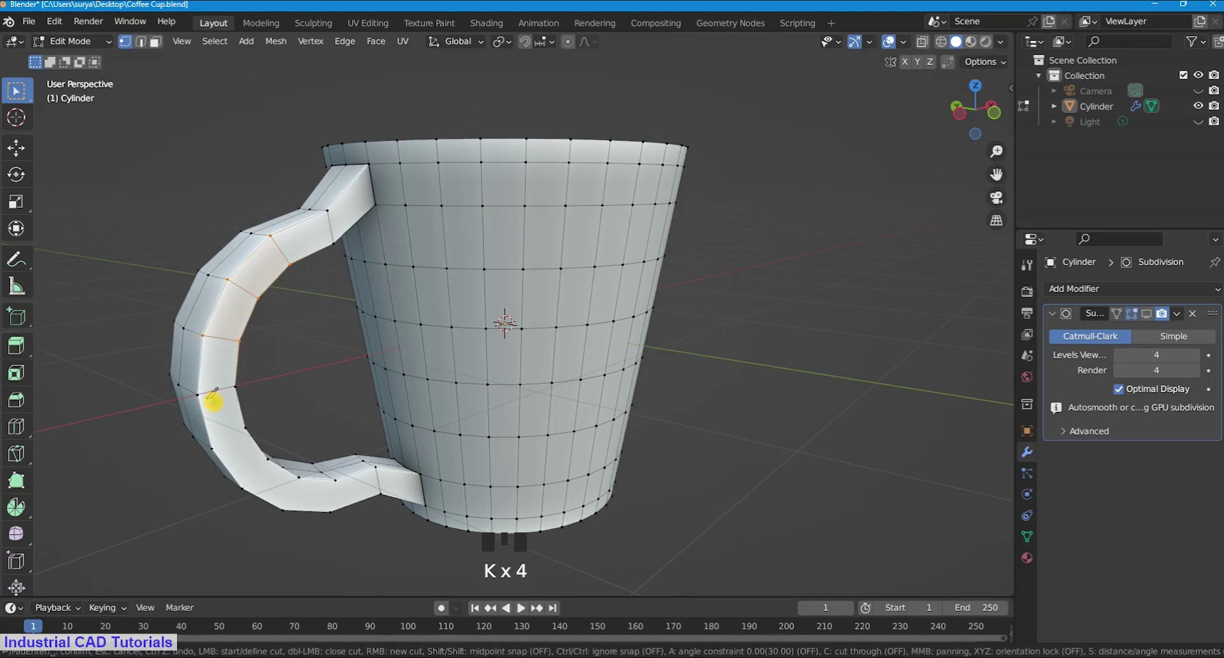
key("Return")
key("k")
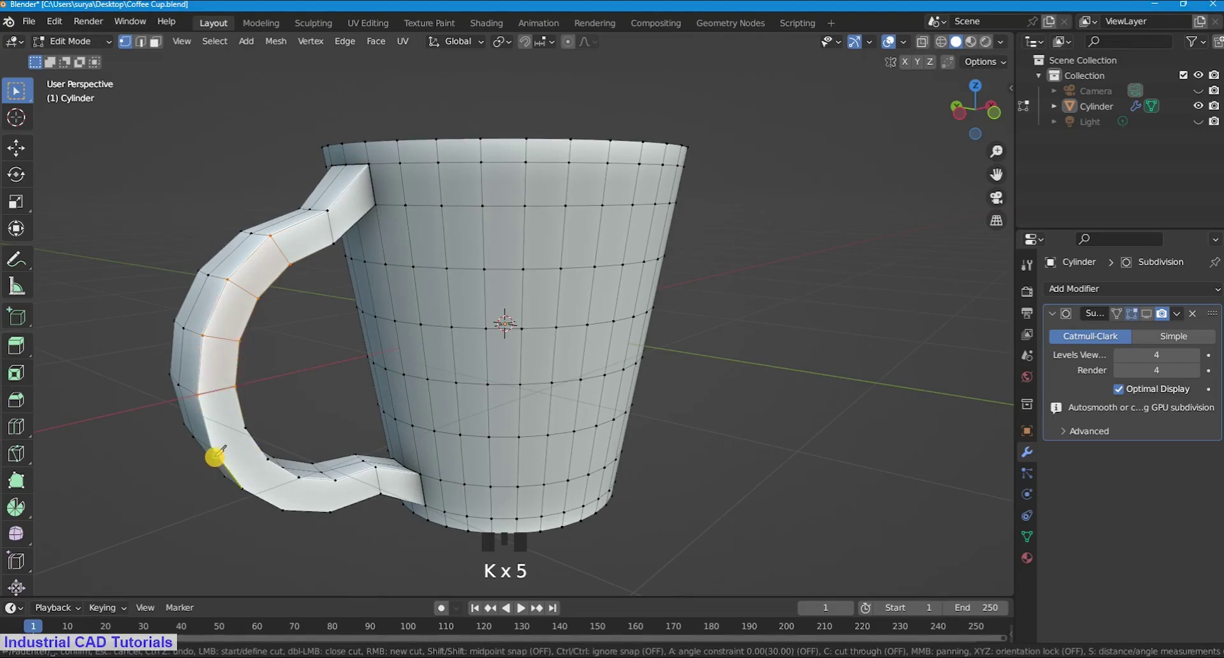
left_click(248, 428)
key("Return")
key("k")
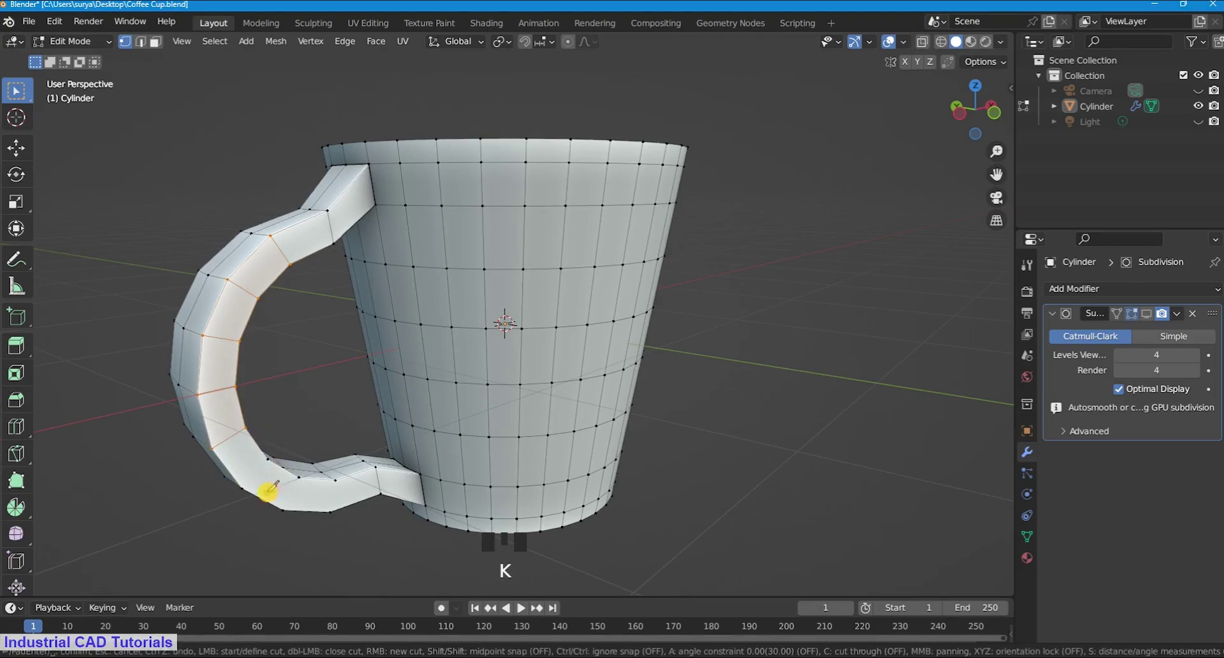
left_click(267, 460)
key("Return")
key("k")
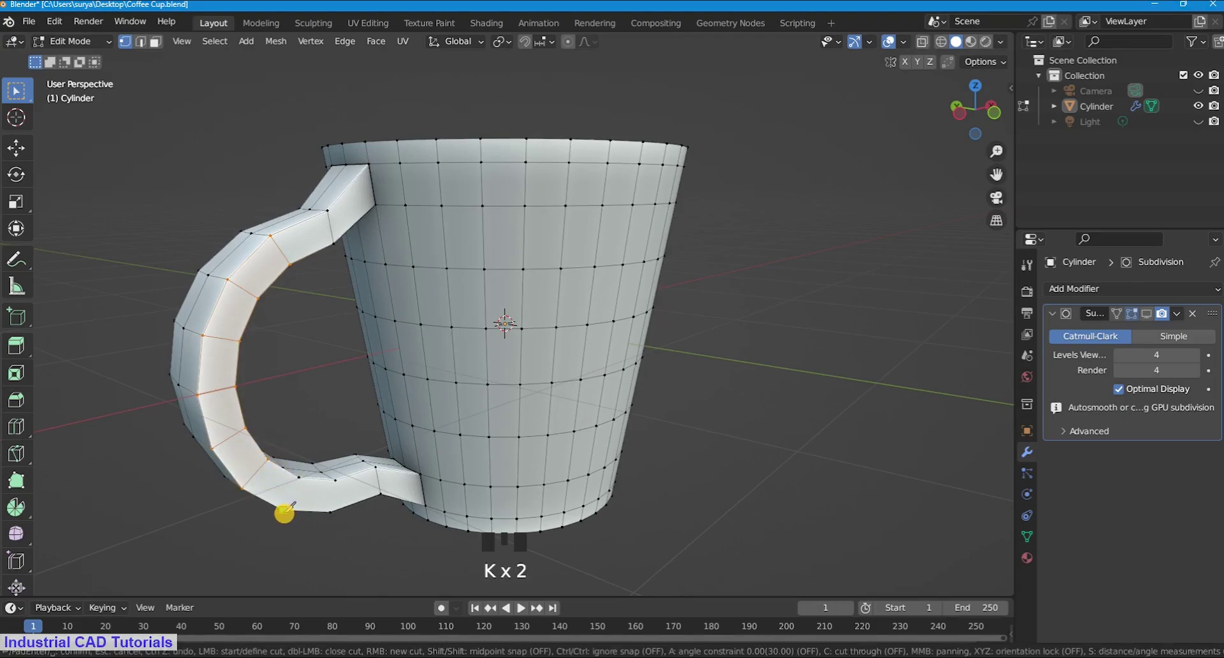
left_click(300, 481)
key("Return")
key("k")
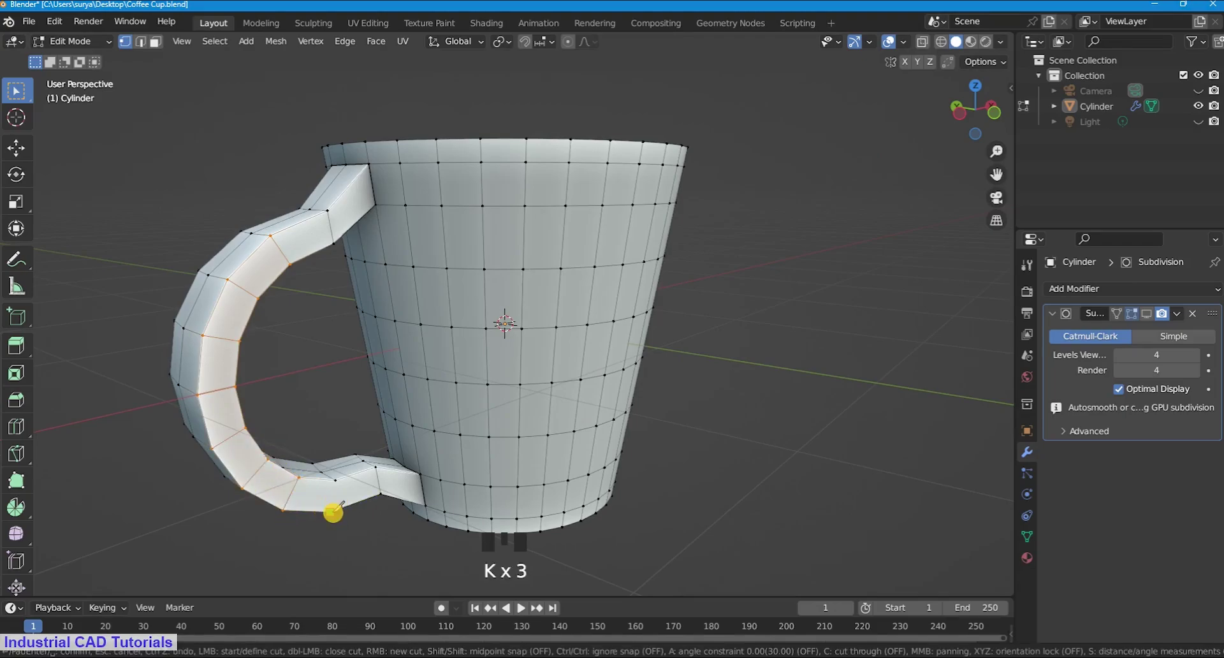
left_click(757, 306)
Step: Add a centred lengthwise loop cut through the handle's side faces that continues around the cup near the rim and base
scroll(976, 109, "down", 2)
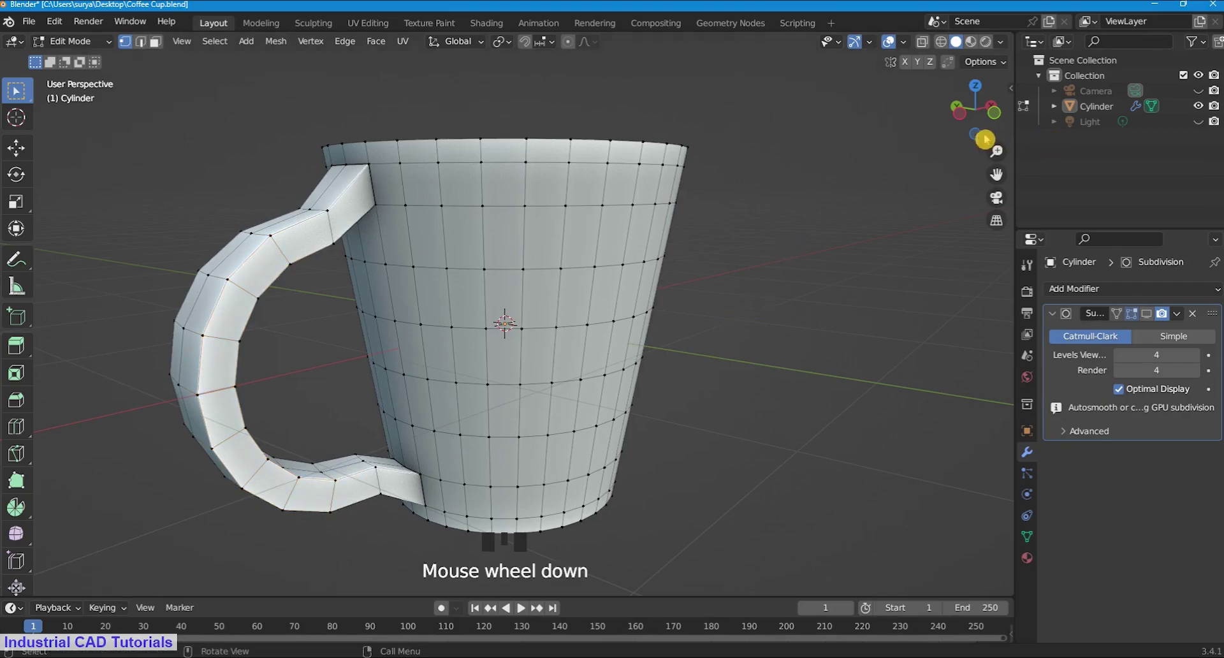
left_click_drag(950, 132, 880, 160)
key("ctrl+r")
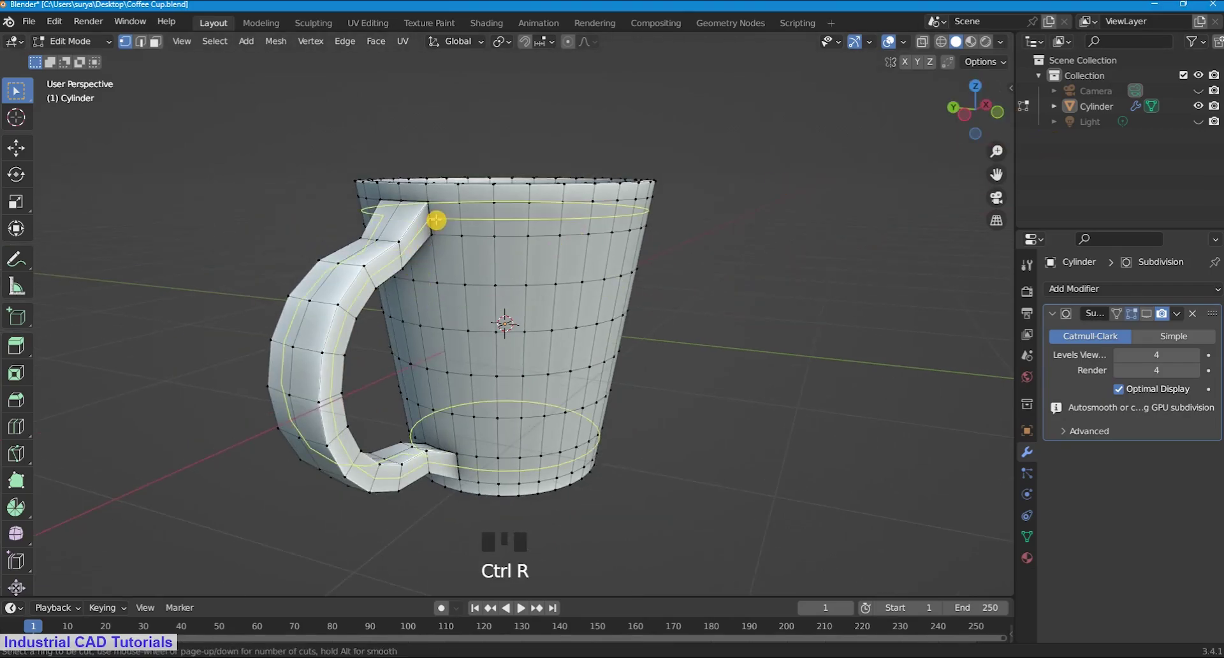
left_click(436, 220)
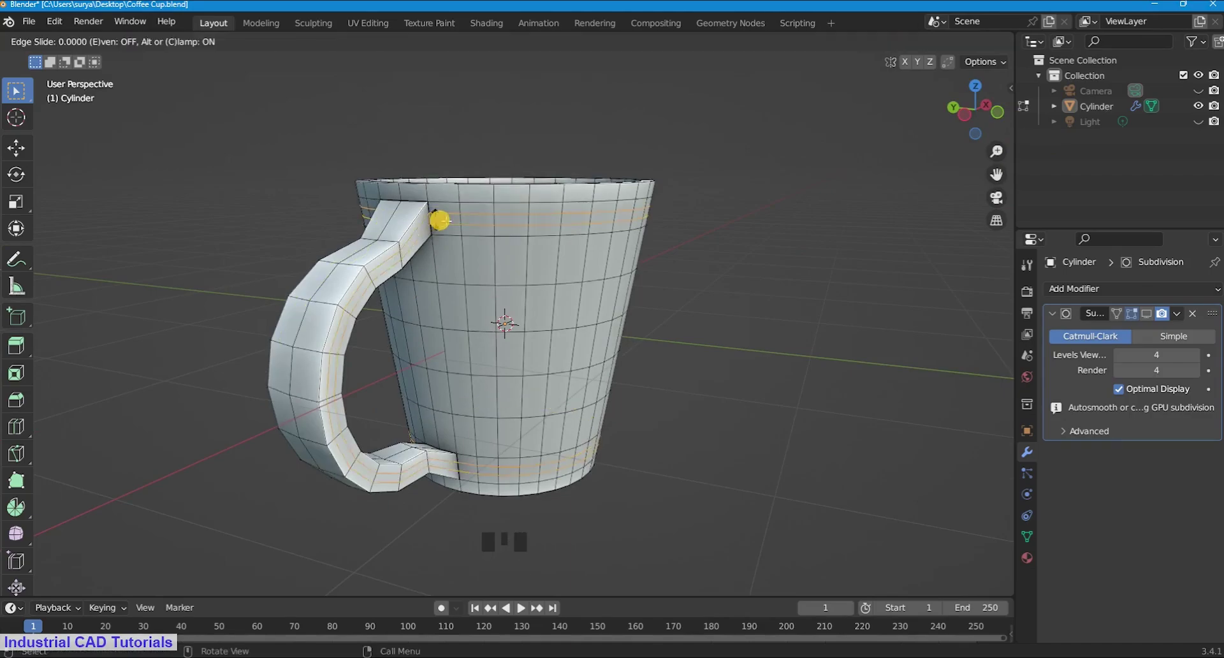
left_click(773, 218)
Step: Add two centred lengthwise loop cuts along the handle's outer face, one on each side of its middle edge
scroll(954, 111, "down", 2)
left_click(954, 112)
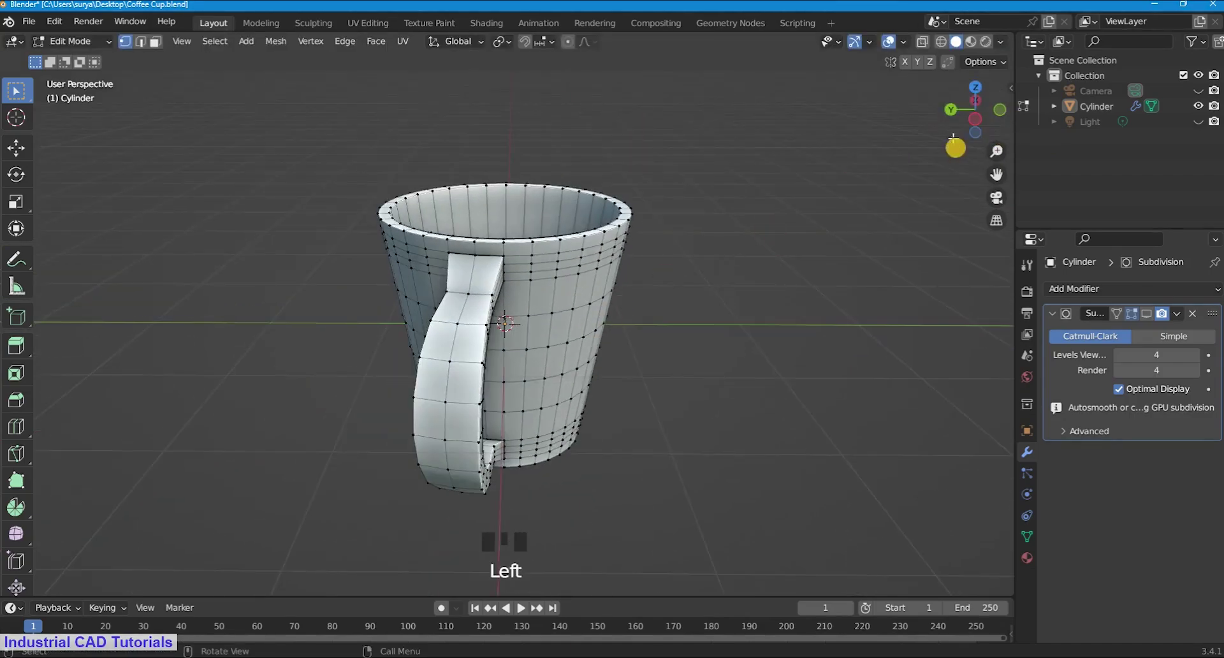
left_click(975, 110)
key("ctrl+r")
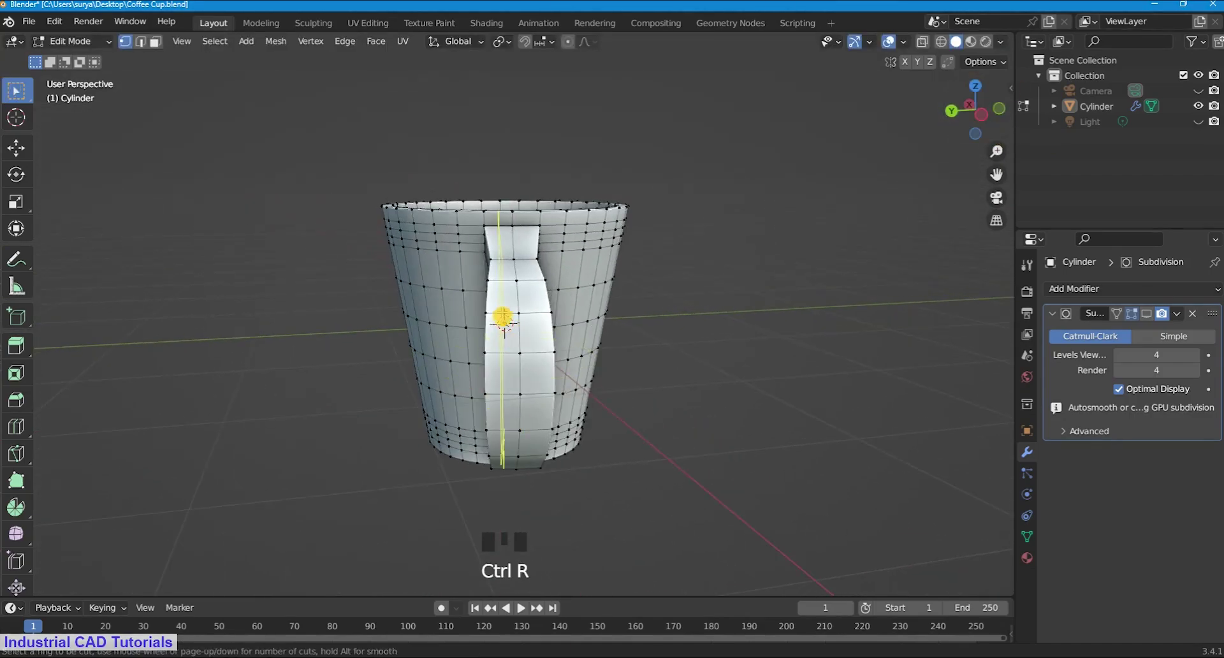
left_click(503, 312)
right_click(705, 235)
left_click(705, 236)
key("ctrl+r")
left_click(534, 312)
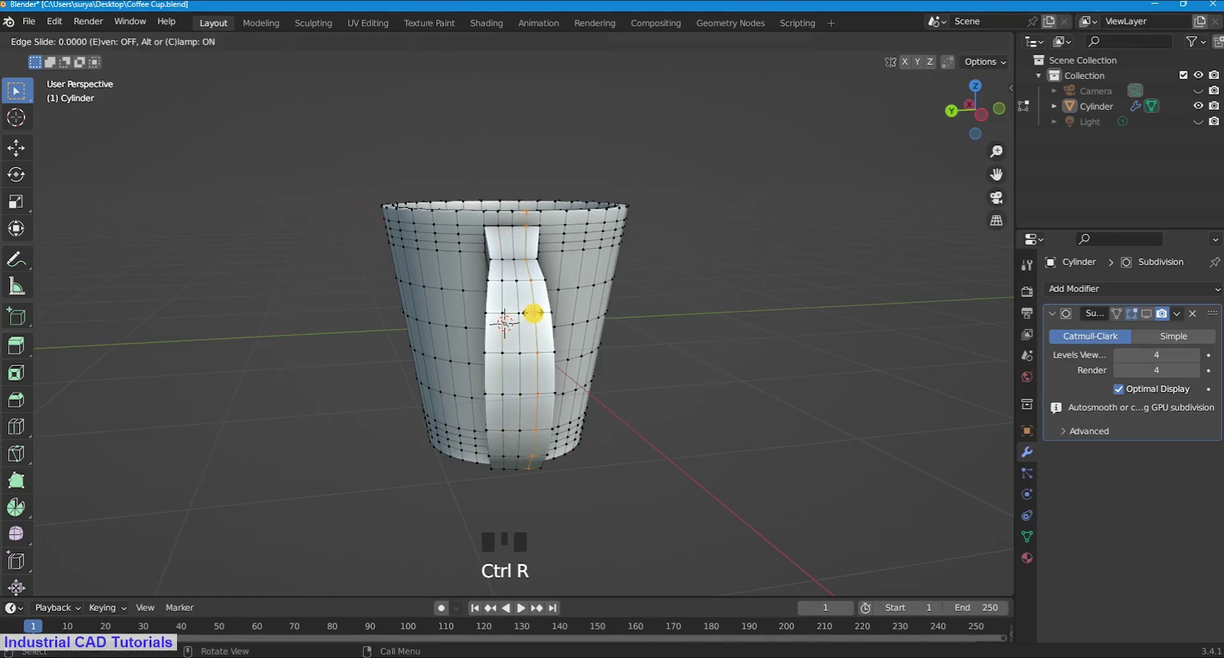
right_click(743, 264)
left_click(745, 264)
Step: Turn on the Subdivision modifier's viewport display and inspect the smoothed cup in Object Mode
left_click(1144, 328)
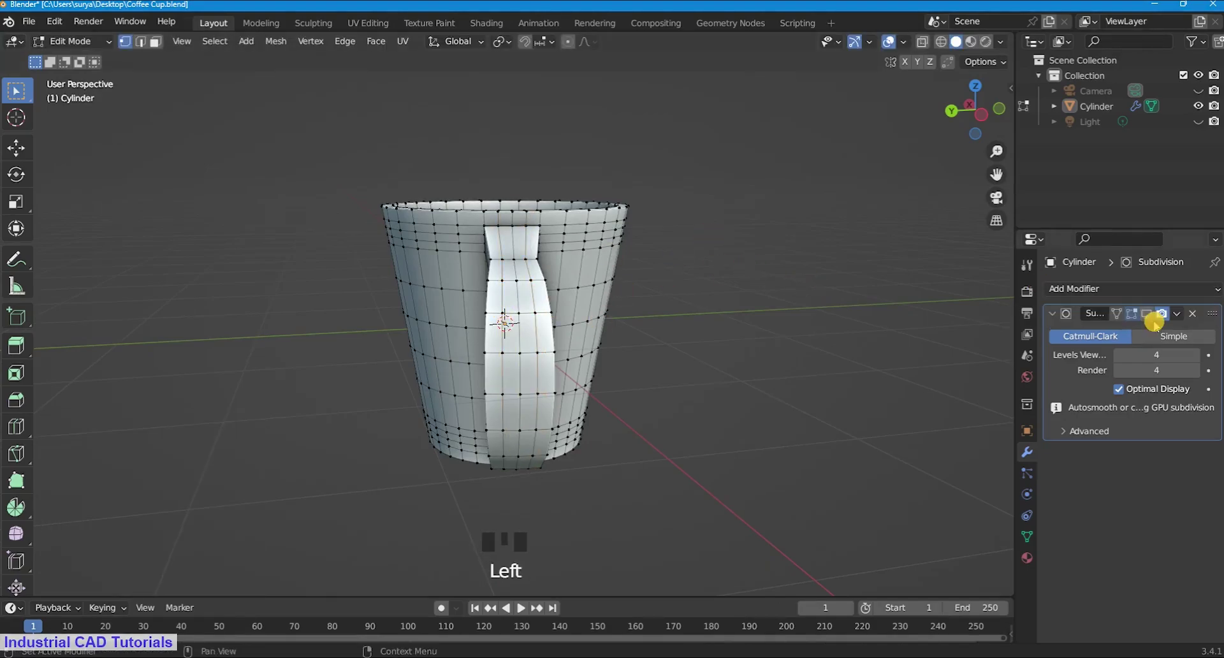
scroll(278, 102, "down", 1)
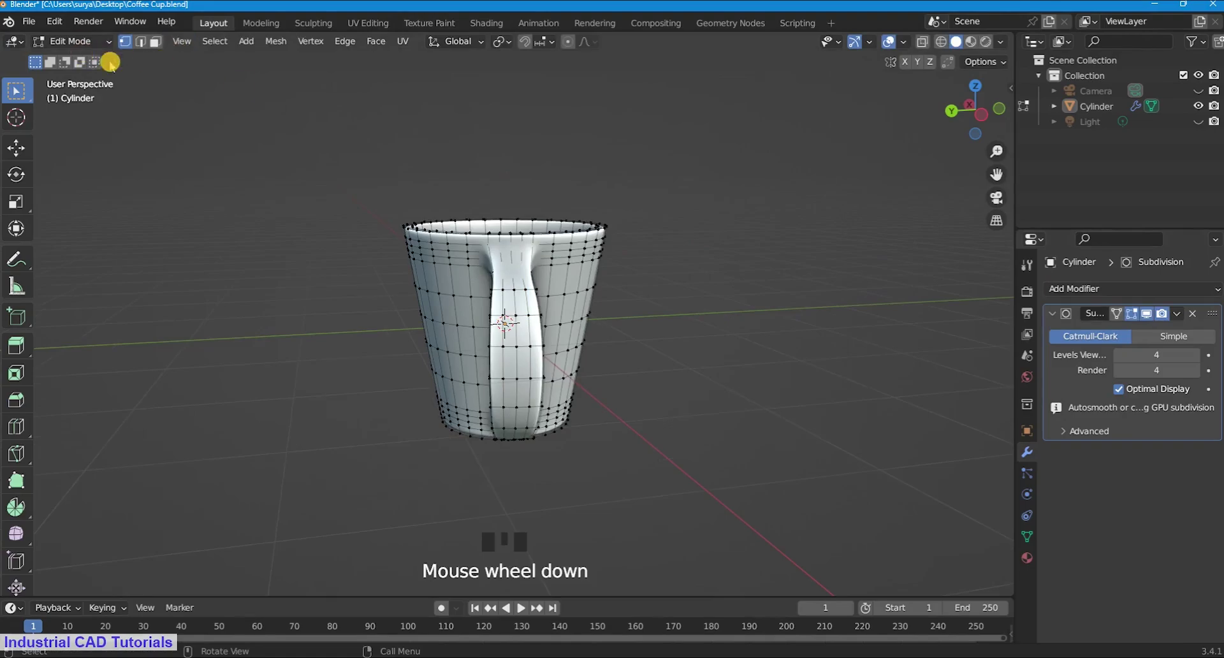
left_click(71, 41)
left_click(96, 54)
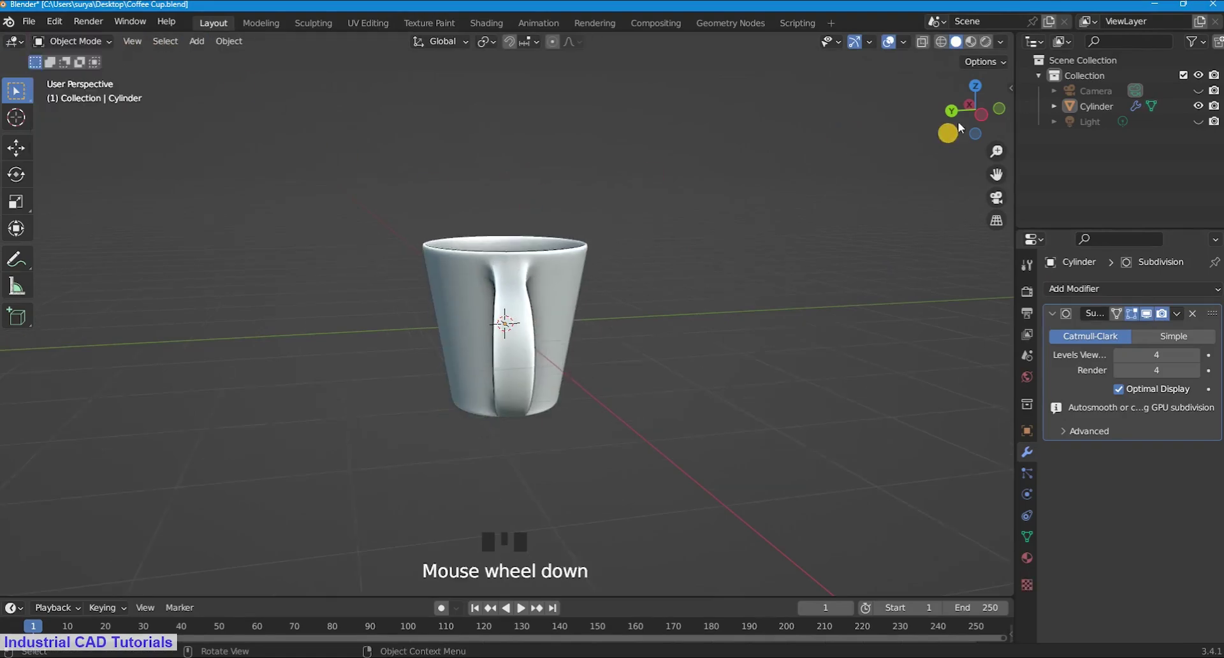
left_click_drag(964, 122, 897, 167)
scroll(973, 116, "up", 2)
scroll(964, 113, "down", 3)
scroll(964, 114, "up", 2)
left_click_drag(963, 114, 897, 104)
Step: Return to Edit Mode and examine the handle's mesh from the front and in profile
left_click(79, 42)
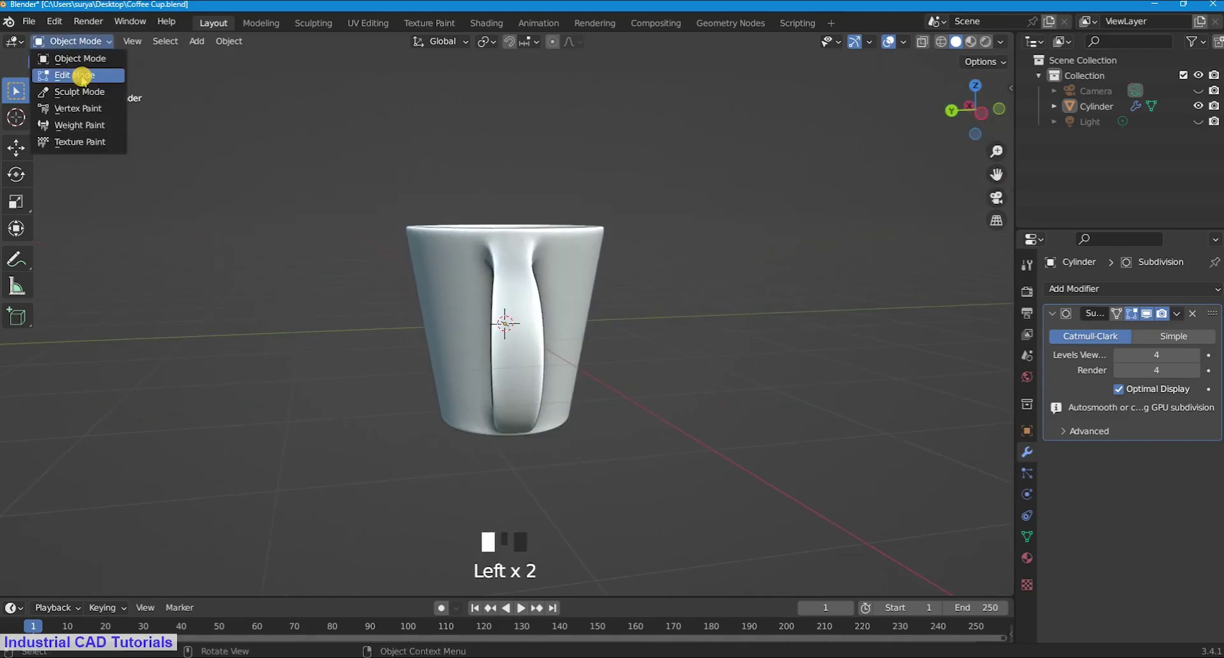
scroll(666, 350, "down", 2)
scroll(666, 349, "up", 1)
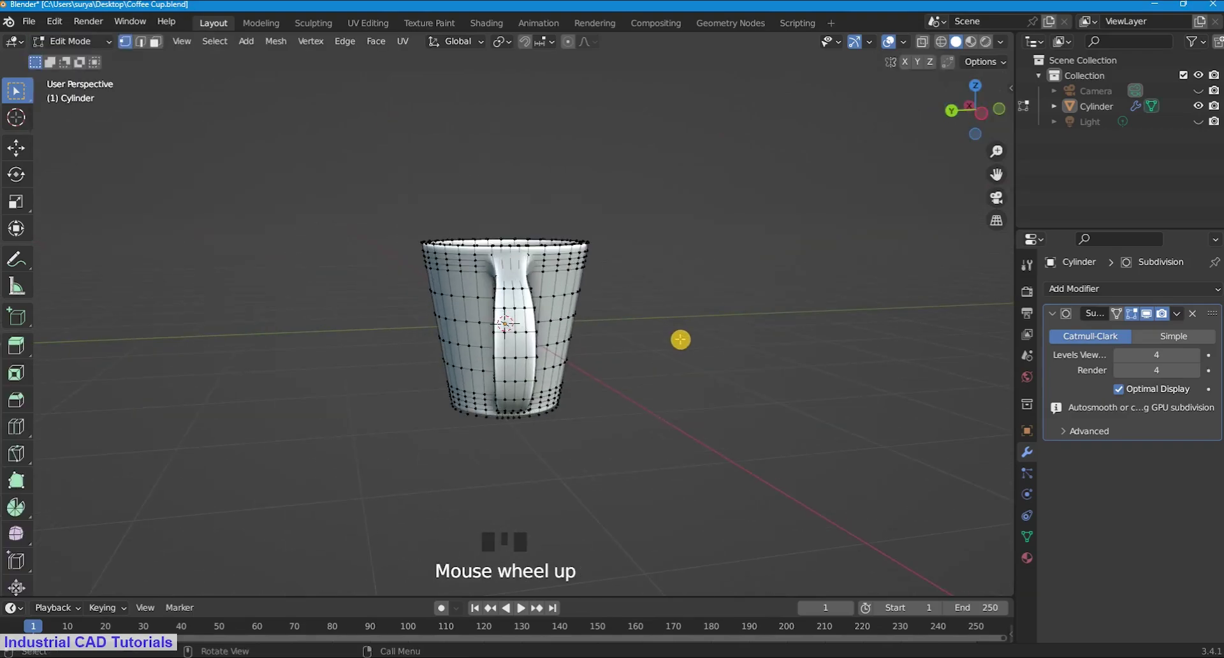
key("KP_7")
key("KP_1")
key("KP_2")
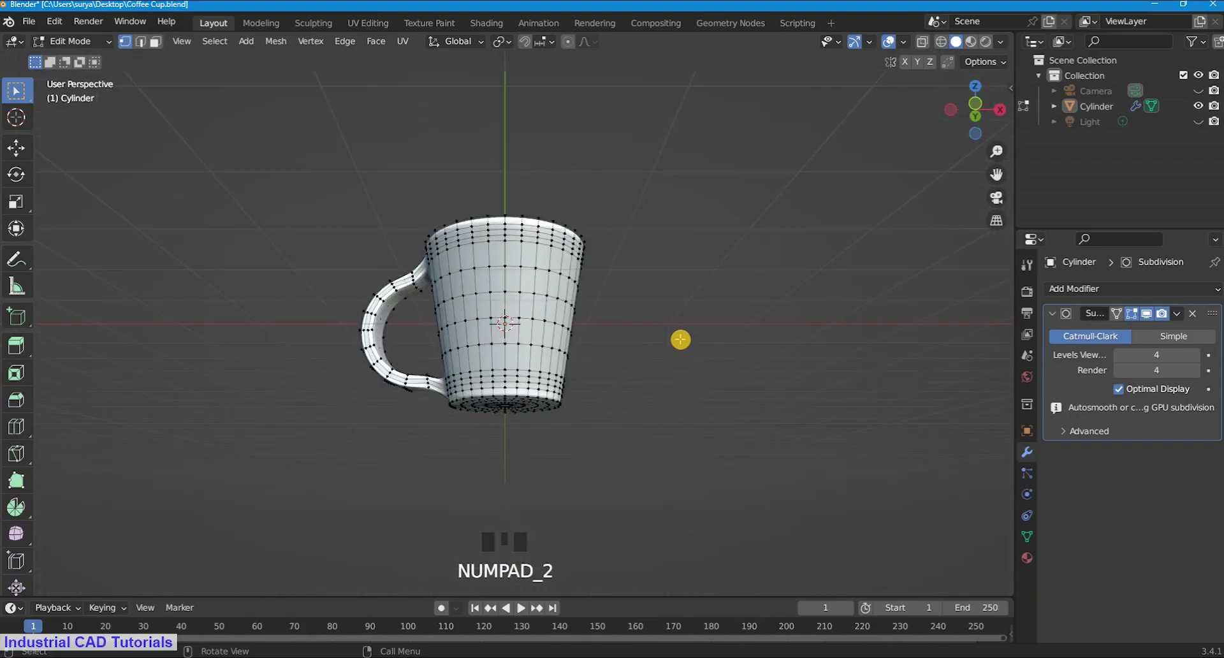
key("KP_7")
key("KP_1")
scroll(328, 440, "up", 1)
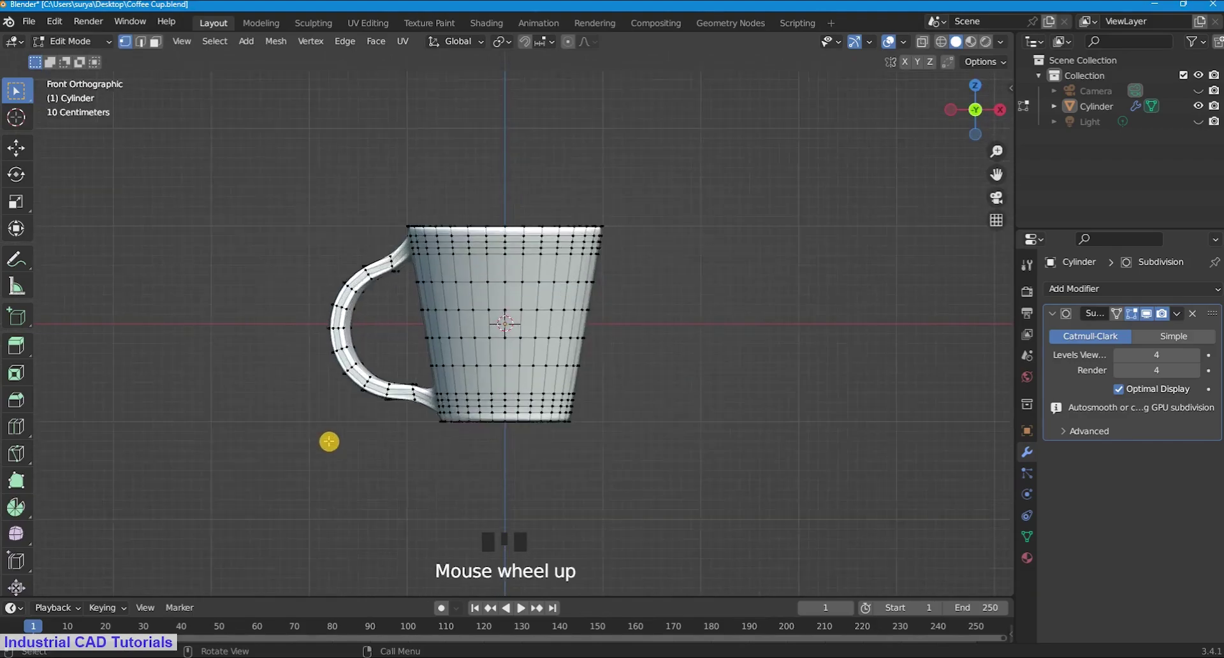
scroll(327, 440, "up", 1)
mouse_move(979, 109)
left_mouse_down()
mouse_move(176, 134)
mouse_move(966, 115)
left_mouse_up()
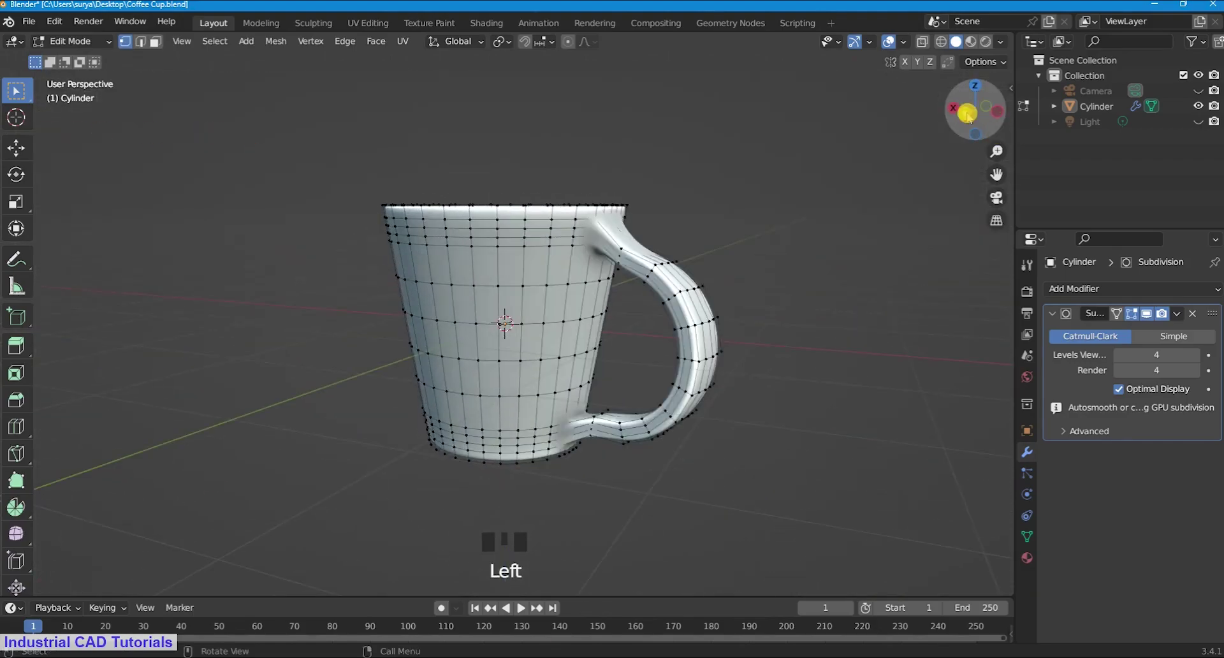
Step: In wireframe shading, box-select the handle's curved section and scale it along Y to about 0.588
key("z")
left_click(851, 146)
left_click_drag(777, 460, 638, 256, "shift")
left_click_drag(775, 492, 636, 371, "shift")
left_click_drag(726, 470, 643, 250, "shift")
left_click_drag(967, 104, 882, 93)
key("s")
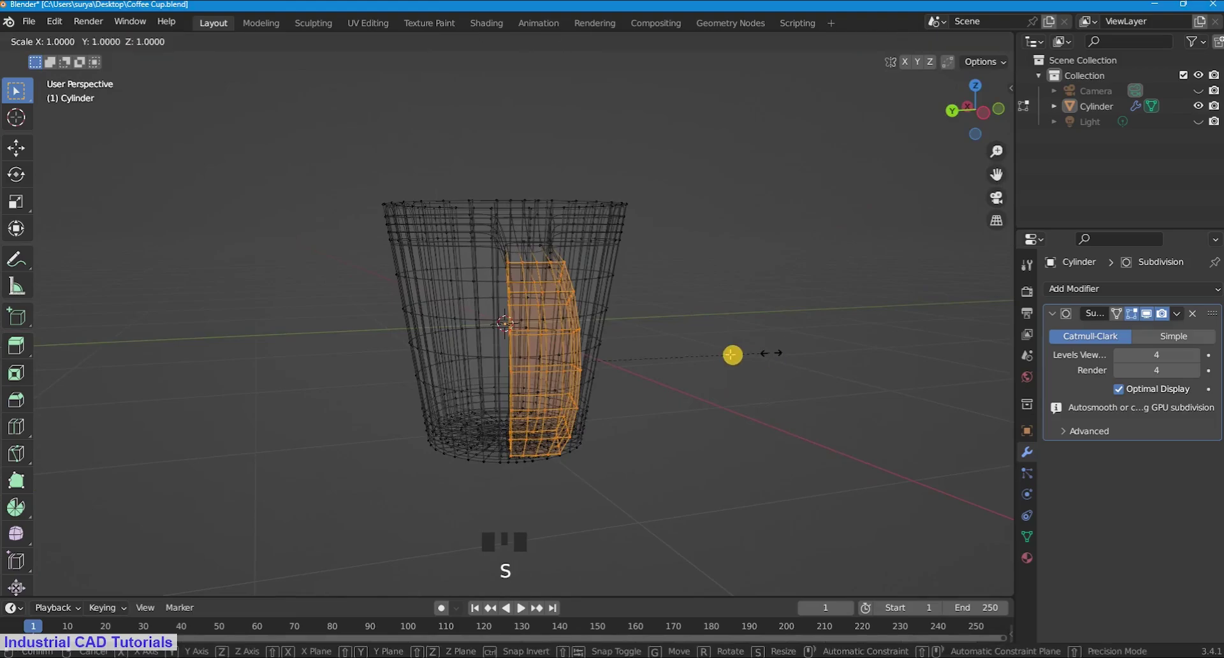
key("y")
left_click(675, 364)
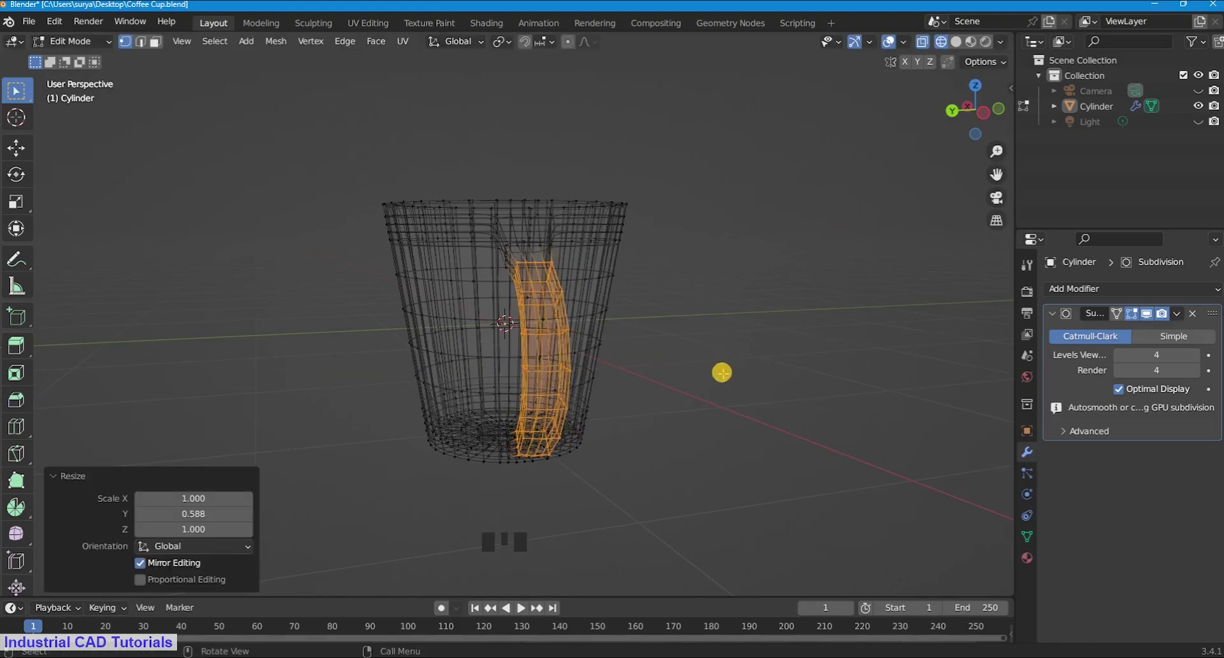
Step: Return to solid shading and Object Mode, and save Coffee Cup.blend
key("z")
left_click(824, 378)
mouse_move(966, 105)
left_mouse_down()
mouse_move(73, 118)
mouse_move(1012, 118)
mouse_move(971, 114)
left_mouse_up()
left_click(70, 40)
left_click(80, 59)
scroll(975, 128, "up", 2)
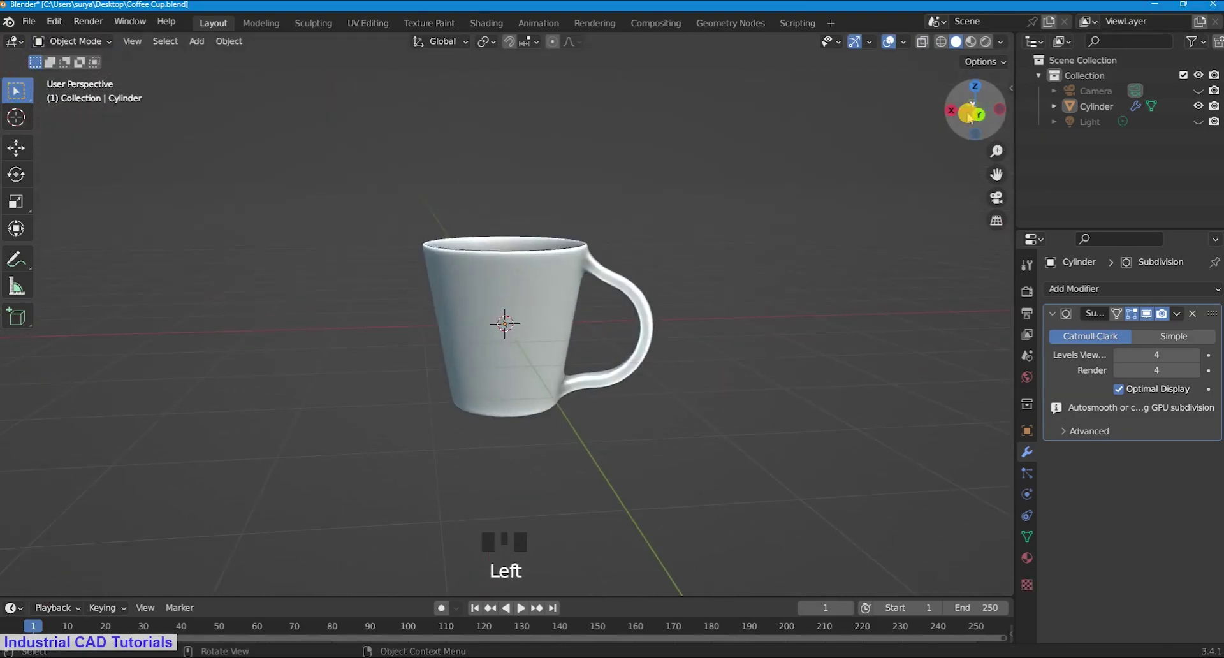
left_click(25, 21)
left_click(58, 121)
Step: Apply Shade Smooth to the cup, inspect it from several angles, and save the file again
scroll(633, 275, "up", 2)
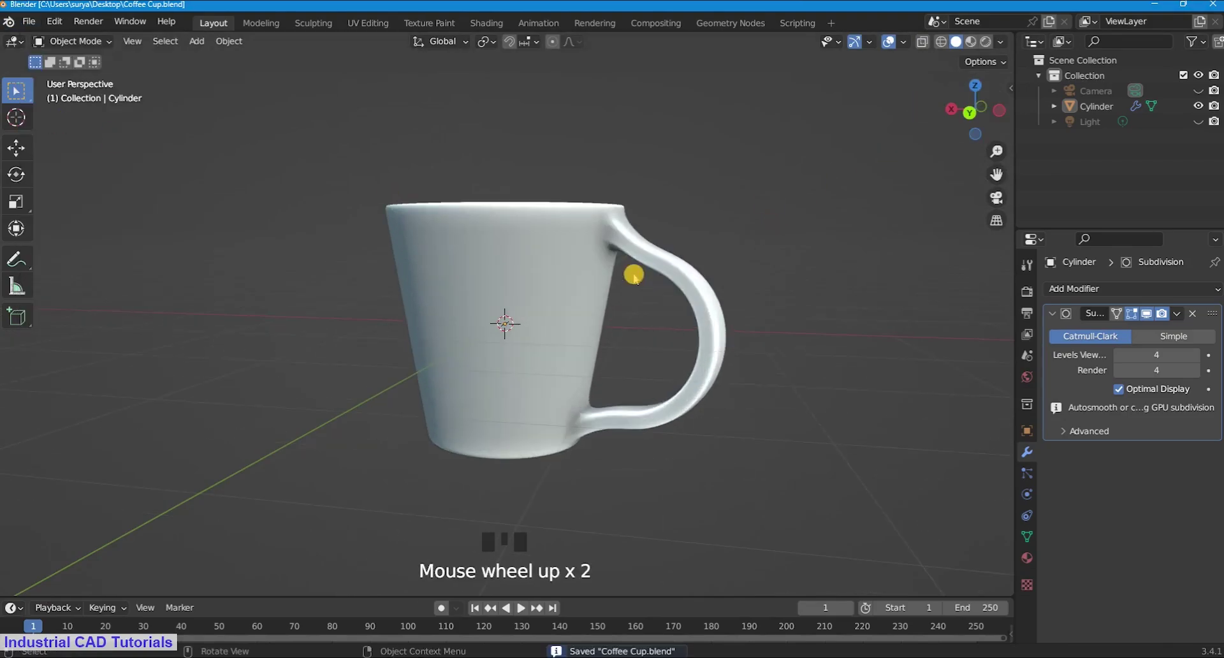
left_click_drag(983, 112, 885, 157)
scroll(978, 109, "up", 2)
left_click(647, 196)
right_click(644, 187)
left_click(644, 186)
left_click(790, 152)
scroll(841, 140, "down", 2)
scroll(959, 113, "up", 2)
scroll(854, 151, "down", 4)
key("ctrl+s")
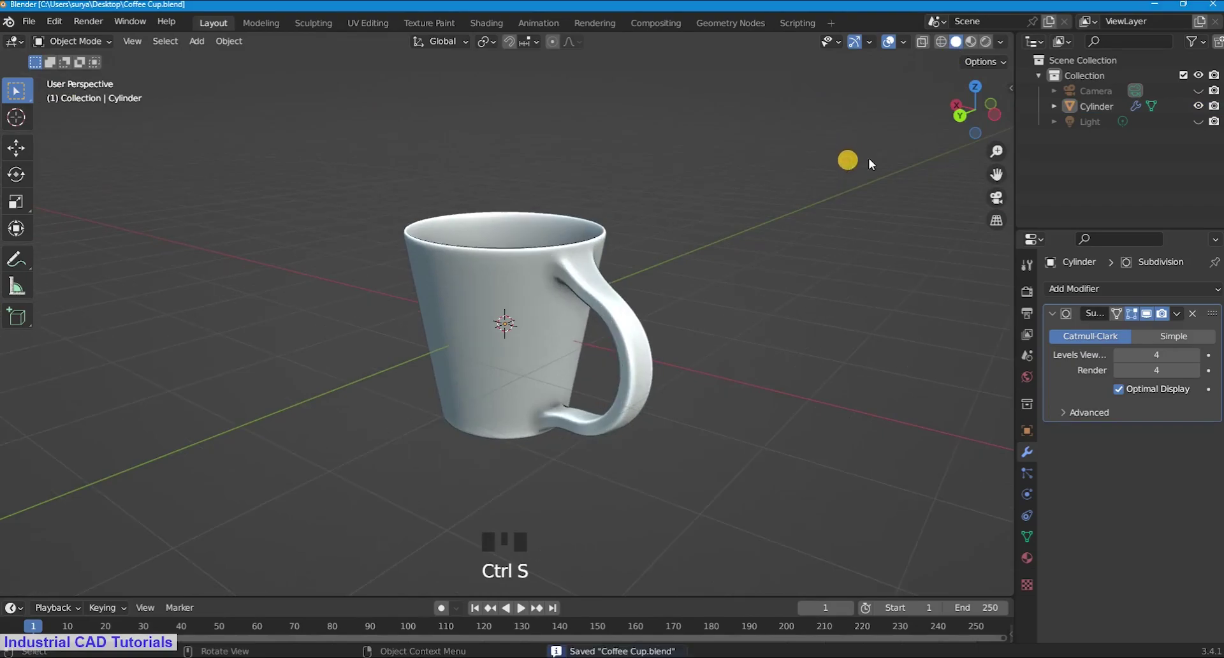
Step: In the UV Editing workspace, unwrap the whole cup with Smart UV Project, using island margin 0.1 and area weight 0
scroll(848, 156, "up", 2)
left_click_drag(961, 115, 738, 215)
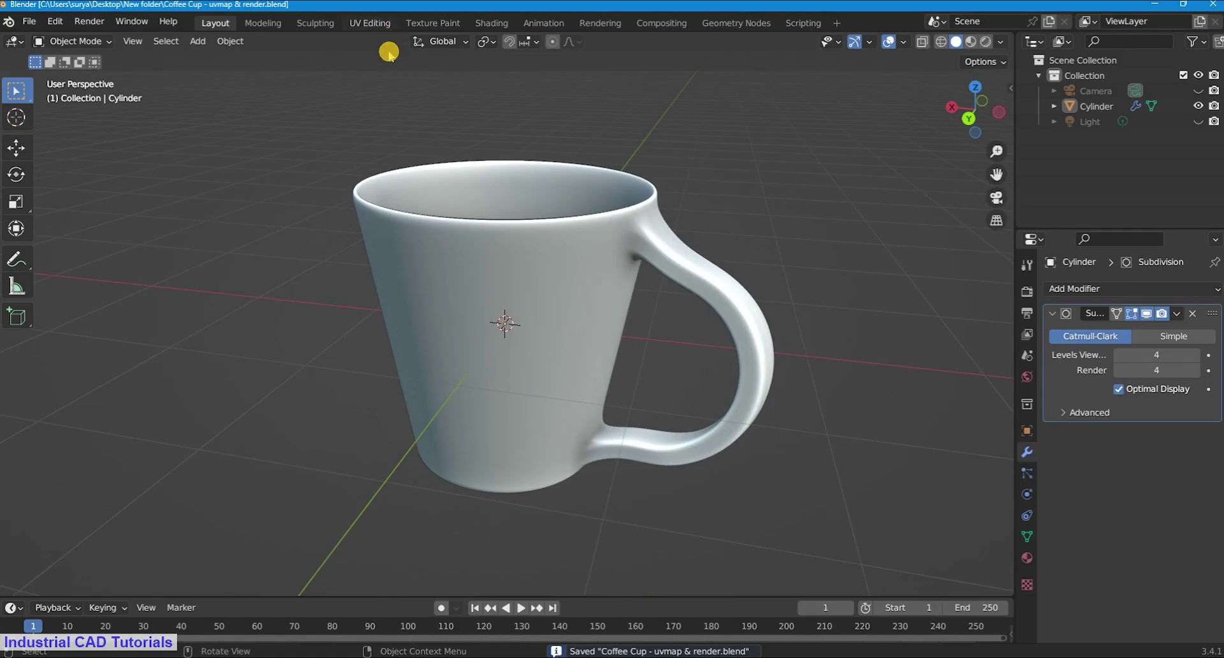
left_click(370, 23)
scroll(787, 357, "up", 5)
key("a")
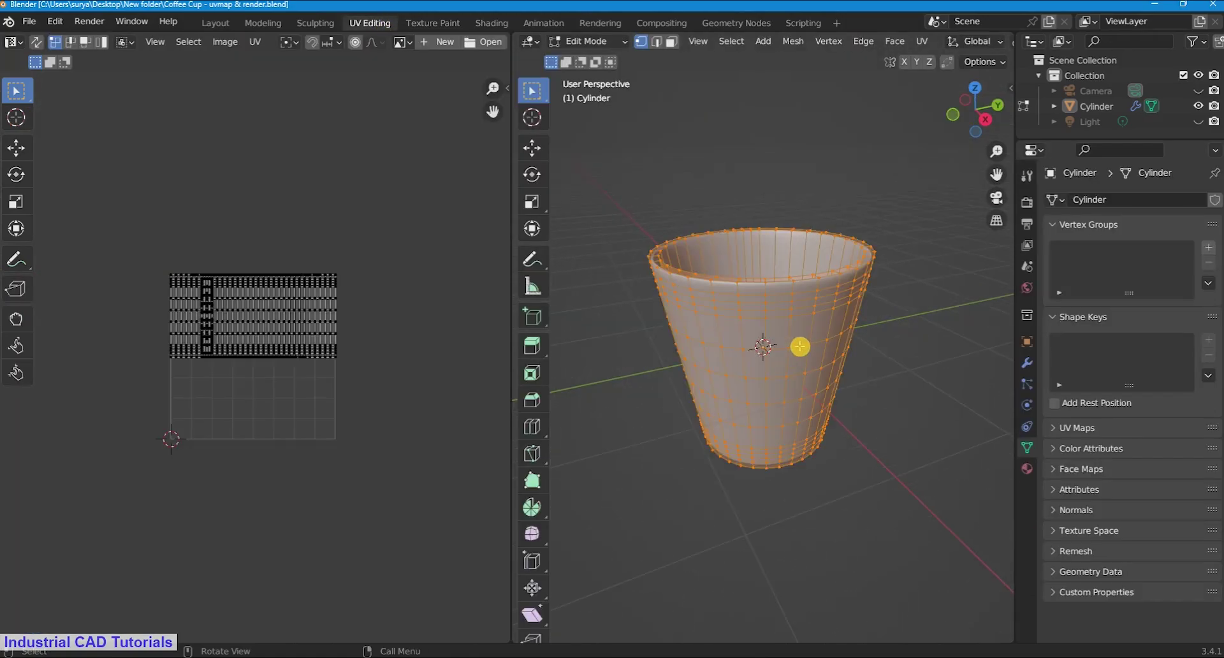
key("u")
left_click(771, 193)
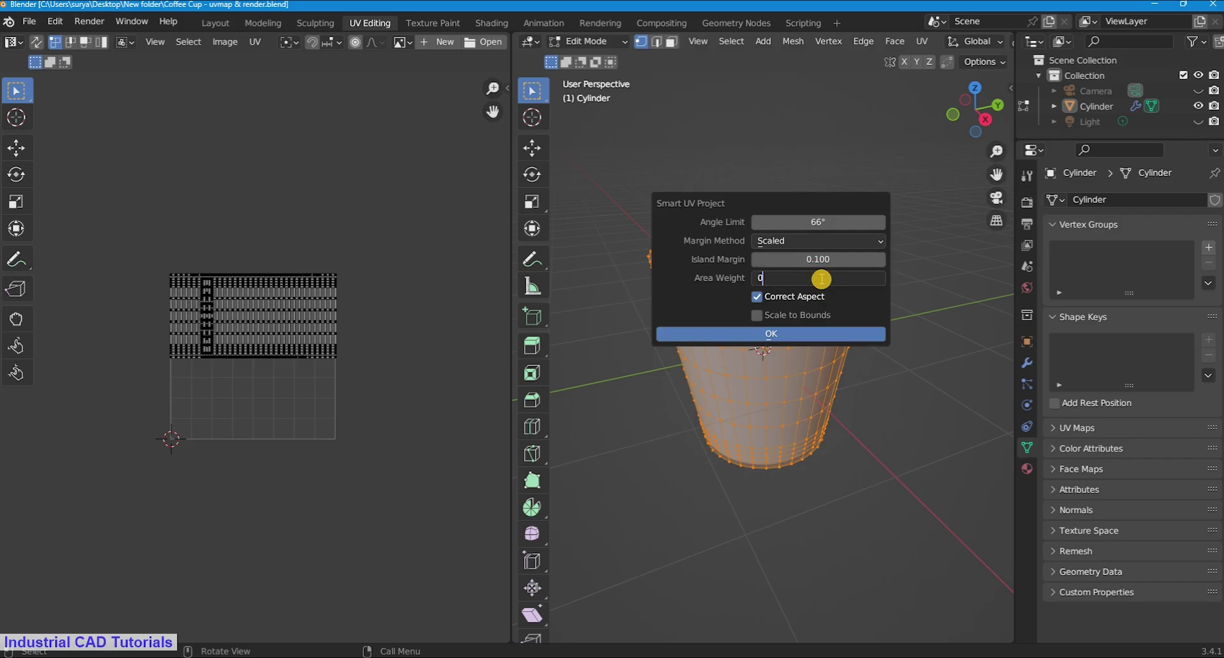
key("Return")
left_click(783, 332)
Step: Examine the cup's unwrapped UV islands by selecting the whole mesh, and leave the mesh deselected
left_click(730, 326)
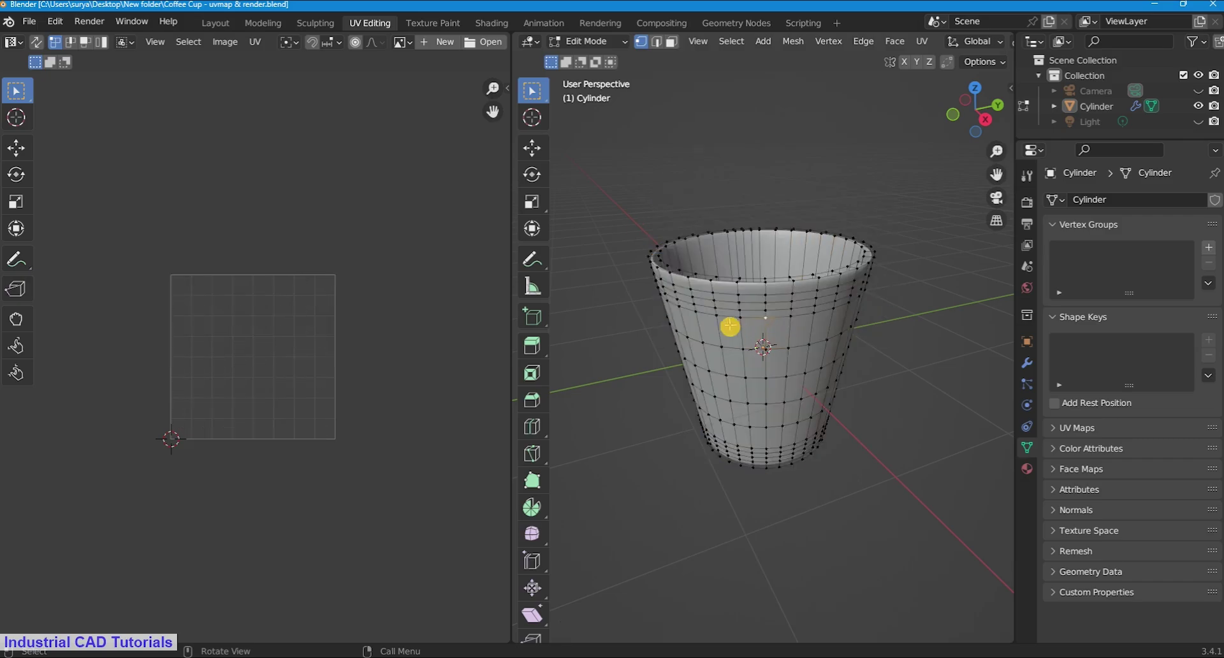
key("a")
left_click(800, 138)
scroll(797, 158, "up", 2)
key("a")
key("a")
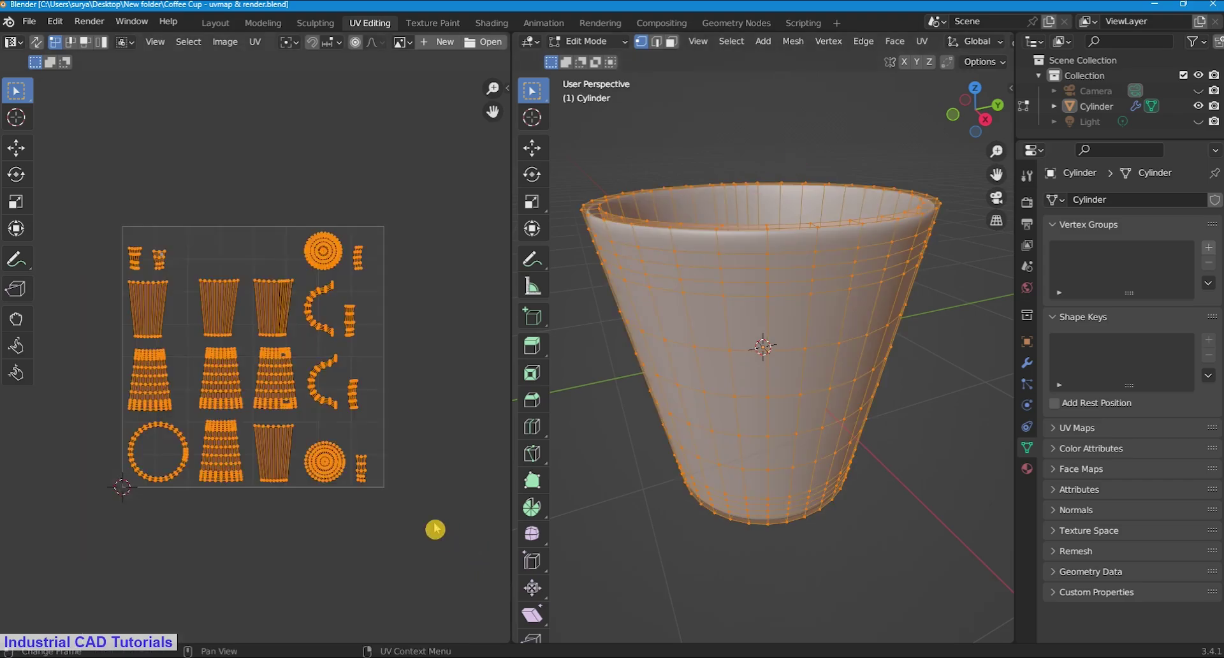
scroll(453, 508, "up", 1)
left_click(967, 418)
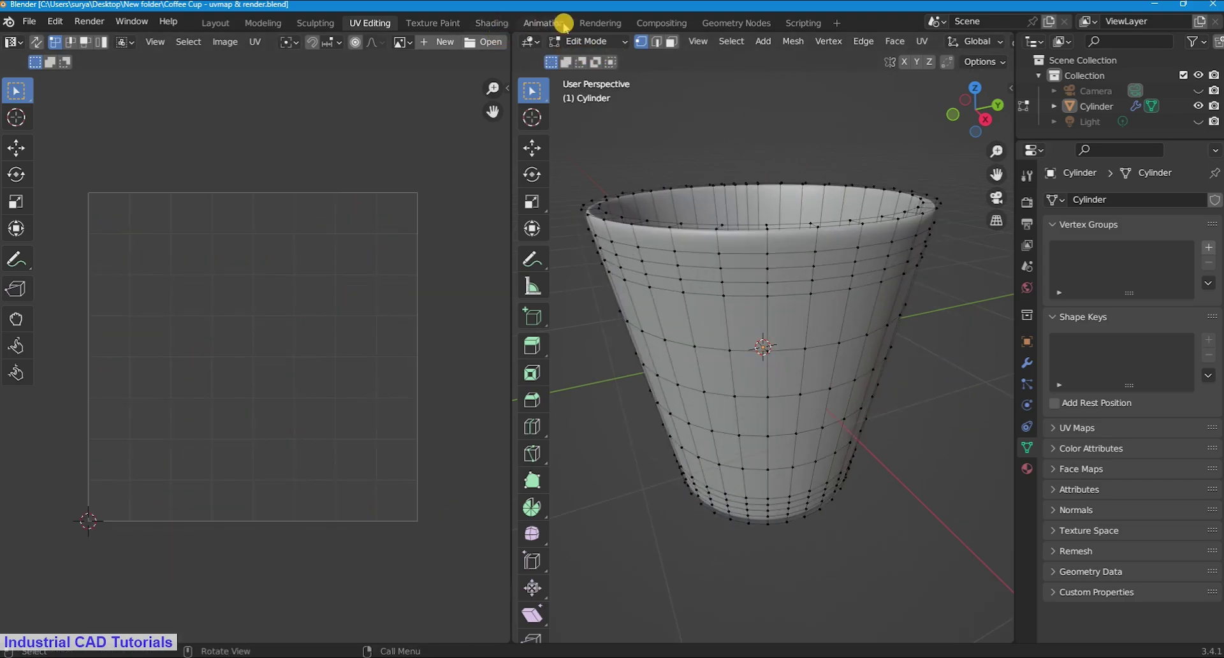
Step: Return to the Layout workspace and save the UV map and render file of the cup
left_click(212, 23)
scroll(681, 249, "down", 3)
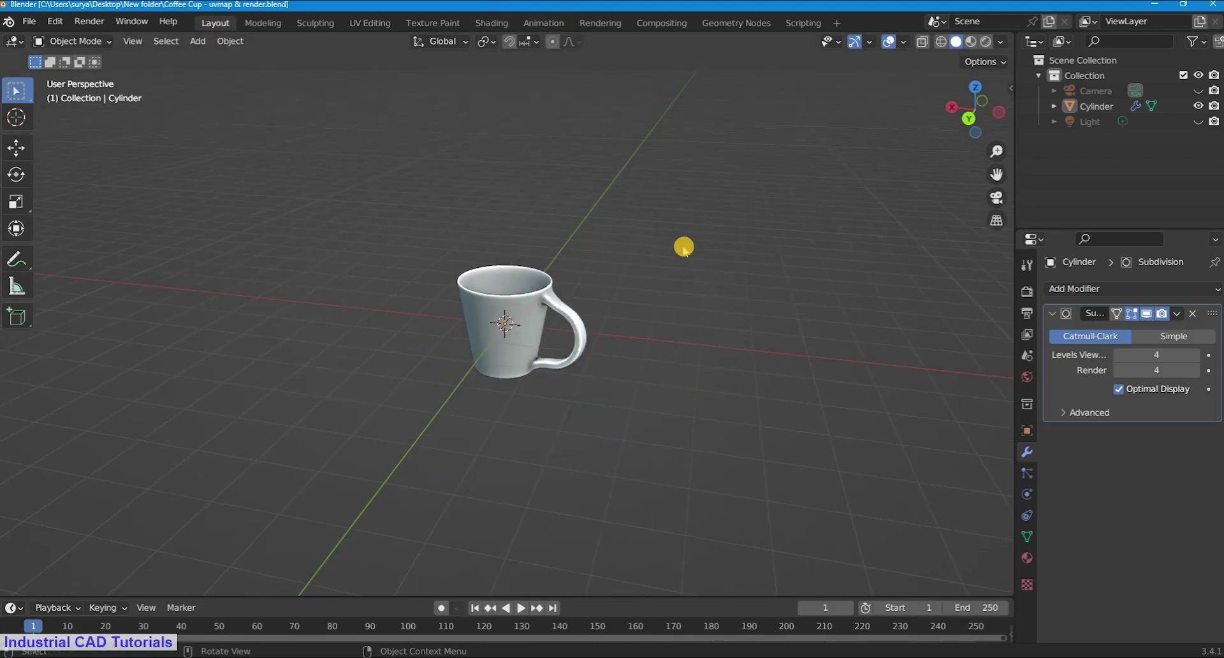
scroll(680, 248, "up", 2)
key("ctrl+s")
scroll(680, 249, "down", 1)
scroll(680, 250, "up", 1)
Step: Add a mesh plane, lower it along Z to the cup's base, and scale it to about 4.89
key("shift+a")
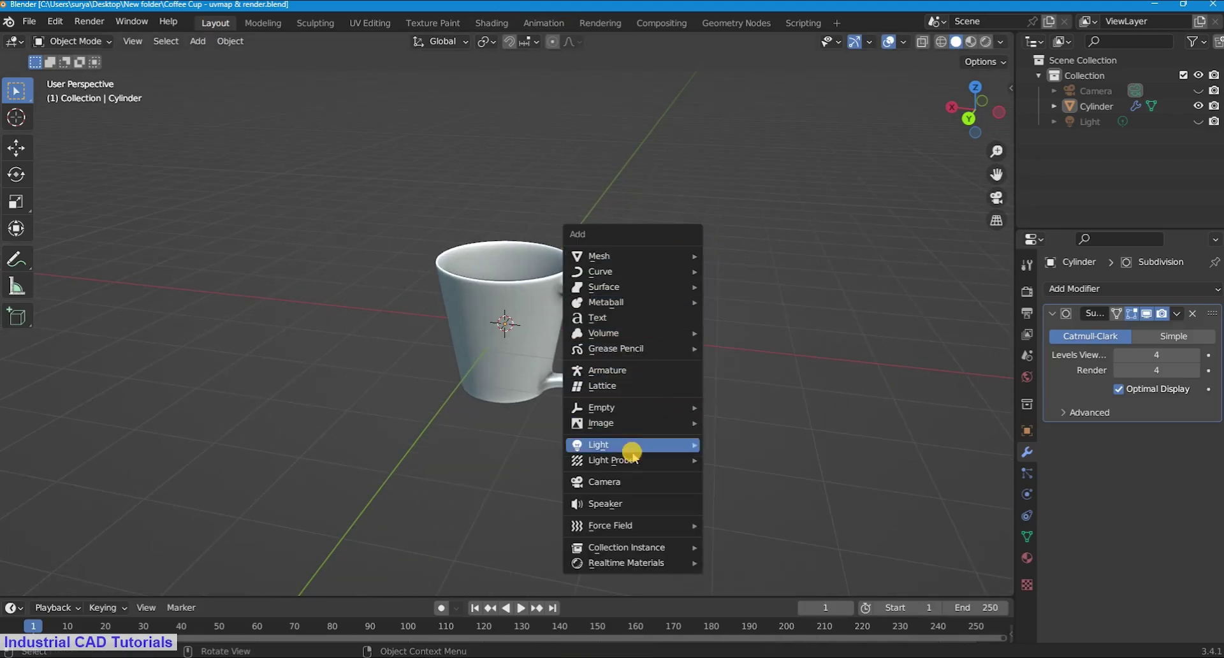
mouse_move(645, 250)
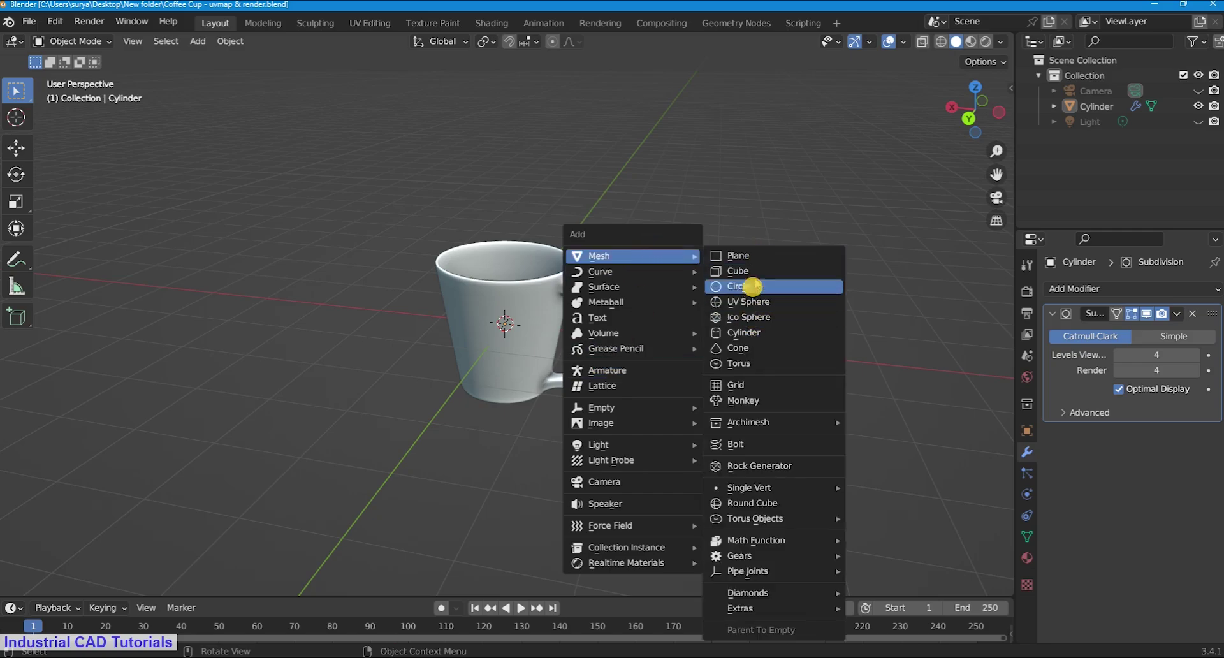
left_click(758, 255)
key("g")
key("z")
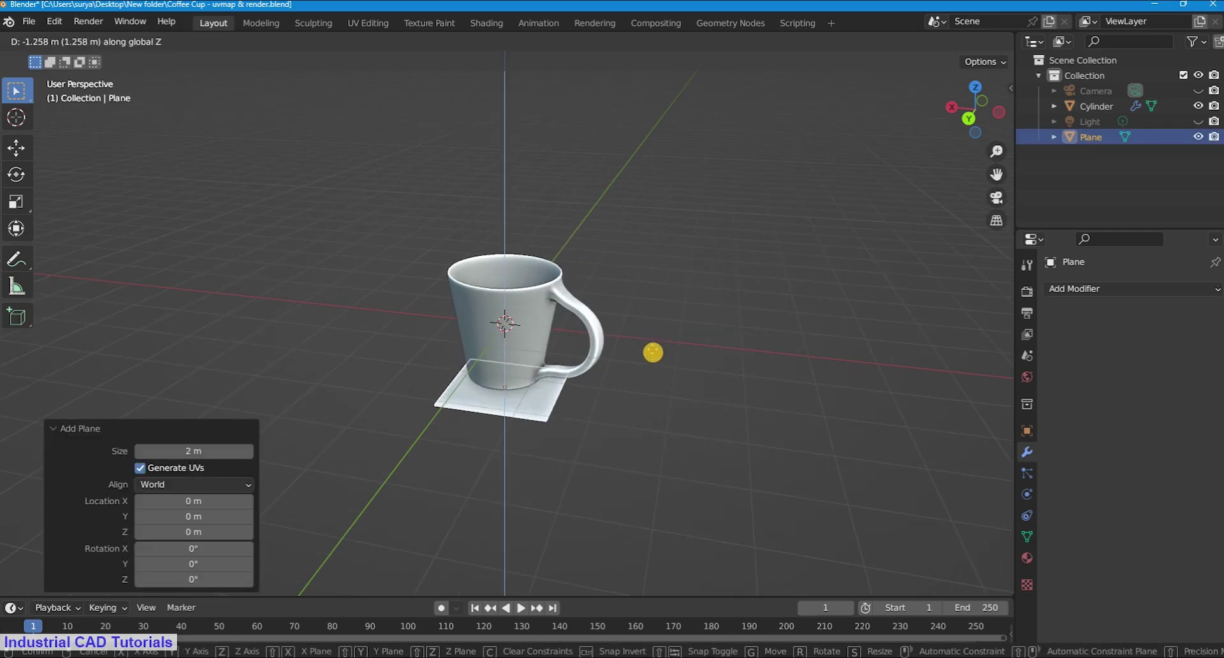
left_click(652, 348)
key("s")
left_click(224, 465)
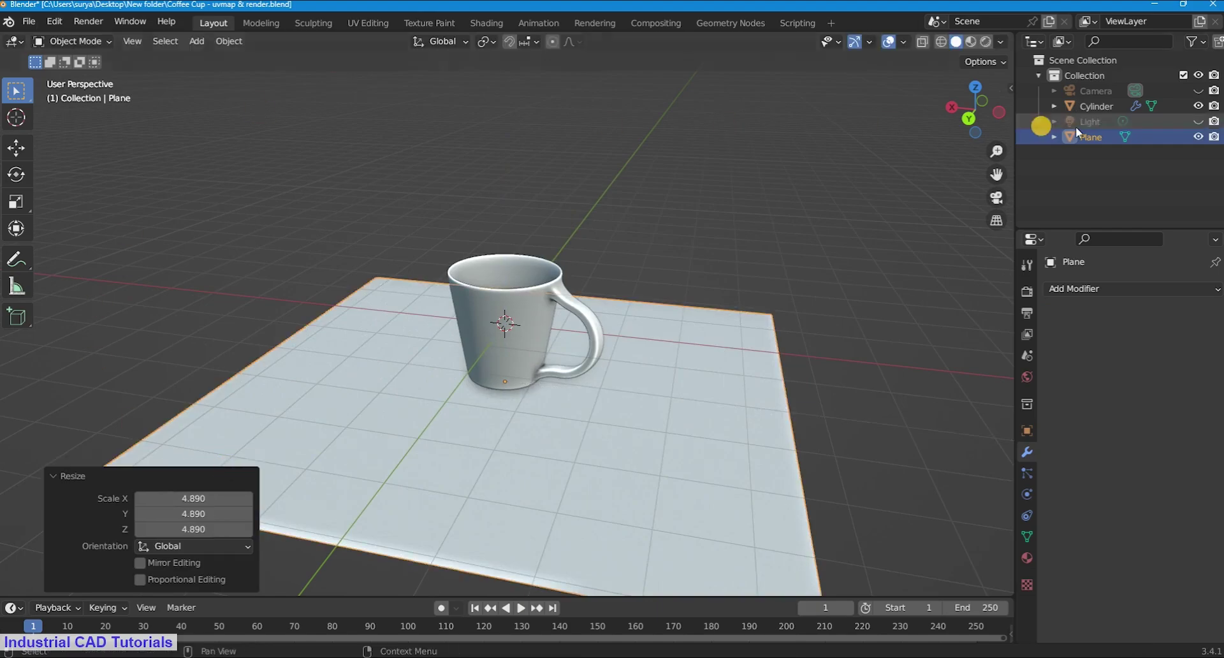
Step: Unhide the light and camera, and view the scene through the camera
left_click(1199, 121)
left_click(1199, 91)
scroll(763, 170, "down", 3)
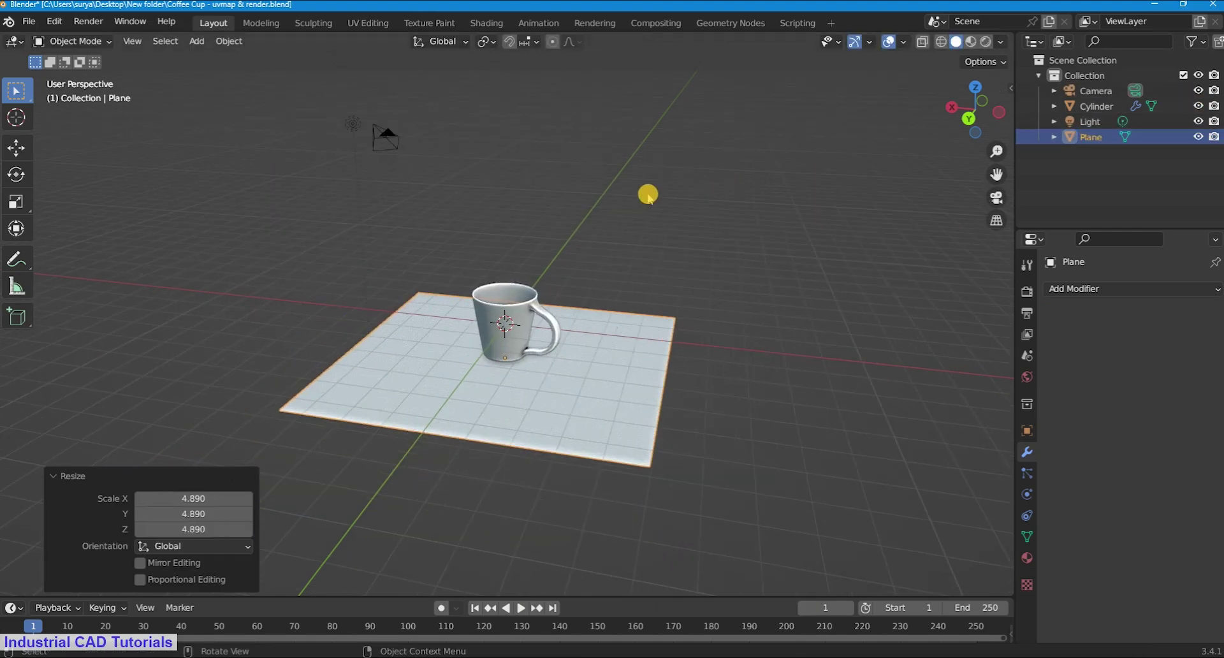
key("KP_0")
Step: Scale the ground plane by a further factor of about 3.711 to fill the camera frame
scroll(641, 417, "down", 3)
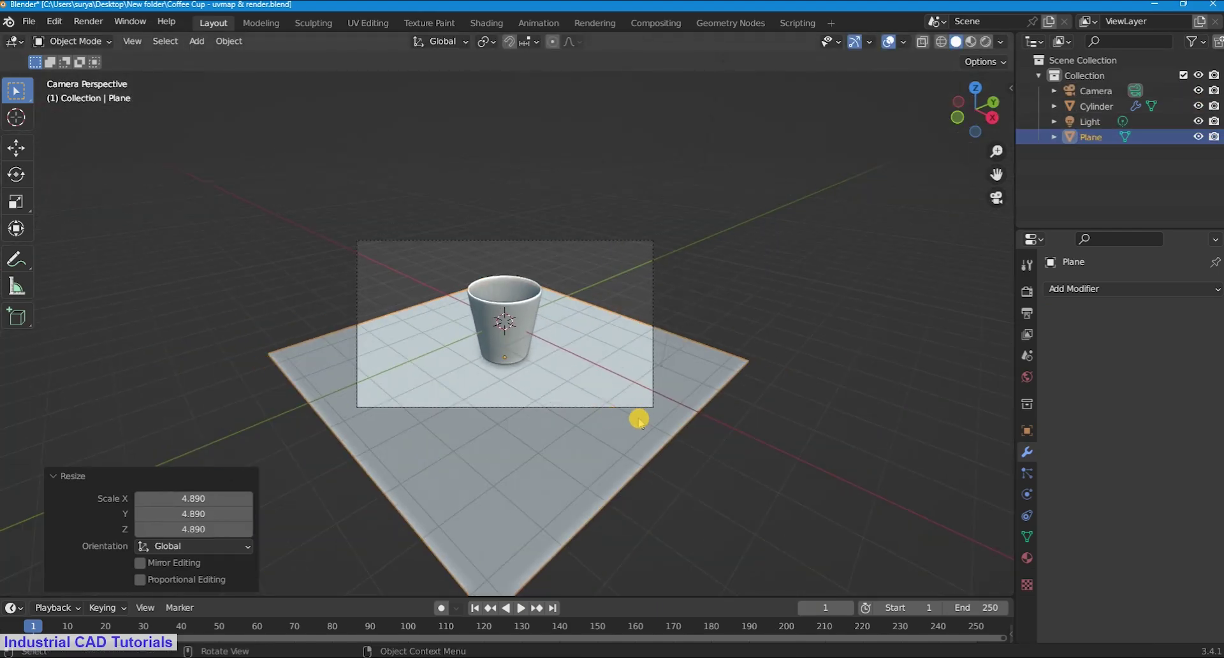
key("s")
left_click(915, 483)
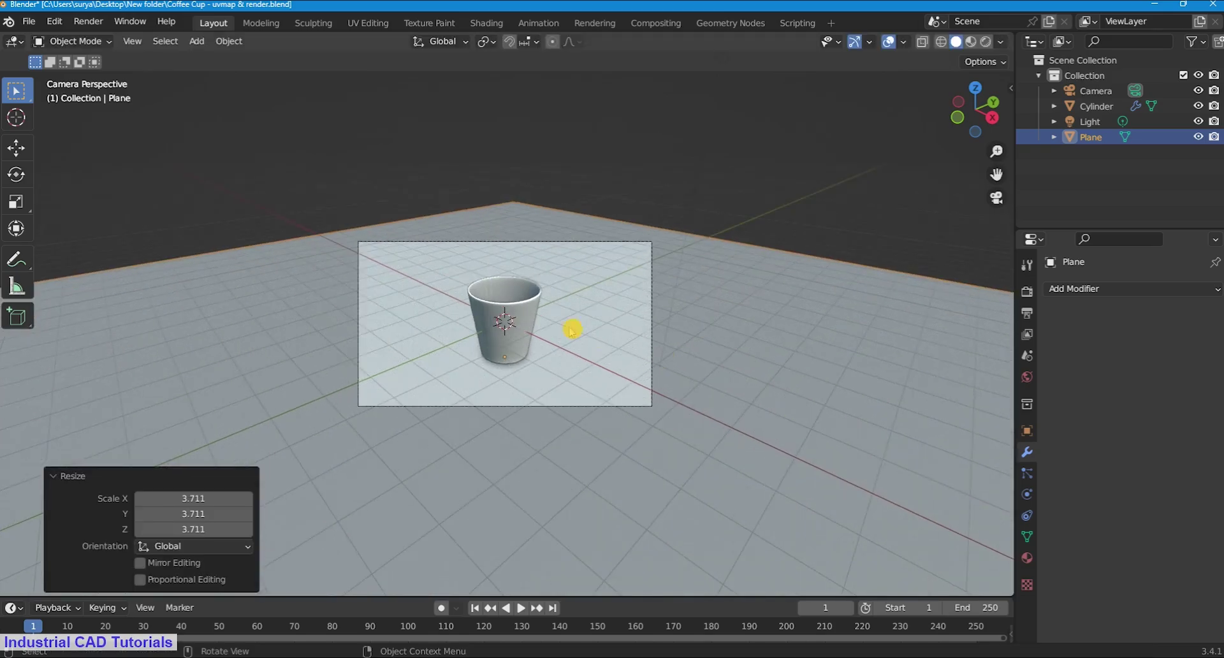
Step: Rotate the cup about -140° around the global Z axis so its handle faces sideways in the camera frame
left_click(526, 316)
scroll(527, 317, "up", 2)
key("r")
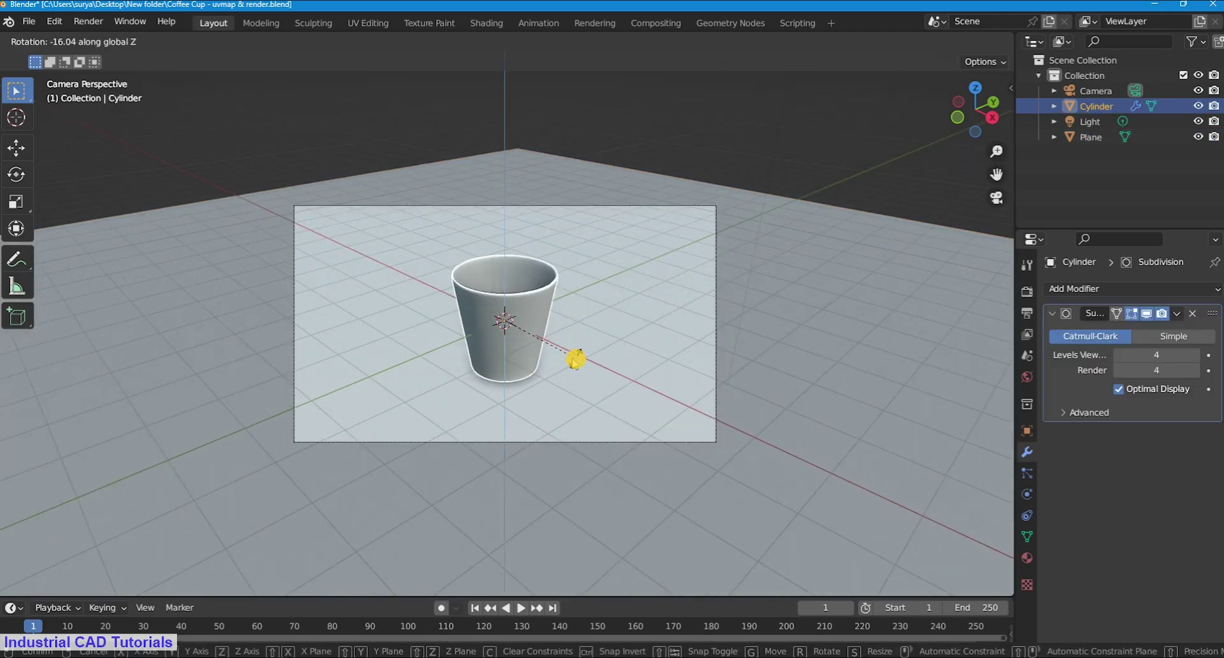
left_click(449, 350)
scroll(648, 248, "up", 2)
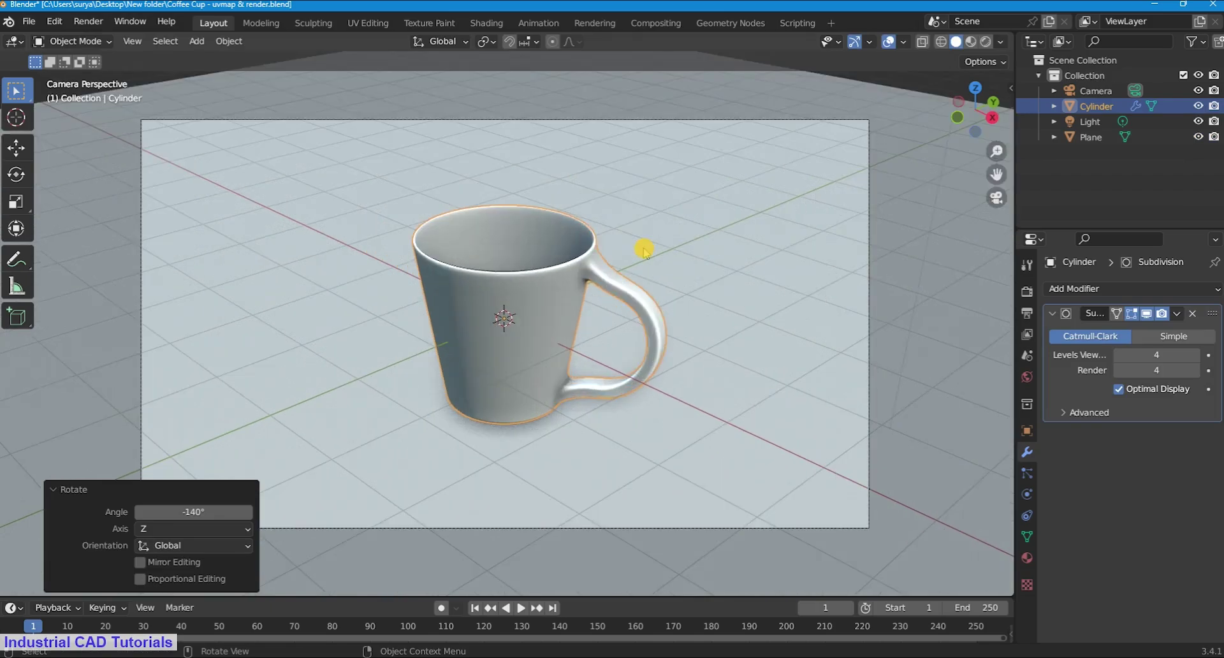
scroll(648, 249, "down", 2)
left_click(720, 134)
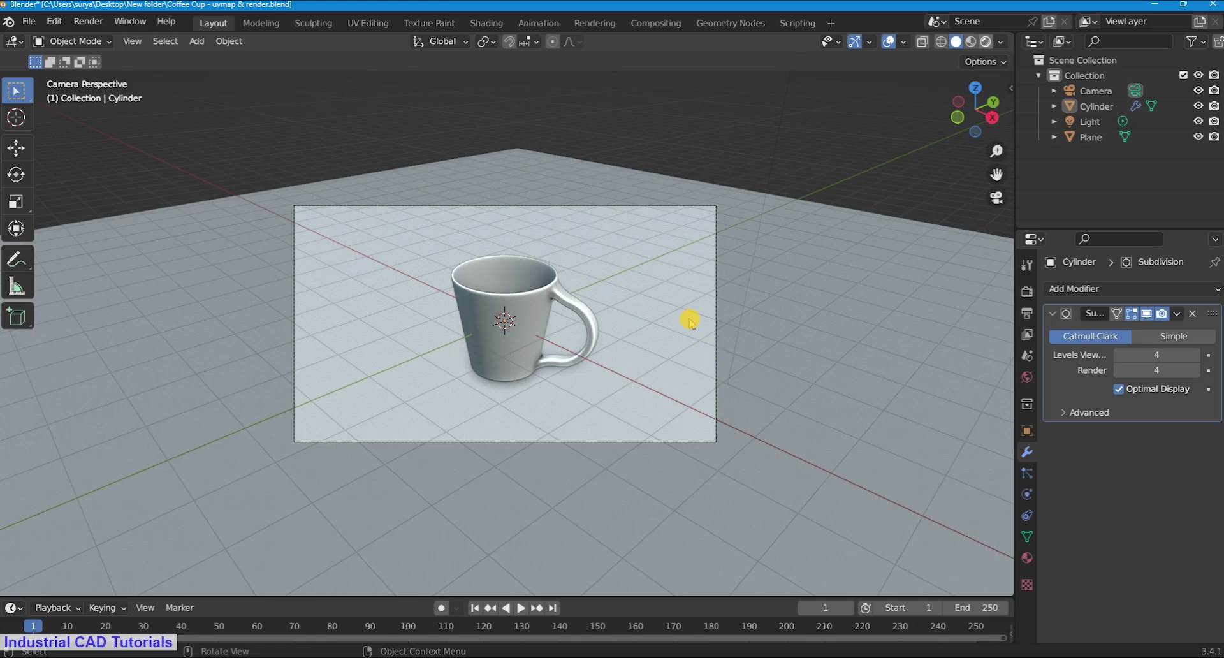
Step: Switch the viewport to rendered shading and save the file
key("z")
key("8")
key("ctrl+s")
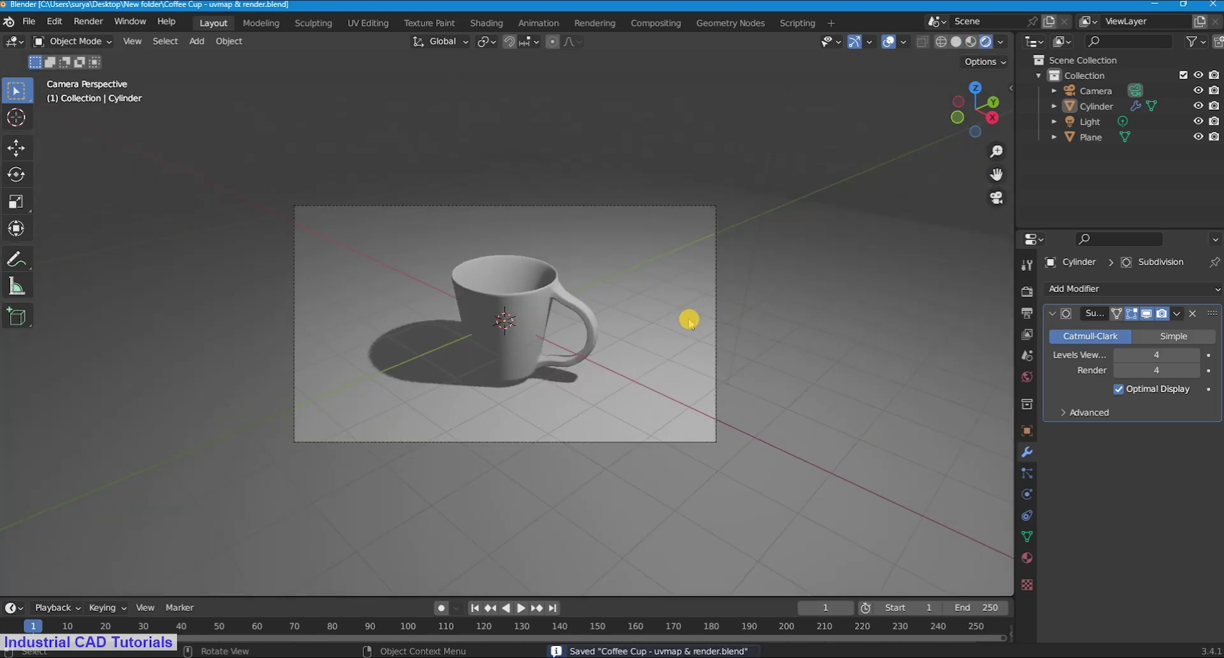
Step: Move the ground plane by about 0.102 m in X, 0.185 m in Y and 0.106 m in Z
scroll(853, 364, "up", 1)
left_click(853, 362)
key("g")
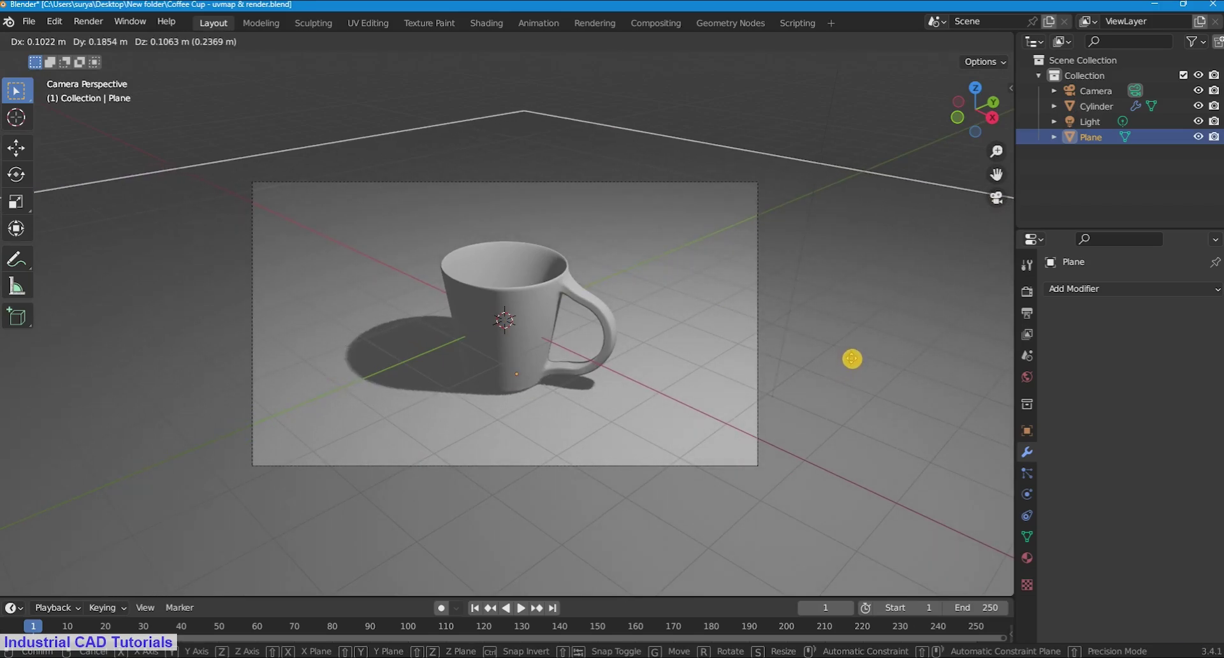
left_click(852, 359)
scroll(852, 359, "down", 2)
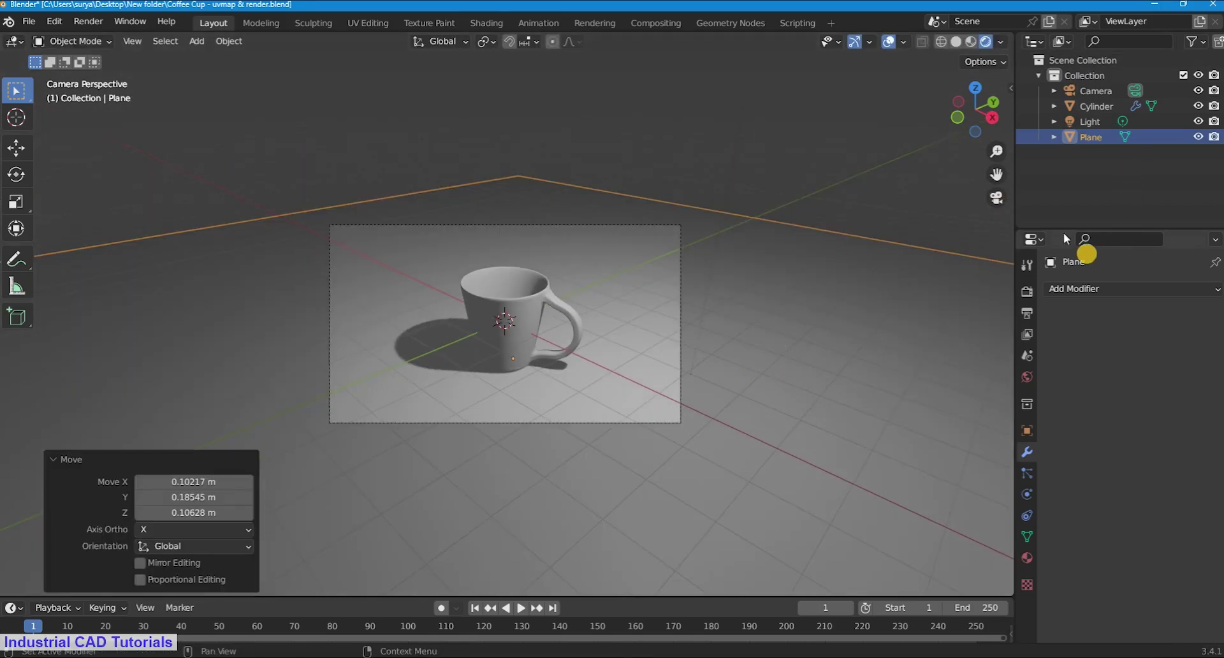
Step: Deselect the plane and examine the rendered cup and its shadow within the camera frame
left_click(1048, 188)
scroll(556, 303, "up", 3)
scroll(557, 303, "down", 3)
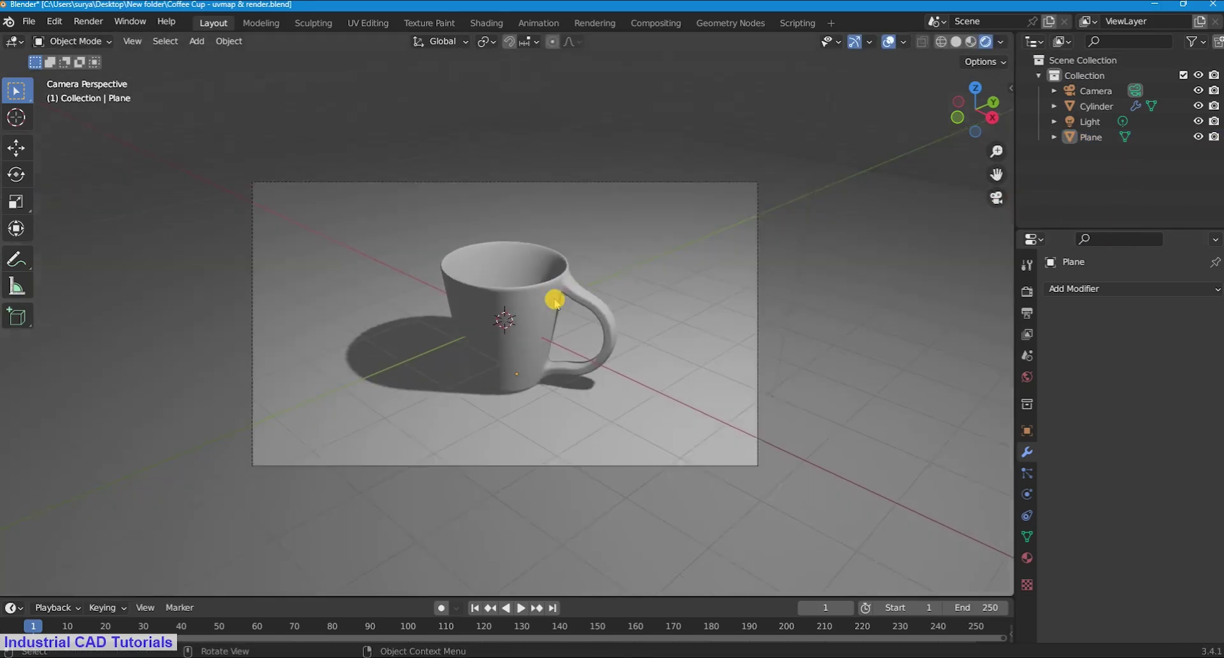
scroll(557, 303, "up", 2)
scroll(557, 302, "up", 3)
scroll(556, 303, "down", 5)
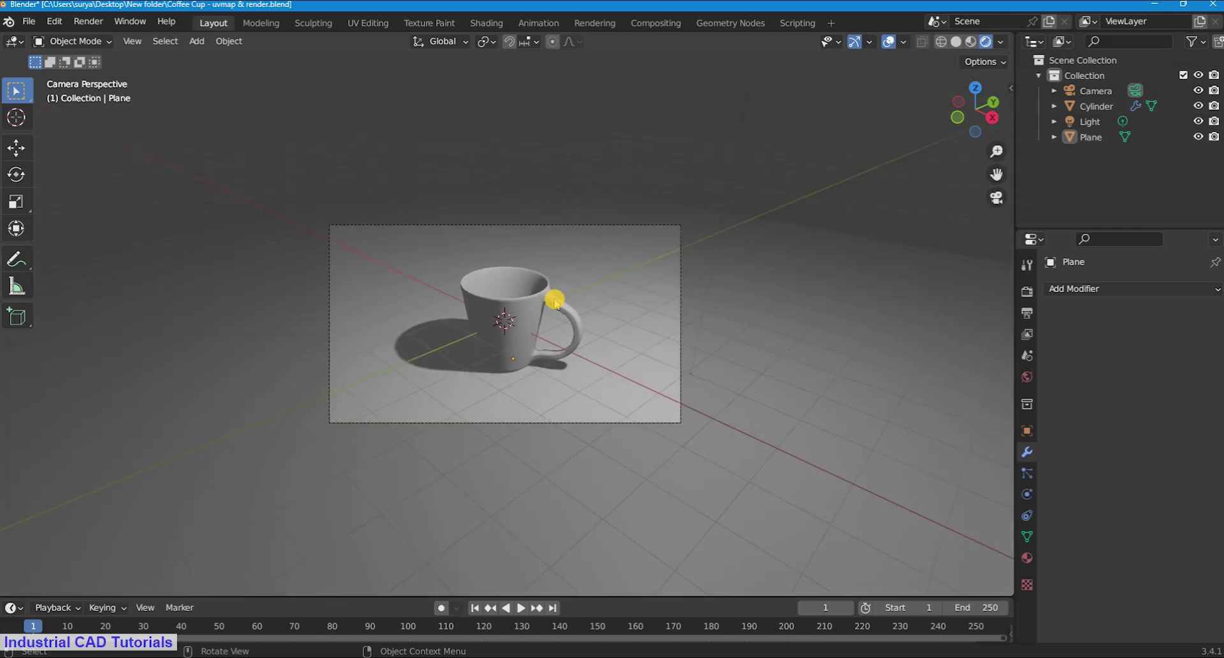
scroll(556, 303, "up", 1)
Step: Add an area light and raise it about 2.912 m along Z above the cup
scroll(552, 169, "down", 3)
key("shift+a")
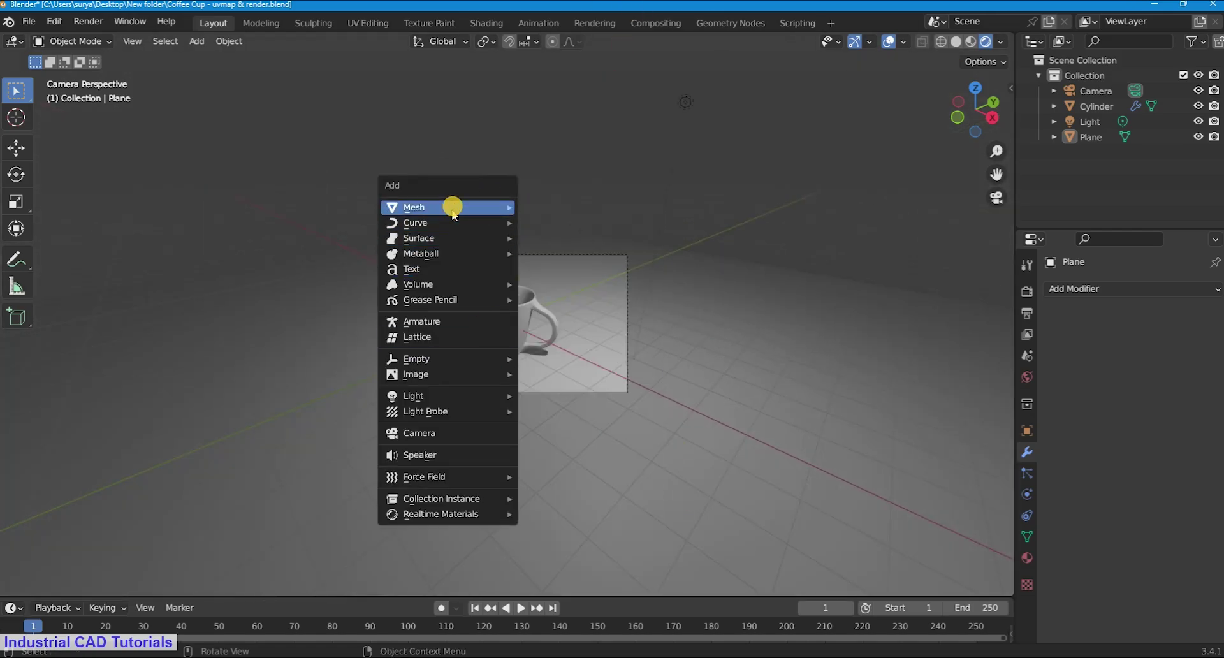
mouse_move(434, 396)
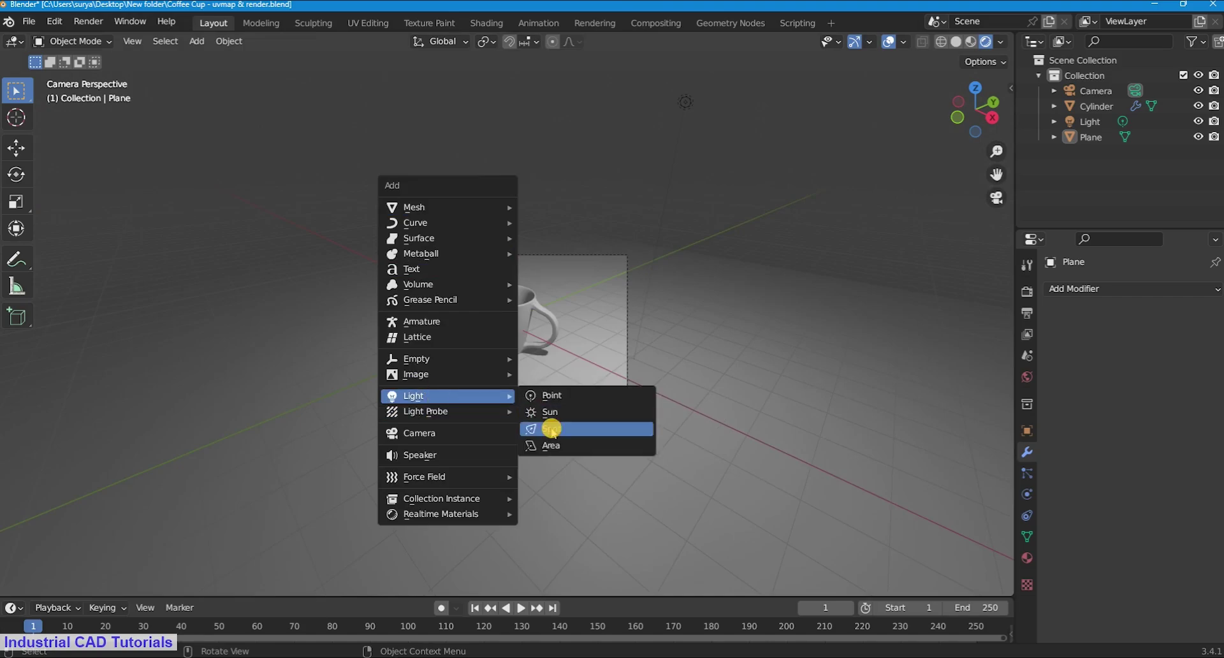
left_click(550, 444)
key("g")
key("z")
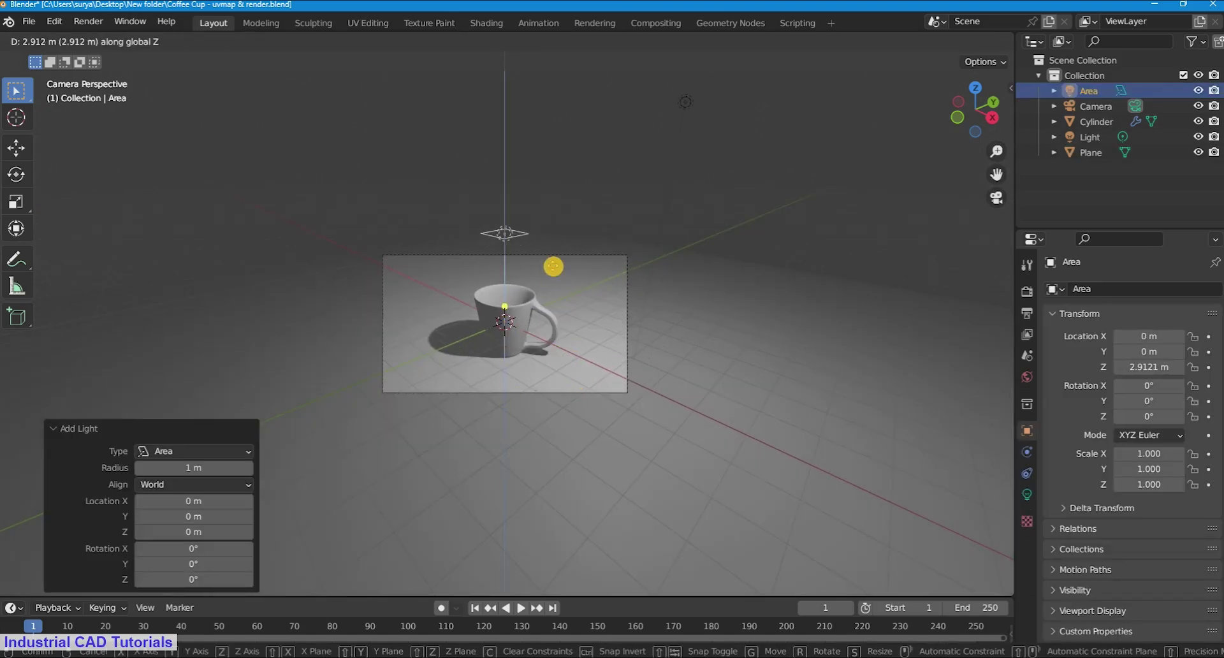
left_click(553, 267)
Step: Scale the area light to about 5.232 and set its power to 500 W
key("s")
left_click(802, 305)
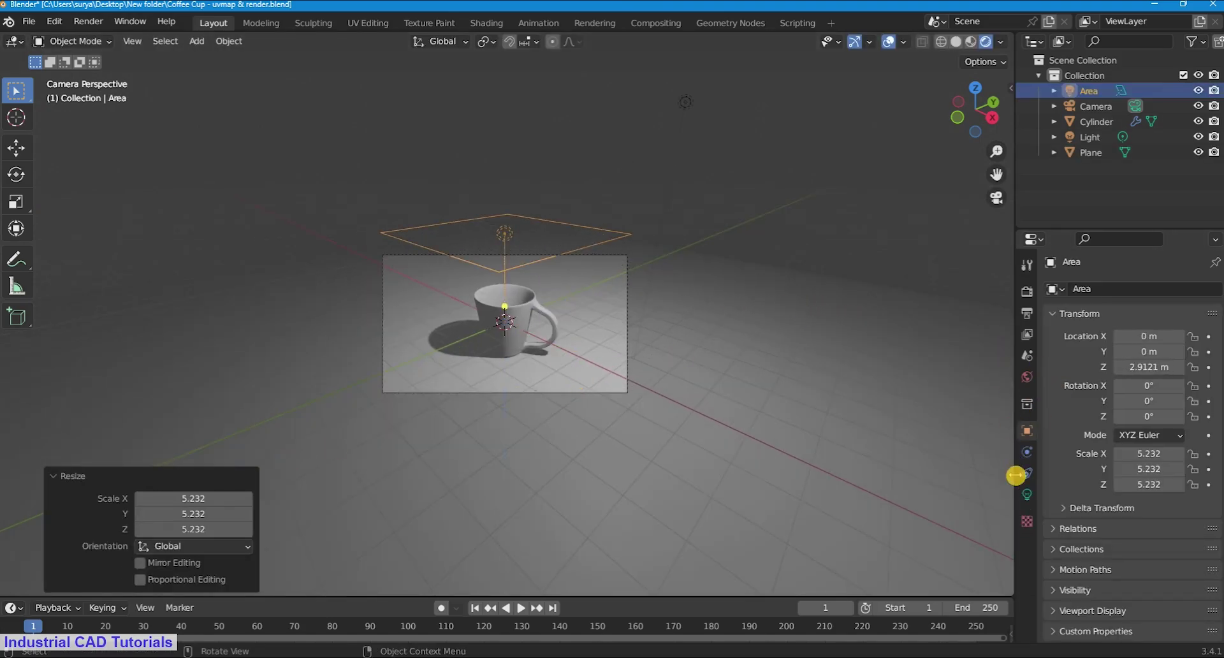
left_click(1026, 494)
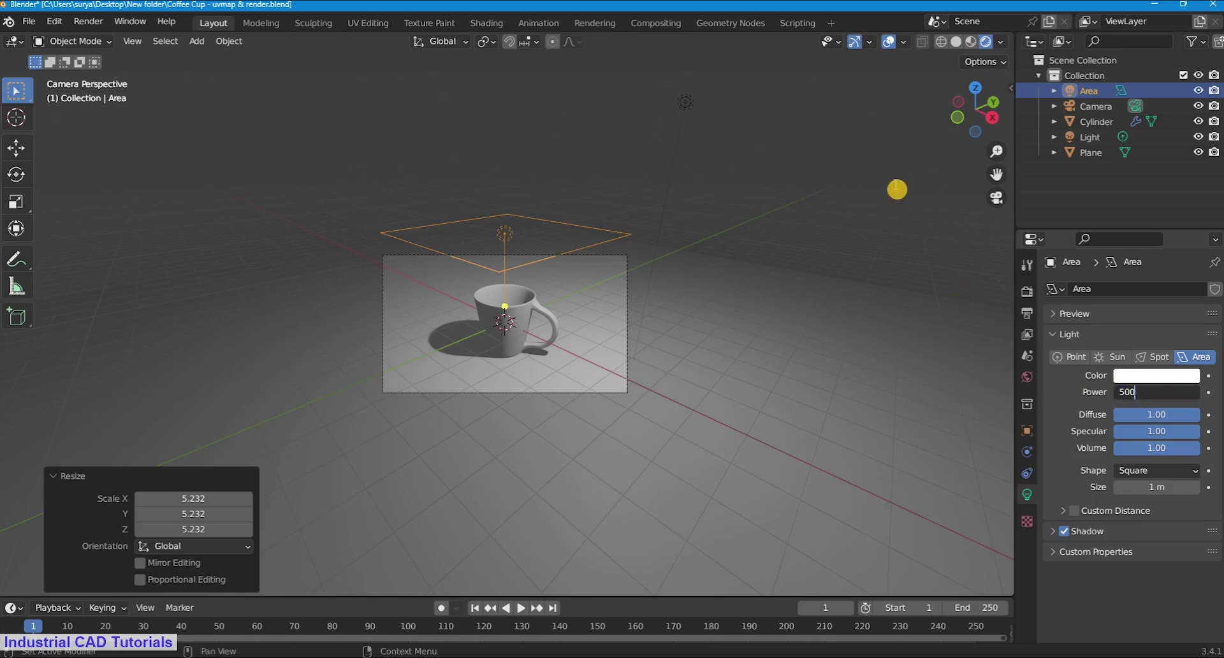
key("Return")
Step: Duplicate the area light about 5.116 m along X and rotate the copy about 53.8° around global Y
key("shift+d")
key("x")
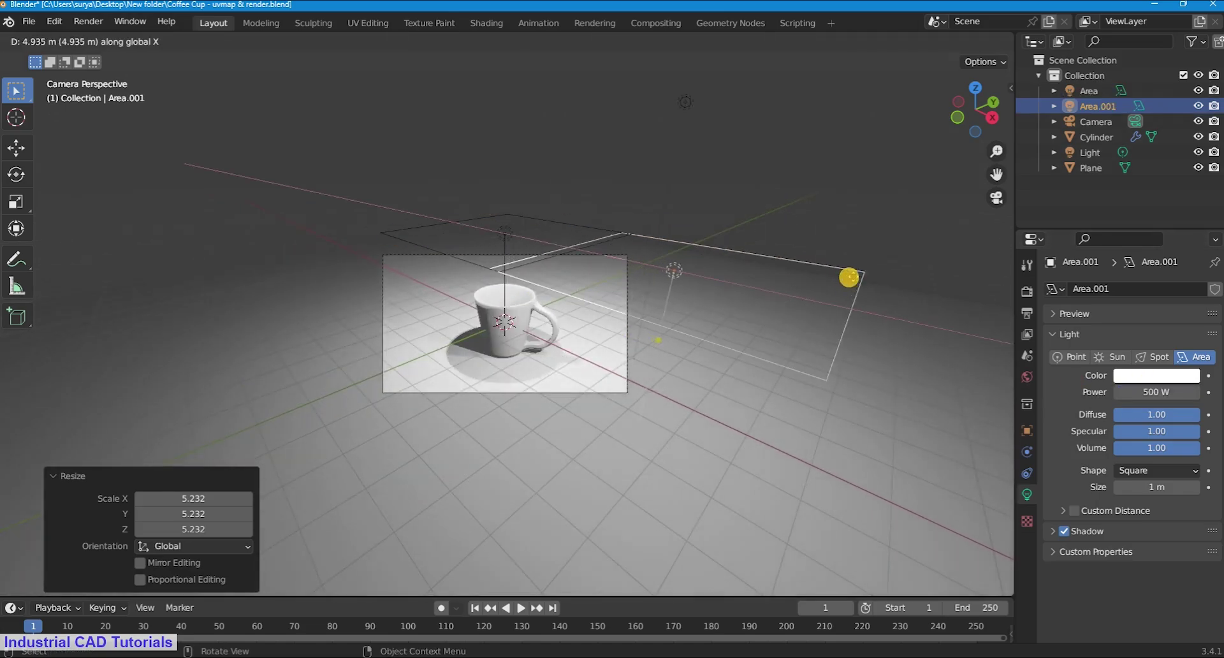
left_click(851, 277)
key("r")
key("z")
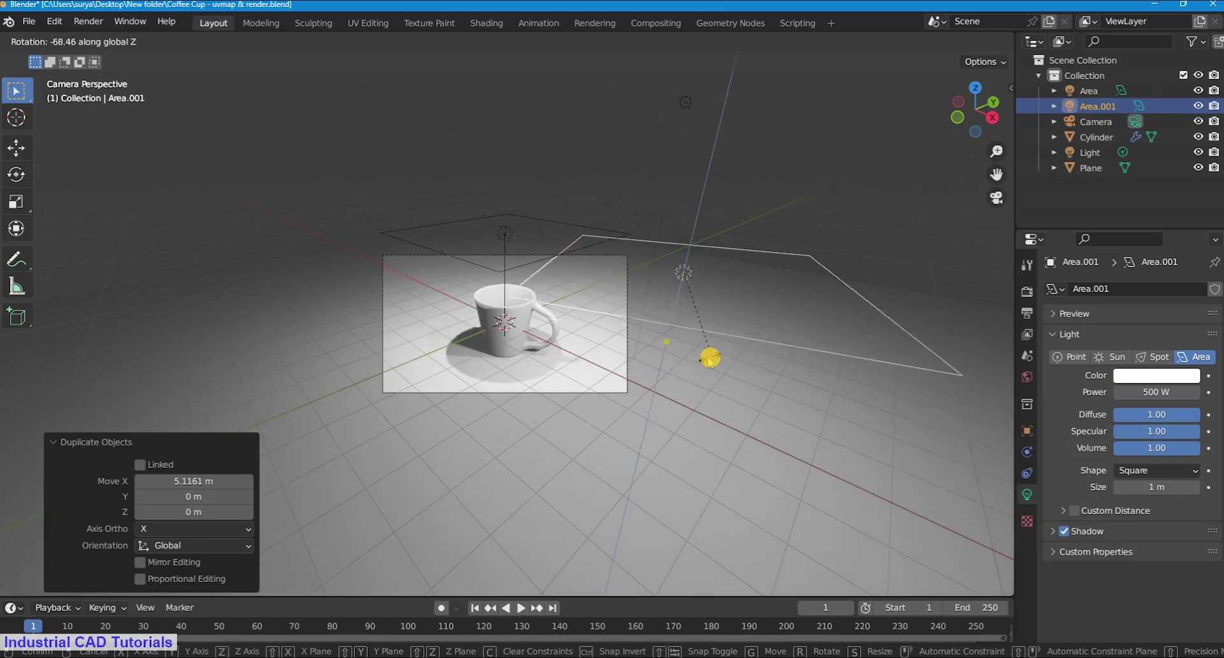
key("y")
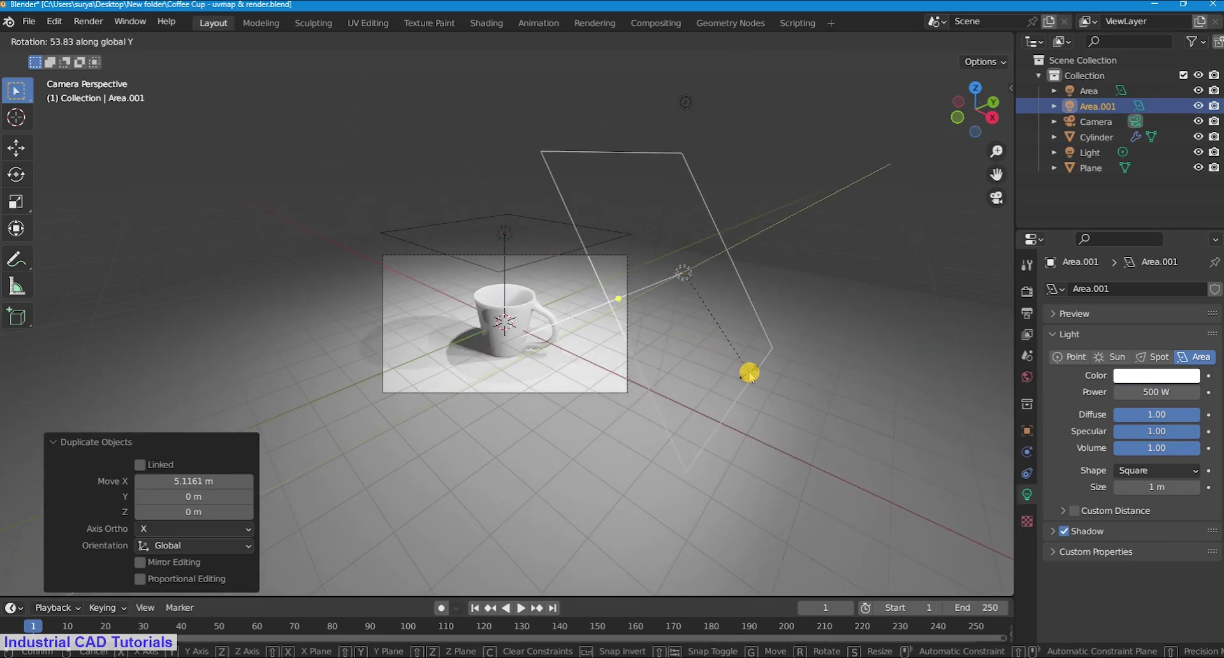
left_click(749, 373)
scroll(759, 361, "down", 1)
key("KP_0")
key("KP_0")
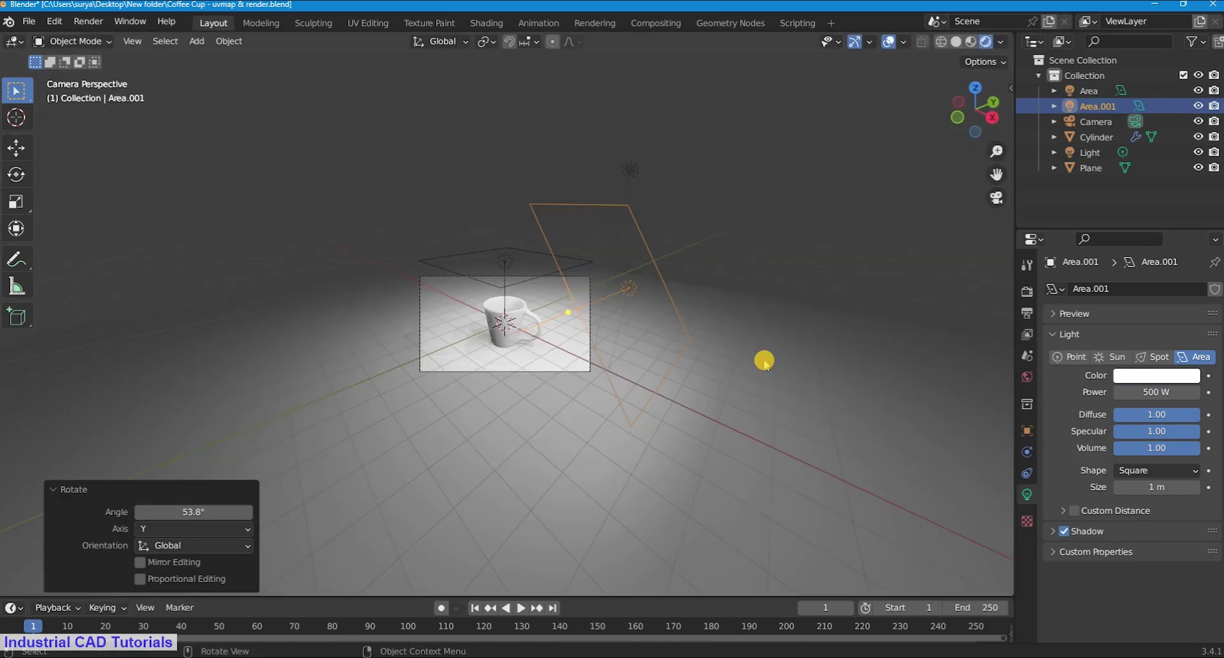
key("KP_0")
key("KP_0")
scroll(764, 361, "up", 1)
Step: Try a smaller duplicate of the tilted area light in the same place, and delete that duplicate
key("shift+d")
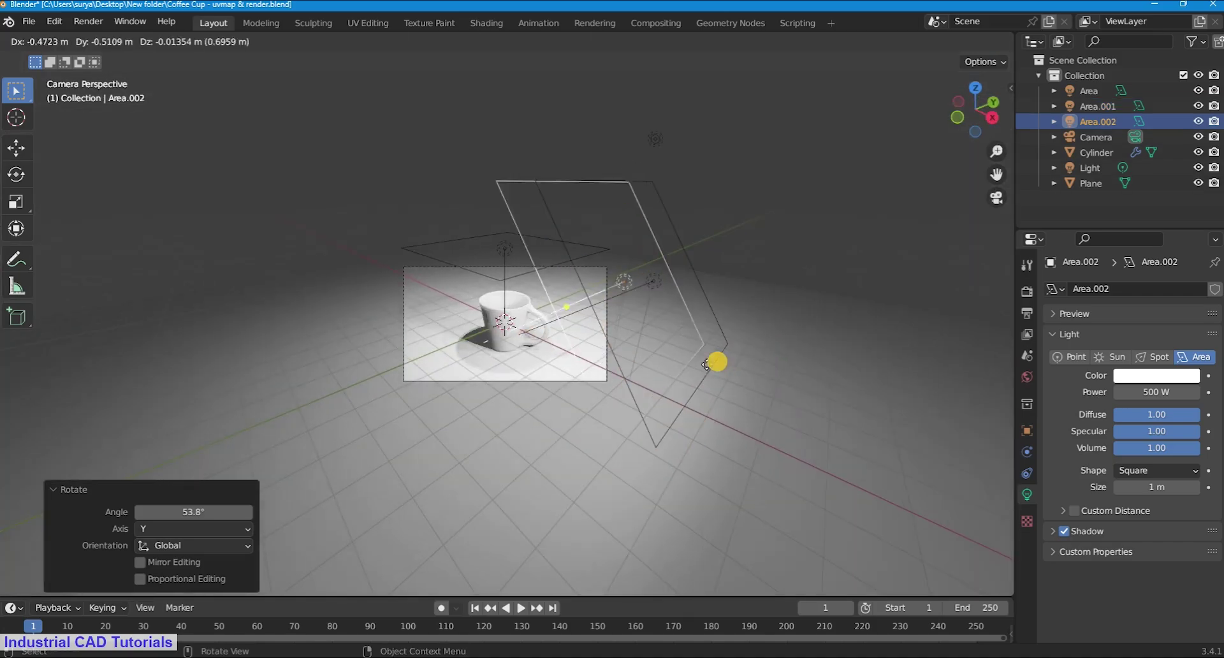
right_click(759, 317)
scroll(769, 297, "up", 1)
scroll(773, 297, "down", 1)
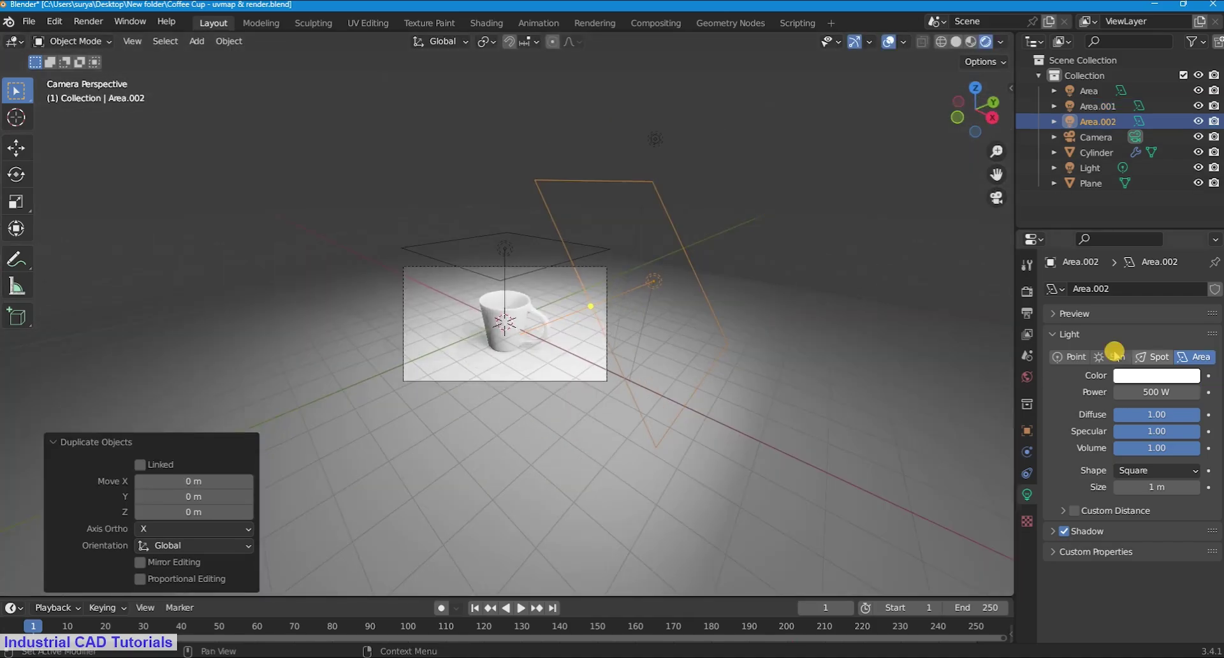
left_click(1070, 335)
key("s")
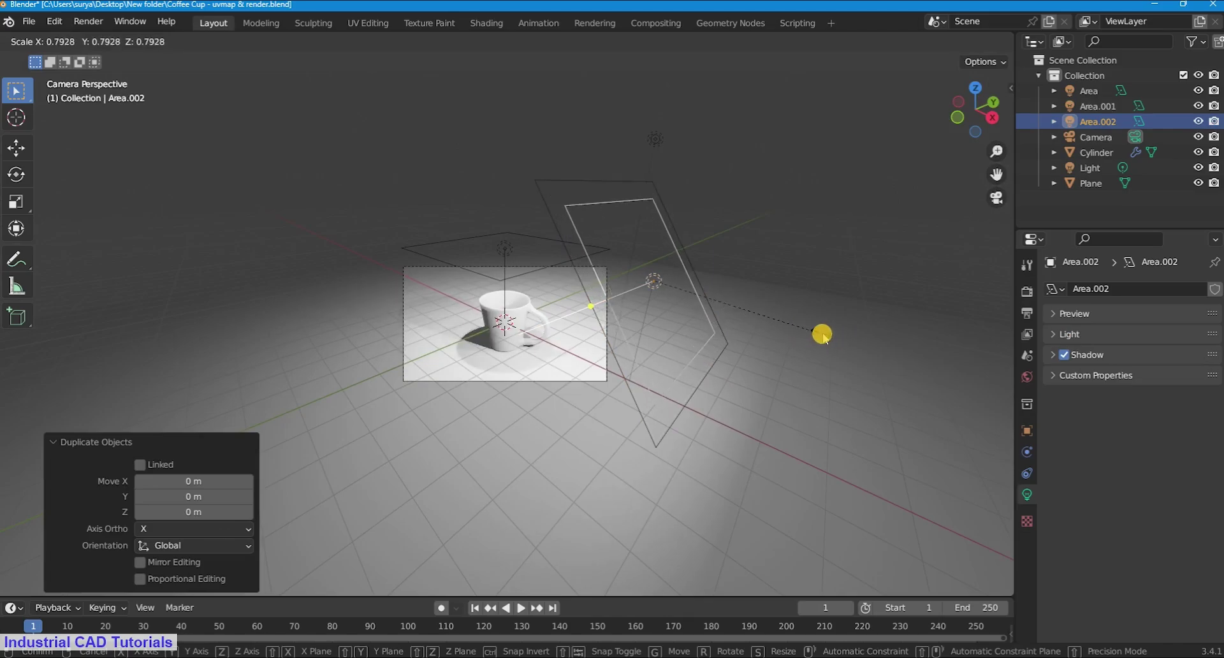
left_click(828, 341)
key("Delete")
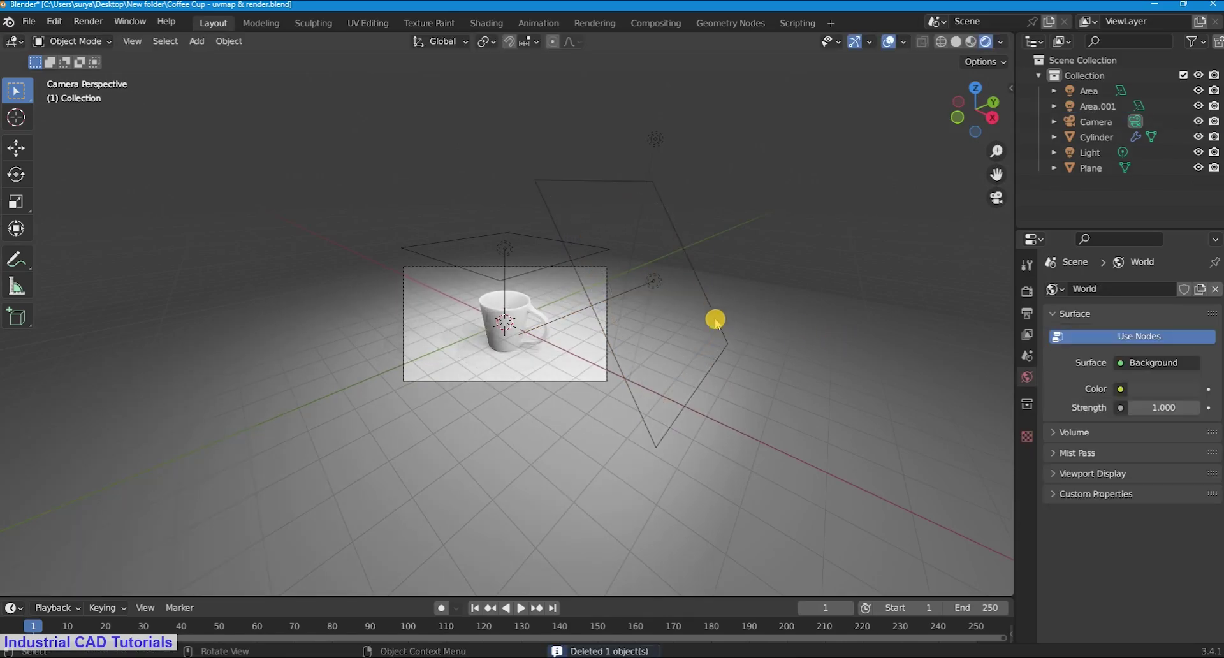
Step: Scale the tilted area light down by about 0.772 and save the file
left_click(729, 326)
key("s")
left_click(745, 329)
scroll(790, 249, "up", 5)
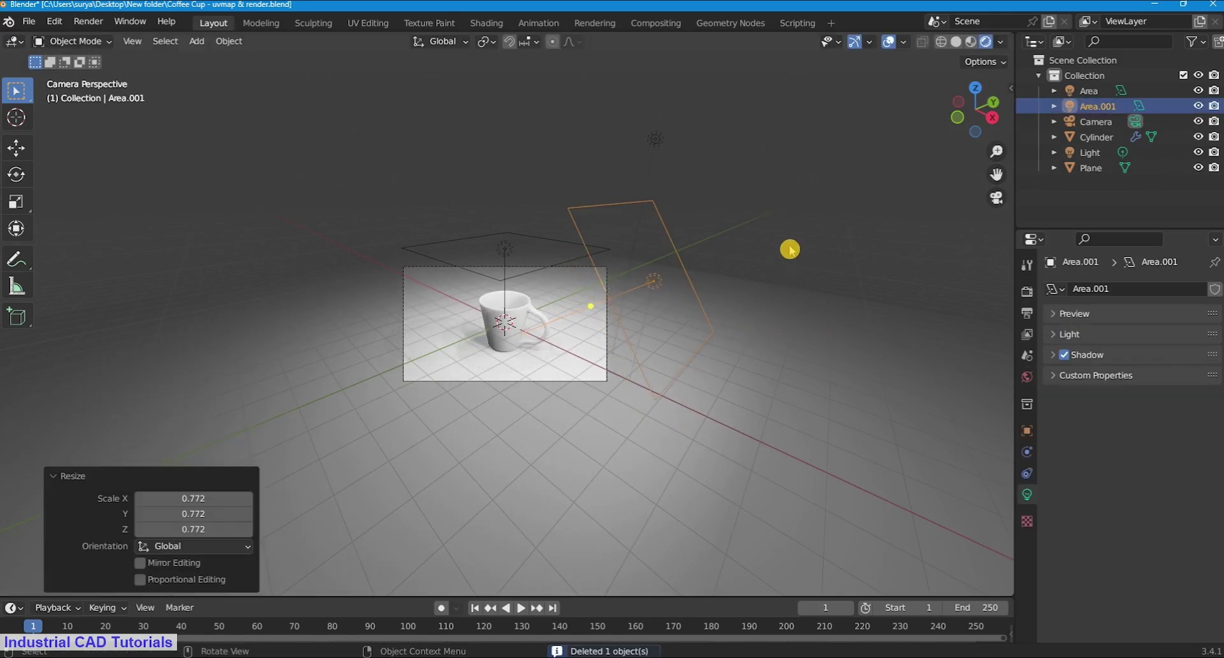
scroll(791, 241, "down", 2)
key("ctrl+s")
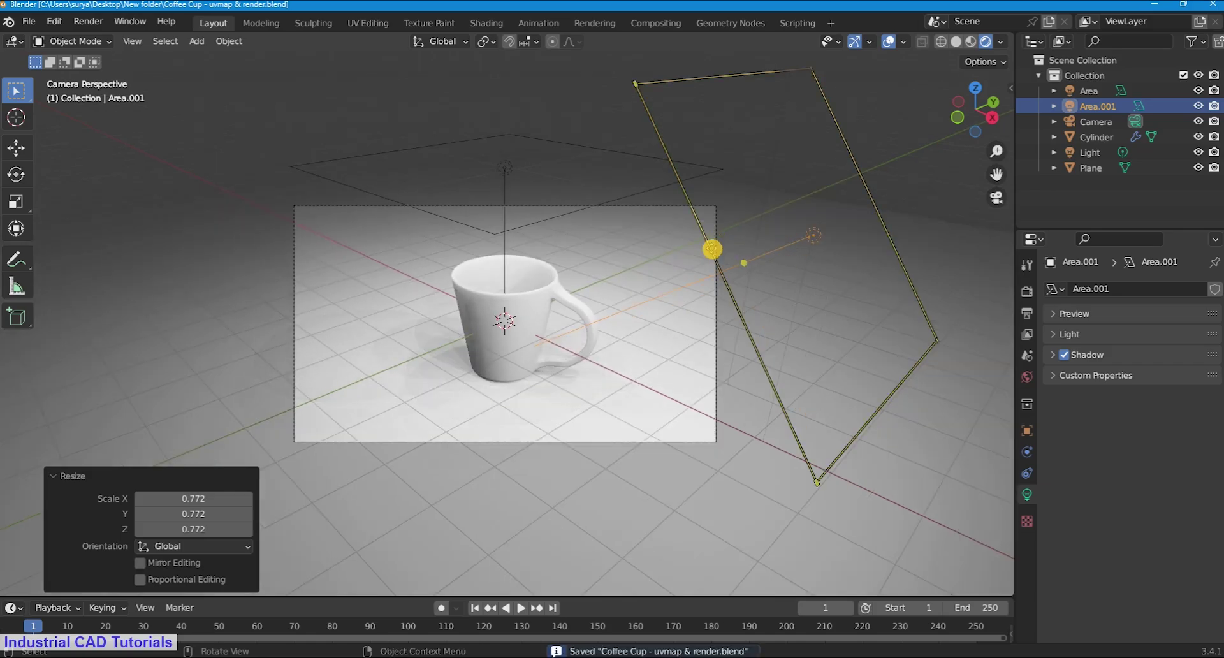
Step: Switch to the Shading workspace, look through the camera, and give the ground plane a new material
scroll(711, 250, "down", 2)
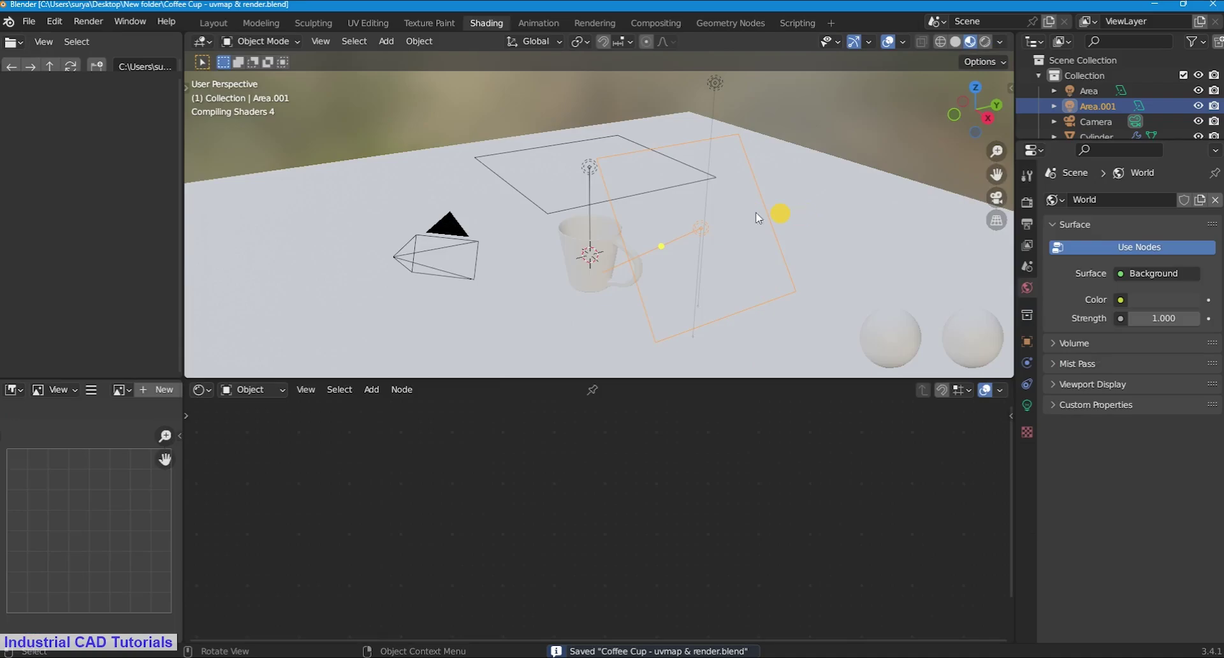
scroll(758, 218, "down", 3)
left_click(588, 237)
scroll(819, 195, "up", 2)
key("KP_0")
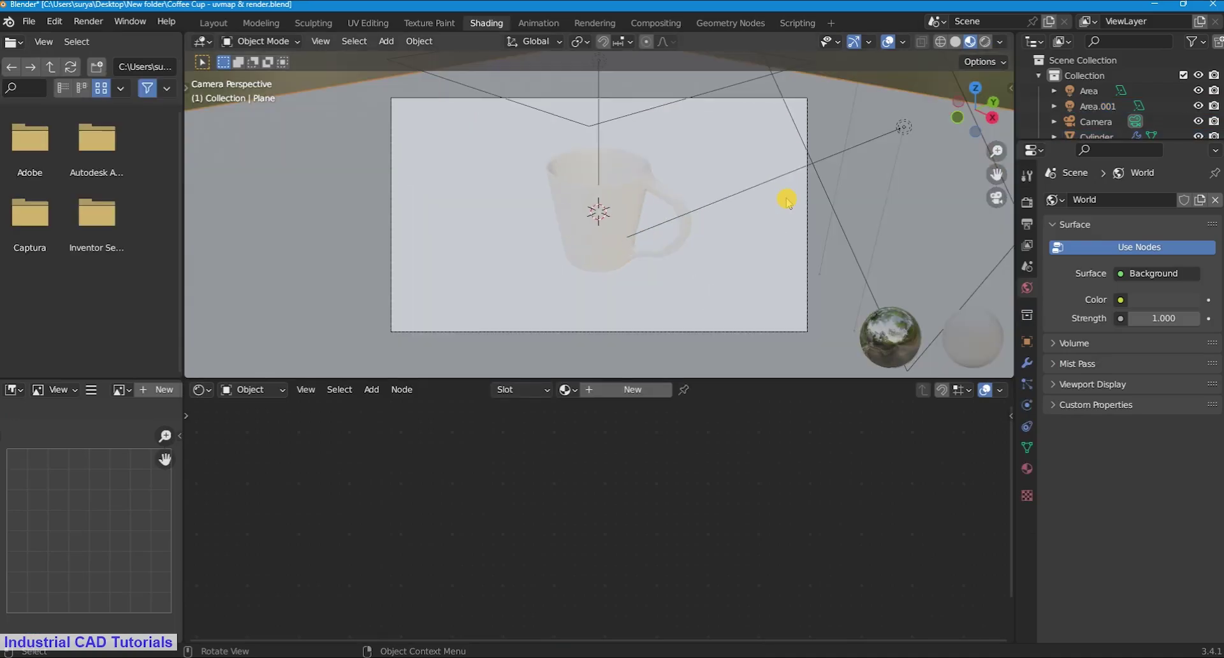
scroll(237, 347, "down", 4)
scroll(514, 227, "up", 3)
scroll(529, 223, "down", 3)
left_click_drag(996, 175, 847, 232)
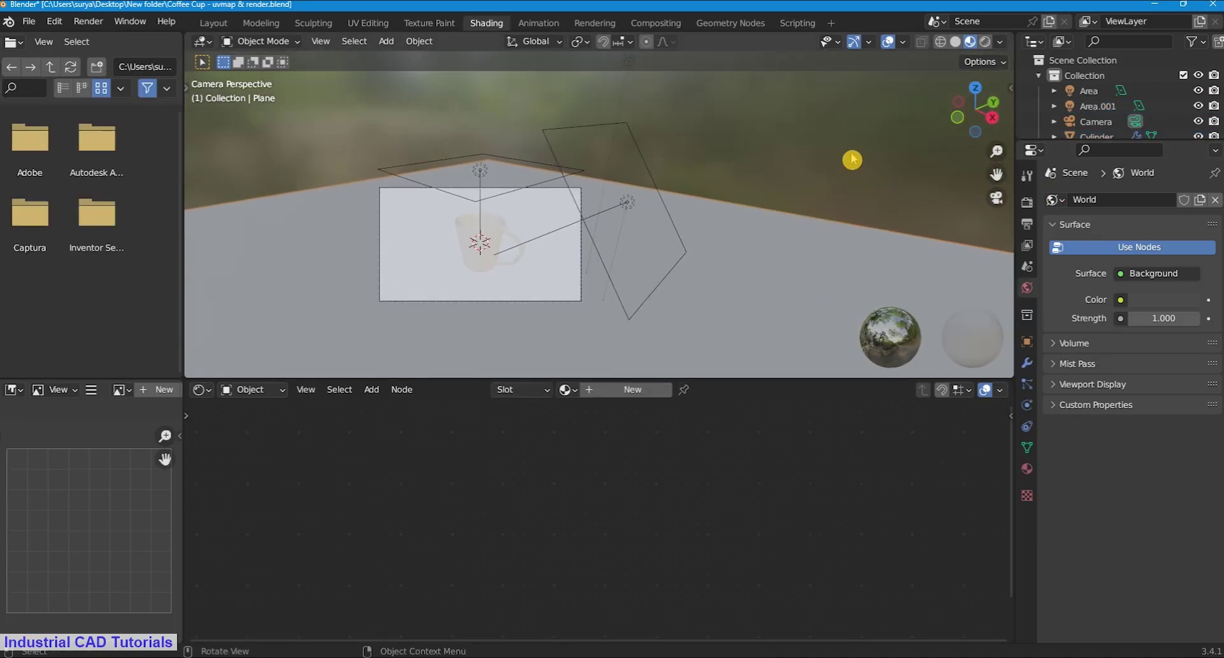
scroll(852, 155, "up", 2)
left_click(656, 394)
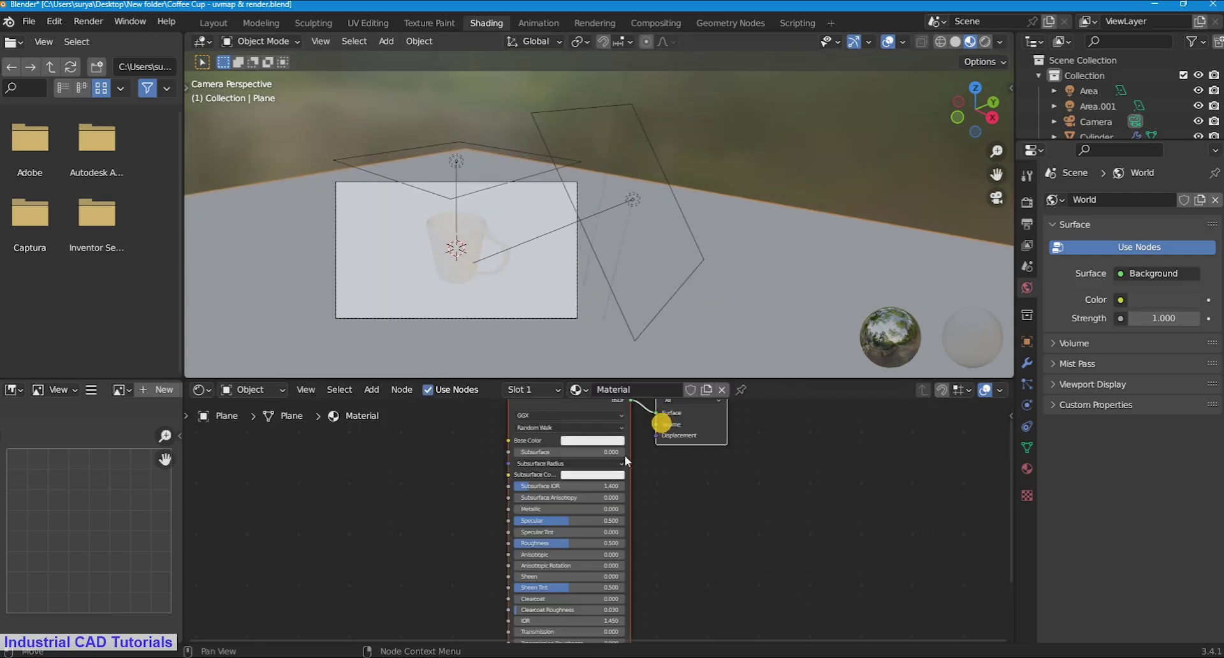
Step: Set the ground plane material's Base Color to a pale blue
scroll(640, 510, "up", 3)
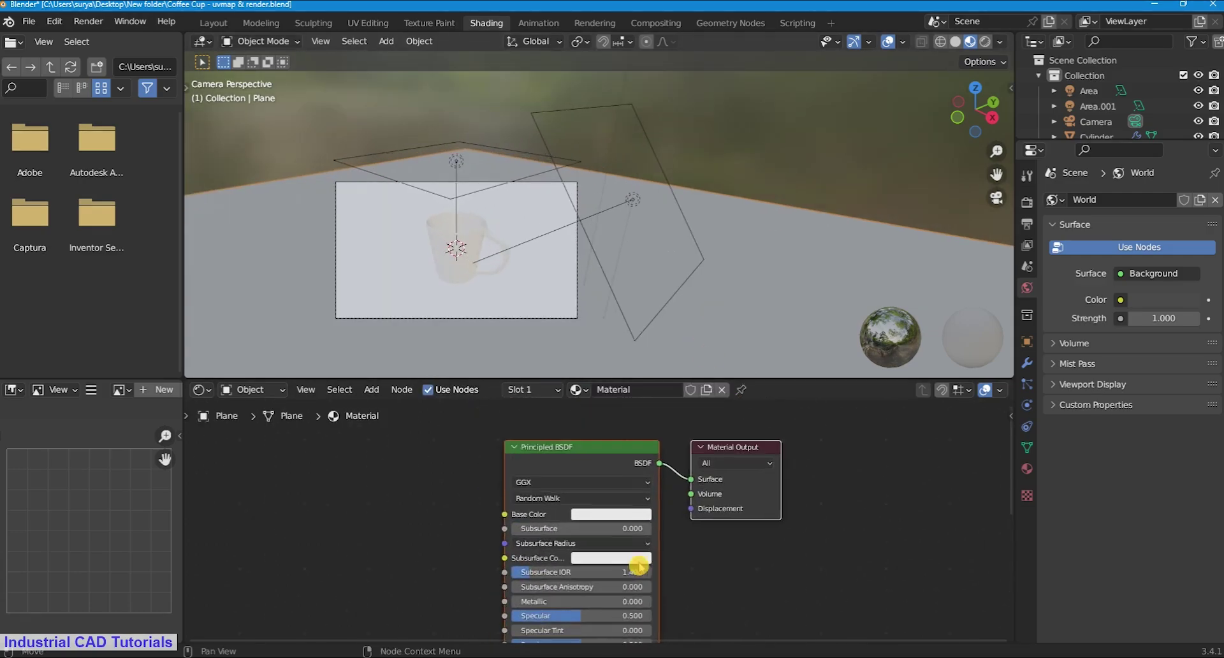
scroll(686, 557, "down", 1)
scroll(701, 500, "up", 1)
scroll(711, 523, "down", 1)
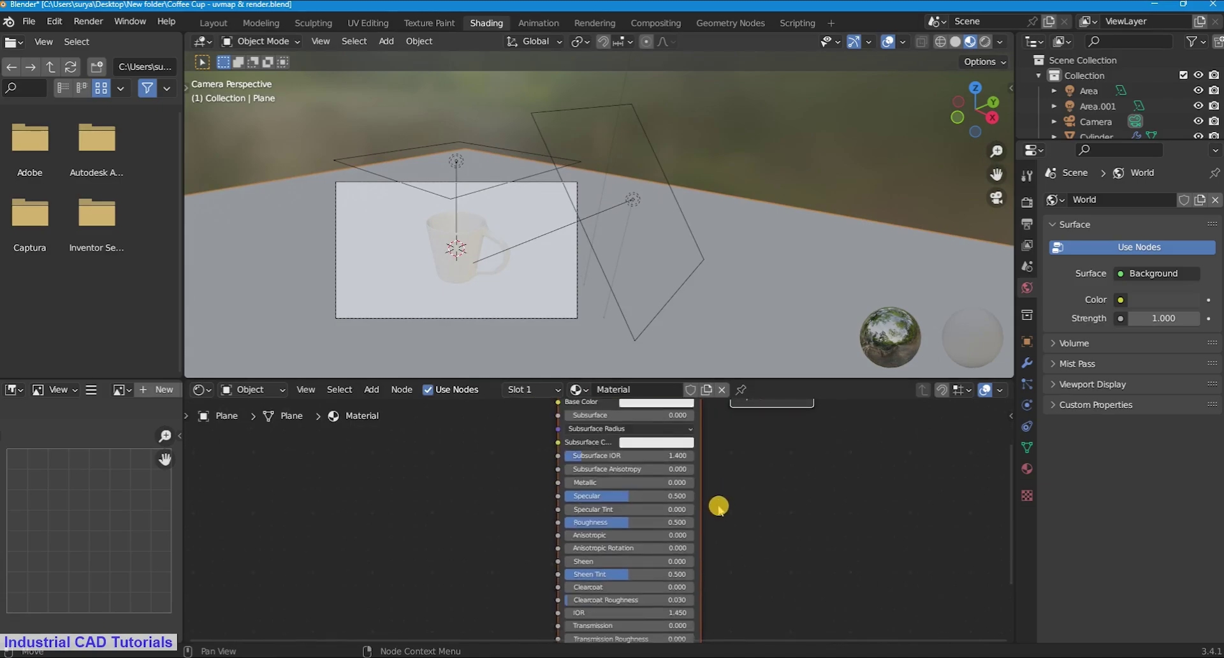
scroll(688, 494, "up", 1)
scroll(731, 510, "down", 2)
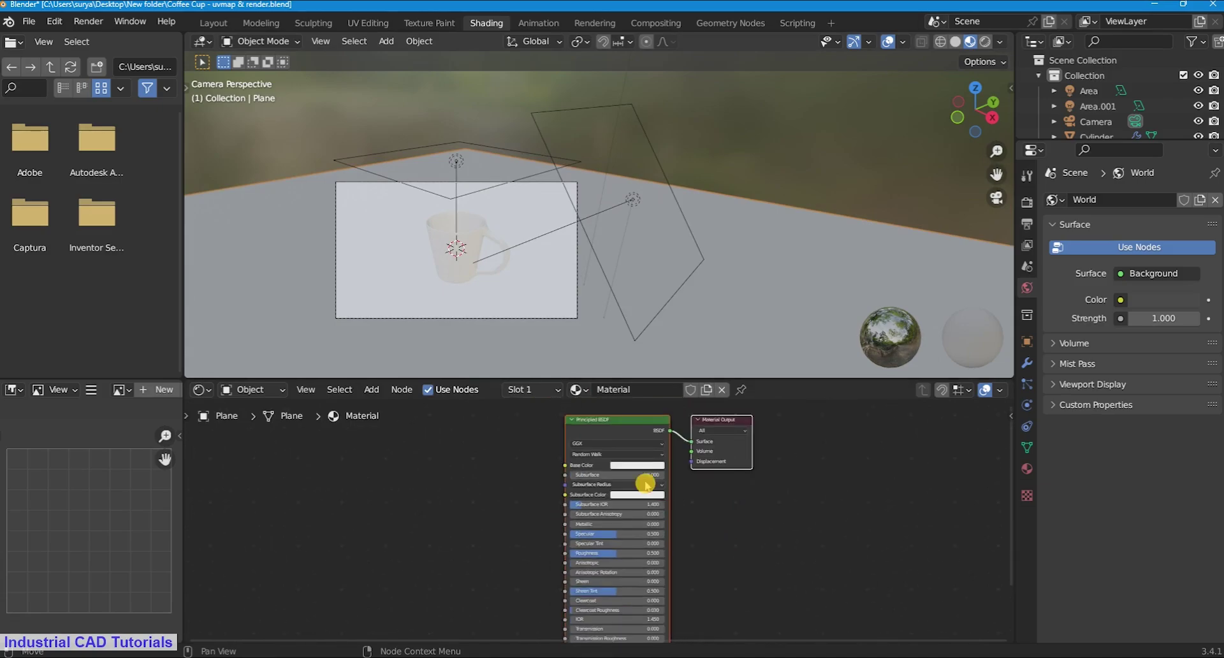
scroll(646, 484, "up", 1)
left_click(652, 458)
left_click(653, 459)
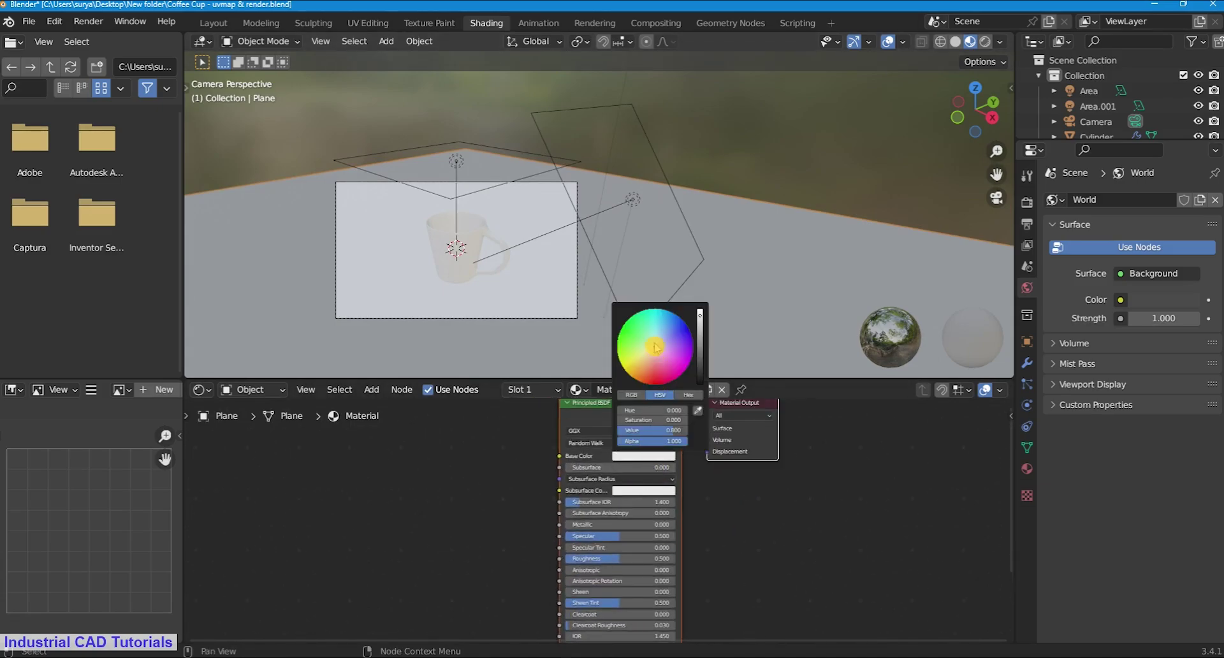
left_click_drag(655, 347, 663, 343)
Step: Set the ground plane material's Metallic value to 1.000
scroll(618, 524, "up", 1)
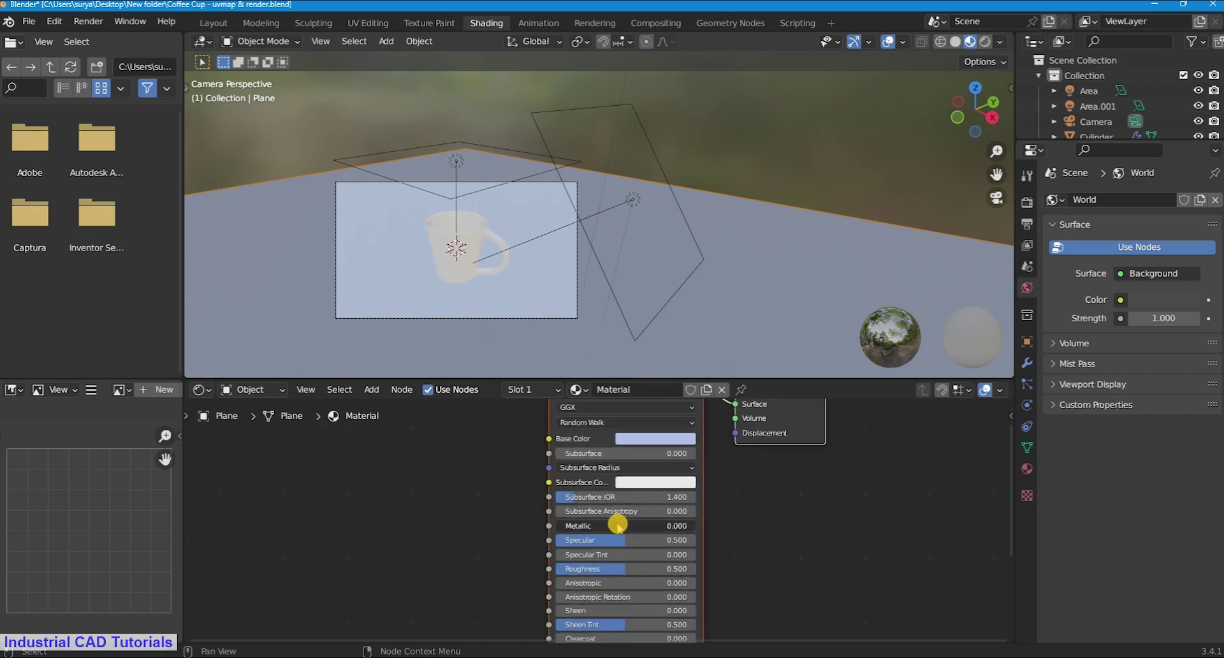
key("Return")
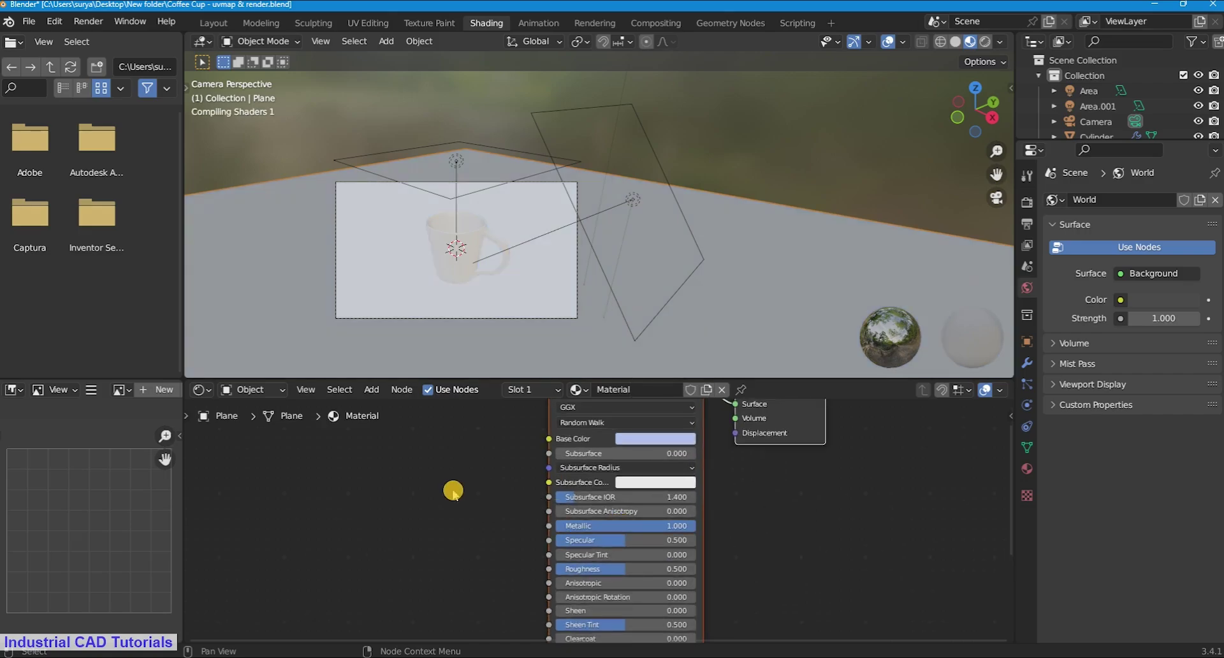
scroll(522, 259, "up", 1)
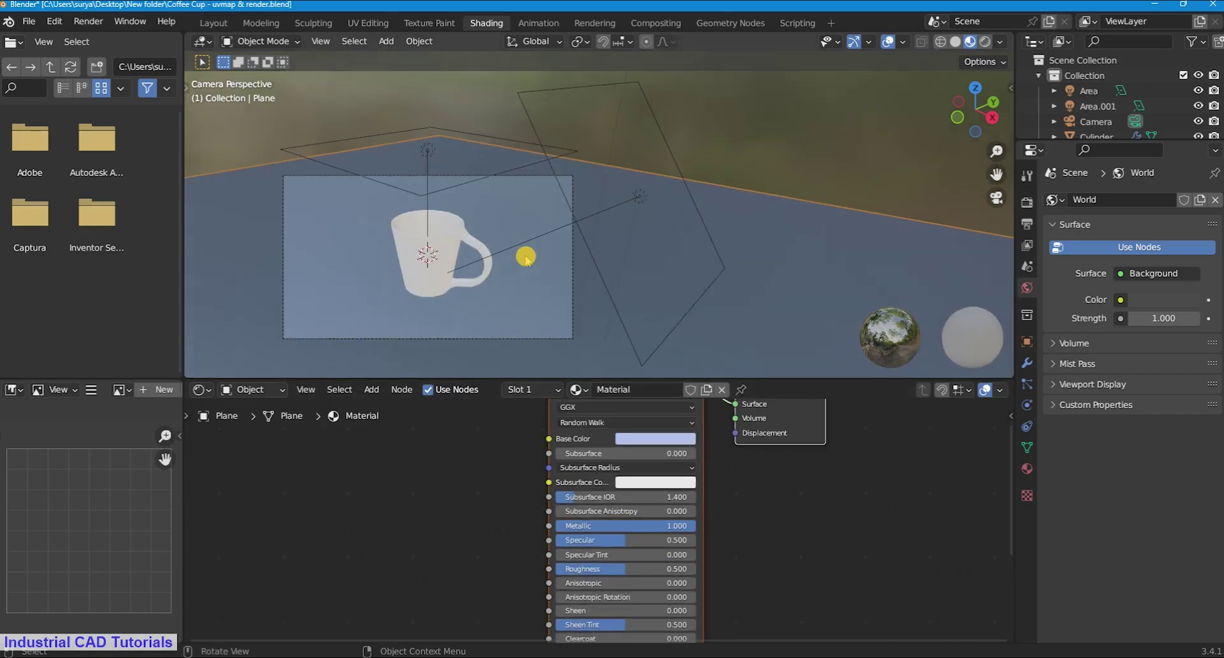
Step: Switch the viewport to rendered shading, frame the cup in the camera view, and save the file
left_click(985, 42)
scroll(992, 153, "up", 2)
left_click_drag(995, 174, 368, 152)
scroll(645, 257, "up", 1)
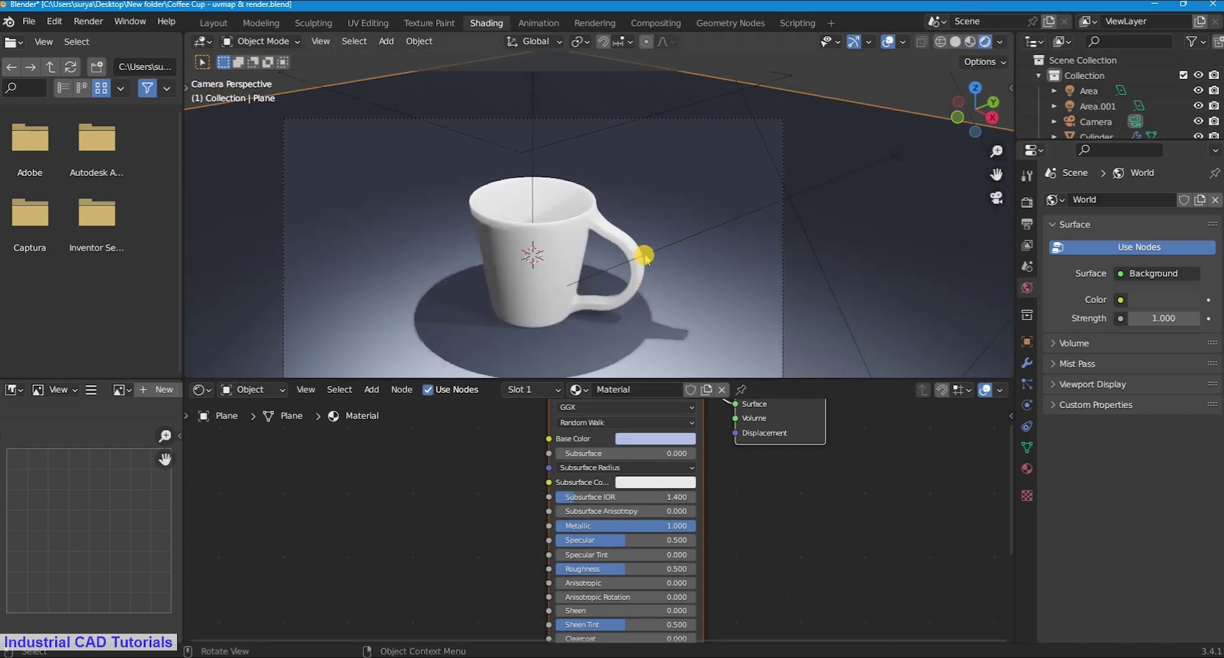
scroll(645, 257, "up", 1)
left_click_drag(998, 172, 205, 135)
scroll(731, 258, "down", 1)
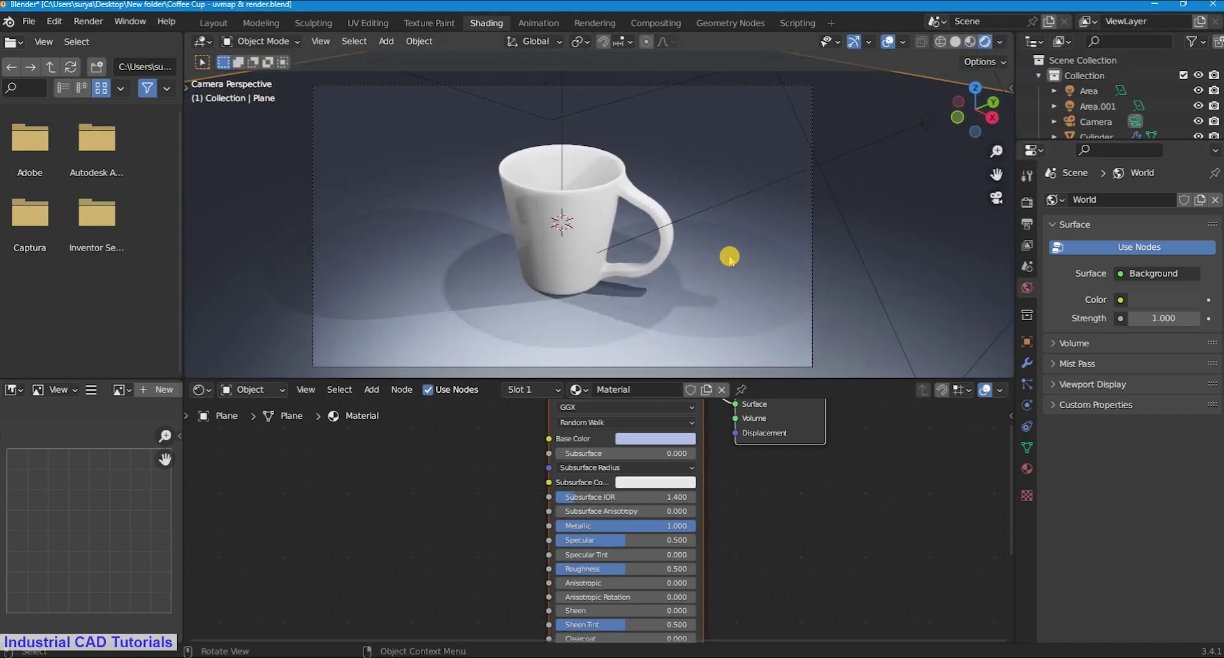
scroll(710, 251, "down", 2)
scroll(711, 252, "up", 3)
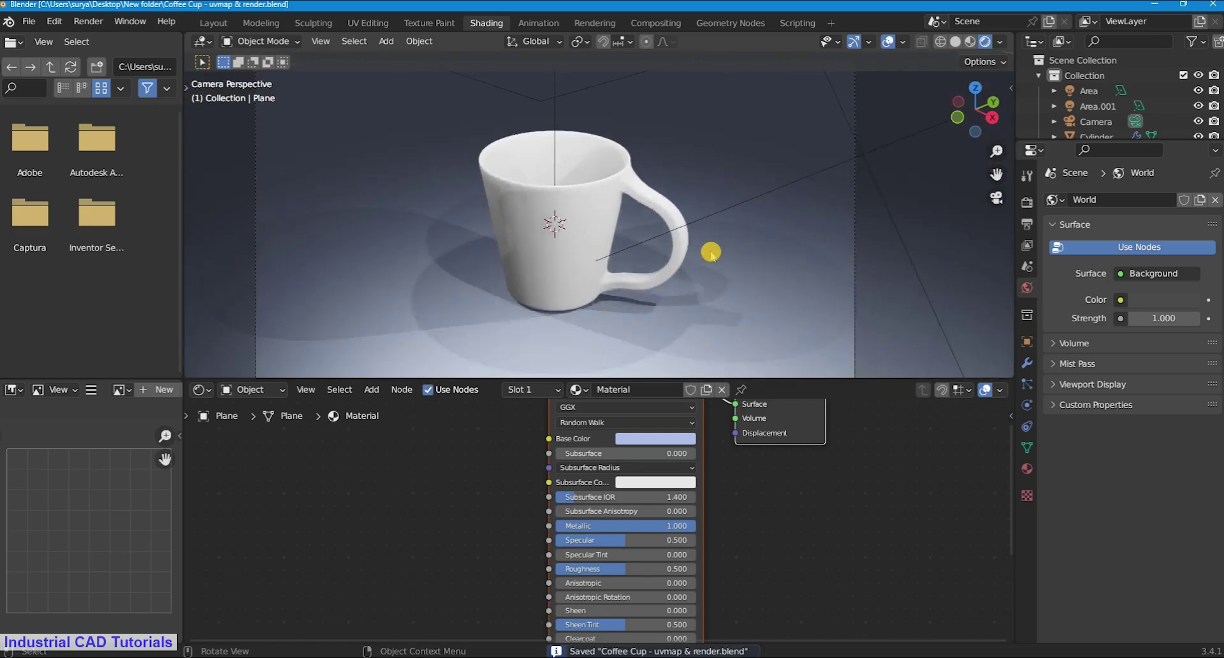
scroll(711, 251, "down", 1)
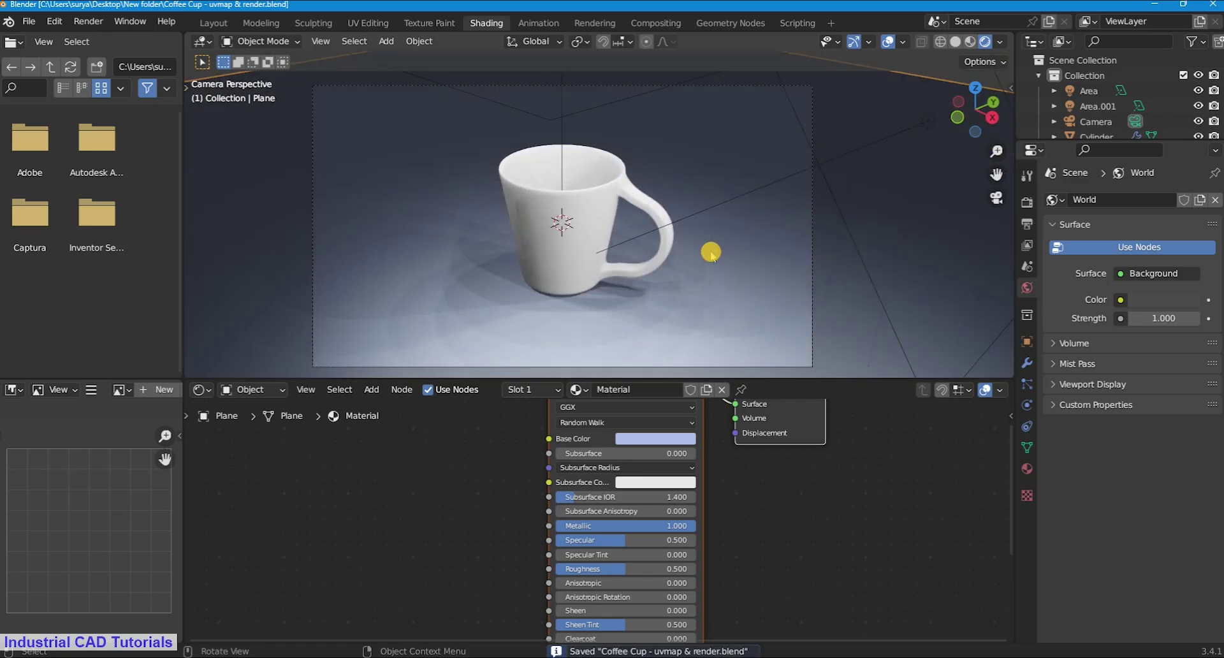
scroll(423, 494, "down", 1)
scroll(423, 493, "down", 1)
Step: Select the cup and create a new material for it
middle_click_drag(423, 494, 453, 473)
scroll(453, 473, "down", 2)
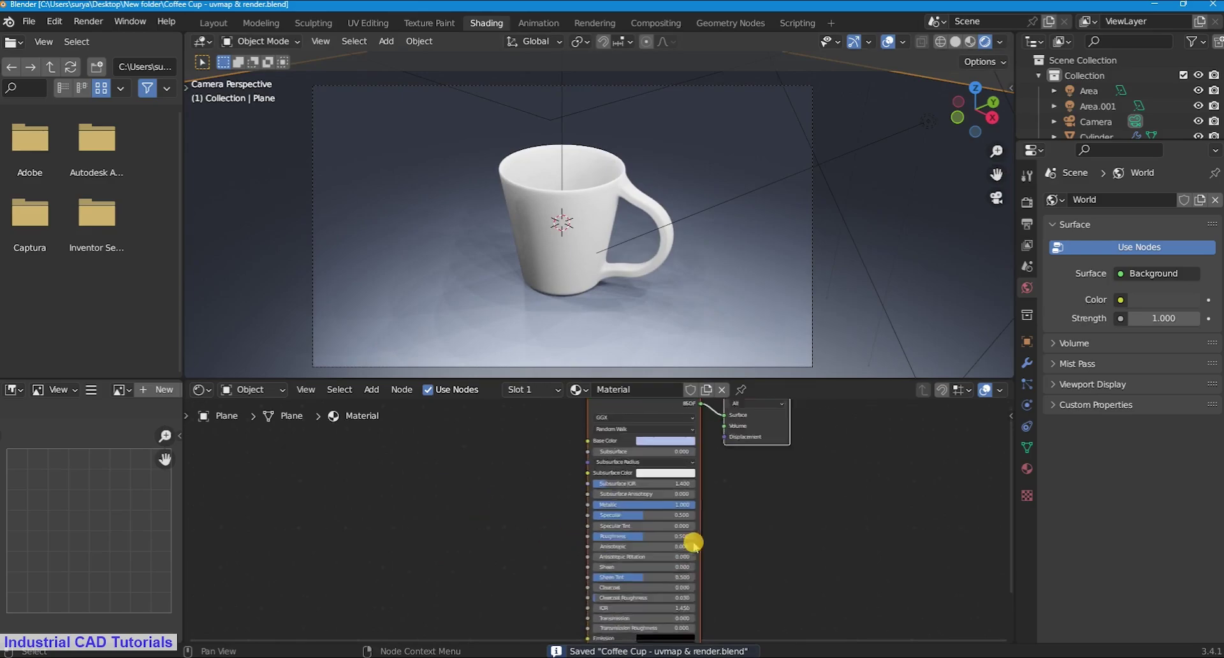
scroll(695, 543, "up", 6)
middle_click_drag(695, 544, 623, 607)
scroll(623, 608, "down", 3)
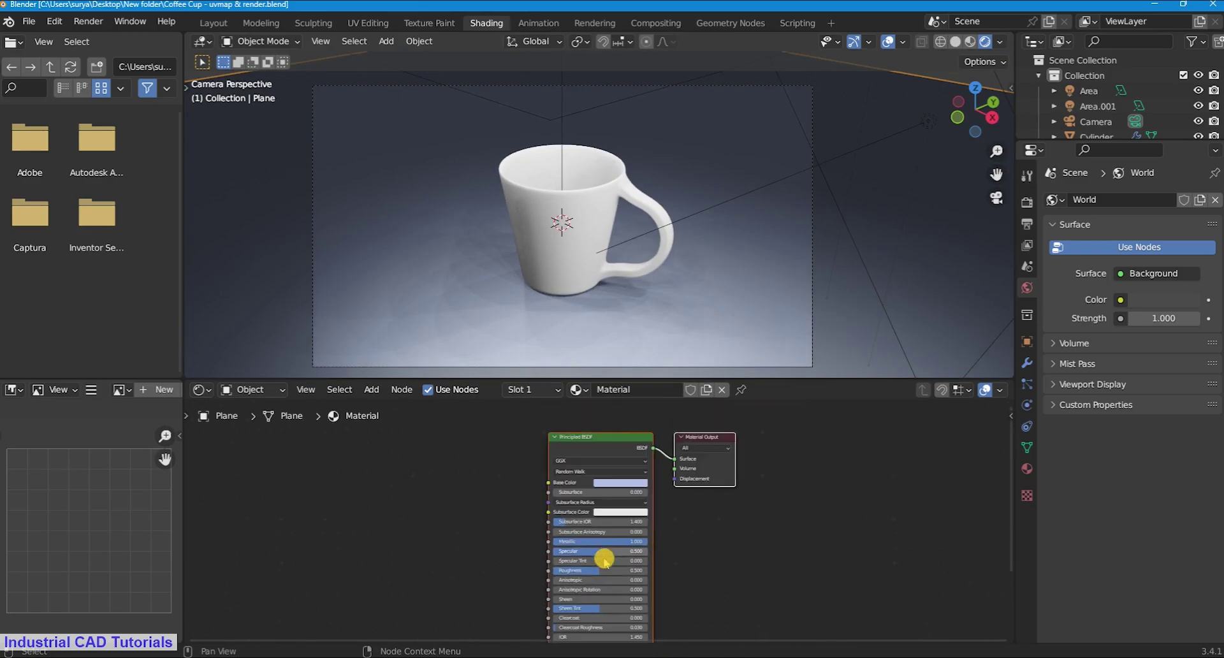
left_click(596, 235)
key("Home")
scroll(564, 505, "up", 5)
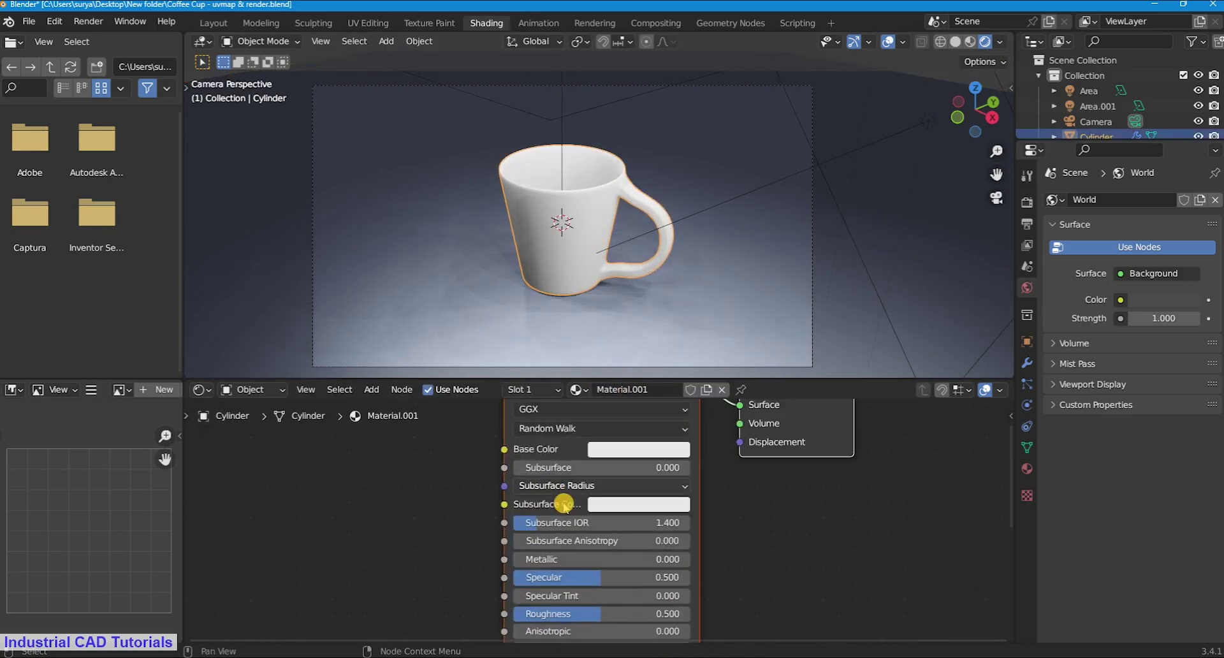
Step: Add a ColorRamp node to the cup's material, placed ahead of the Principled BSDF
scroll(564, 504, "down", 5)
key("shift+a")
left_click(491, 478)
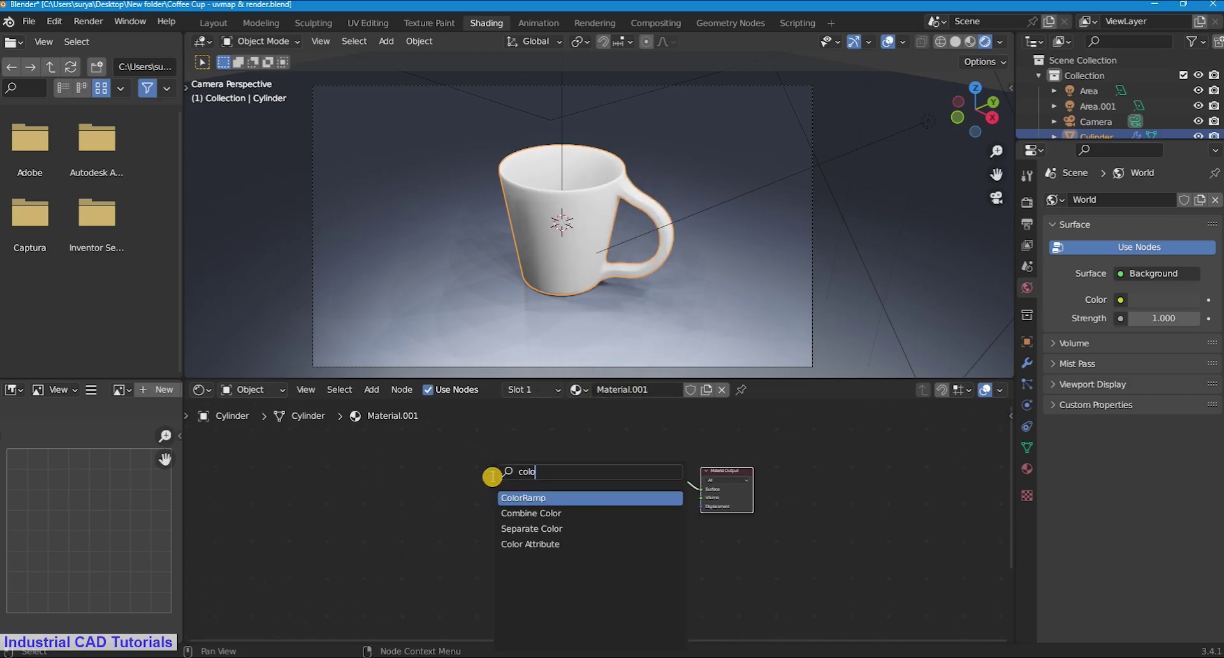
left_click(527, 499)
left_click(491, 533)
scroll(492, 539, "up", 3)
middle_click_drag(492, 540, 645, 529)
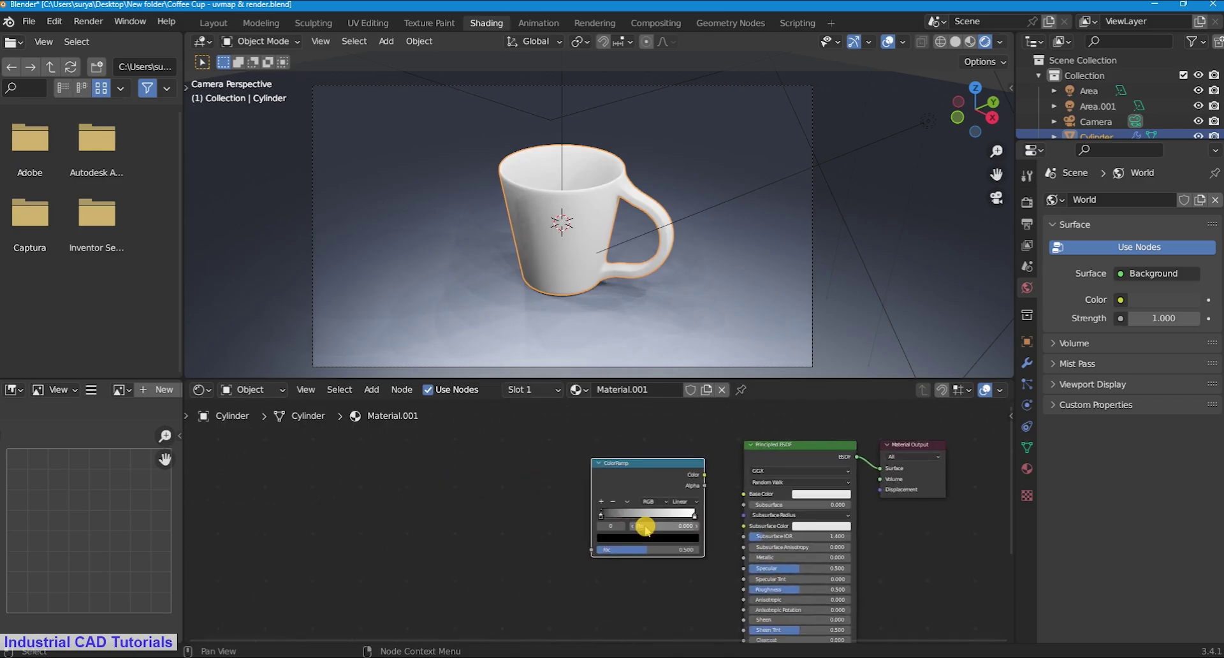
Step: Add a Noise Texture node ahead of the ColorRamp in the cup's material
key("shift+a")
left_click(509, 479)
type("noise")
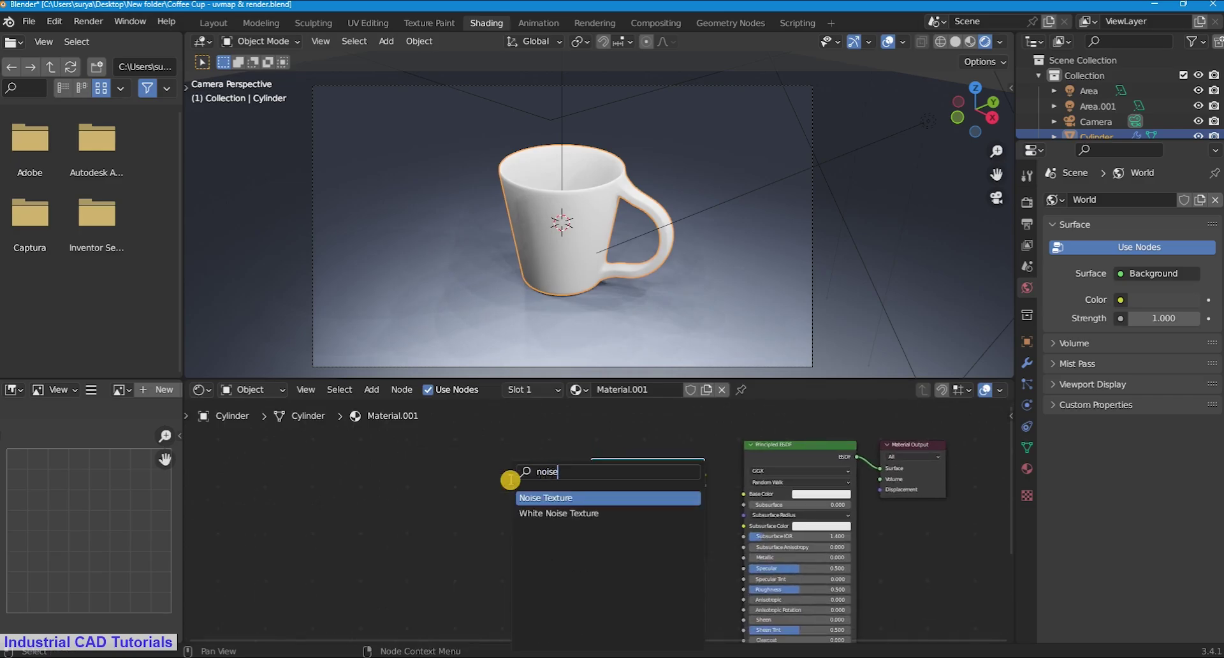
left_click(533, 495)
left_click(508, 491)
scroll(506, 492, "up", 3)
key("shift+a")
left_click(422, 481)
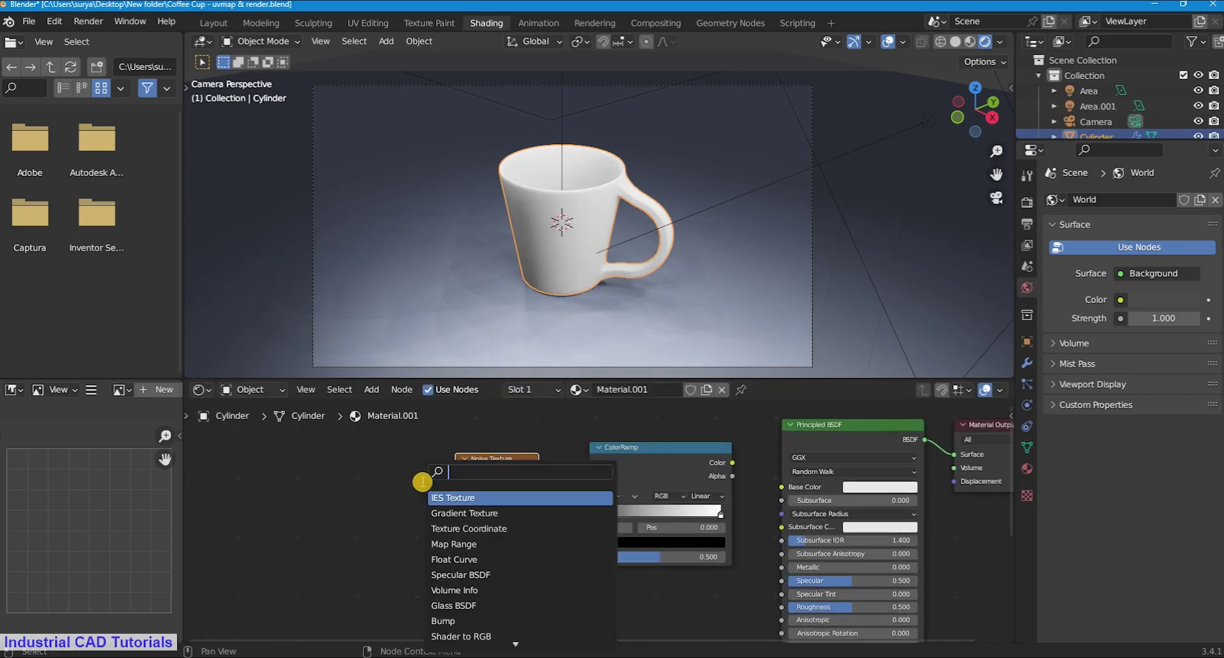
left_click(394, 461)
key("shift+a")
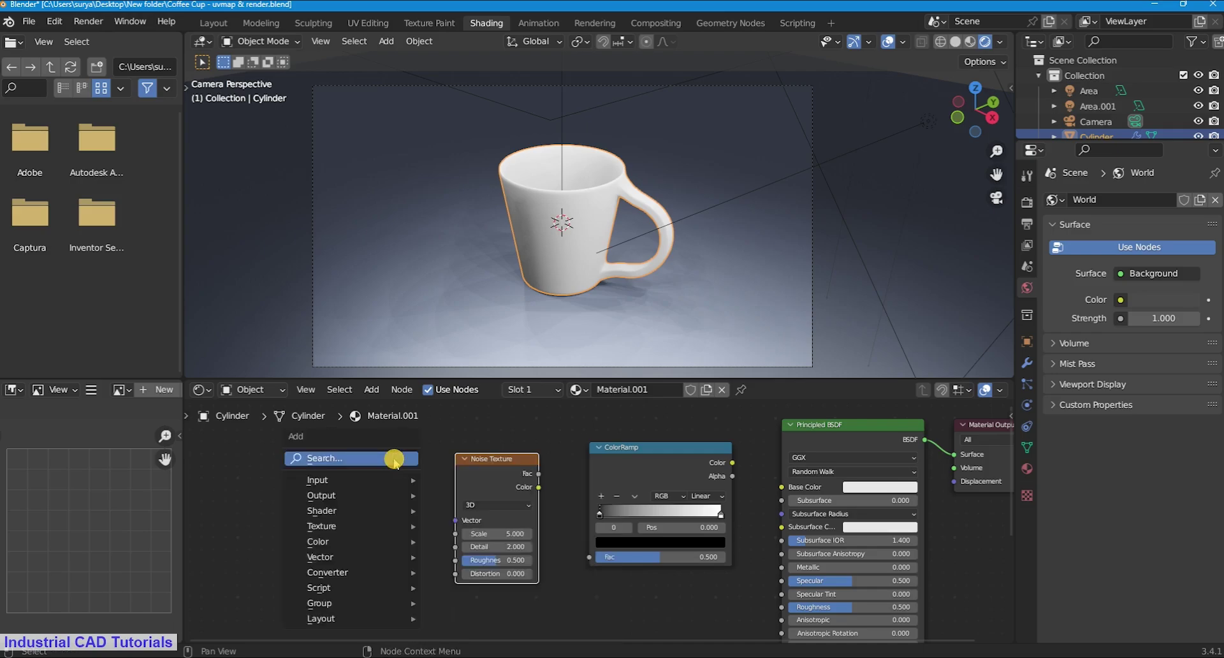
left_click(394, 461)
left_click(453, 433)
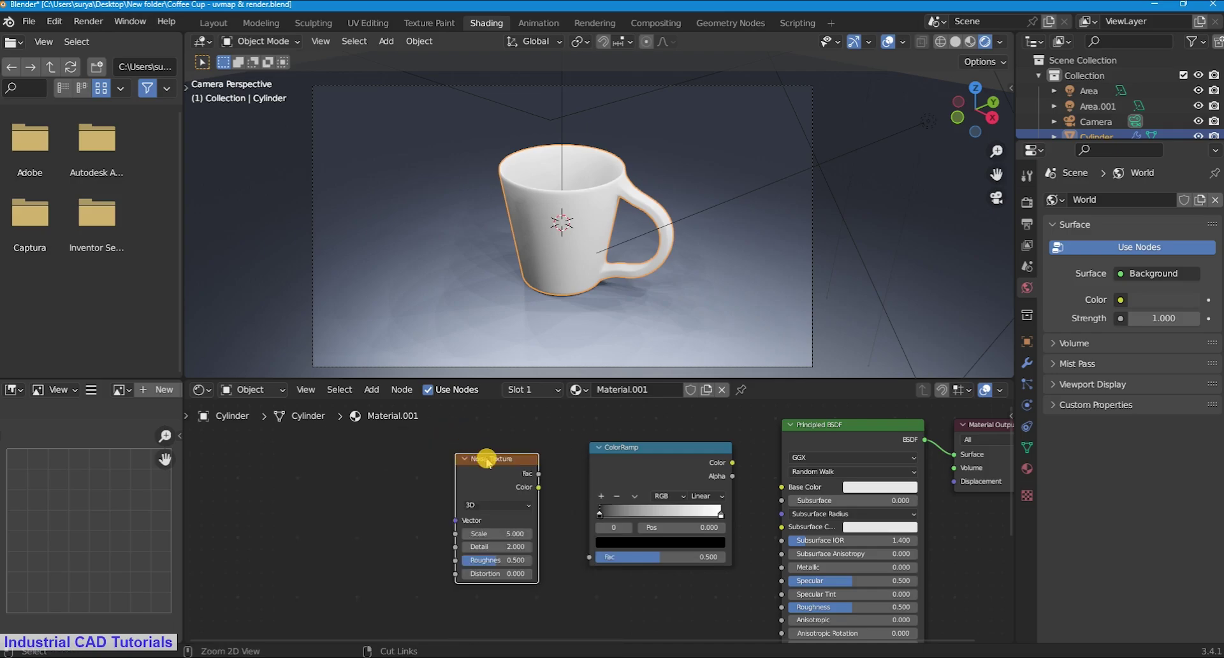
Step: Attach Texture Coordinate and Mapping nodes to the Noise Texture and connect its Color output to the ColorRamp's Fac input
key("ctrl+t")
scroll(541, 481, "up", 1)
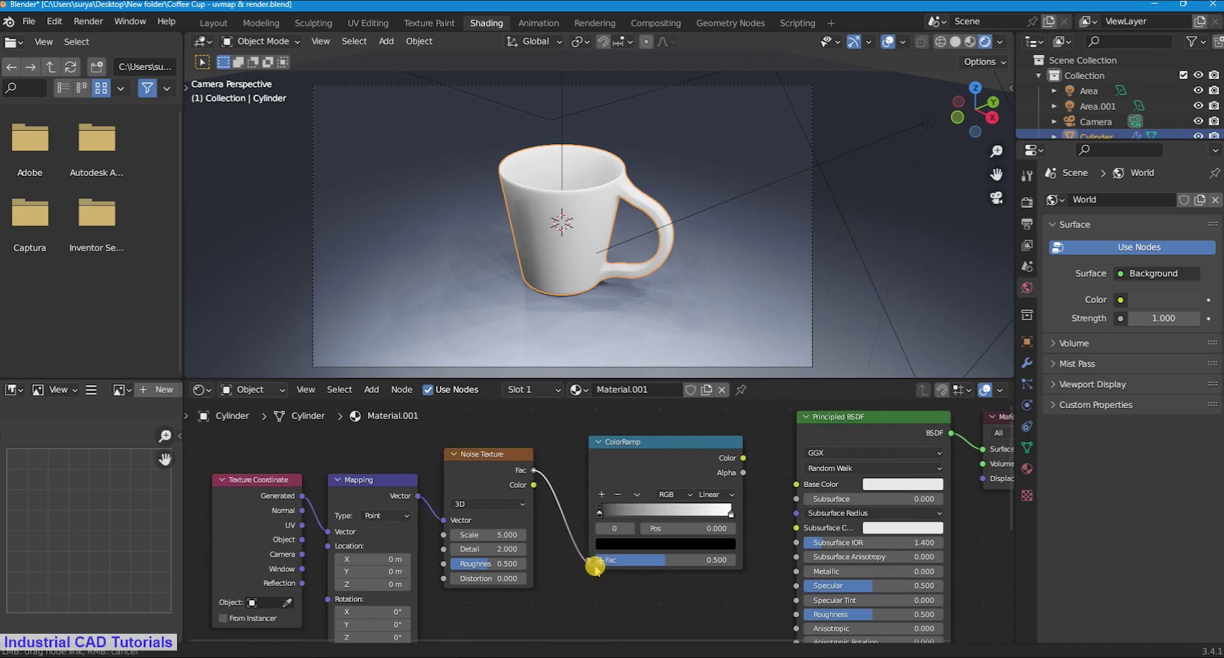
left_click_drag(565, 448, 587, 558)
scroll(582, 548, "down", 1)
scroll(542, 428, "down", 1)
Step: Rename the cup's material to "cup" and connect the ColorRamp's Color output to the Principled BSDF's Base Color
double_click(667, 389)
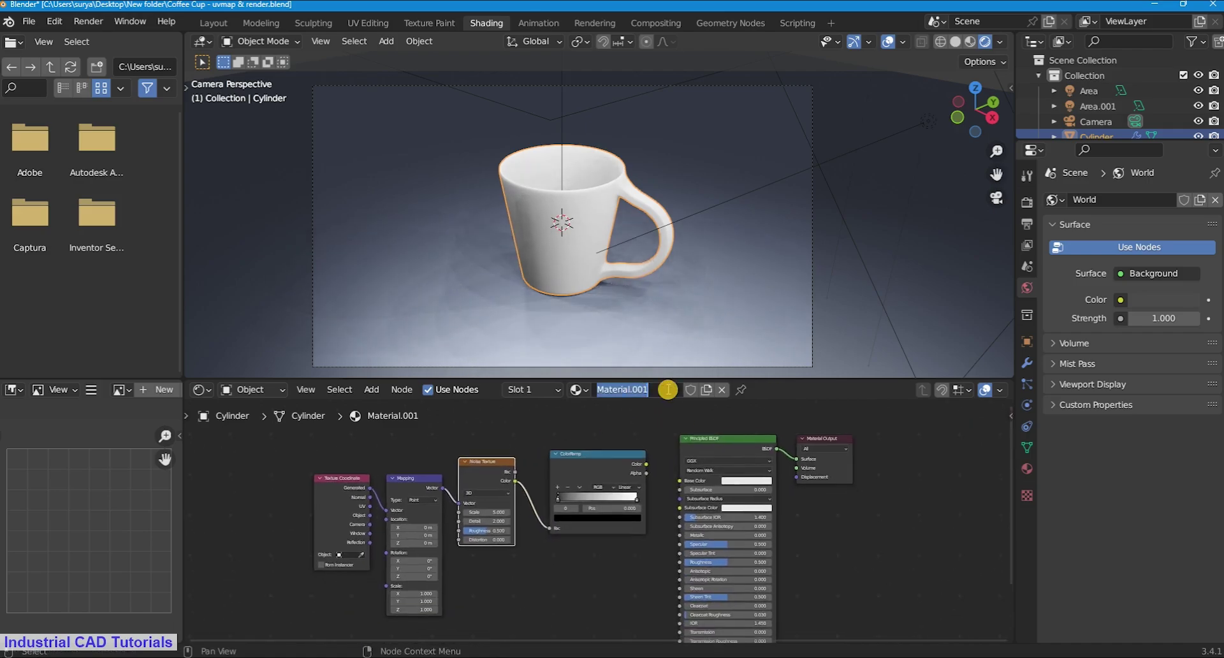
type("cup")
key("Return")
scroll(664, 483, "up", 1)
left_click_drag(658, 449, 702, 470)
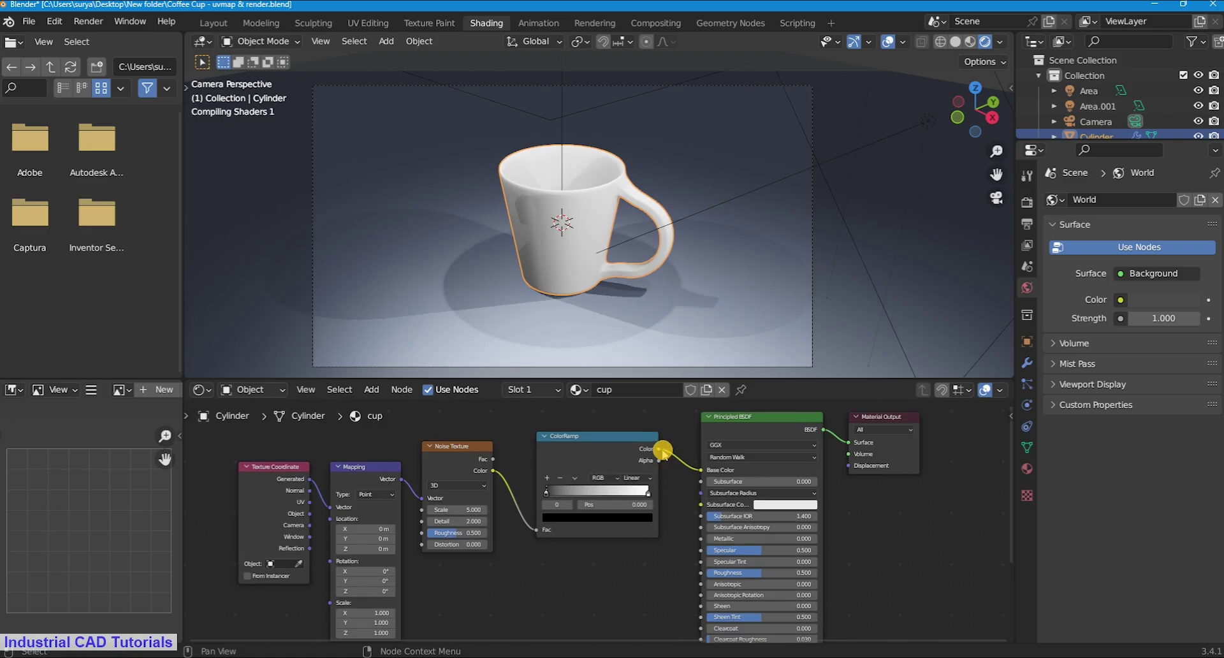
Step: Change the ColorRamp's black stop to a tan with hue 0.081, saturation 0.646 and value 0.314
scroll(663, 459, "up", 5)
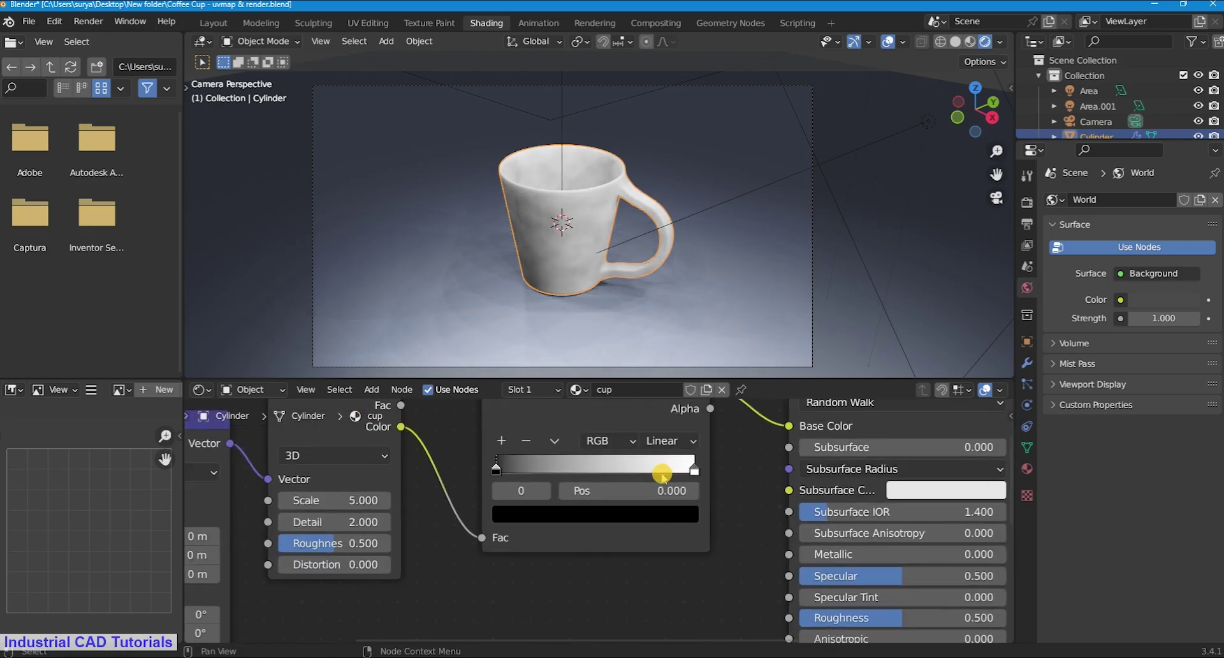
left_click(648, 516)
left_click_drag(659, 350, 659, 331)
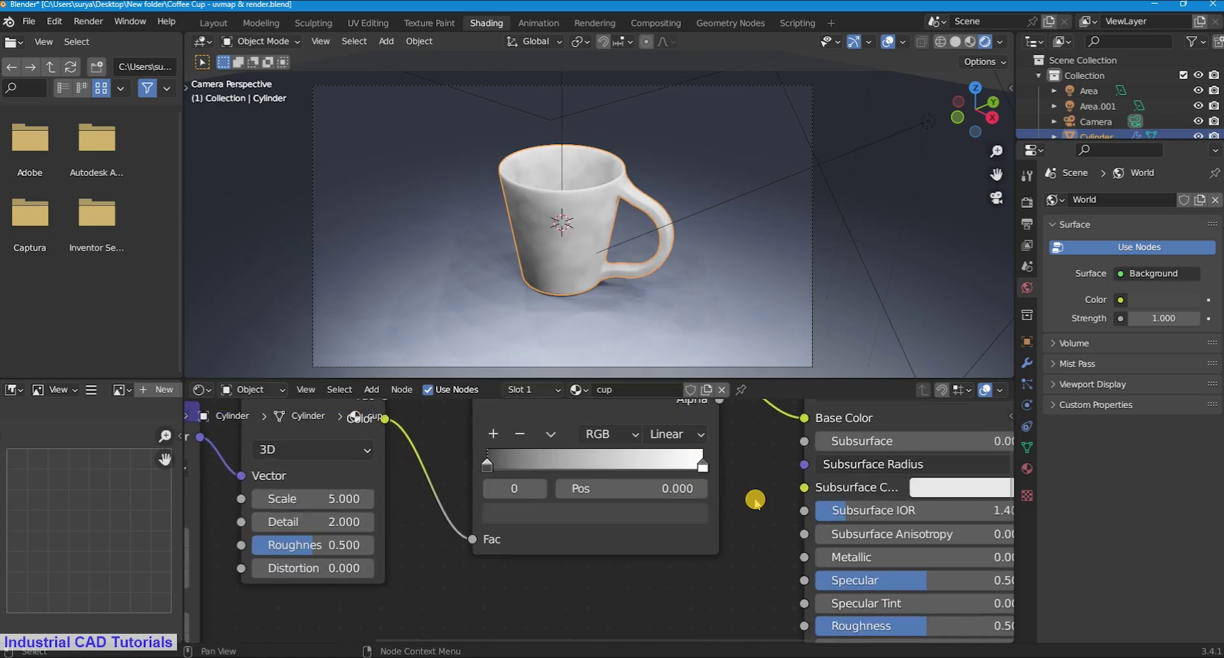
left_click(625, 511)
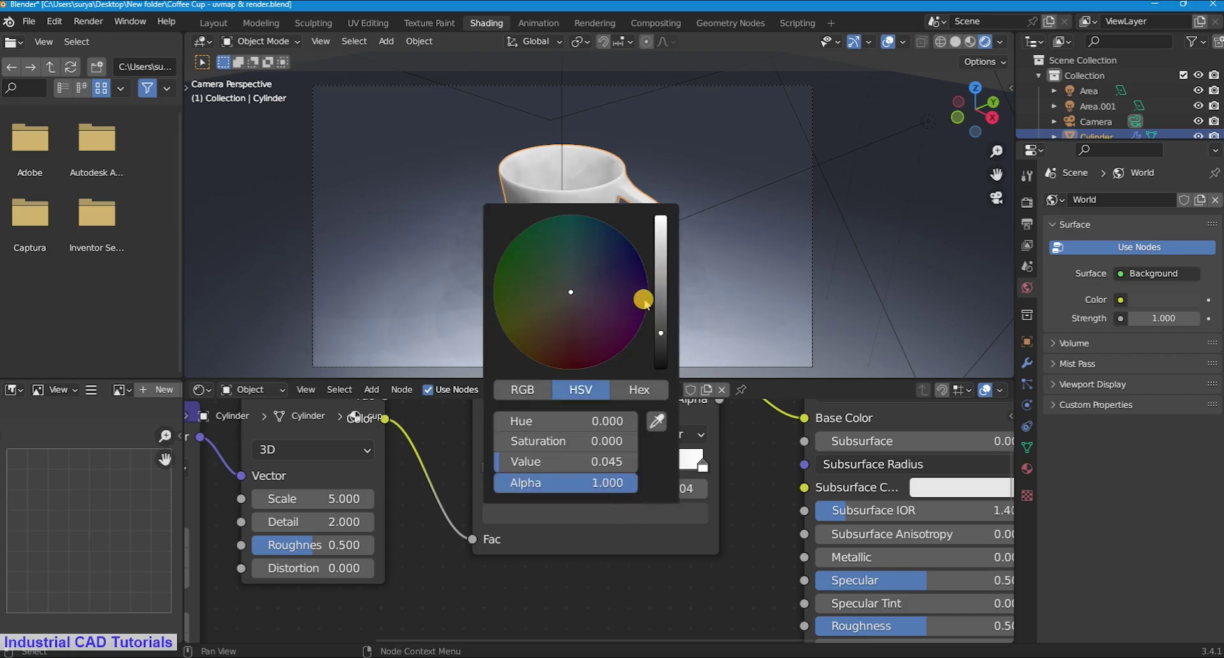
left_click(661, 277)
left_click_drag(572, 304, 555, 317)
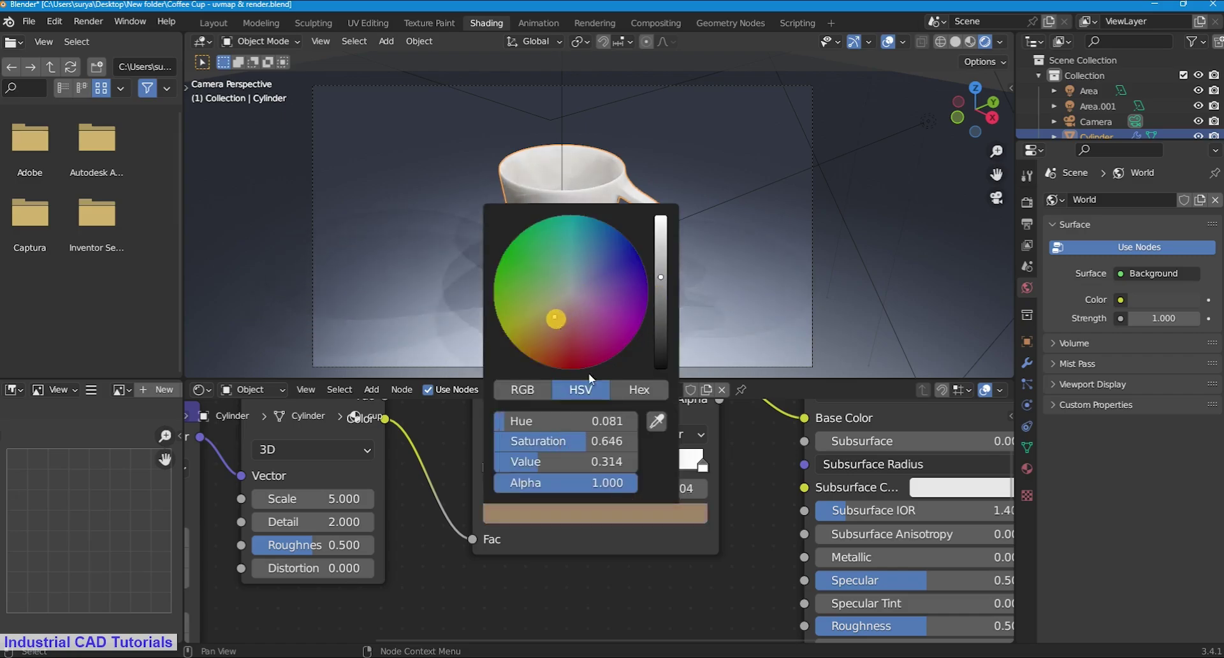
left_click(748, 551)
Step: Narrow the ColorRamp's gradient by moving the tan and white stops inward toward each other
left_click_drag(489, 460, 536, 464)
mouse_move(702, 465)
left_mouse_down()
mouse_move(591, 461)
mouse_move(625, 464)
left_mouse_up()
left_click_drag(536, 464, 561, 472)
Step: Soften the ColorRamp's tan stop to hue 0.078 and saturation 0.532
left_click(583, 508)
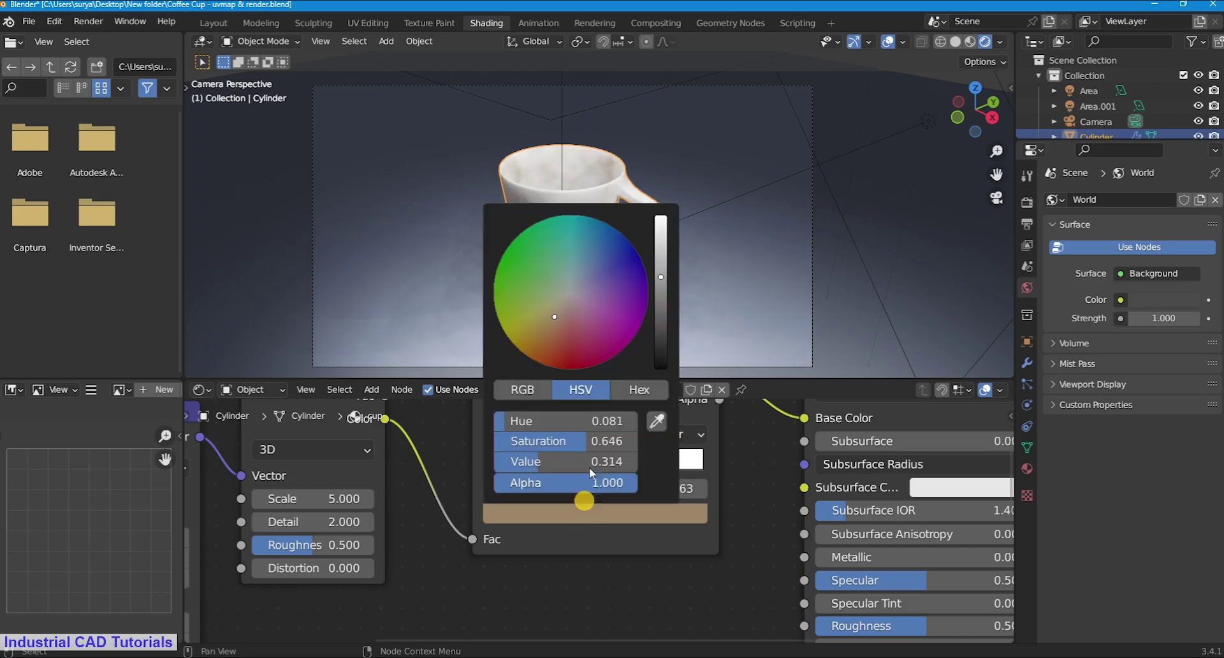
left_click(590, 280)
left_click_drag(563, 304, 560, 311)
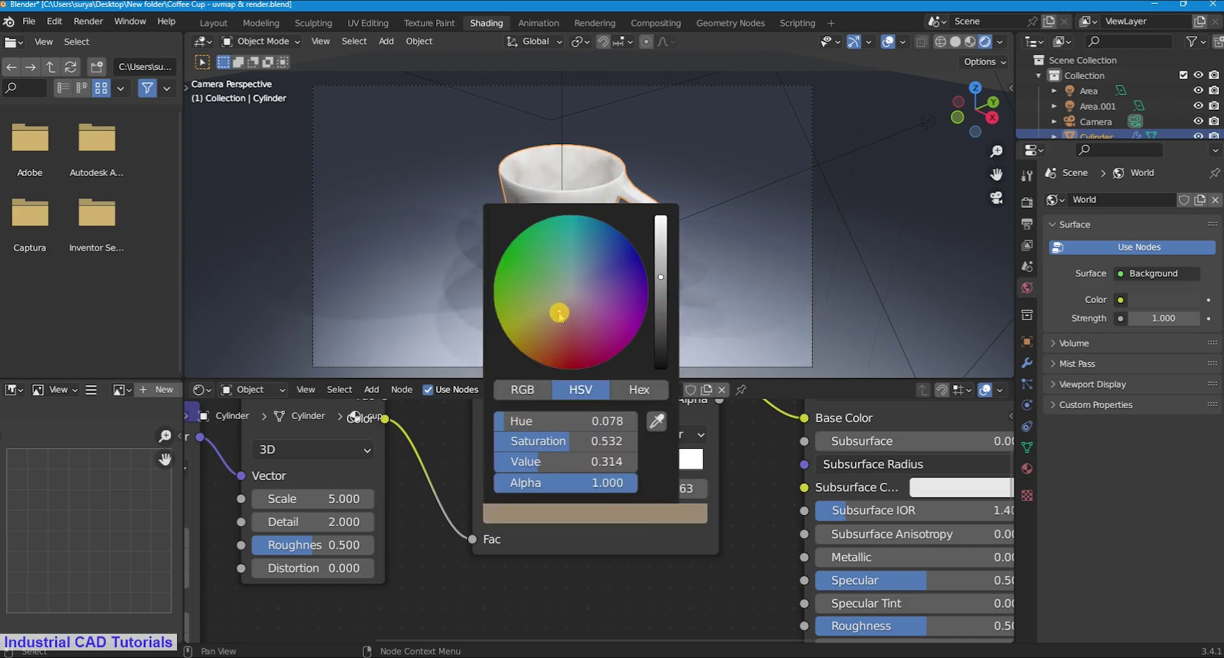
Step: Set the Metallic value of the cup material's Principled BSDF to 1.000
scroll(702, 535, "down", 2)
scroll(701, 535, "up", 2)
left_click(643, 497)
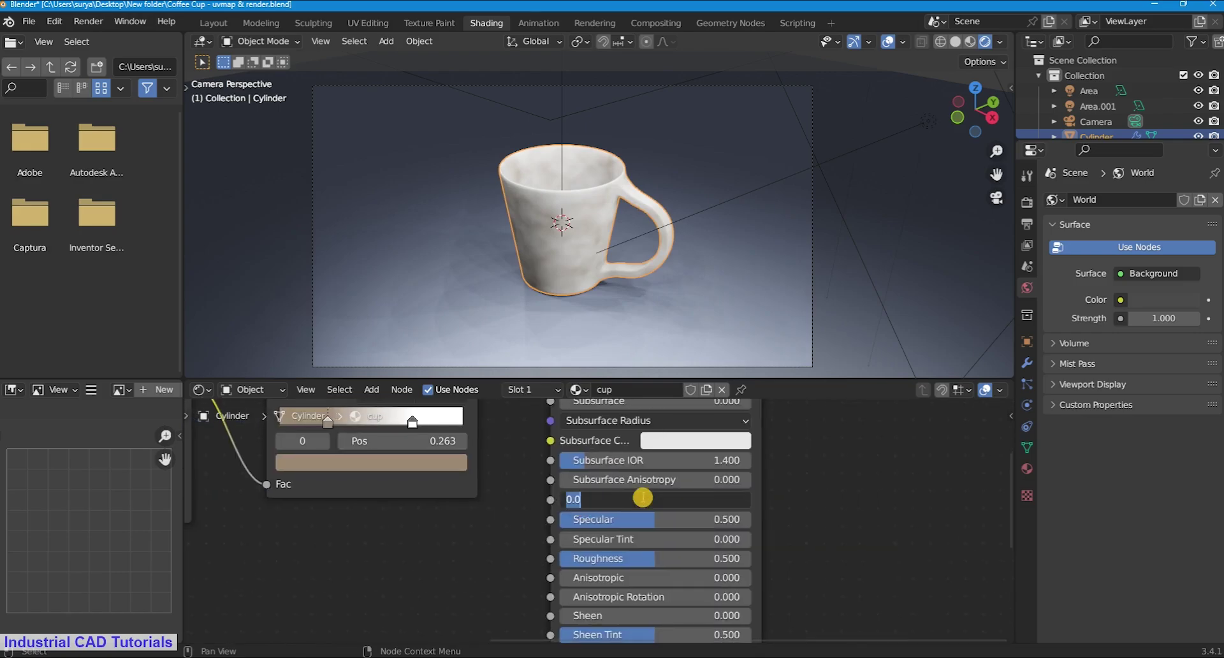
key("Return")
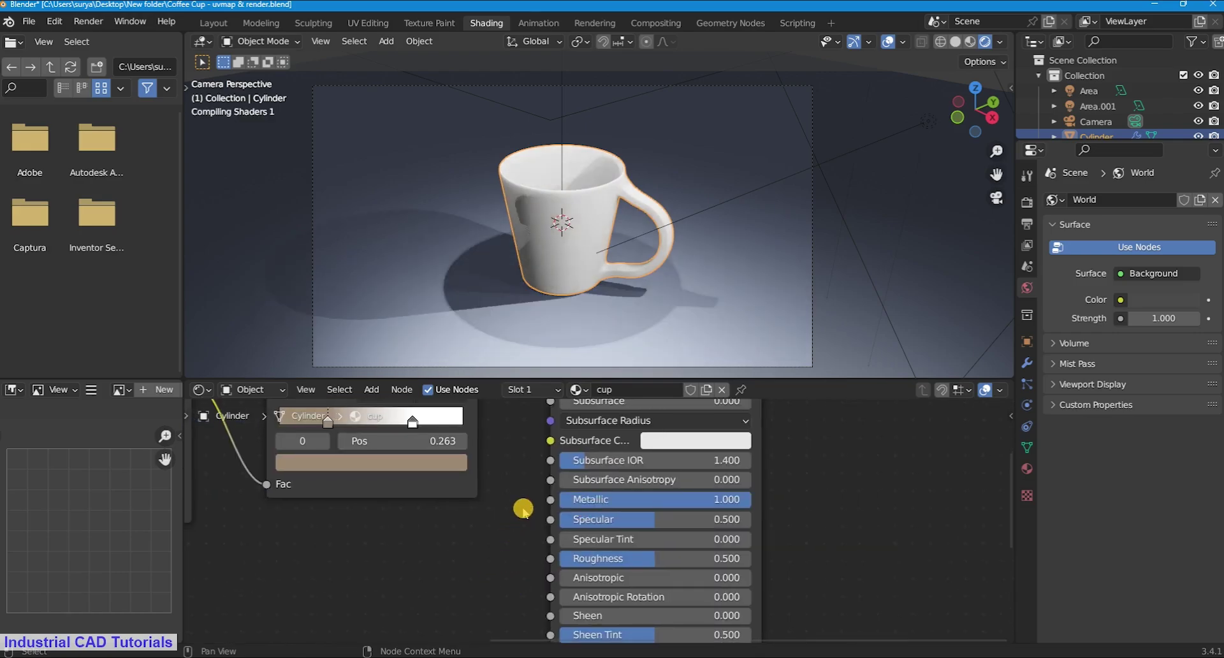
Step: Change the ColorRamp's tan stop to a brighter light green with value 0.630
scroll(523, 508, "down", 1)
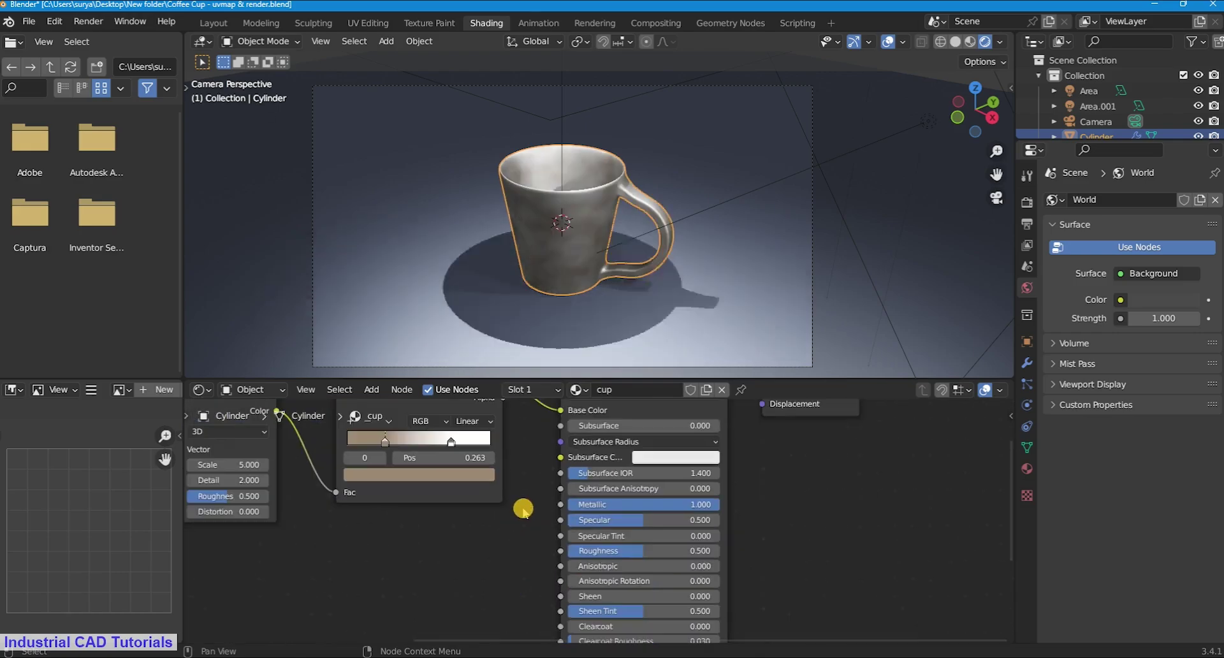
scroll(612, 240, "up", 2)
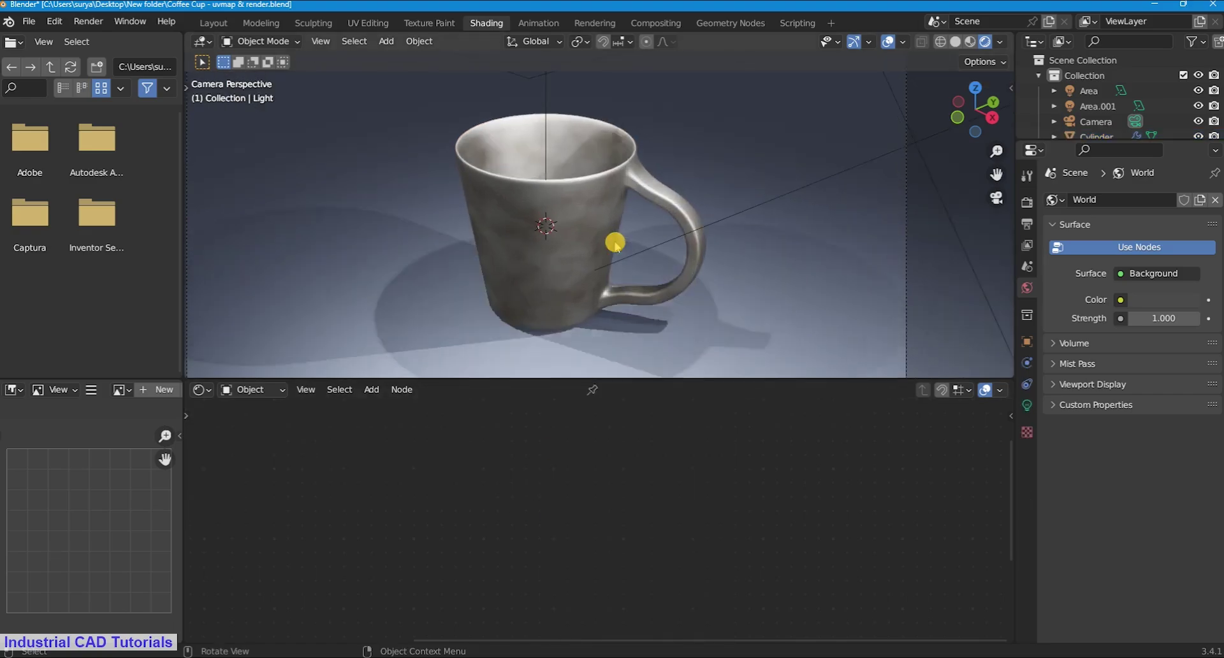
left_click(414, 477)
left_click(421, 312)
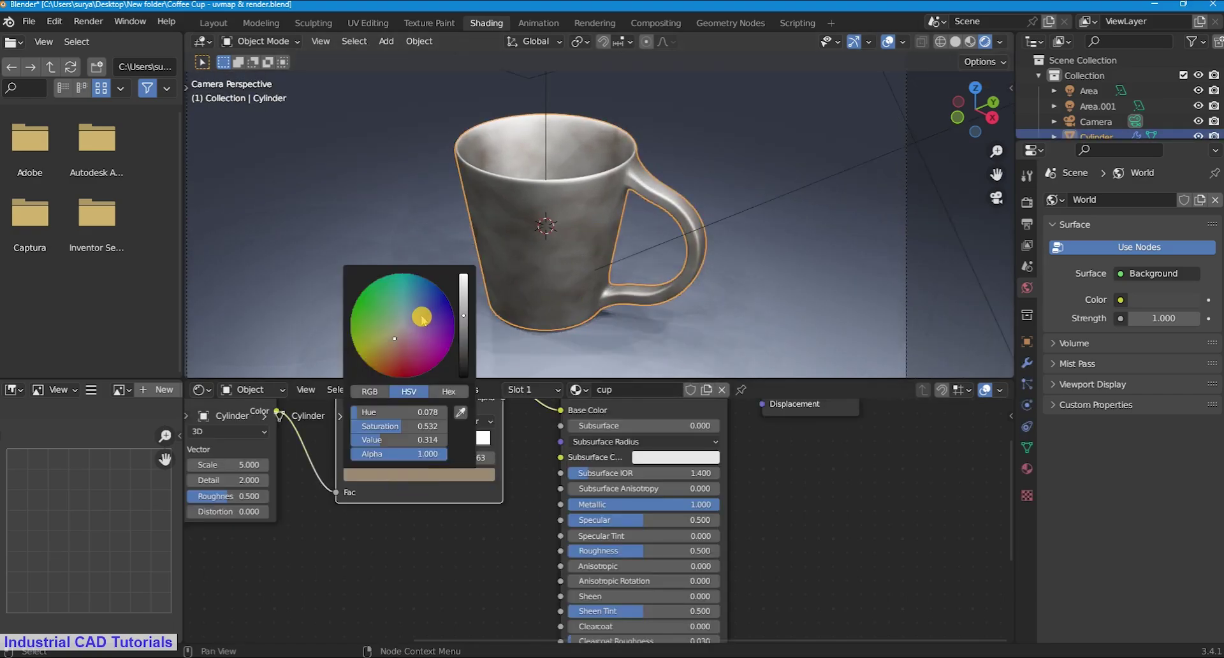
left_click_drag(464, 315, 387, 332)
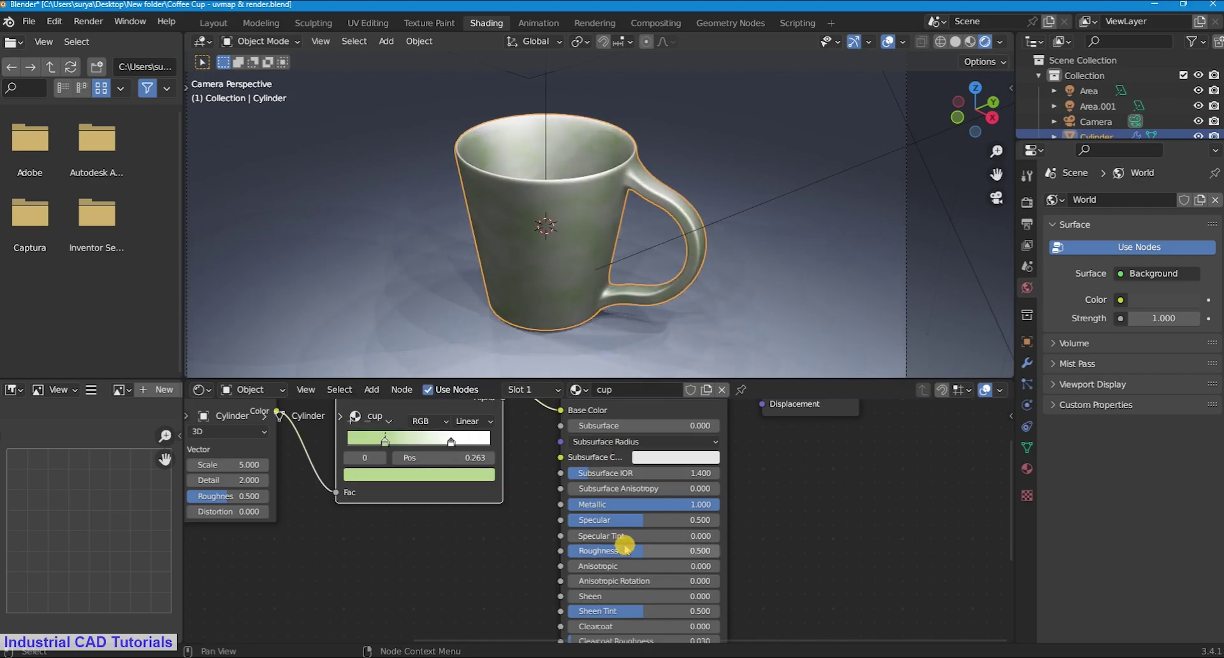
Step: Set the Roughness of the cup's Principled BSDF to 0.3
left_click(629, 549)
type("0.3")
left_click(441, 571)
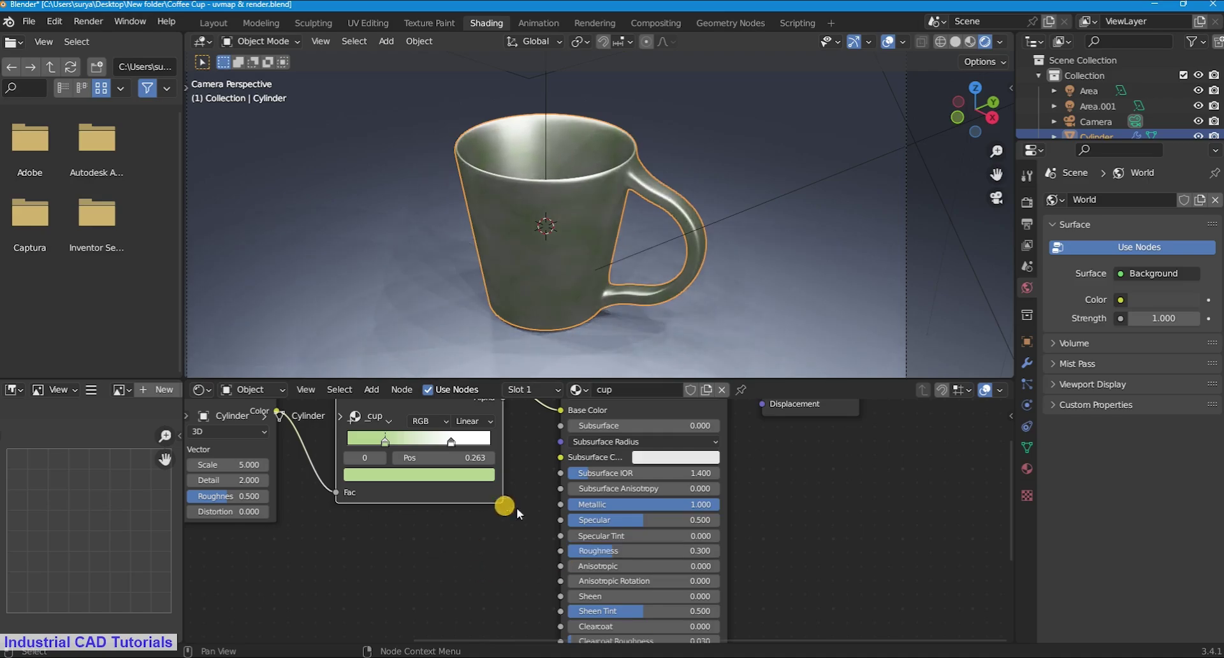
Step: Raise the Roughness of the cup's Principled BSDF to 0.800
left_click_drag(603, 554, 691, 564)
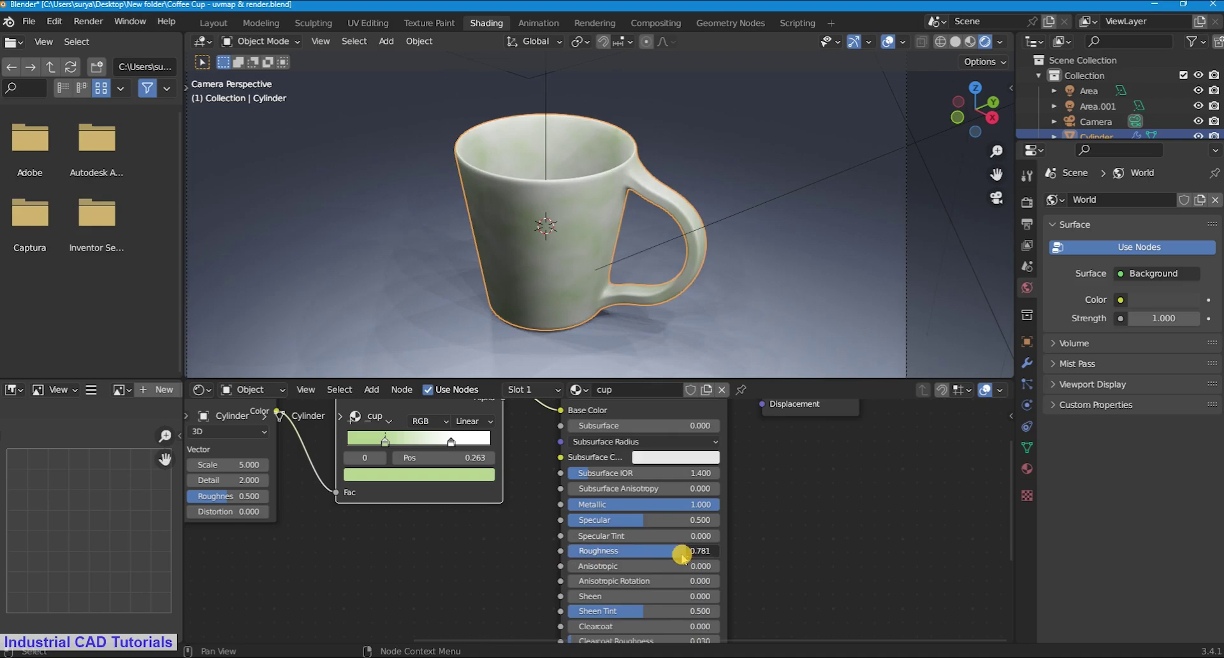
left_click(476, 578)
scroll(488, 561, "down", 6)
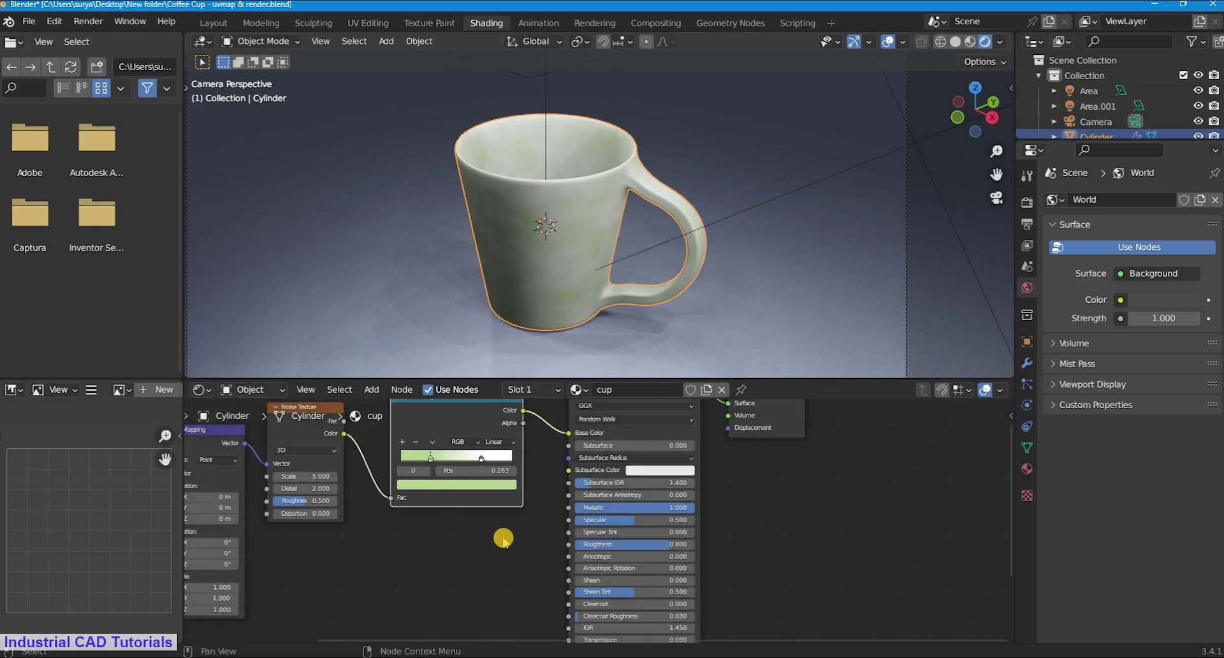
Step: Shift the ColorRamp's light green stop to a yellow-green with hue 0.179 and saturation 0.450
middle_click_drag(505, 537, 598, 548)
scroll(599, 250, "down", 3)
scroll(710, 227, "up", 6)
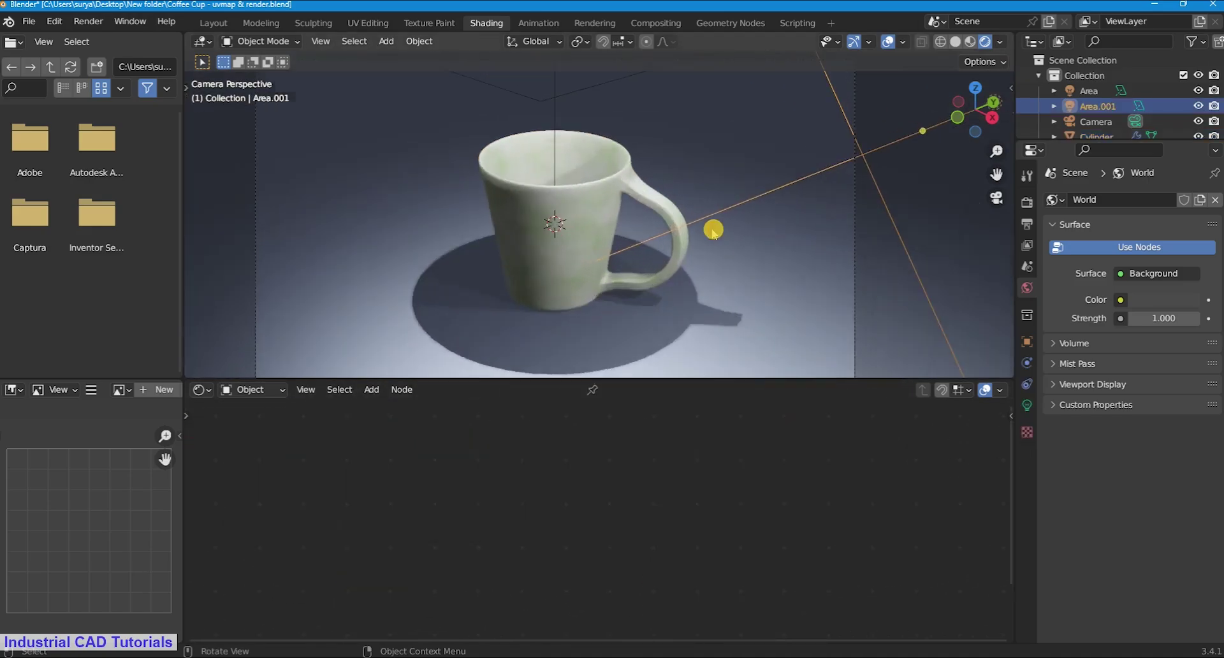
scroll(567, 505, "up", 6)
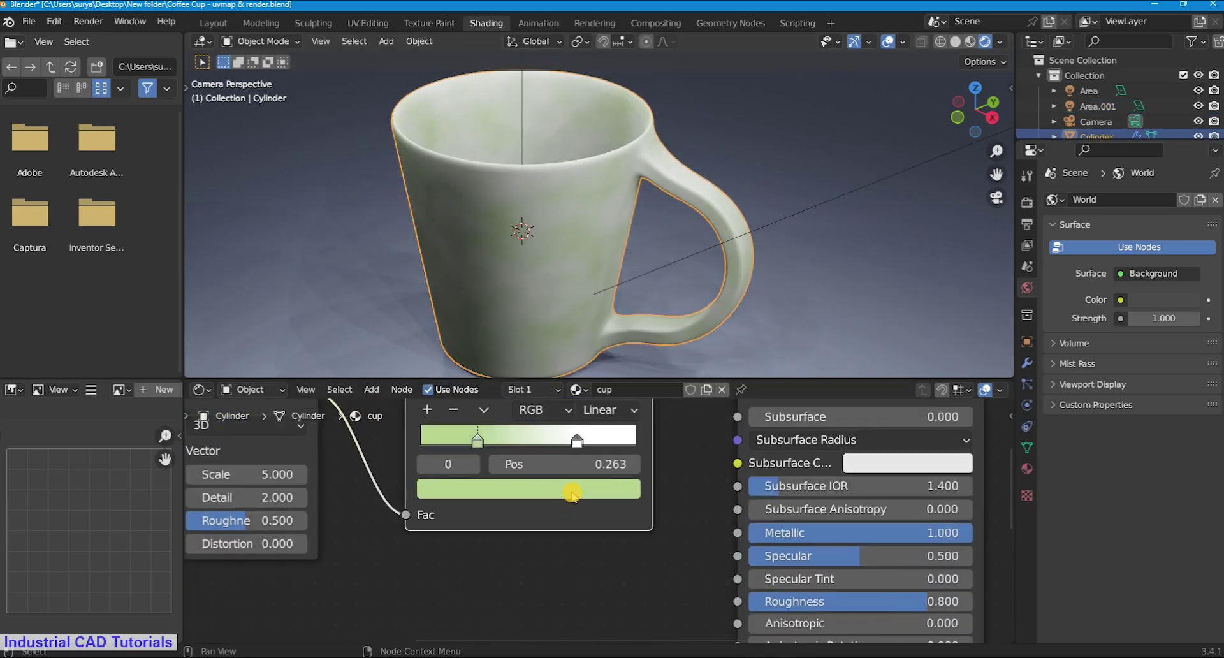
left_click(570, 489)
left_click_drag(481, 272, 492, 278)
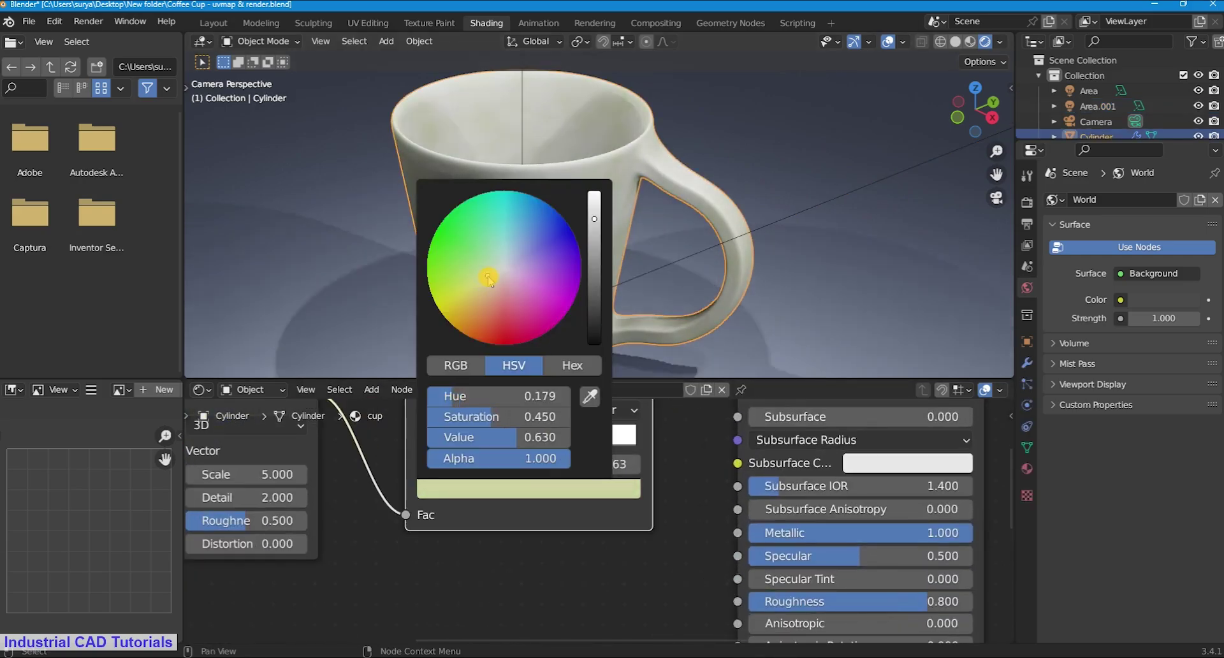
Step: Try Scale values of 10 and 30 for the Noise Texture in the cup's material
scroll(344, 491, "down", 3)
left_click(330, 482)
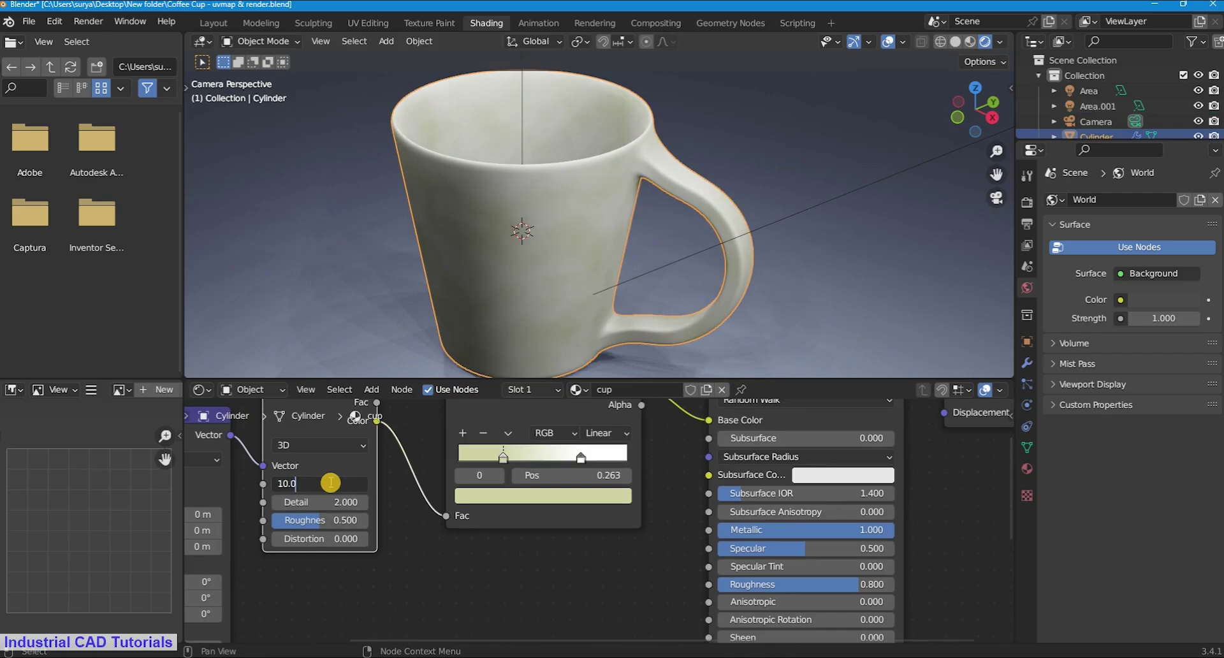
key("Return")
scroll(424, 554, "down", 4)
scroll(481, 510, "up", 3)
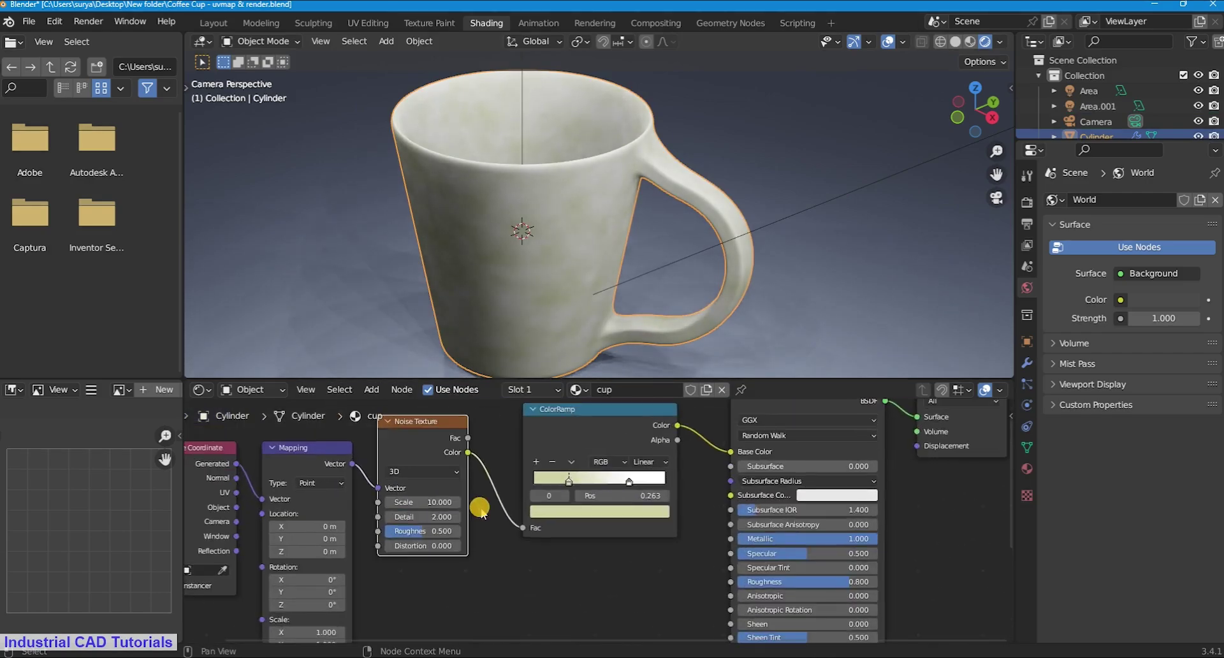
scroll(480, 510, "up", 1)
type("30")
key("Return")
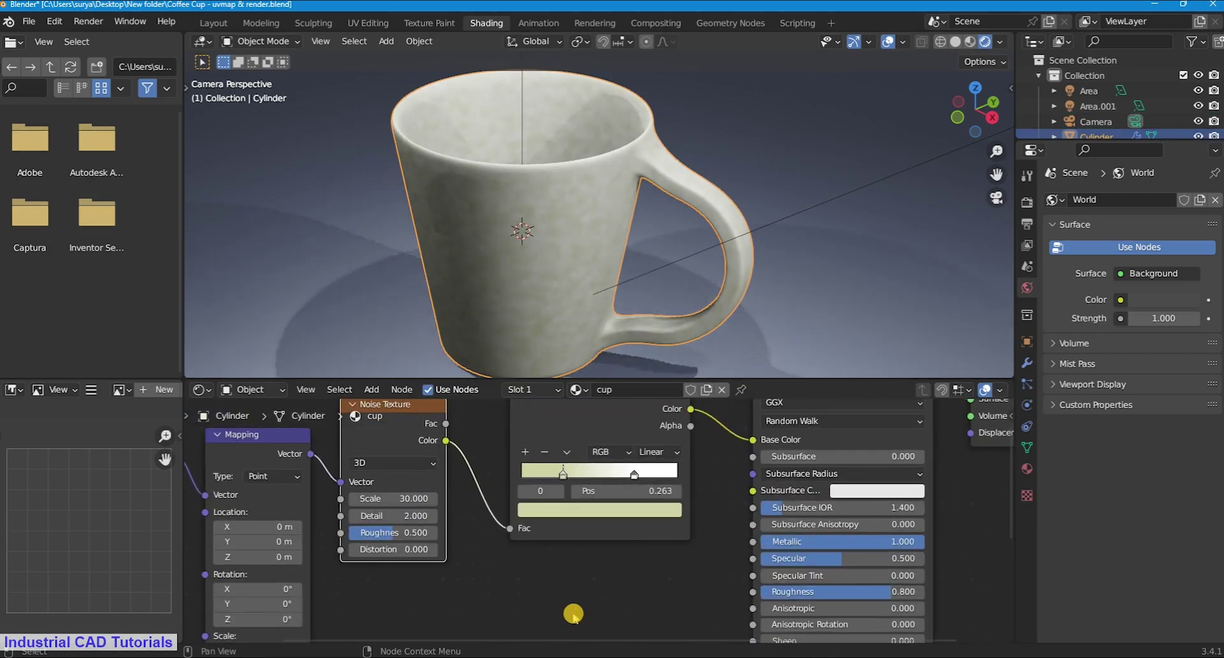
Step: Set the Noise Texture's Scale to 25 in the cup's material
scroll(580, 267, "down", 3)
scroll(691, 274, "up", 5)
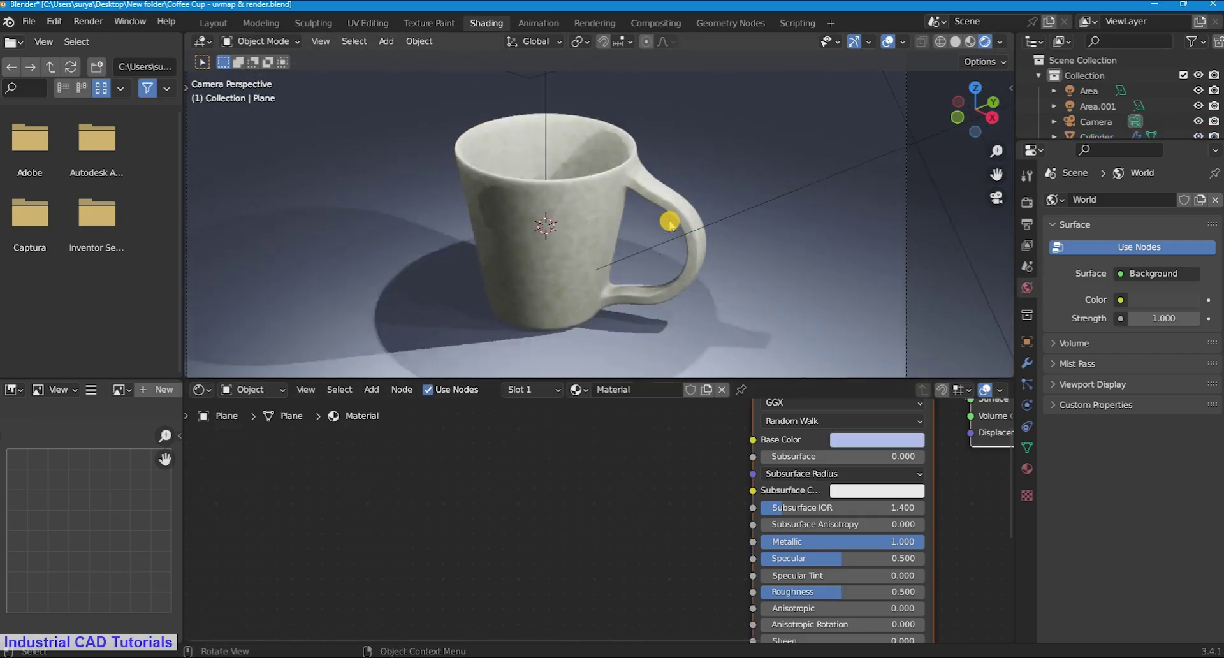
scroll(472, 524, "down", 3)
scroll(472, 524, "up", 2)
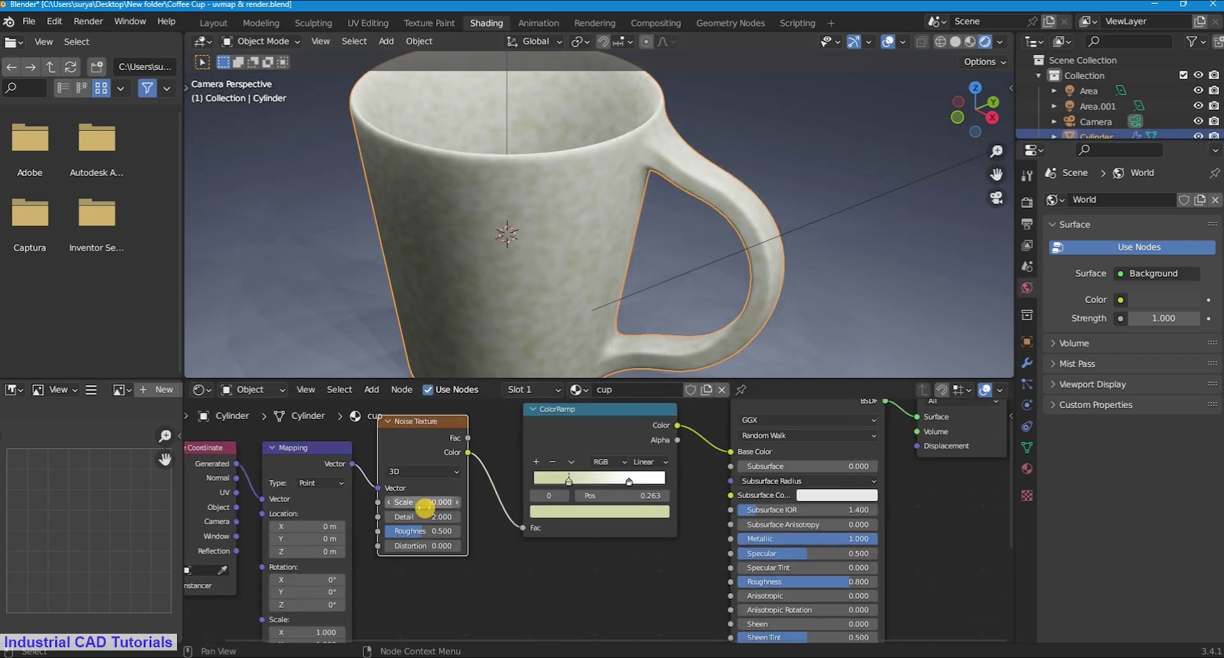
key("Return")
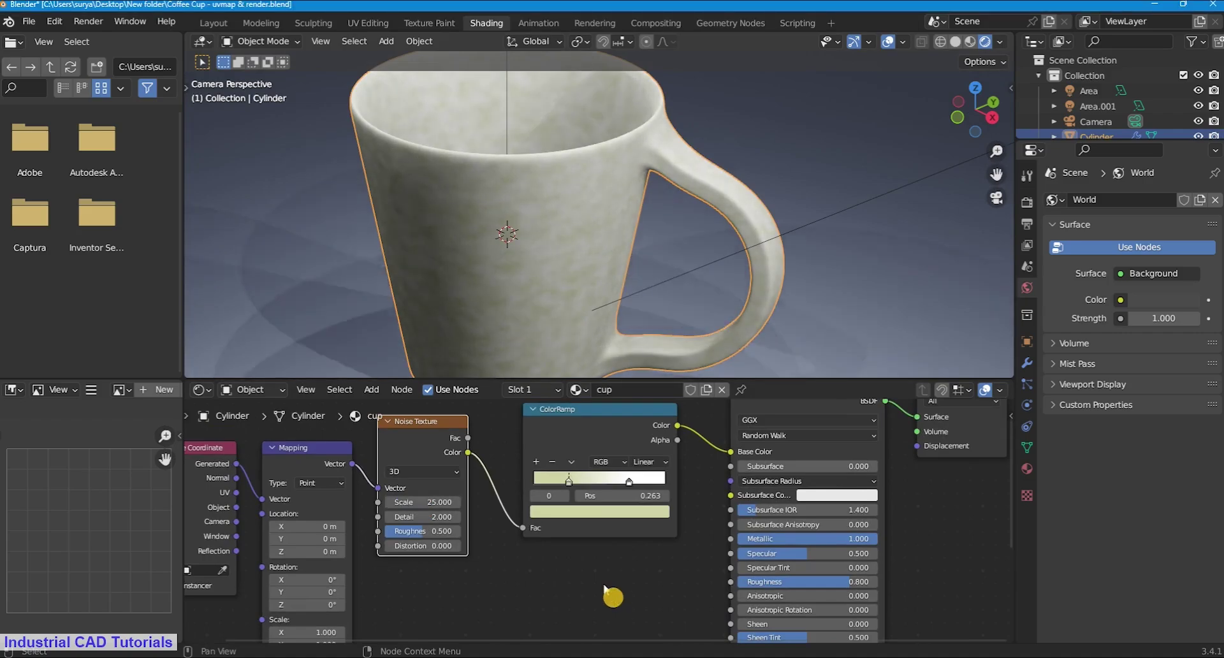
Step: Add a Bump node beside the Principled BSDF and connect its Normal output to the shader's Normal input
scroll(609, 585, "down", 3)
scroll(573, 510, "up", 3)
key("shift+a")
left_click(562, 483)
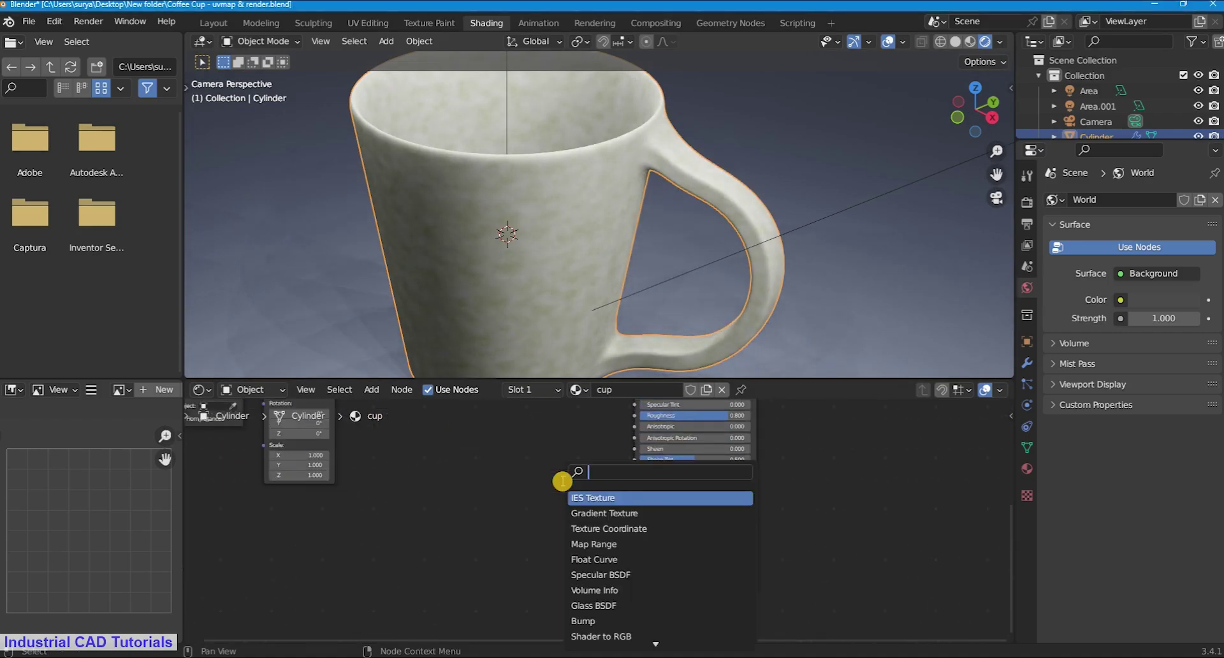
type("bump")
left_click(591, 501)
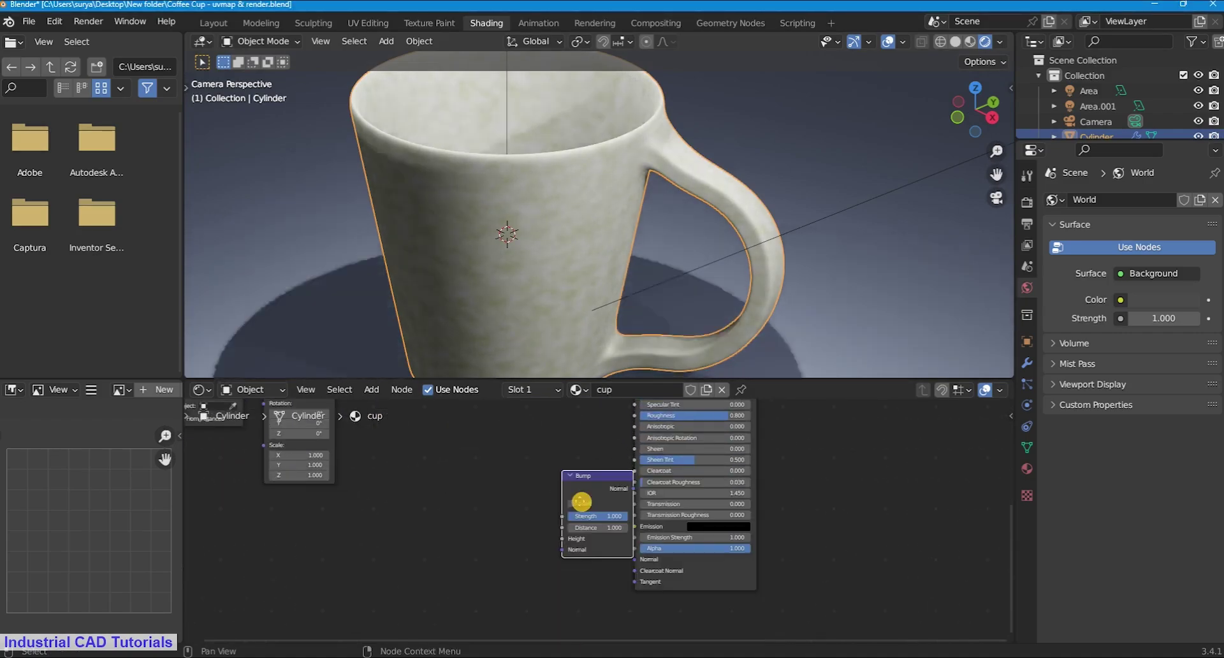
left_click(547, 496)
scroll(561, 491, "up", 2)
left_click_drag(591, 479, 641, 567)
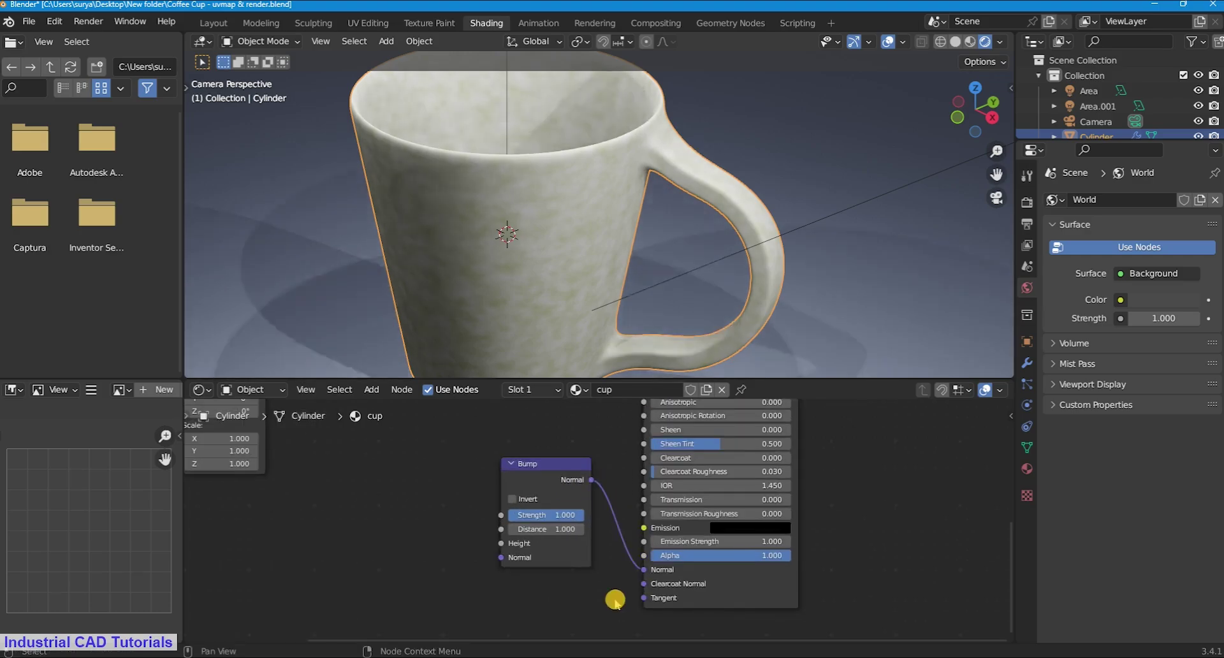
Step: Shift the texture and ColorRamp nodes away from the shader and connect the ColorRamp's Alpha output to the Bump's Height
scroll(648, 593, "down", 3)
left_click_drag(336, 455, 278, 454)
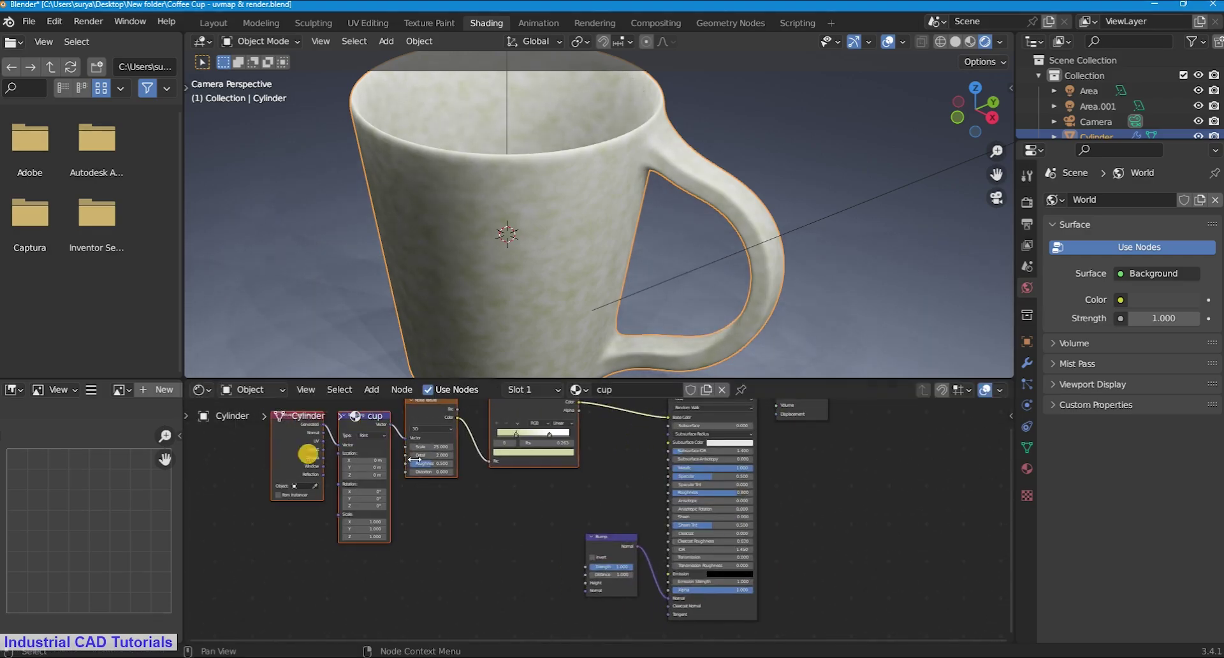
scroll(606, 450, "up", 2)
middle_click_drag(606, 450, 636, 453)
scroll(593, 526, "down", 2)
mouse_move(600, 412)
left_mouse_down()
mouse_move(598, 599)
mouse_move(603, 582)
left_mouse_up()
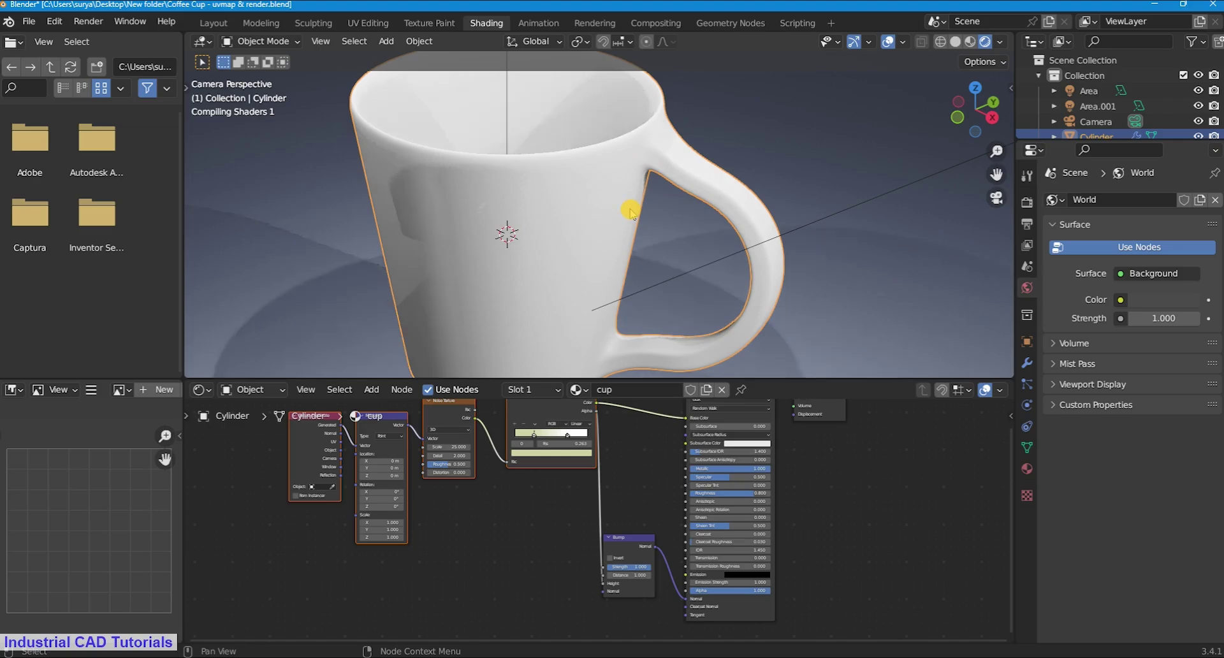
Step: Add a middle stop to the ColorRamp and move its first stop to position 0.218
scroll(582, 269, "down", 4)
scroll(582, 266, "up", 2)
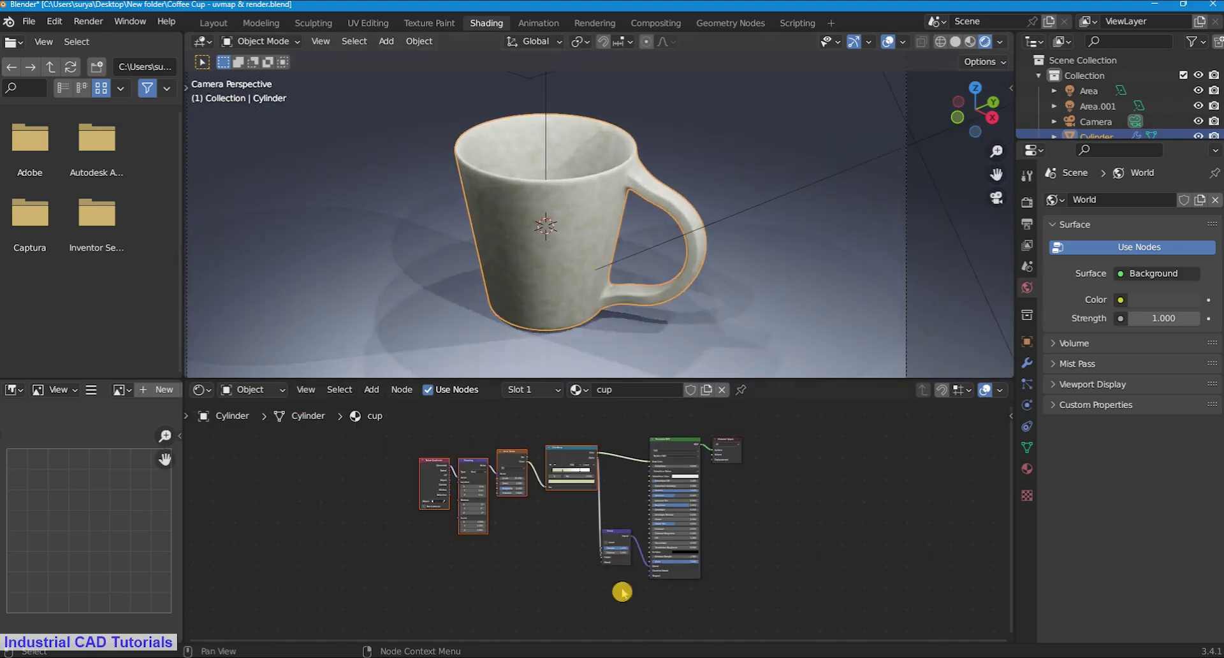
scroll(623, 588, "up", 7)
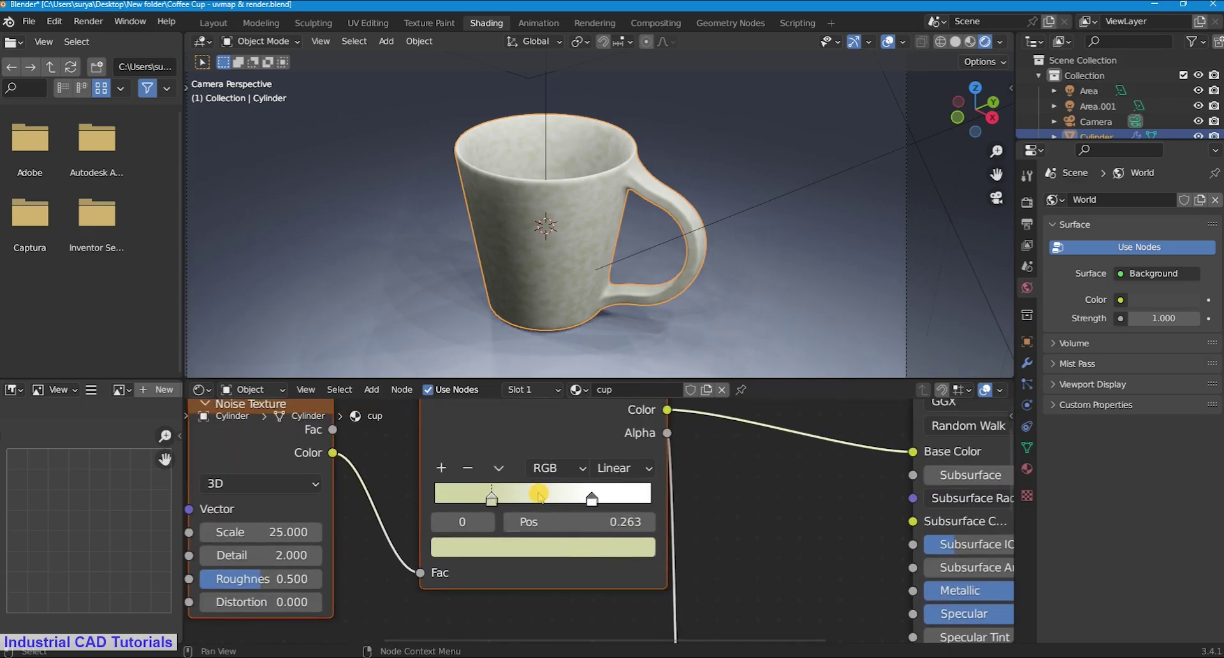
left_click(441, 468)
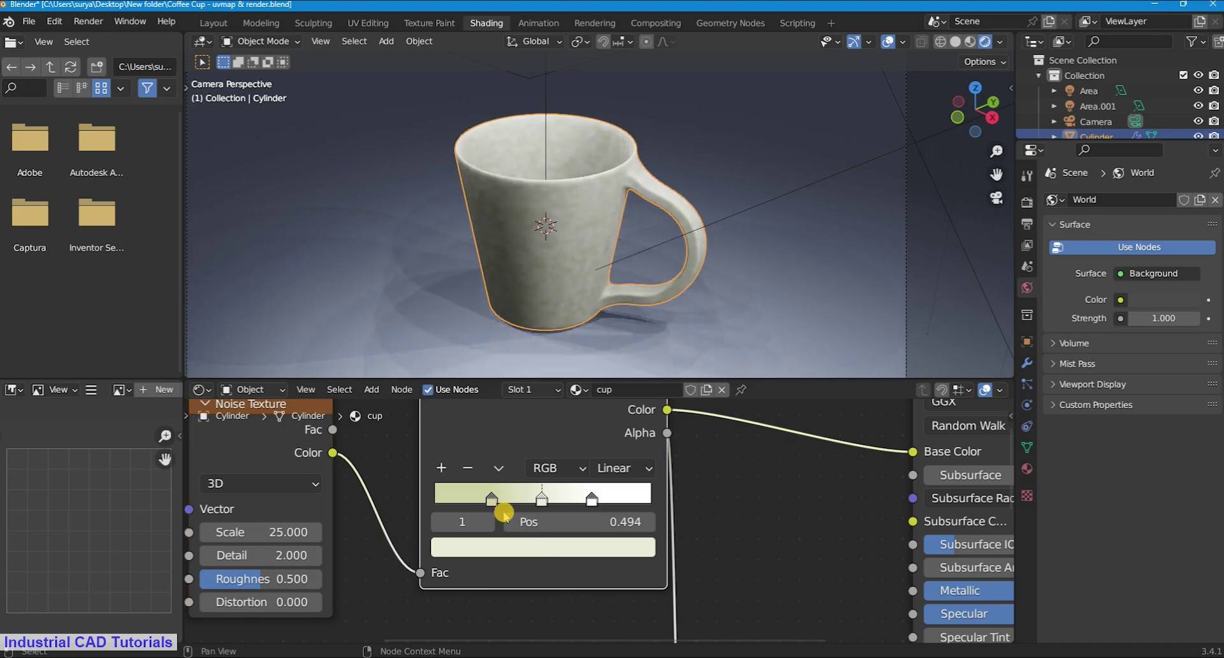
scroll(494, 503, "up", 3)
left_click_drag(494, 535, 476, 534)
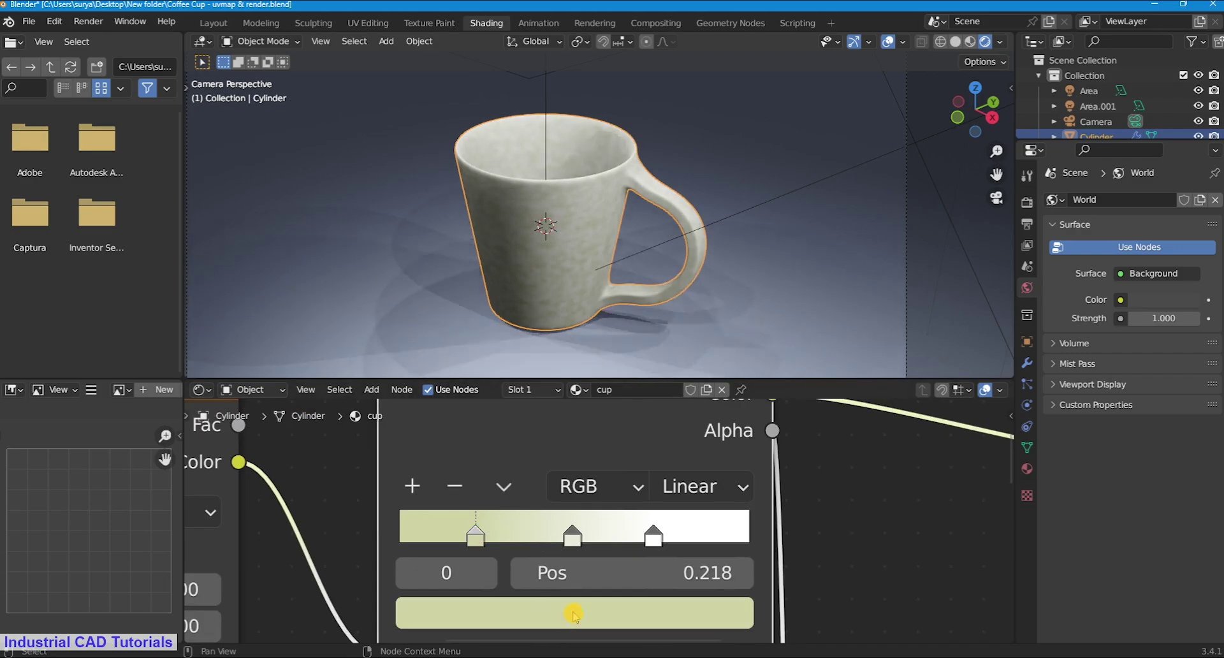
Step: Change the ColorRamp's first stop to a blue-violet with hue 0.667, saturation 0.818 and value 0.685
left_click(574, 611)
left_click_drag(509, 270, 478, 246)
left_click(547, 601)
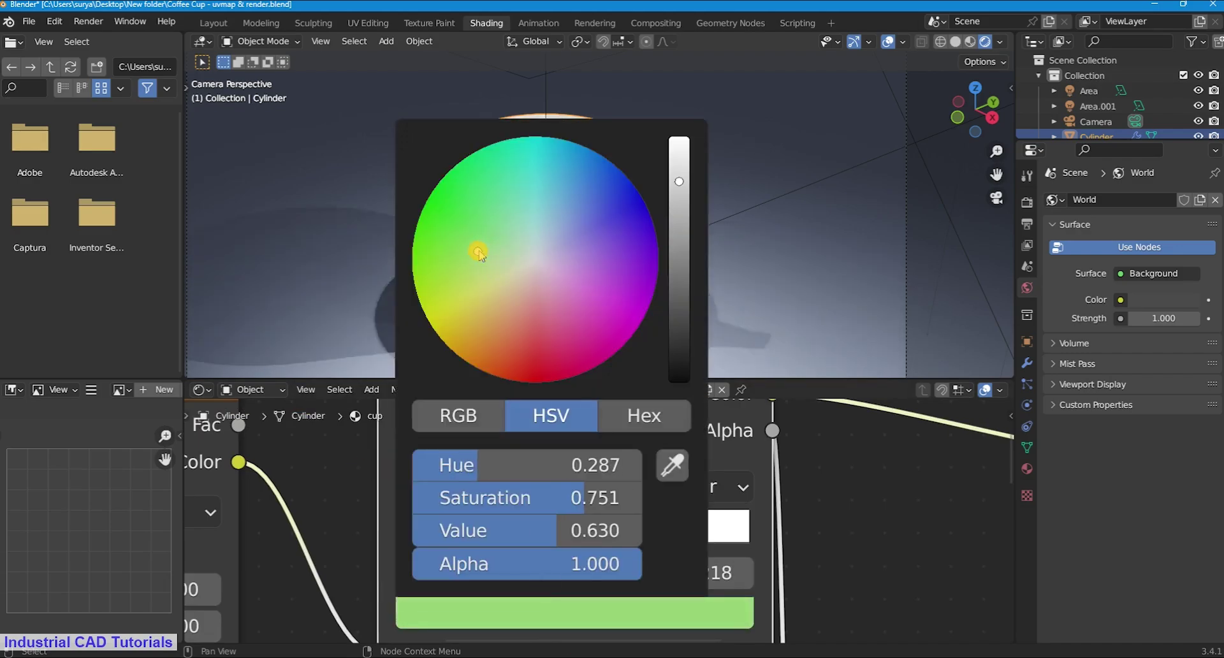
left_click(606, 251)
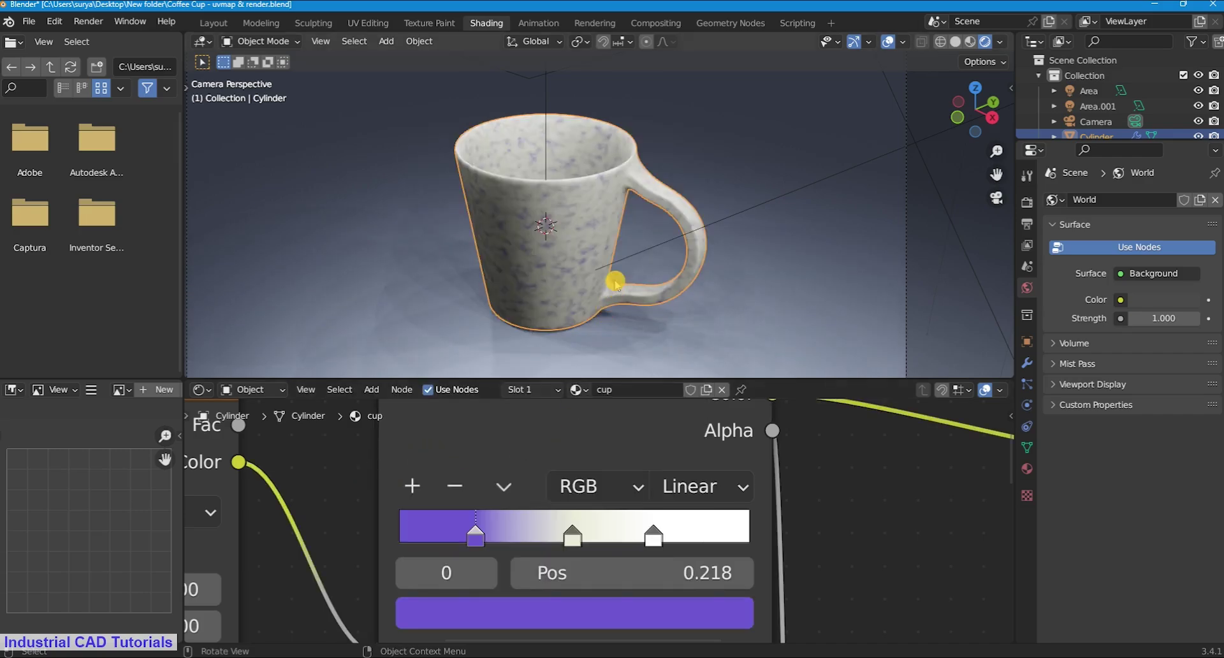
left_click(604, 602)
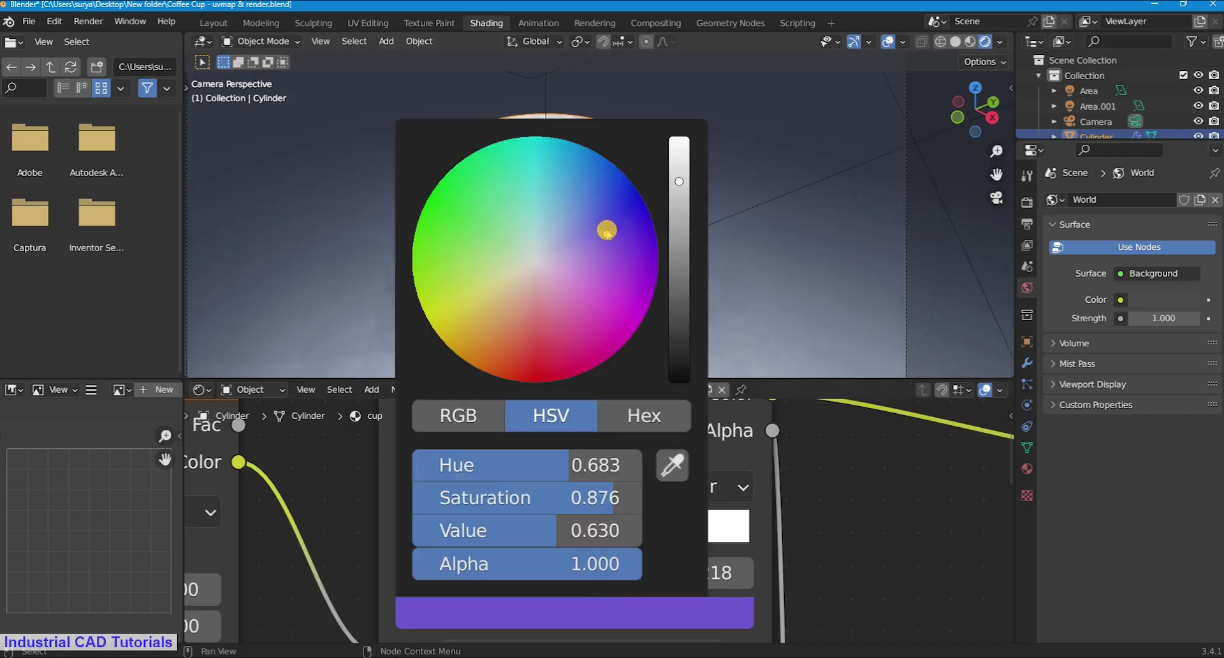
left_click_drag(606, 232, 592, 227)
left_click(677, 174)
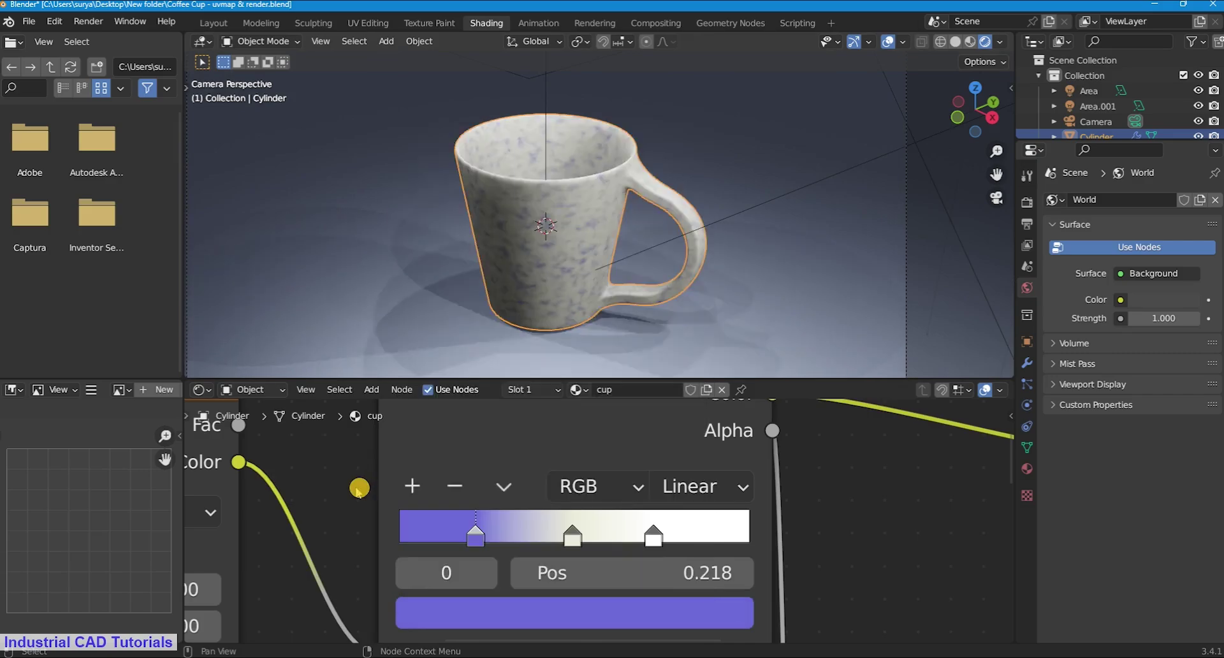
Step: Darken the ColorRamp's blue-violet stop slightly
scroll(636, 488, "down", 7)
scroll(627, 510, "up", 3)
left_click(634, 589)
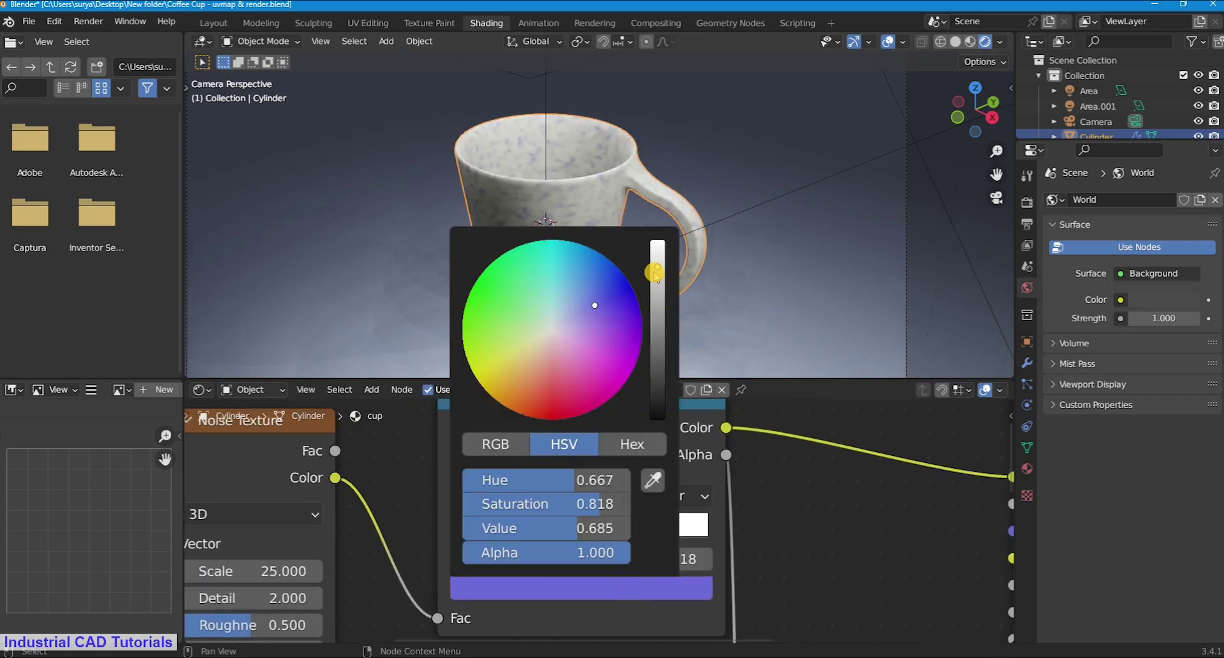
mouse_move(655, 273)
left_mouse_down()
mouse_move(667, 350)
mouse_move(662, 284)
left_mouse_up()
Step: Try moving the ColorRamp's middle stop to position 0.582
left_click_drag(641, 531, 603, 543)
scroll(637, 292, "down", 3)
scroll(636, 291, "up", 1)
scroll(577, 532, "up", 2)
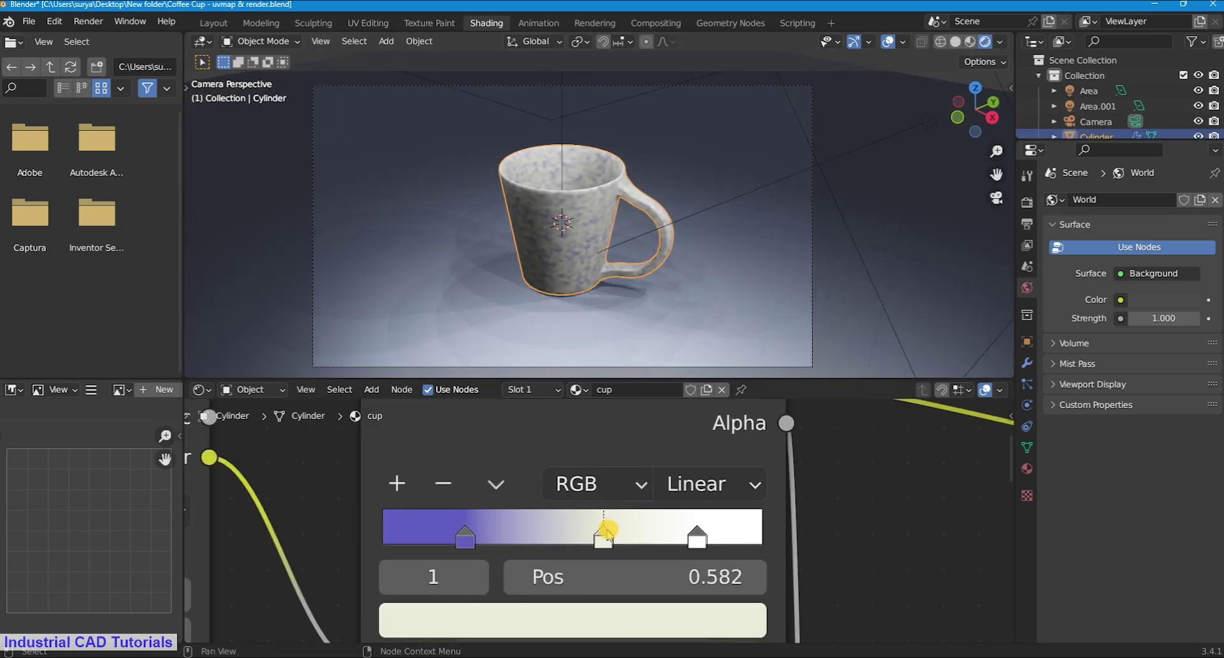
Step: Move the ColorRamp's middle stop to position 0.494 and its blue-violet stop to 0.256
left_click_drag(607, 532, 574, 534)
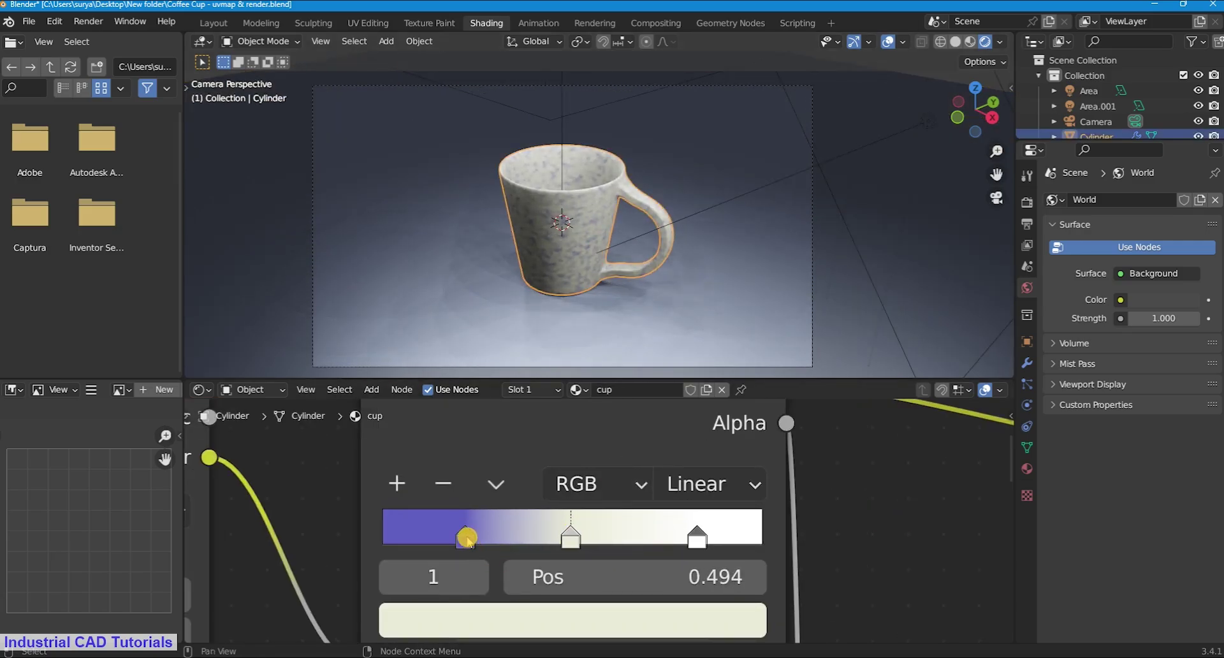
left_click_drag(467, 538, 481, 542)
scroll(617, 268, "down", 2)
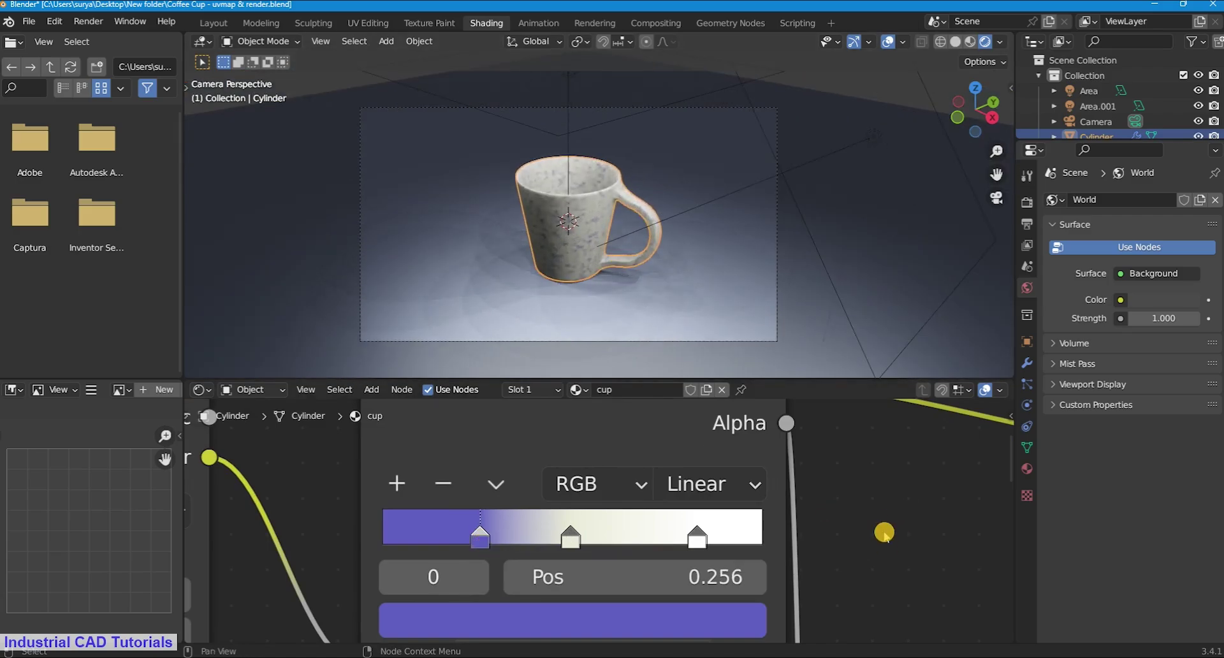